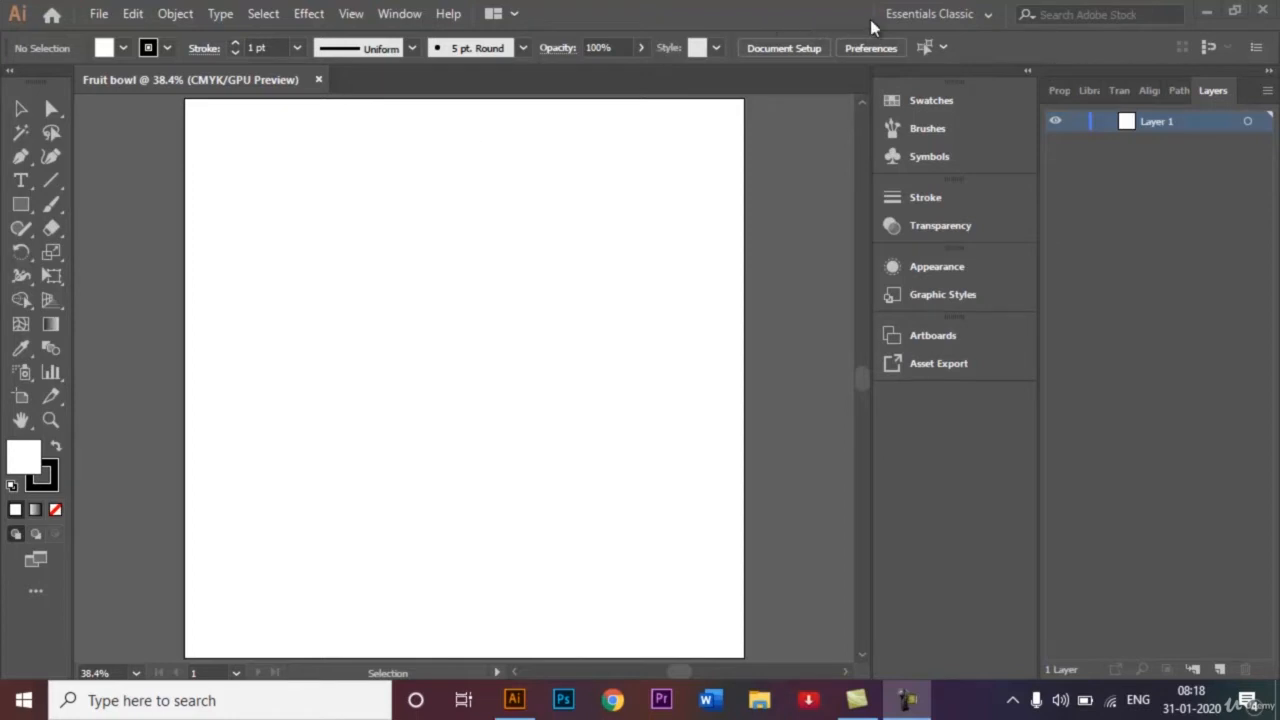
{"action": "left_click", "coordinate": [948, 16]}
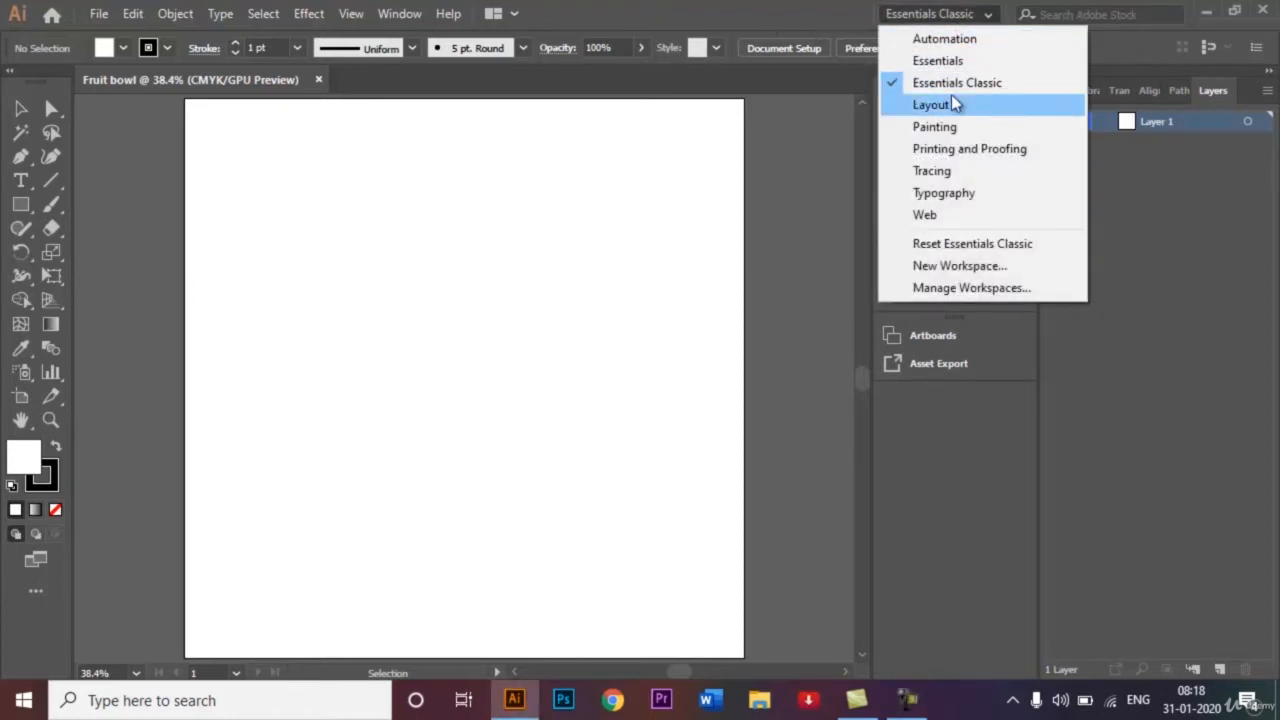
{"action": "left_click", "coordinate": [778, 151]}
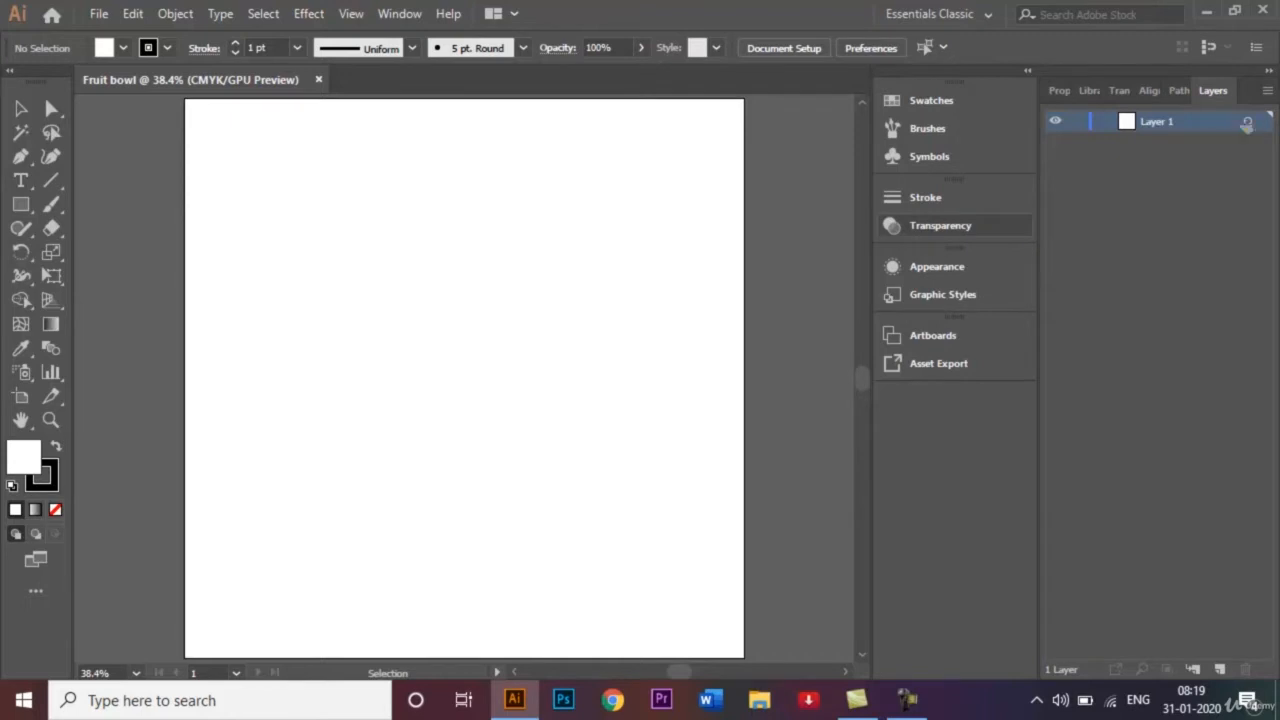
Step: Set up the Rectangle tool with no stroke and a peach fill, colour #ffaf83
{"action": "left_click", "coordinate": [23, 207]}
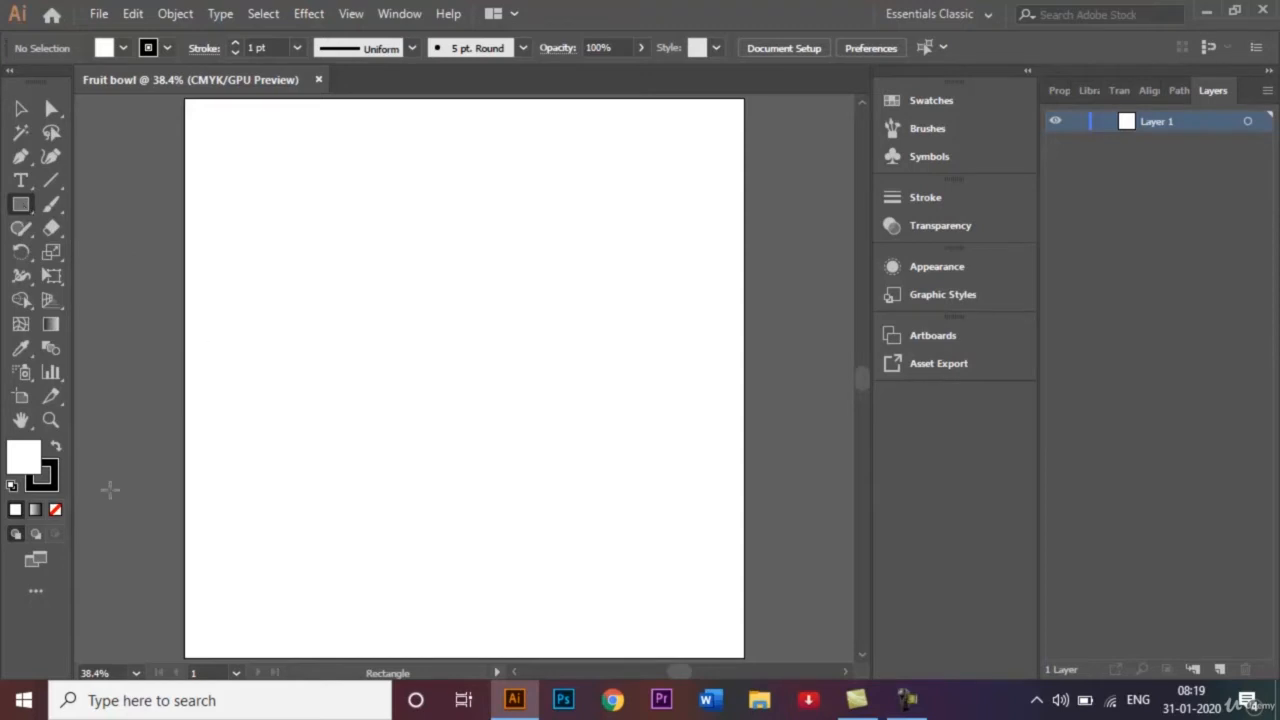
{"action": "left_click", "coordinate": [166, 49]}
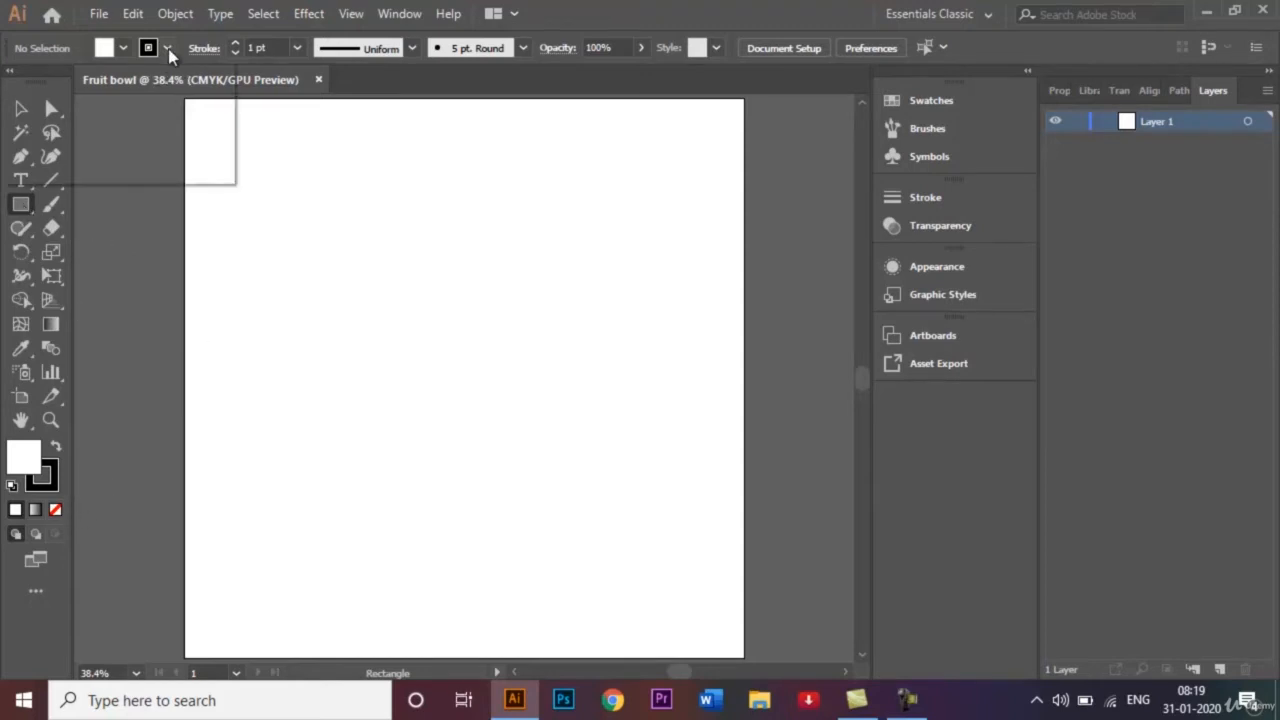
{"action": "left_click", "coordinate": [13, 85]}
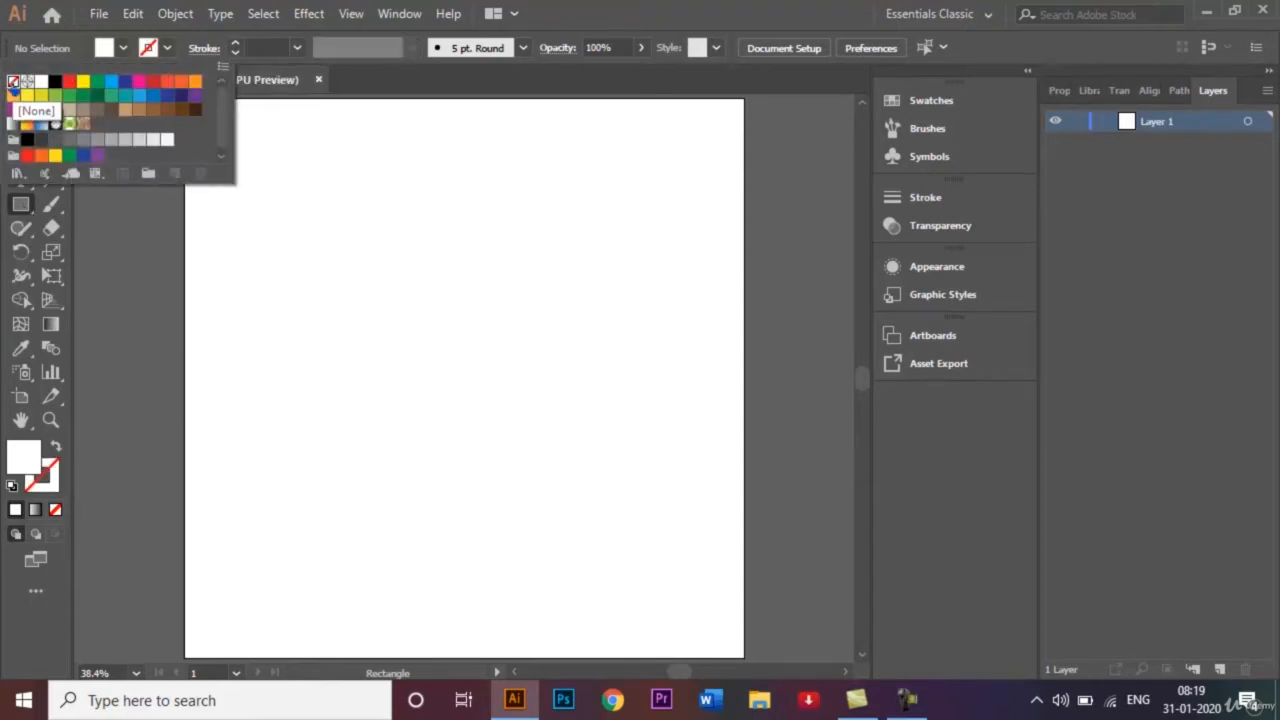
{"action": "left_click", "coordinate": [22, 470]}
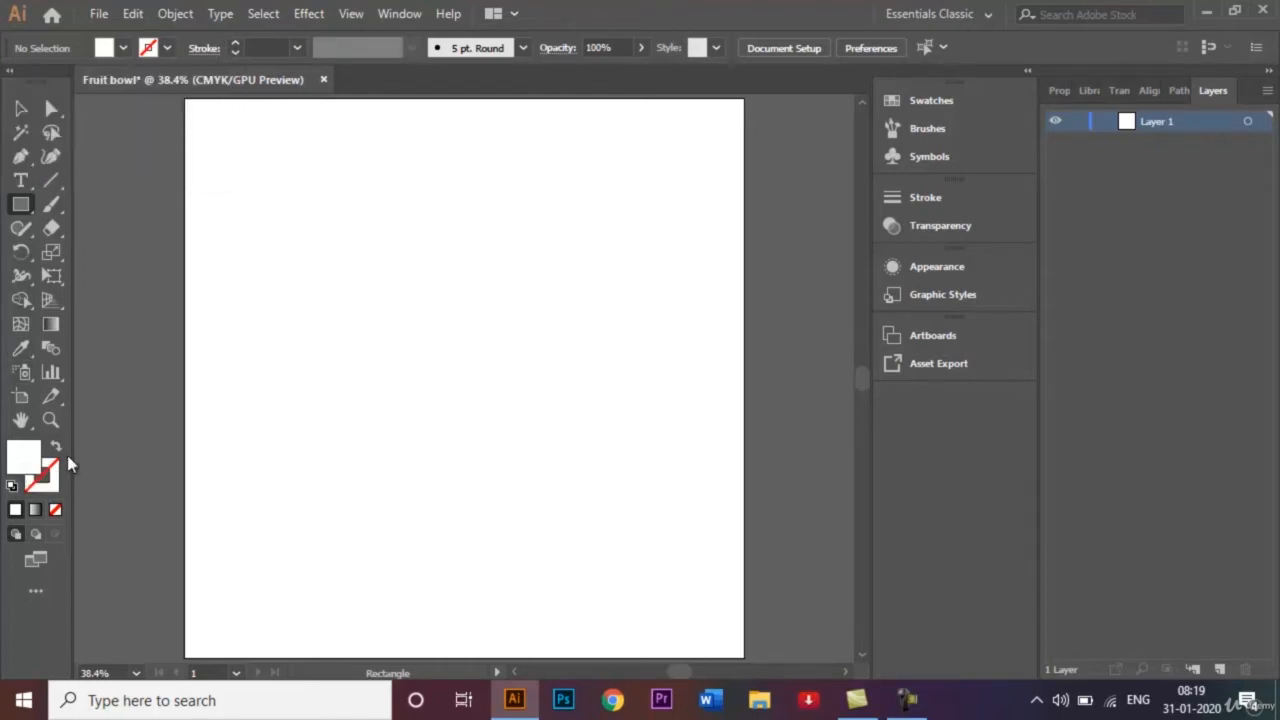
{"action": "double_click", "coordinate": [22, 468]}
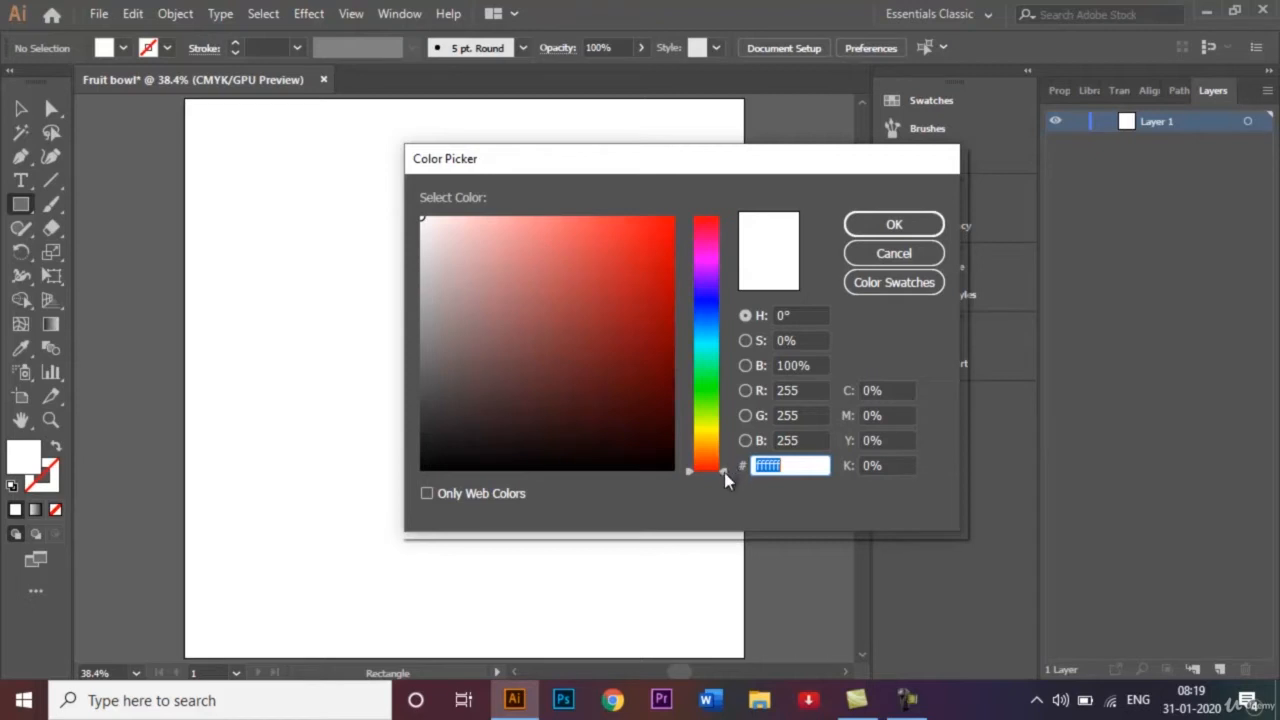
{"action": "left_click_drag", "start_coordinate": [724, 472], "coordinate": [723, 457]}
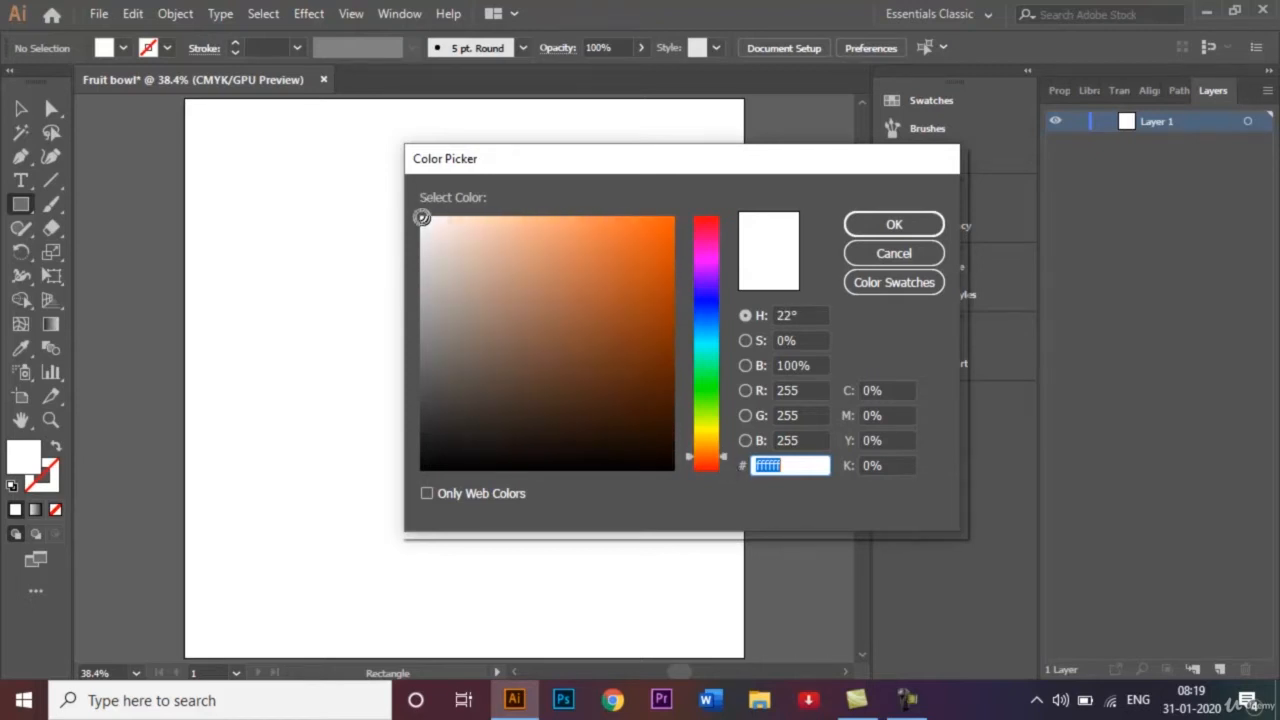
{"action": "mouse_move", "coordinate": [422, 217]}
{"action": "left_mouse_down"}
{"action": "mouse_move", "coordinate": [534, 220]}
{"action": "mouse_move", "coordinate": [518, 241]}
{"action": "mouse_move", "coordinate": [543, 217]}
{"action": "mouse_move", "coordinate": [534, 206]}
{"action": "mouse_move", "coordinate": [545, 212]}
{"action": "left_mouse_up"}
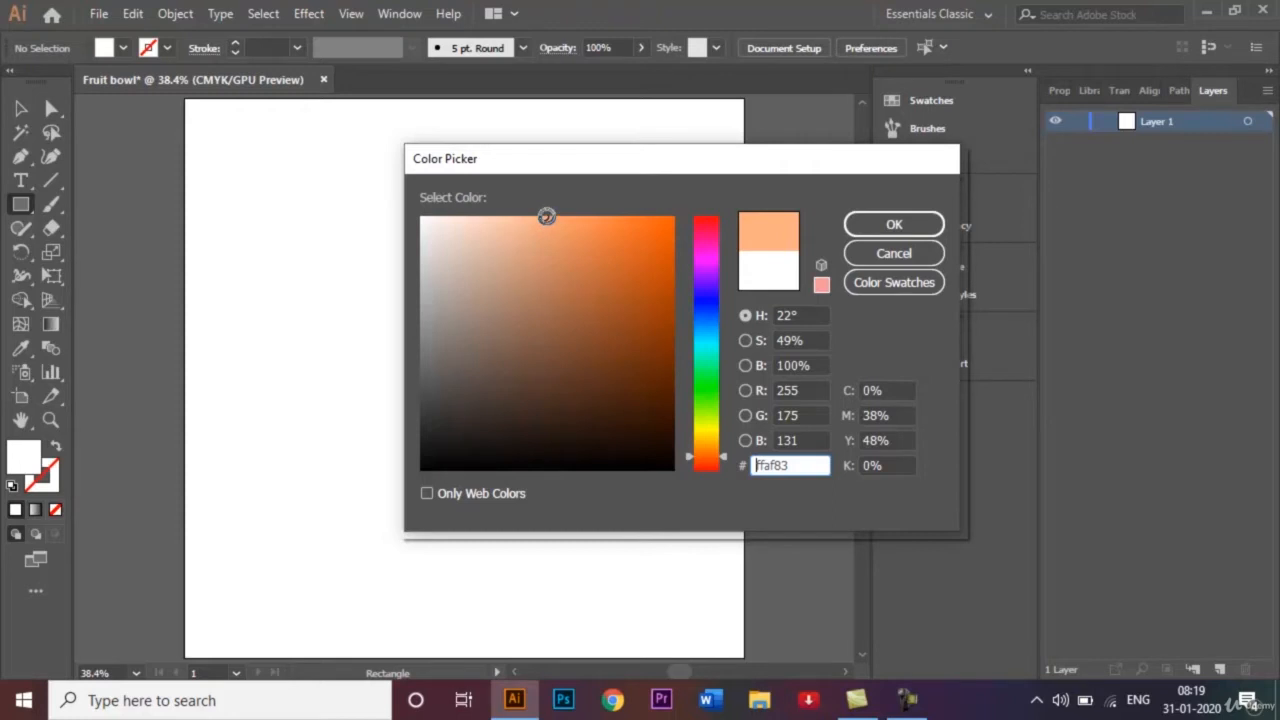
{"action": "mouse_move", "coordinate": [546, 216]}
{"action": "left_mouse_down"}
{"action": "mouse_move", "coordinate": [534, 234]}
{"action": "mouse_move", "coordinate": [545, 209]}
{"action": "left_mouse_up"}
{"action": "left_click", "coordinate": [897, 224]}
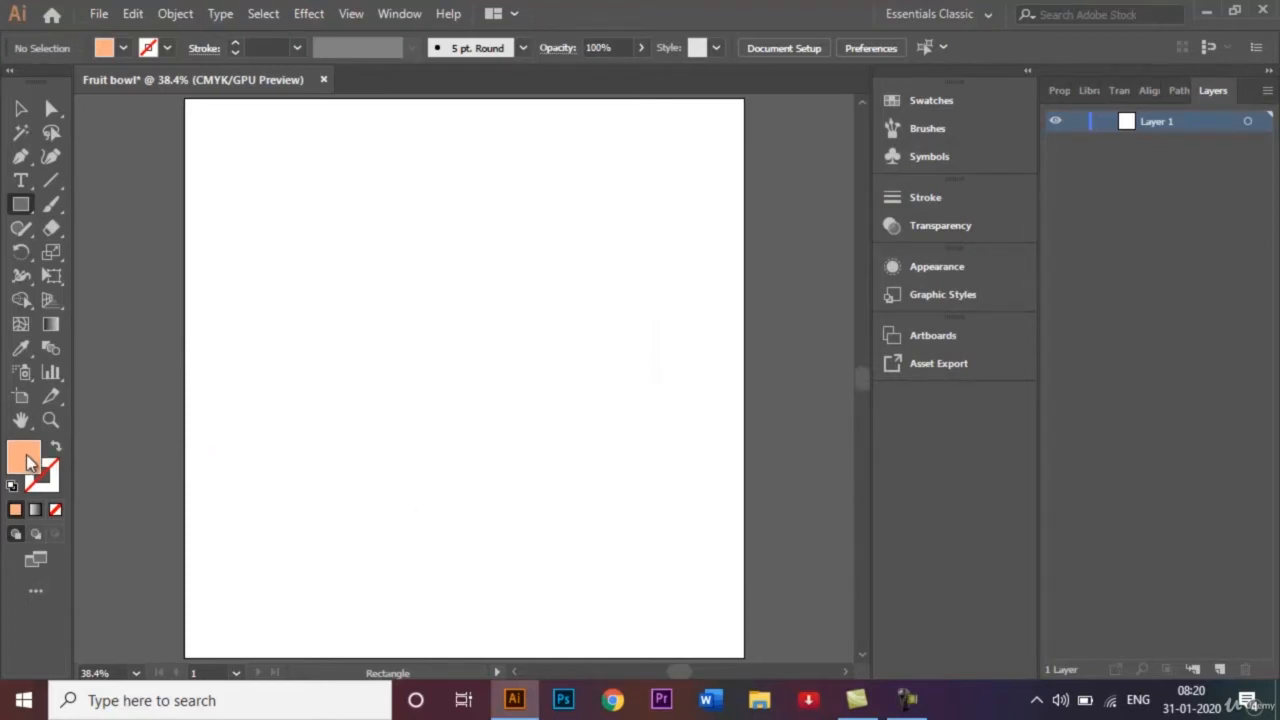
Step: Create a rectangle 1000 px wide and 1000 px high with the peach fill
{"action": "left_click", "coordinate": [473, 329]}
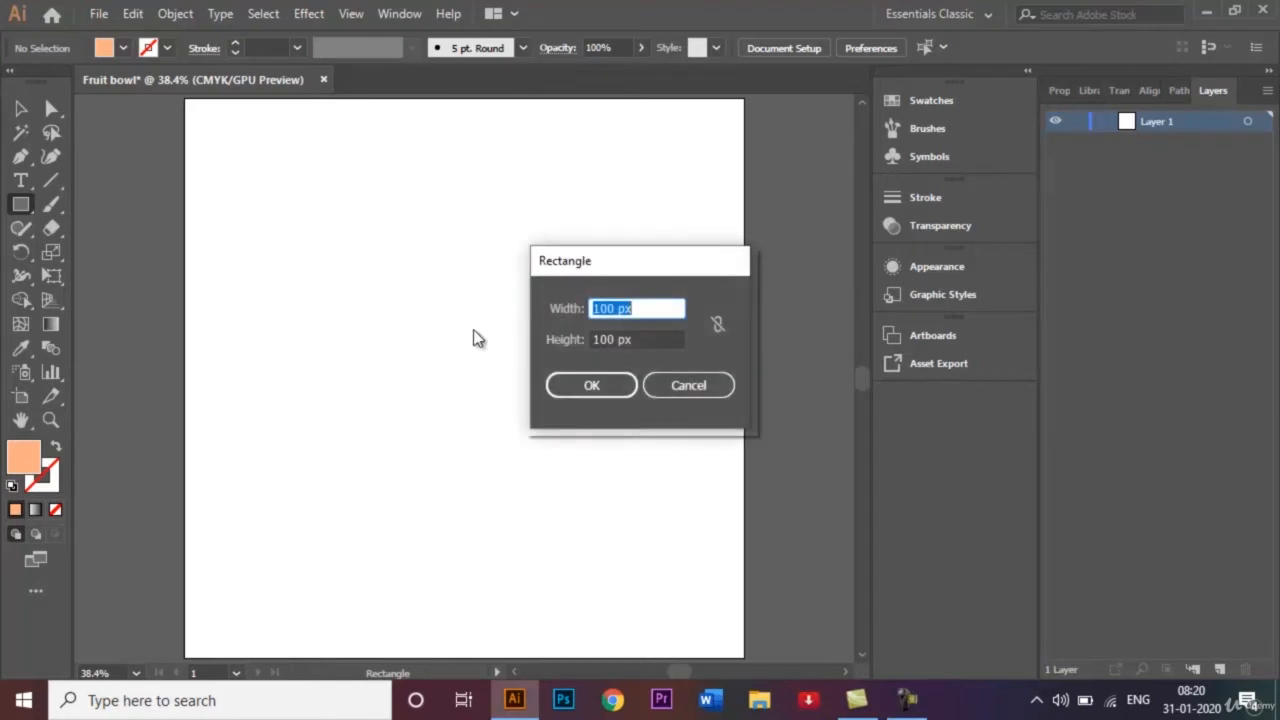
{"action": "left_click", "coordinate": [616, 308]}
{"action": "type", "text": "0"}
{"action": "key", "text": "Tab"}
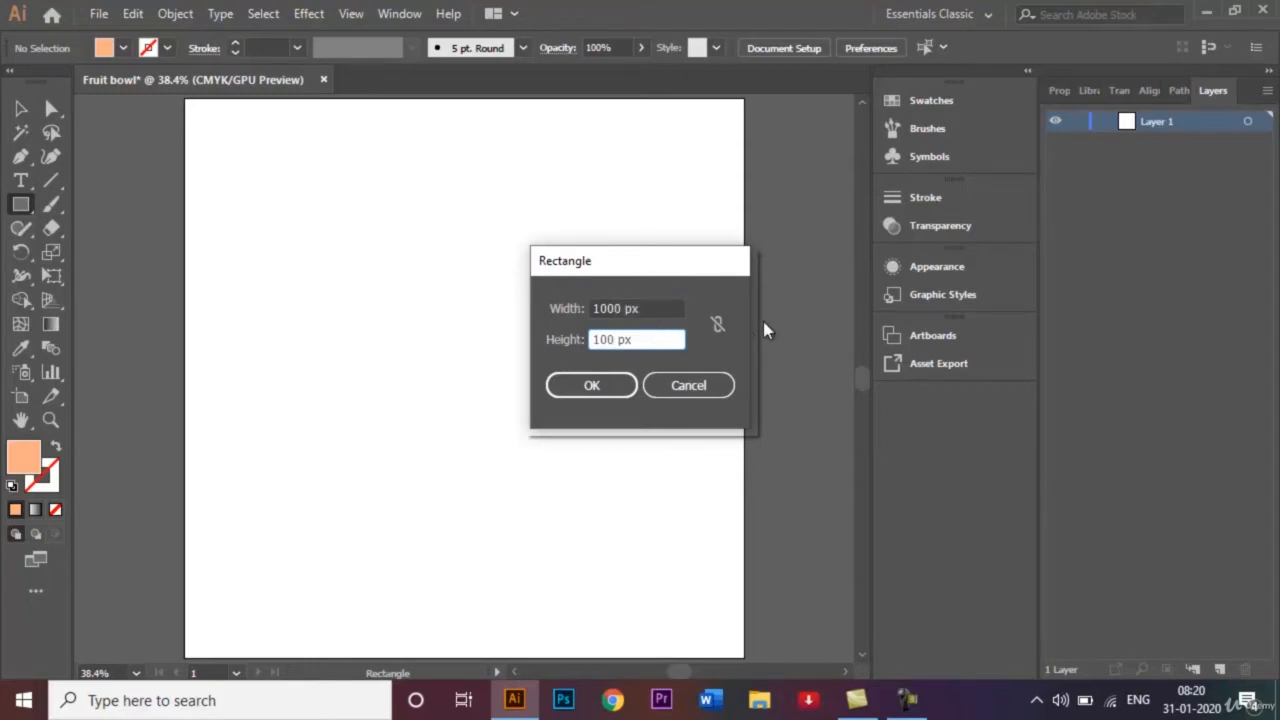
{"action": "type", "text": "0"}
{"action": "left_click", "coordinate": [591, 386]}
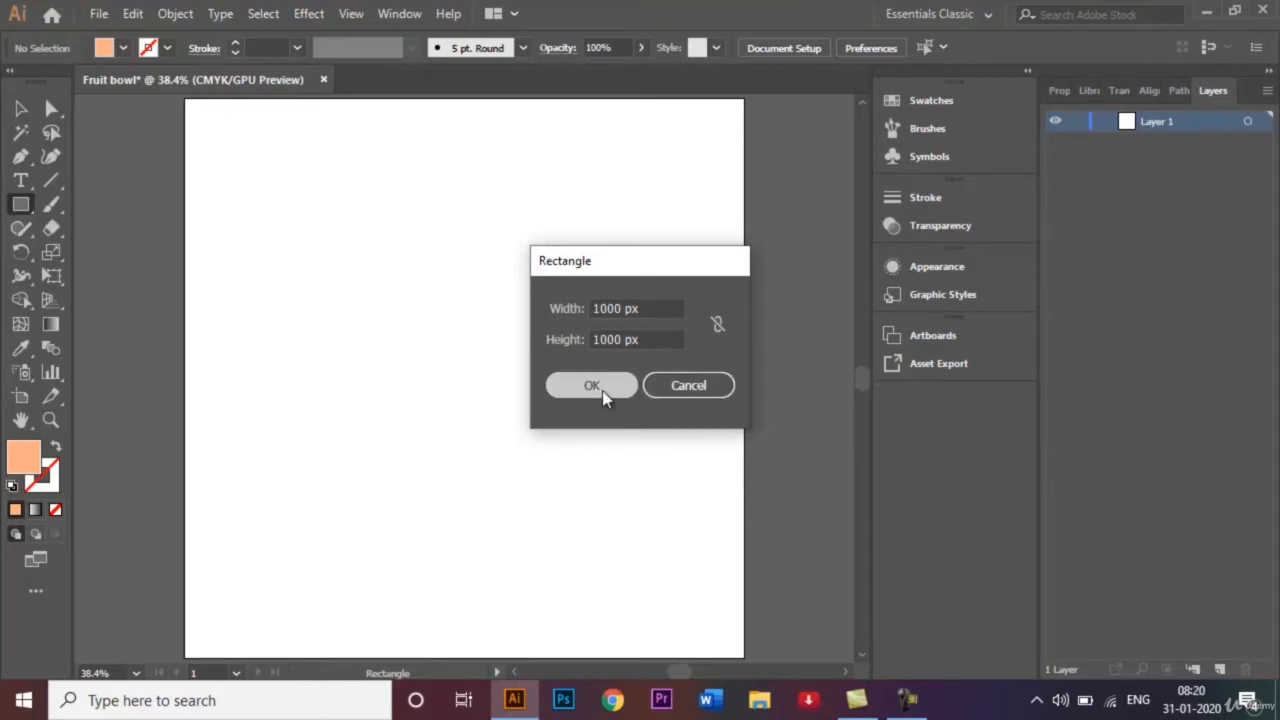
Step: Move the peach square so that it covers the artboard exactly, and deselect it
{"action": "left_click", "coordinate": [21, 108]}
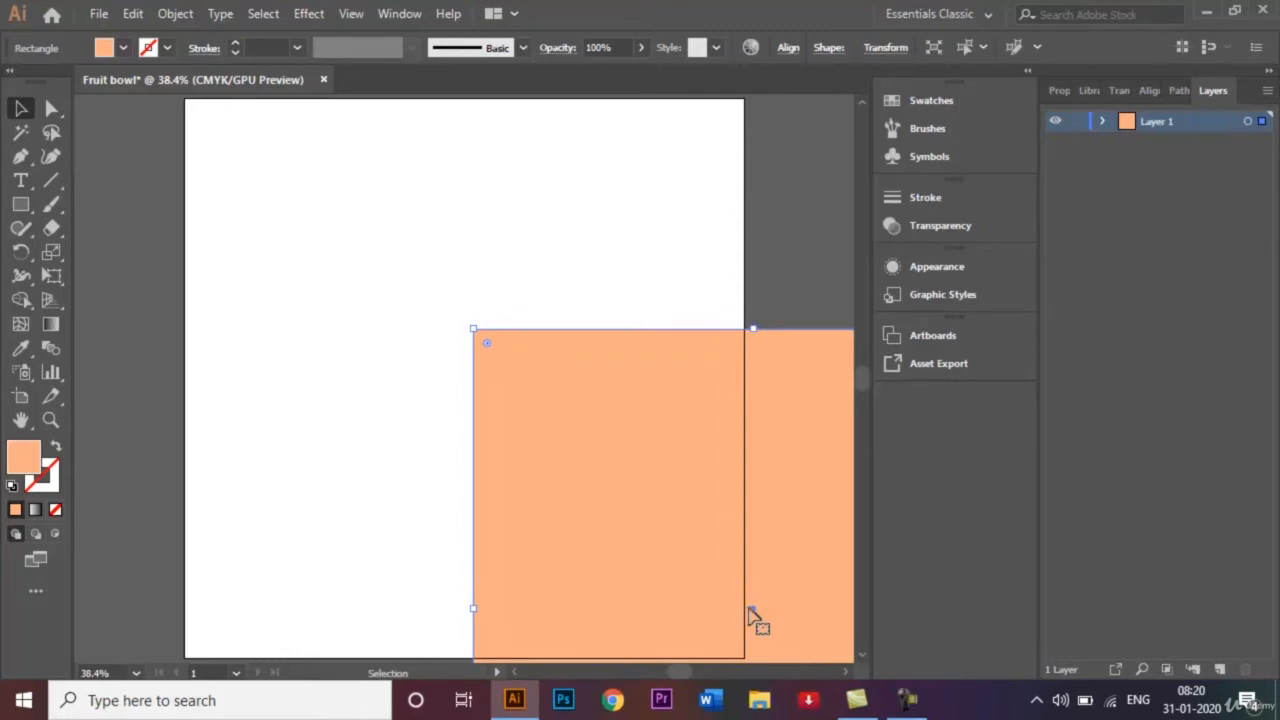
{"action": "left_click_drag", "start_coordinate": [755, 616], "coordinate": [465, 386]}
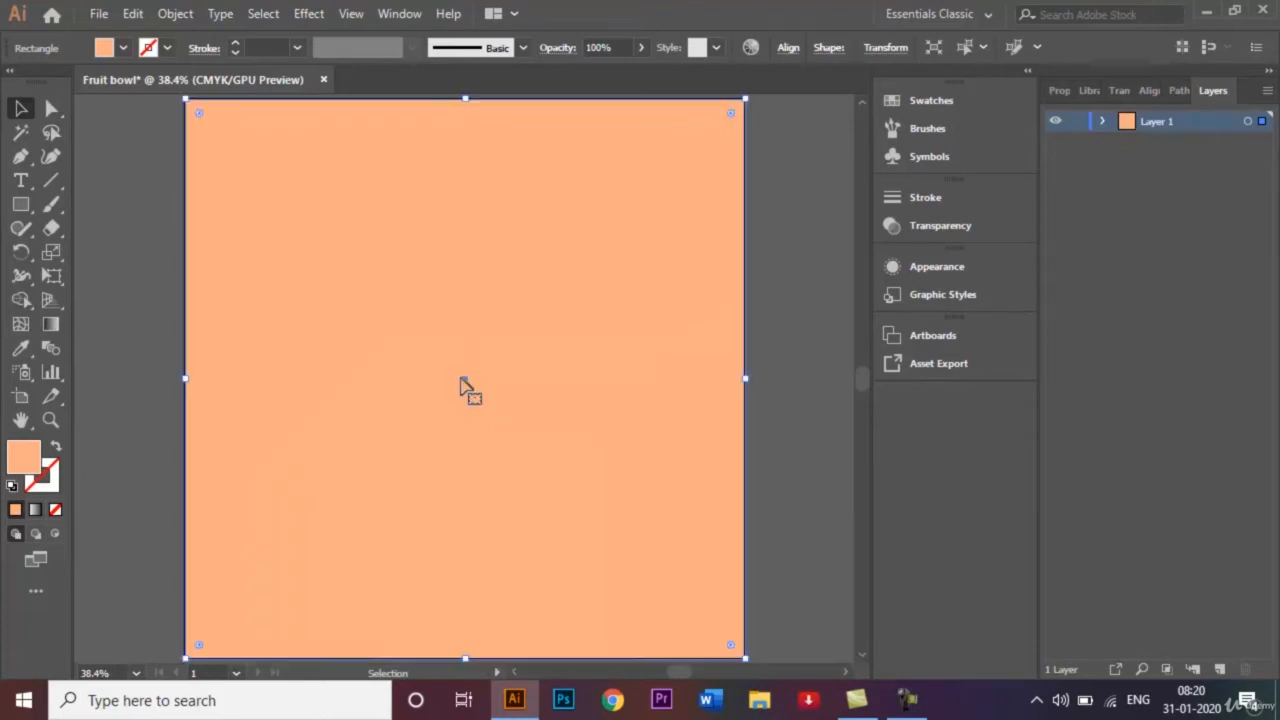
{"action": "left_click", "coordinate": [779, 399]}
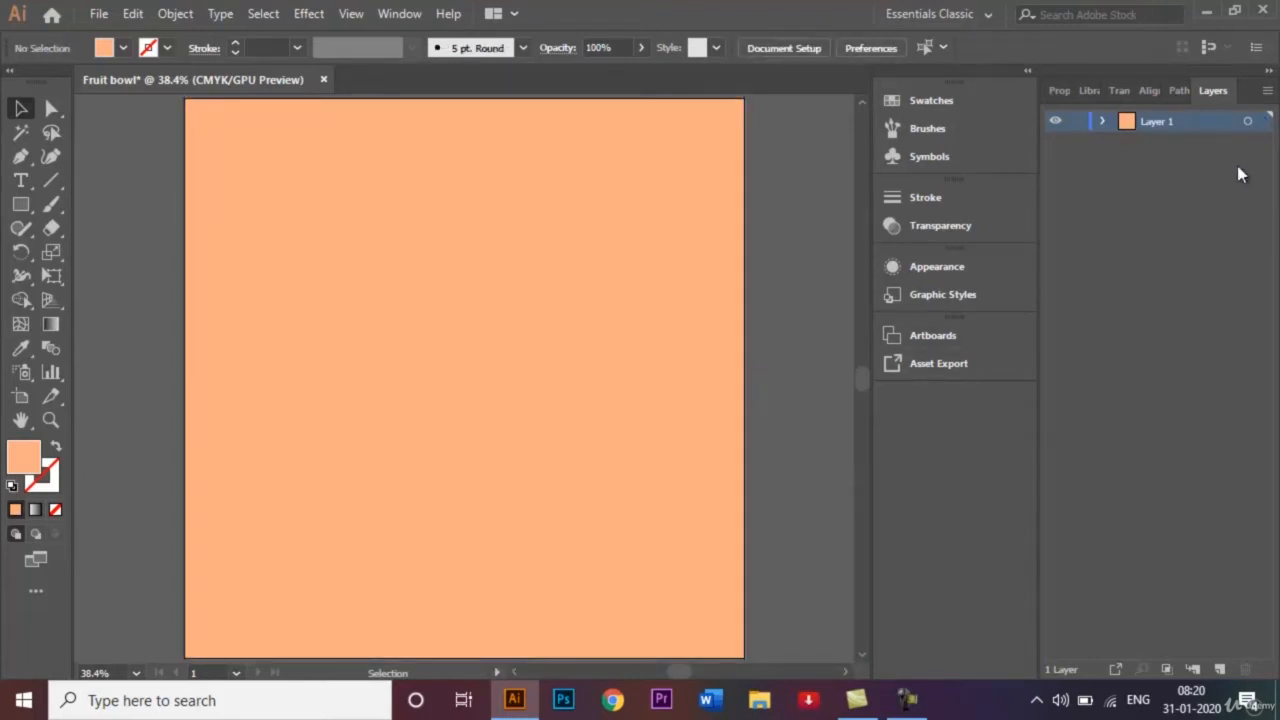
Step: Rename the layer holding the peach square as Background and lock it
{"action": "double_click", "coordinate": [1173, 128]}
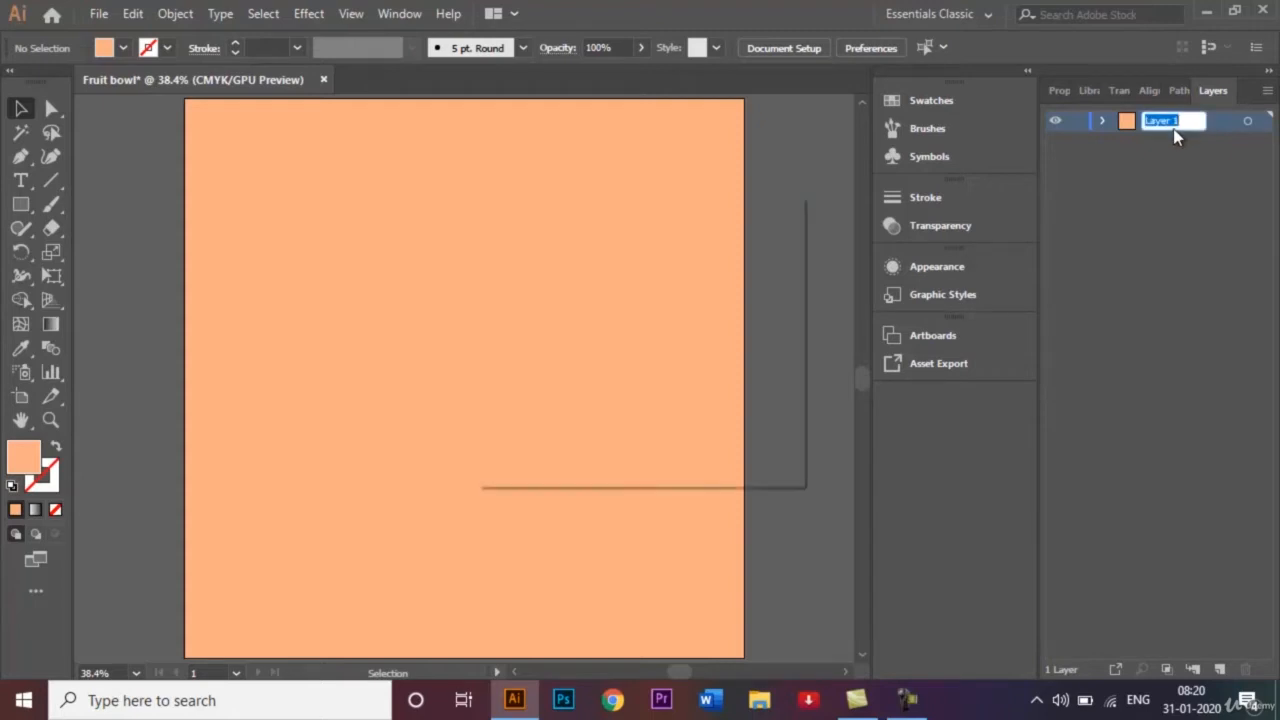
{"action": "key", "text": "BackSpace"}
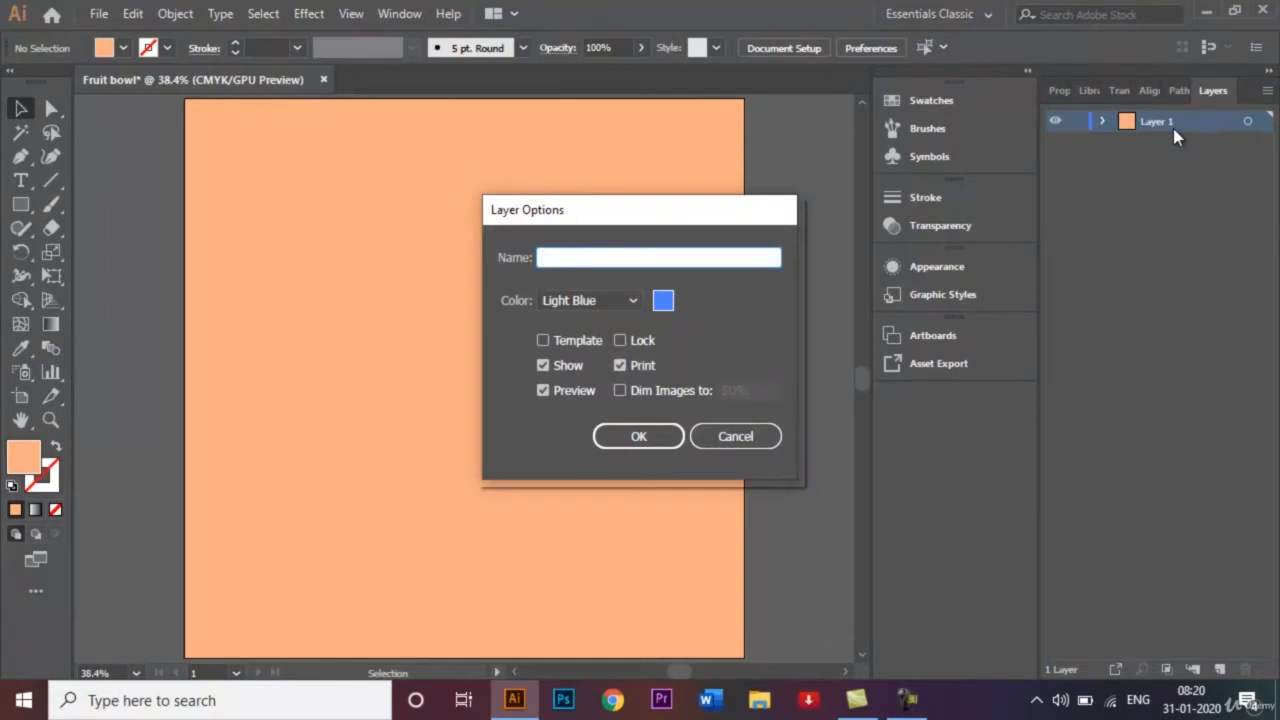
{"action": "type", "text": "Background"}
{"action": "left_click", "coordinate": [636, 436]}
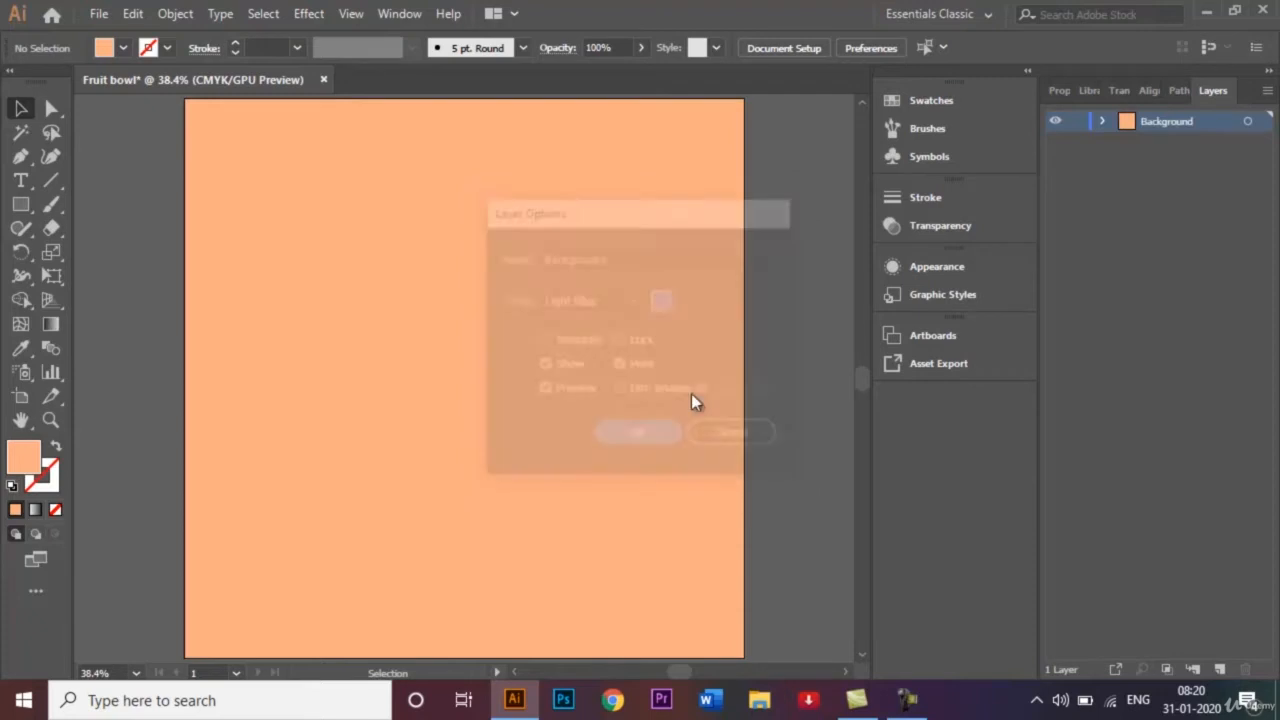
{"action": "left_click", "coordinate": [1076, 122]}
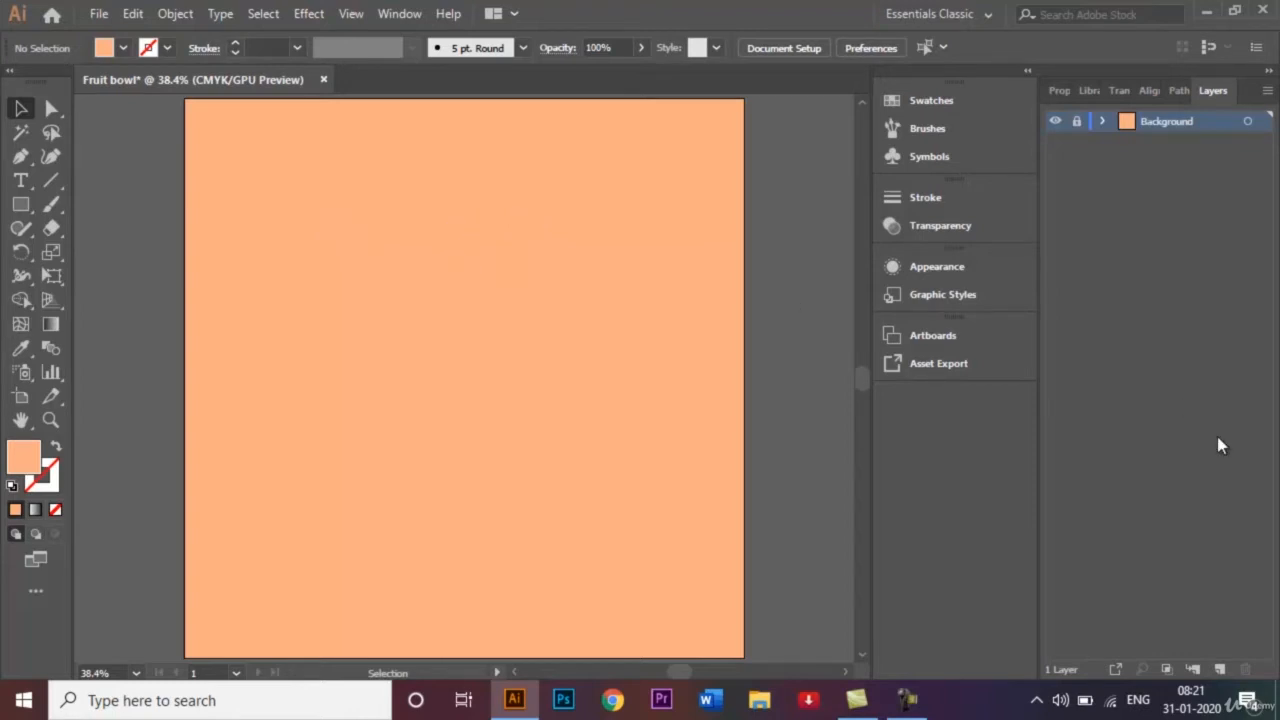
Step: Add a new layer above the background and name it Bowl
{"action": "left_click", "coordinate": [1220, 670]}
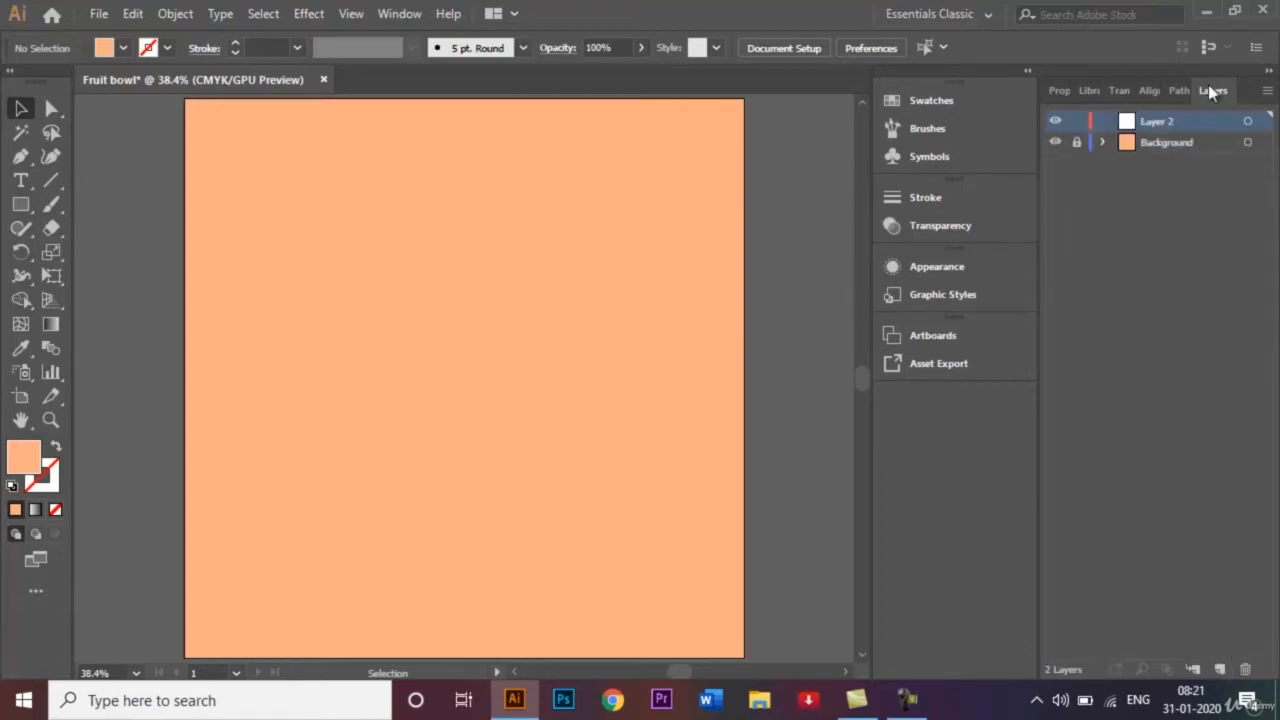
{"action": "double_click", "coordinate": [1160, 121]}
{"action": "key", "text": "BackSpace"}
{"action": "type", "text": "Bowl"}
{"action": "left_click", "coordinate": [1167, 248]}
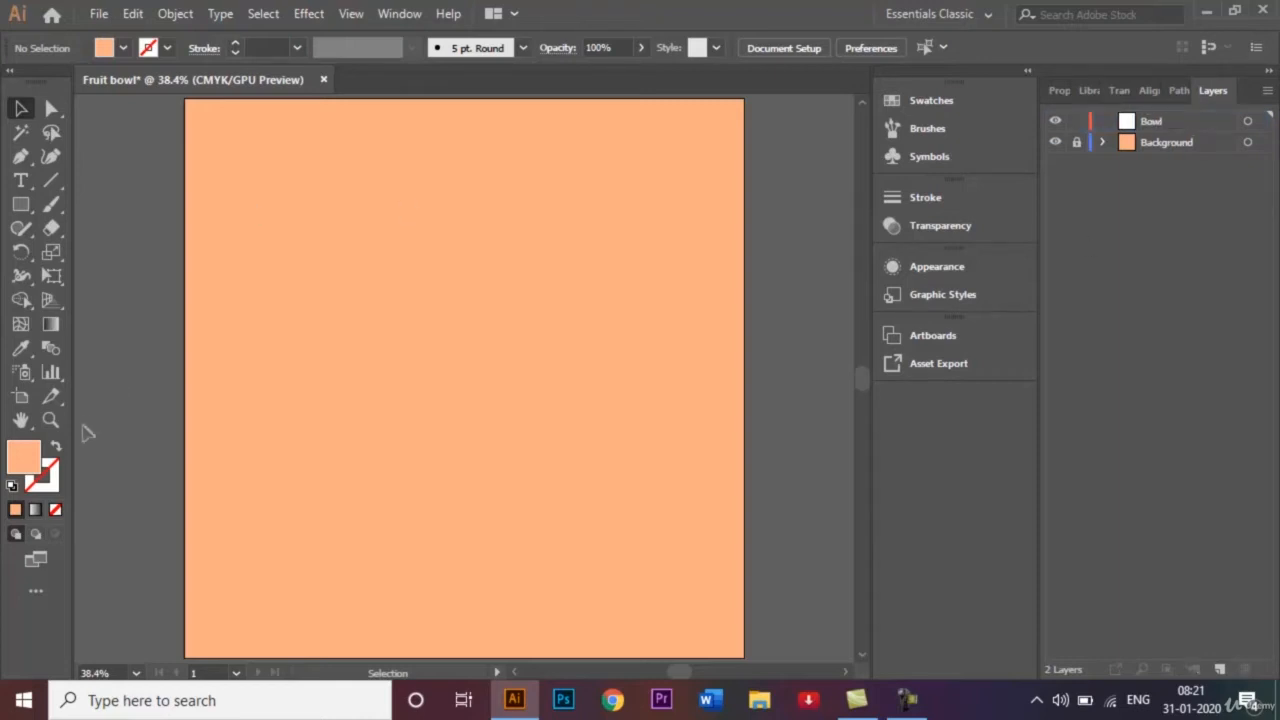
Step: Set the drawing colours to no fill and a black stroke
{"action": "left_click", "coordinate": [56, 511]}
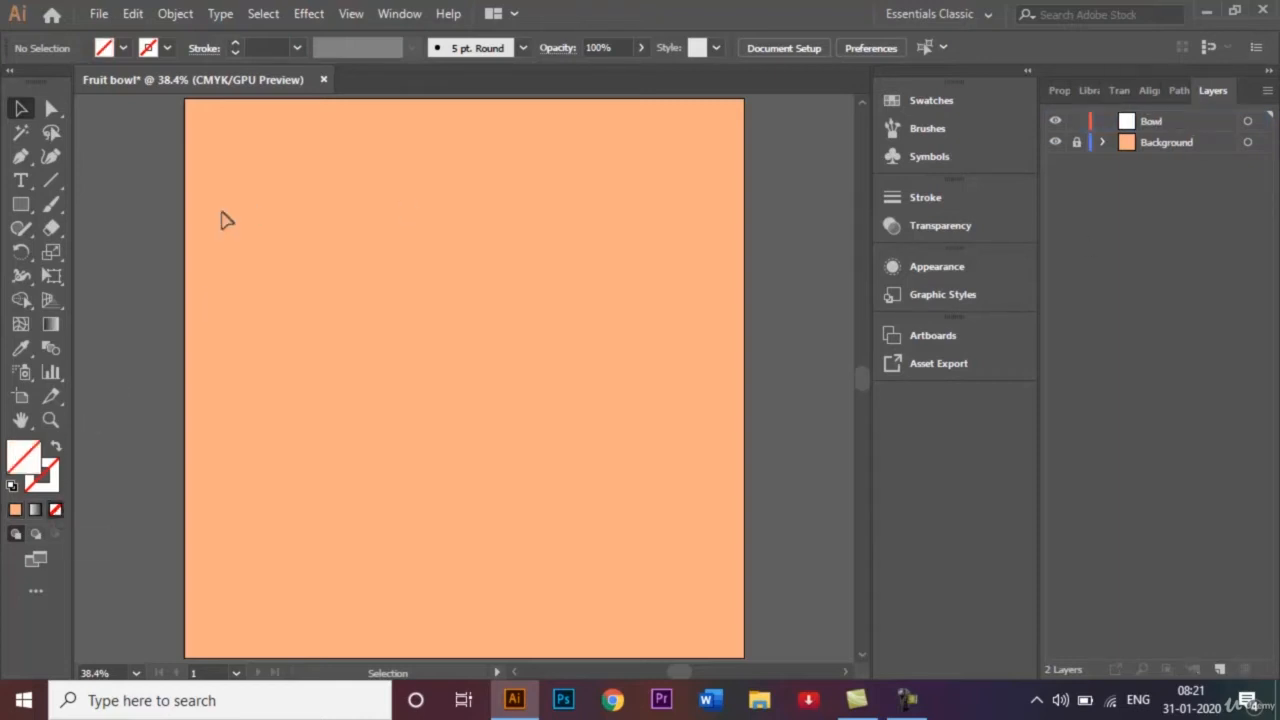
{"action": "left_click", "coordinate": [166, 48]}
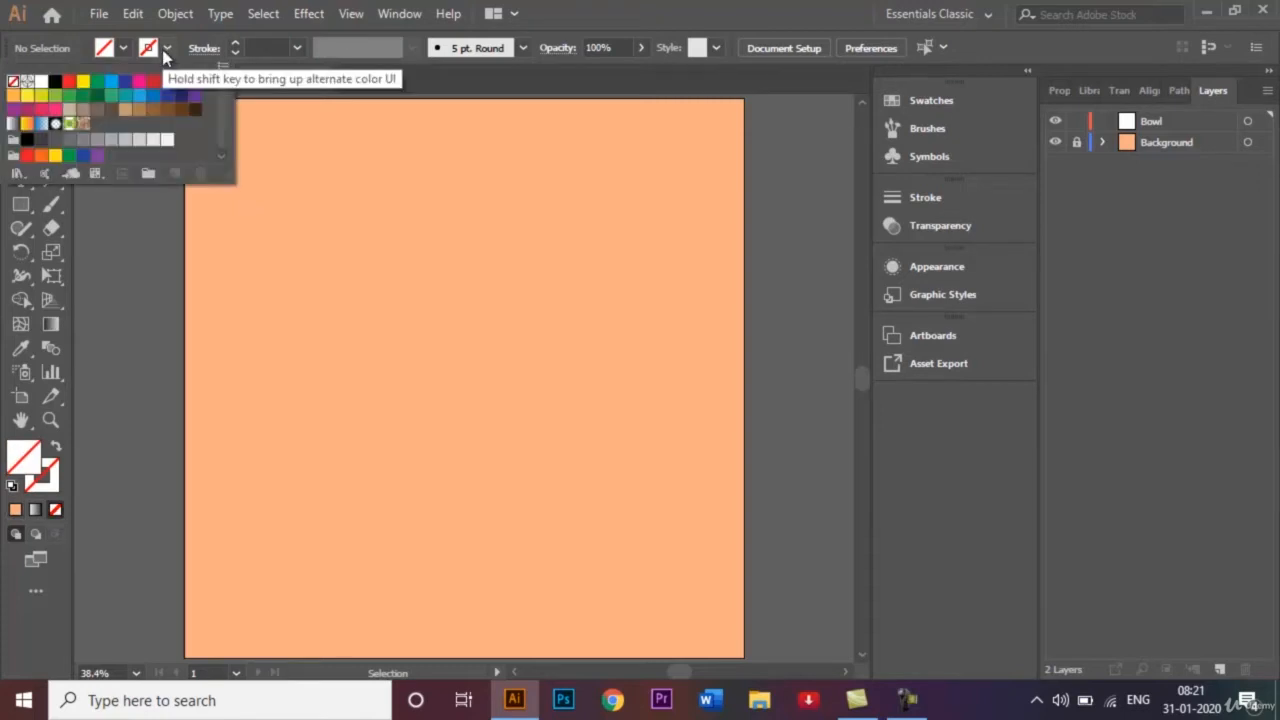
{"action": "left_click", "coordinate": [55, 88]}
{"action": "left_click", "coordinate": [139, 269]}
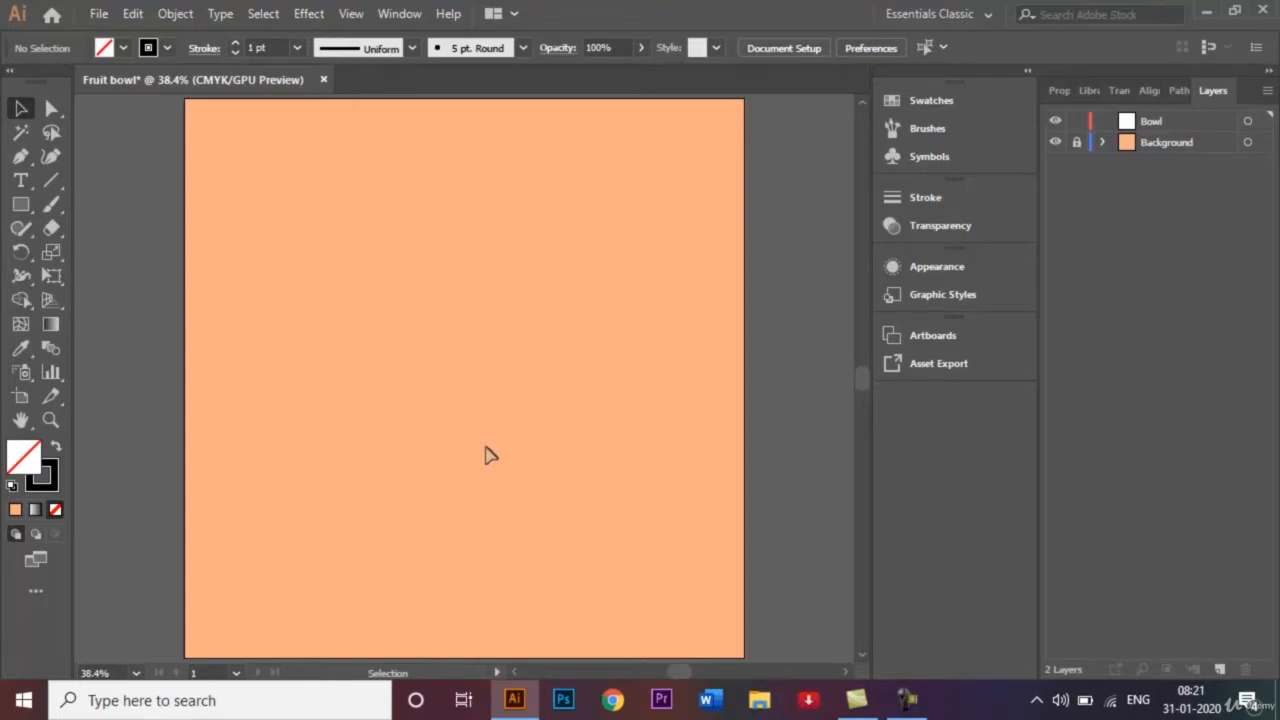
Step: Draw a large circle with the Ellipse tool, centred on the artboard at X 500 px, Y 500 px, and deselect it
{"action": "left_click", "coordinate": [21, 206]}
{"action": "left_click", "coordinate": [22, 209]}
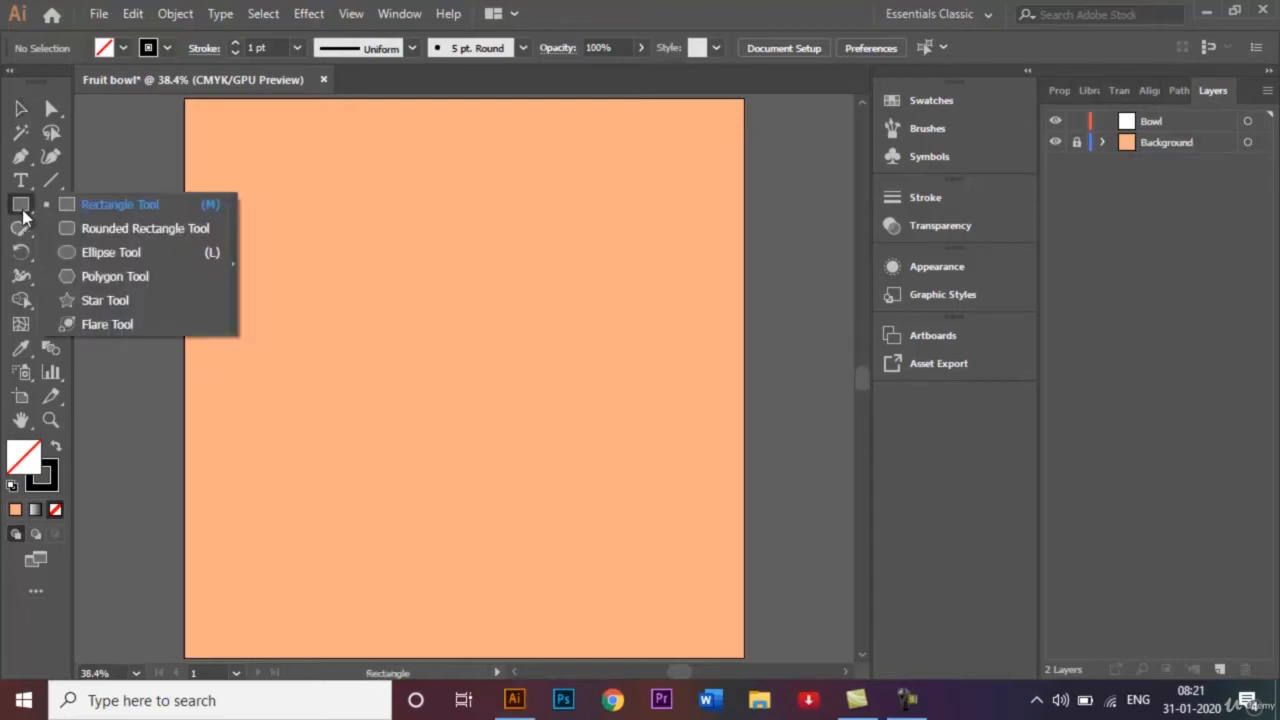
{"action": "left_click", "coordinate": [111, 253]}
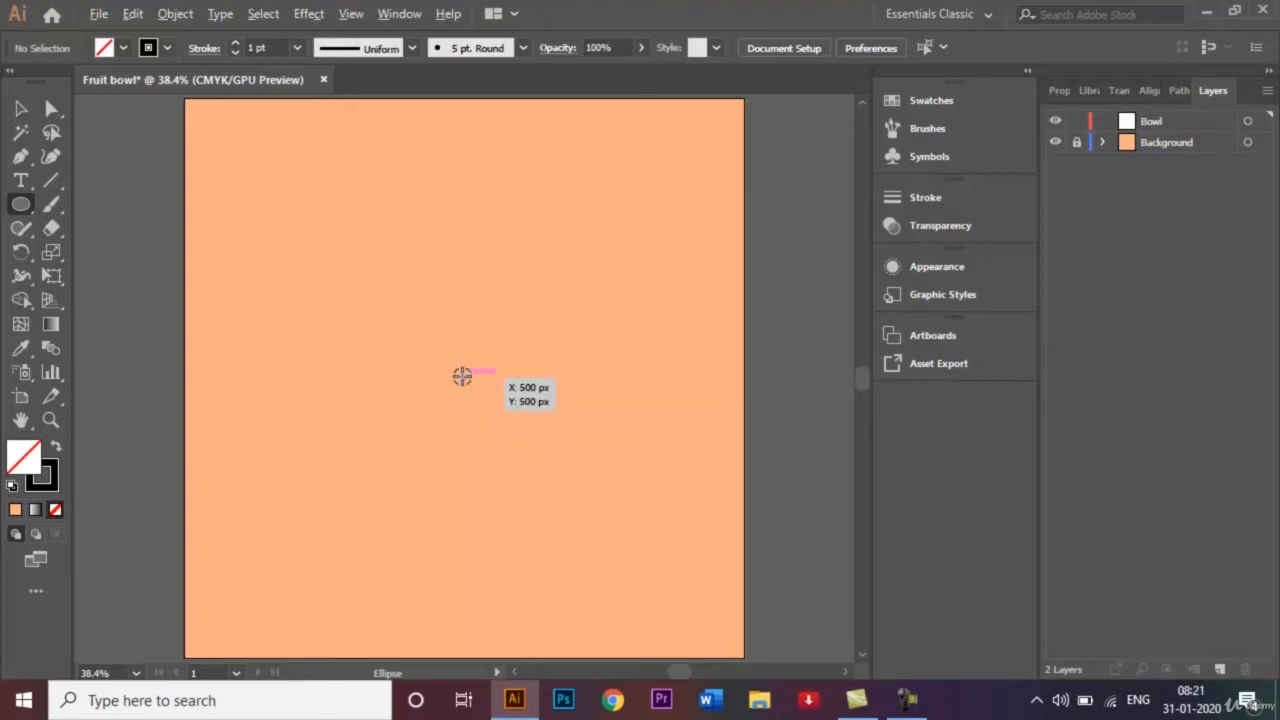
{"action": "left_click_drag", "start_coordinate": [462, 377], "coordinate": [630, 515]}
{"action": "left_click", "coordinate": [21, 107]}
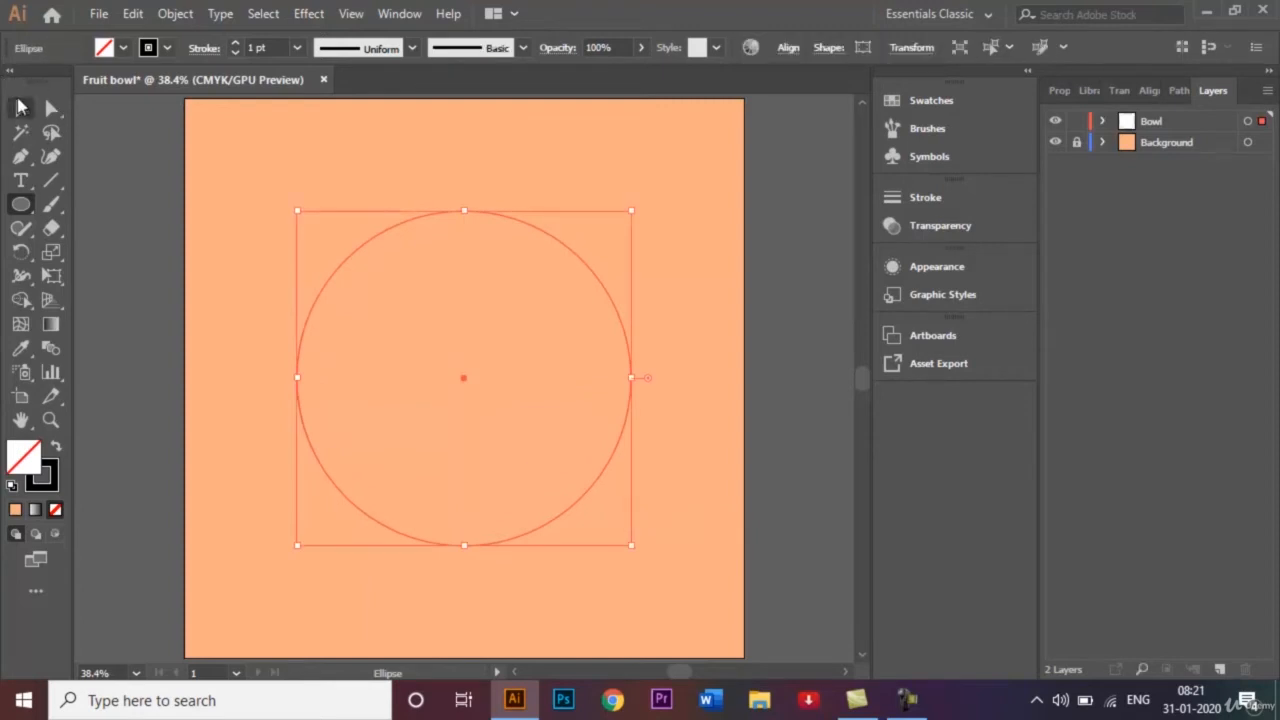
{"action": "left_click", "coordinate": [232, 277]}
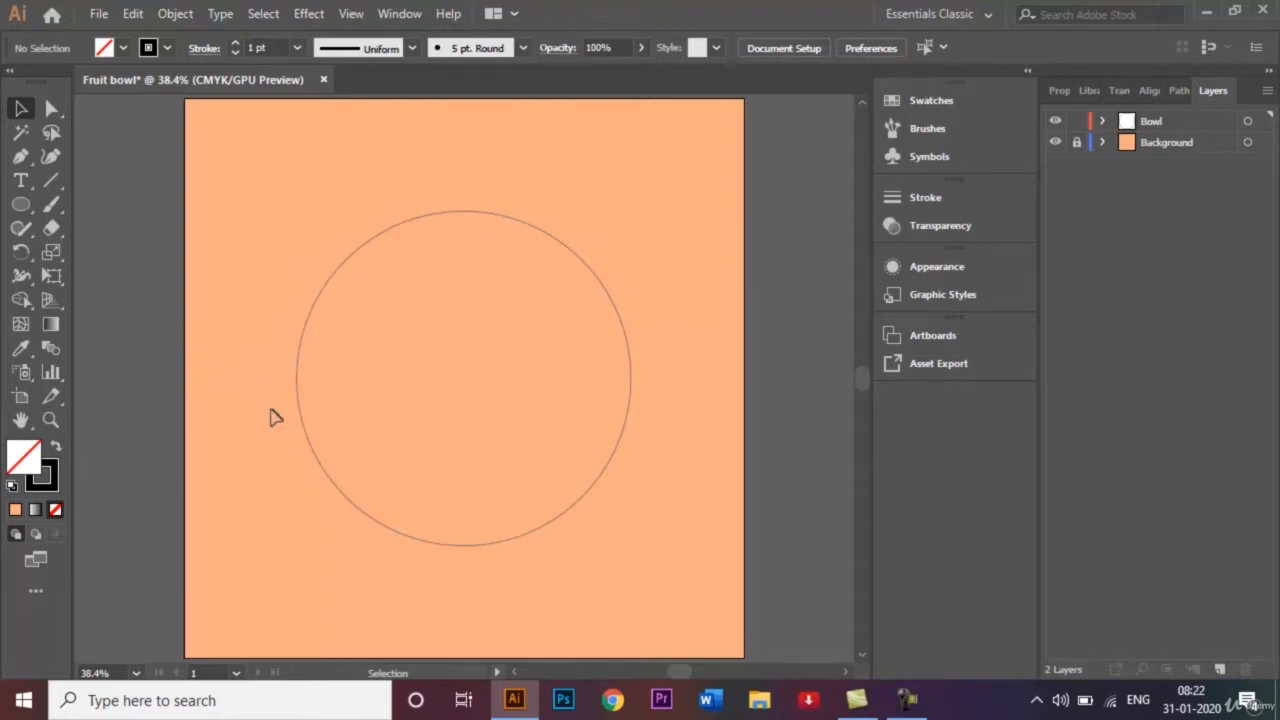
Step: Draw a horizontal line through the circle's centre, extending past both sides of the circle, and deselect it
{"action": "left_click", "coordinate": [48, 186]}
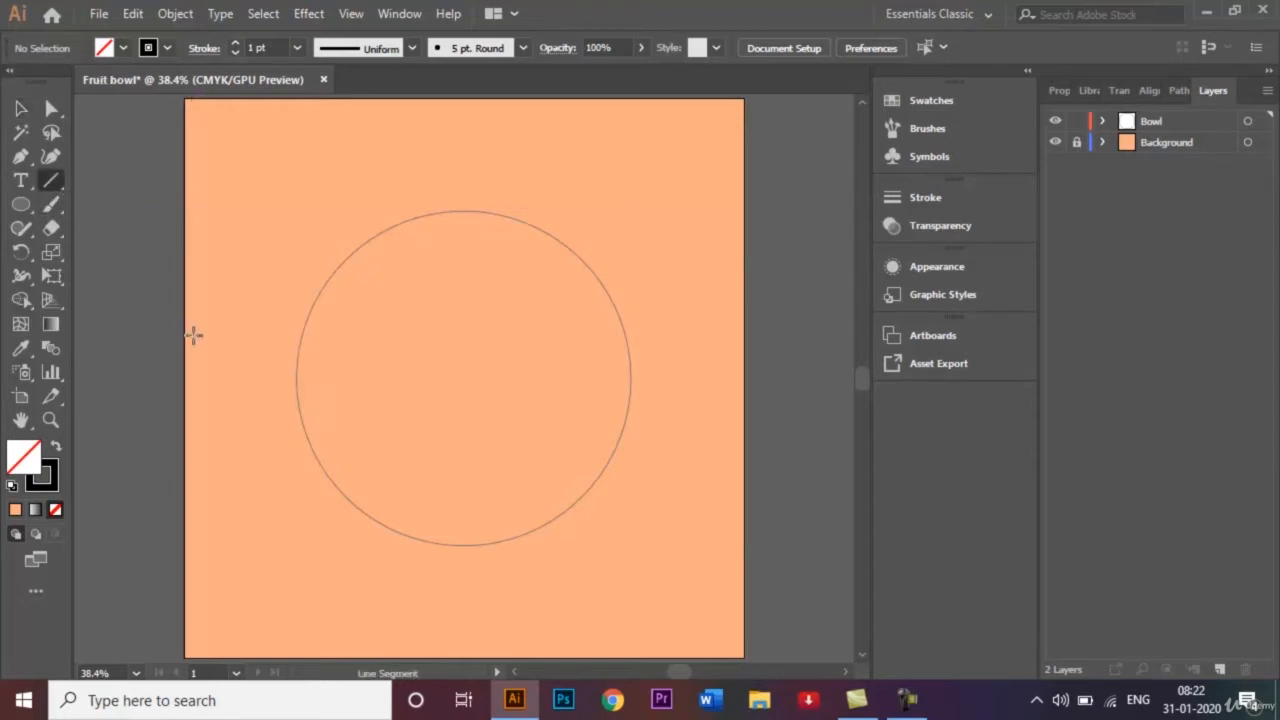
{"action": "left_click_drag", "start_coordinate": [229, 377], "coordinate": [720, 378]}
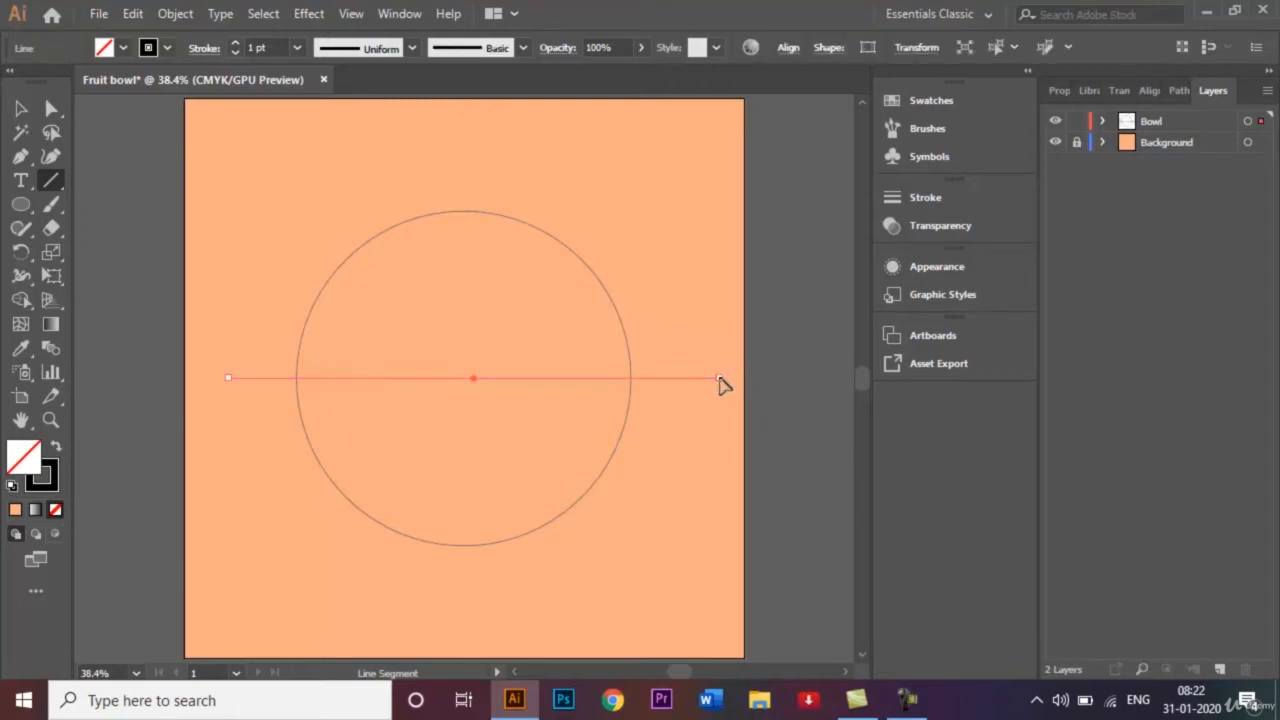
{"action": "key", "text": "v"}
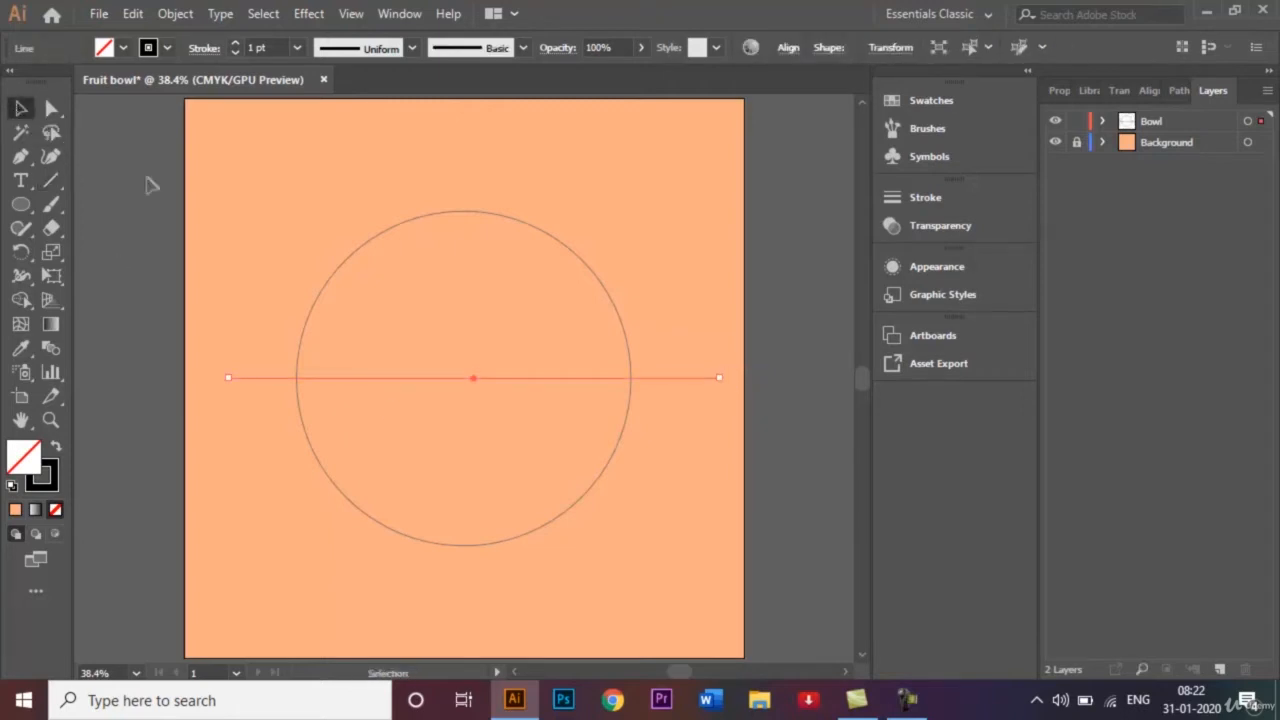
{"action": "left_click", "coordinate": [268, 220]}
Step: Remove the circle's upper half and the line's overhanging ends with the Shape Builder tool, leaving the lower half-circle
{"action": "left_click_drag", "start_coordinate": [277, 229], "coordinate": [670, 555]}
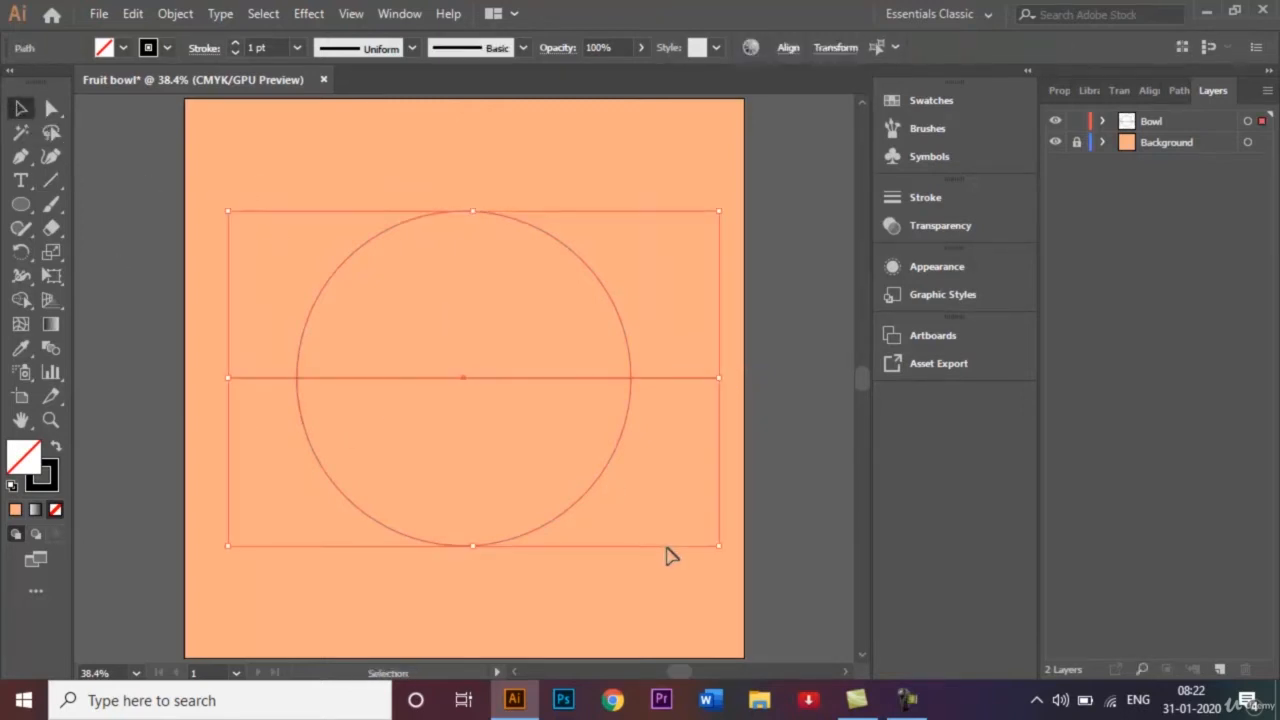
{"action": "left_click", "coordinate": [23, 304]}
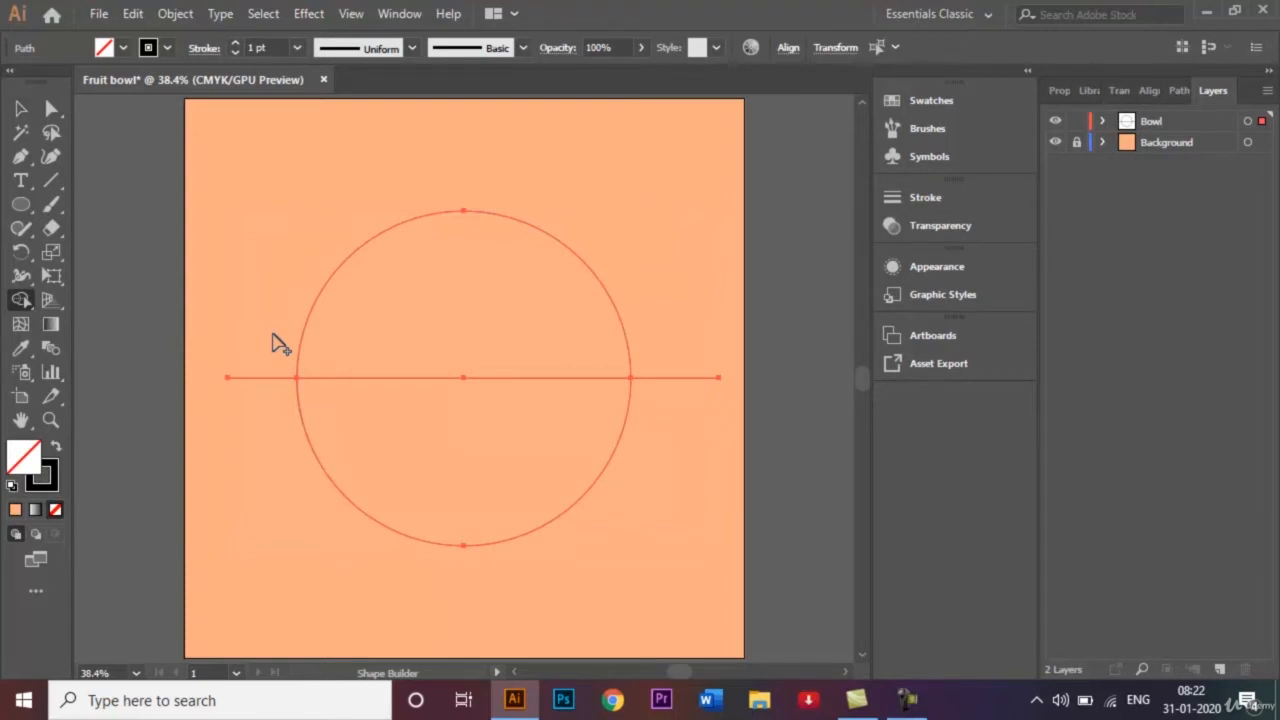
{"action": "left_click", "coordinate": [689, 380], "text": "alt"}
{"action": "mouse_move", "coordinate": [680, 324]}
{"action": "left_mouse_down"}
{"action": "mouse_move", "coordinate": [576, 342]}
{"action": "mouse_move", "coordinate": [231, 334]}
{"action": "left_mouse_up"}
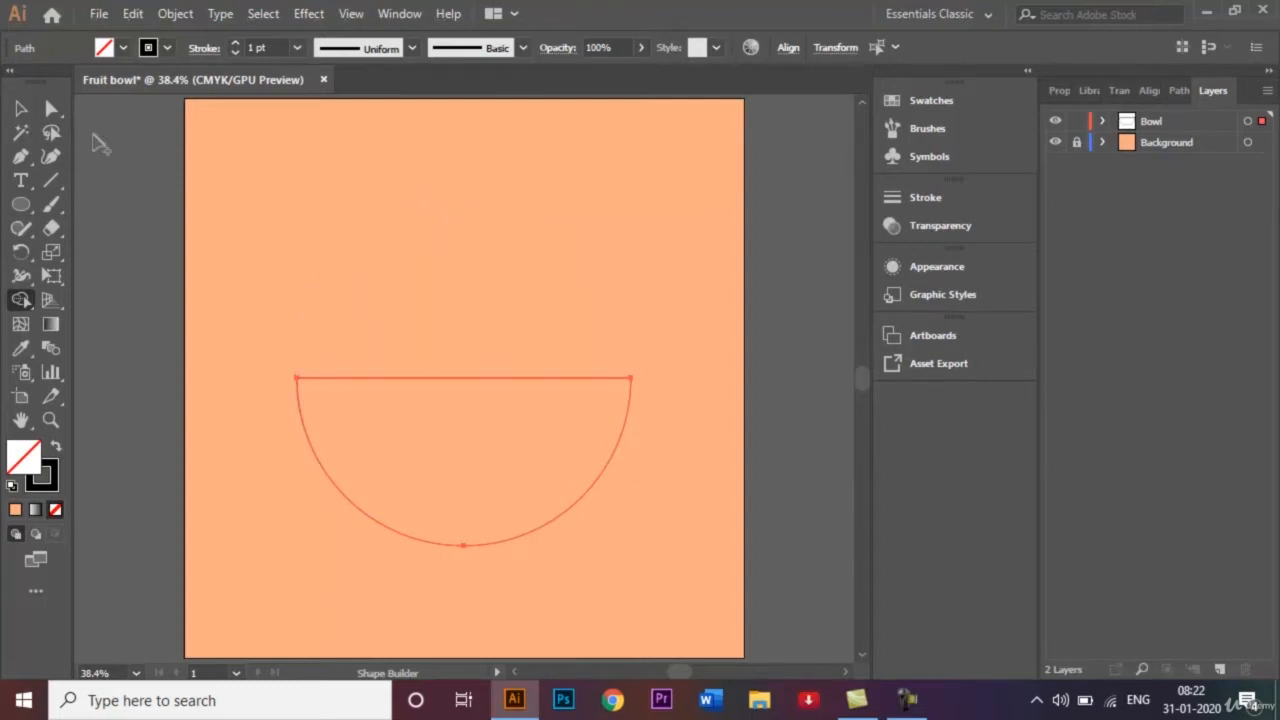
Step: Delete the stray line left over along the half-circle's top edge
{"action": "left_click", "coordinate": [21, 110]}
{"action": "left_click", "coordinate": [338, 201]}
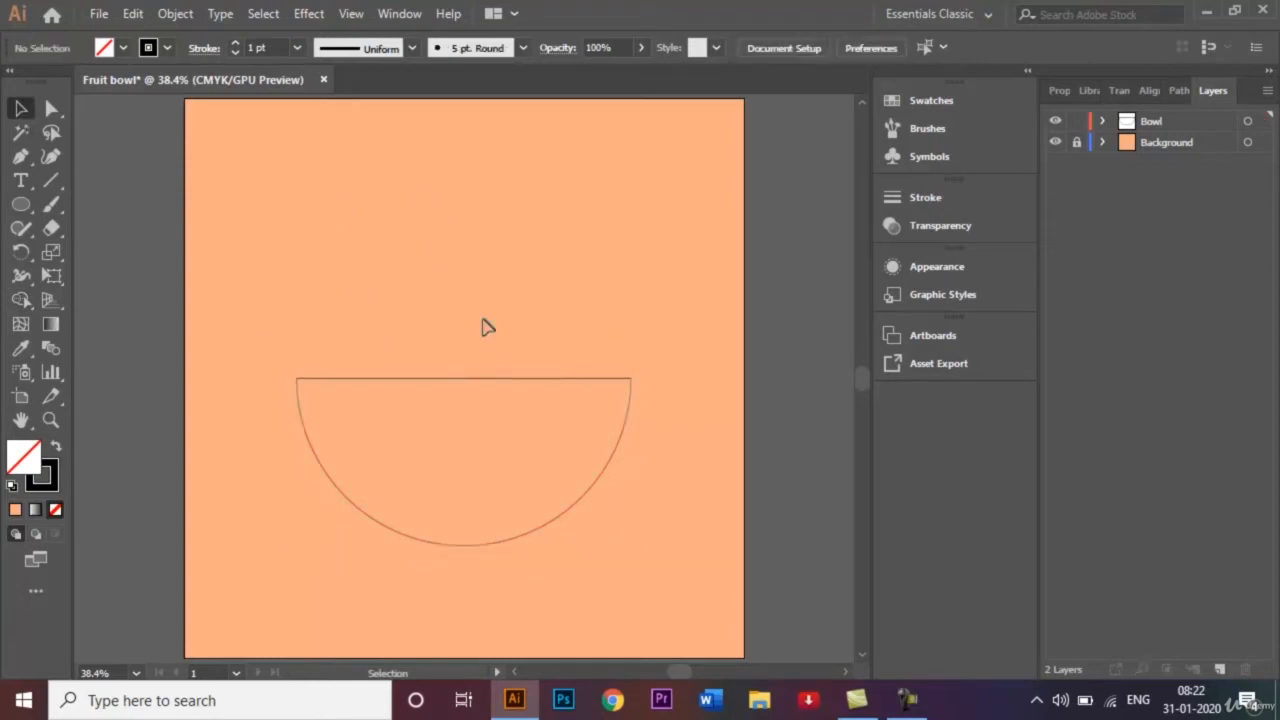
{"action": "left_click_drag", "start_coordinate": [490, 383], "coordinate": [537, 334]}
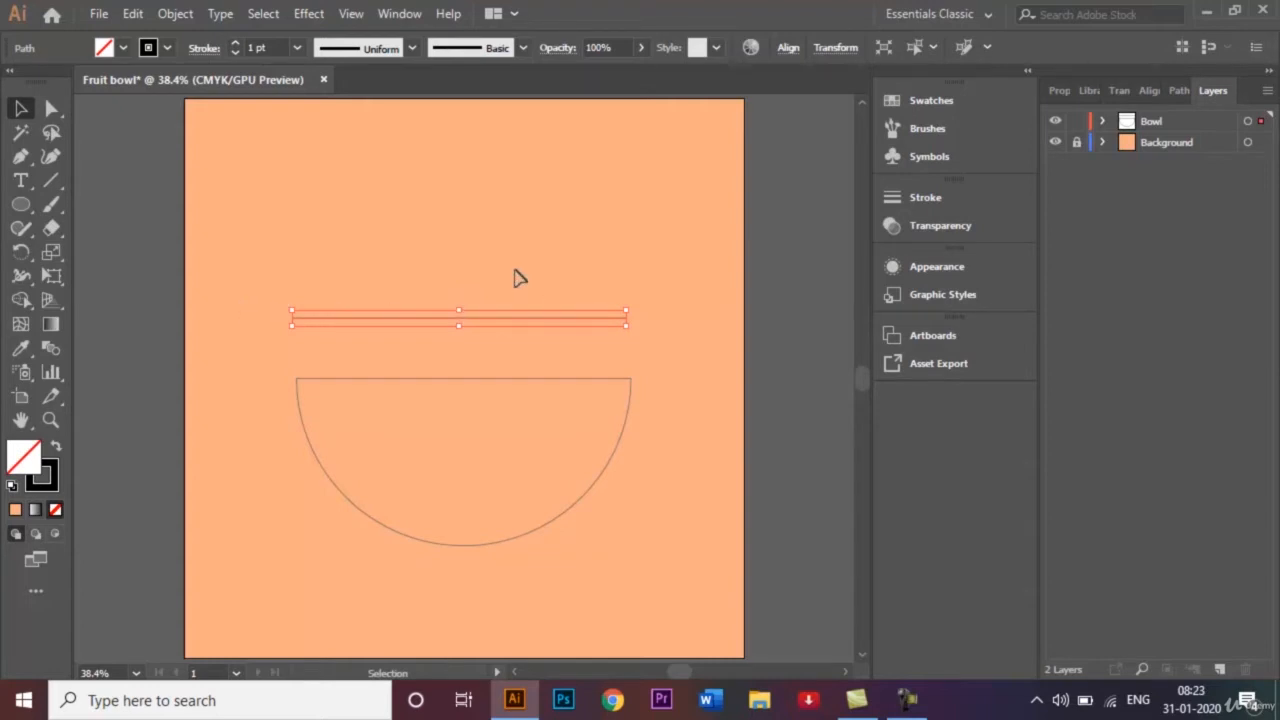
{"action": "key", "text": "Delete"}
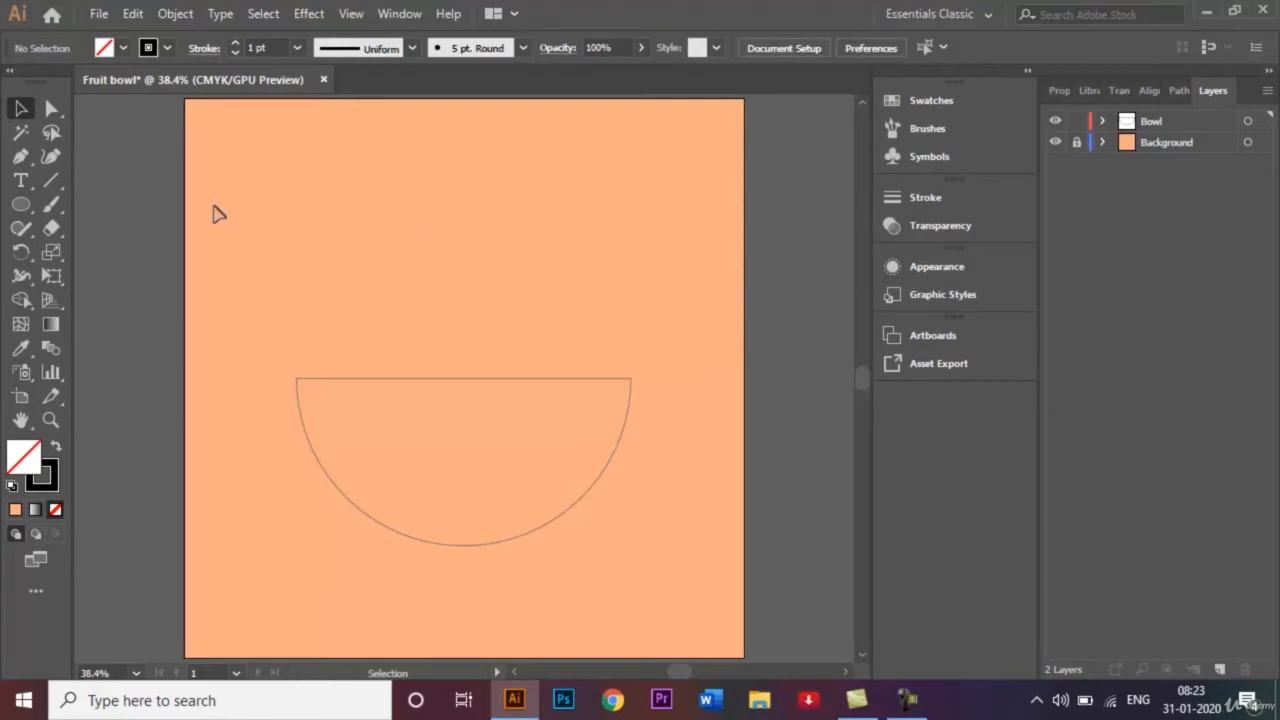
Step: Round both top corners of the half-circle to a radius of about 37 px and deselect it
{"action": "left_click", "coordinate": [372, 381]}
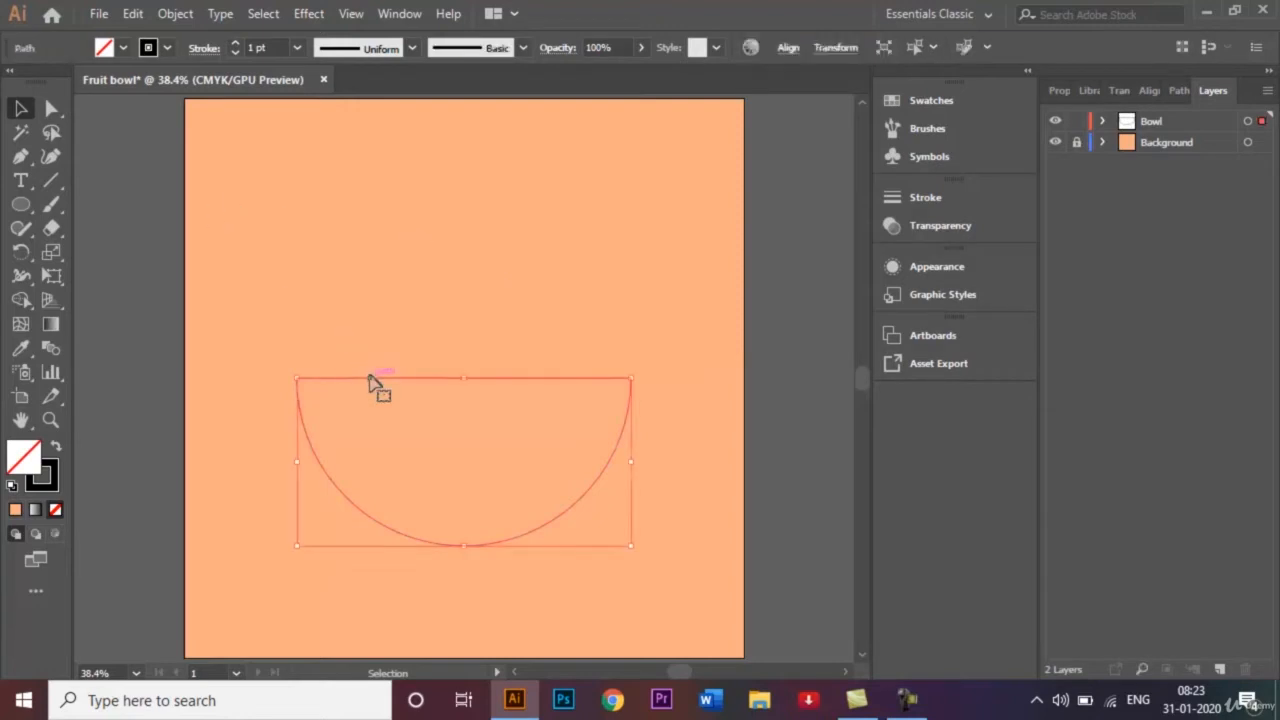
{"action": "left_click_drag", "start_coordinate": [302, 380], "coordinate": [301, 381]}
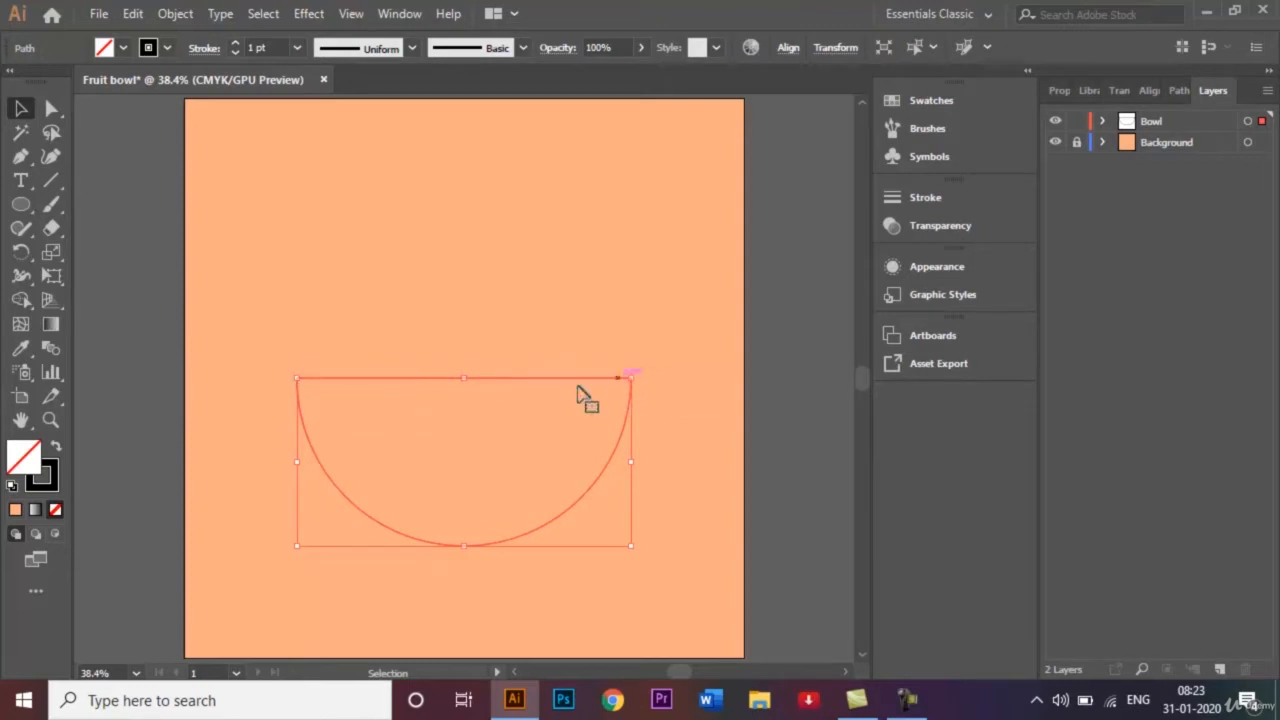
{"action": "left_click", "coordinate": [54, 112]}
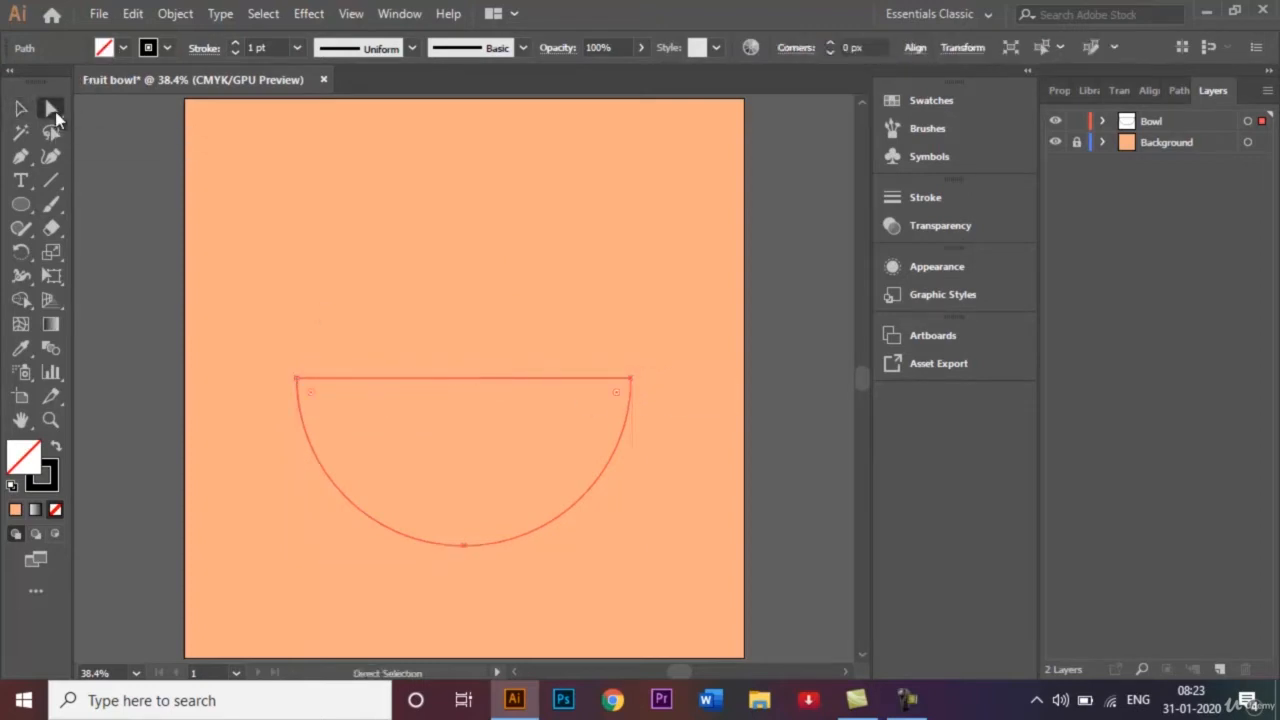
{"action": "left_click", "coordinate": [299, 380]}
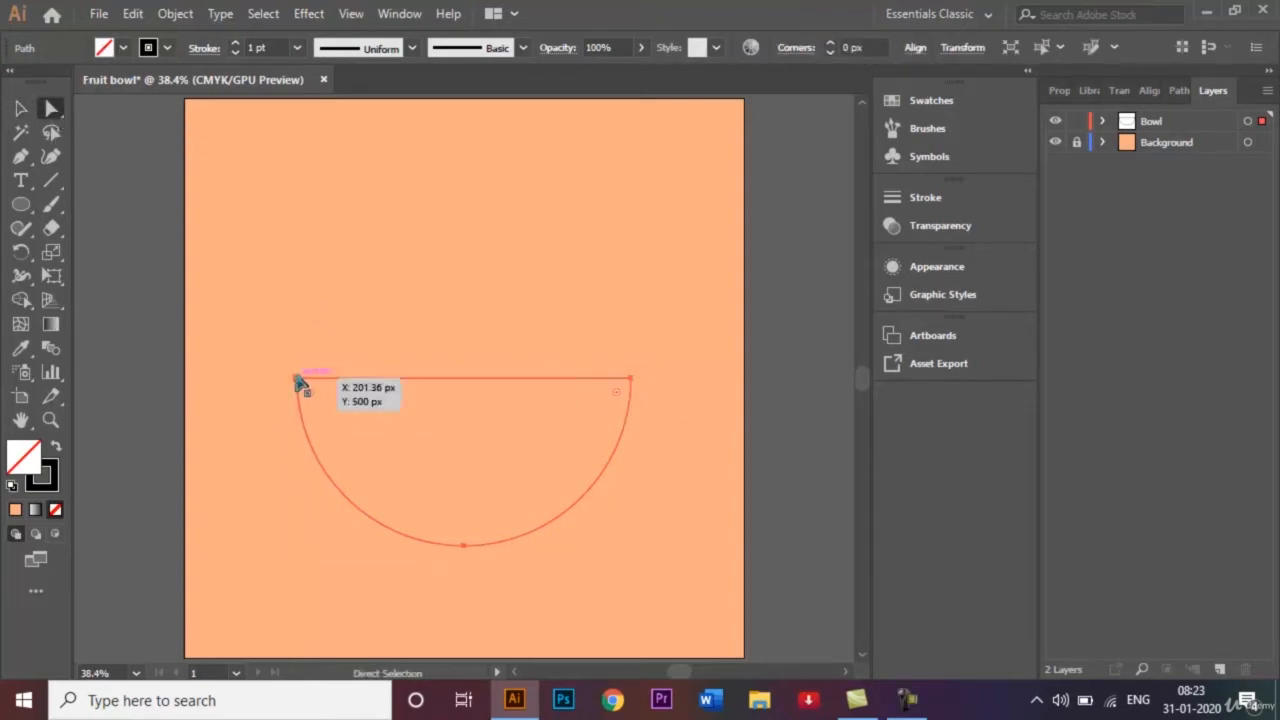
{"action": "left_click", "coordinate": [575, 380]}
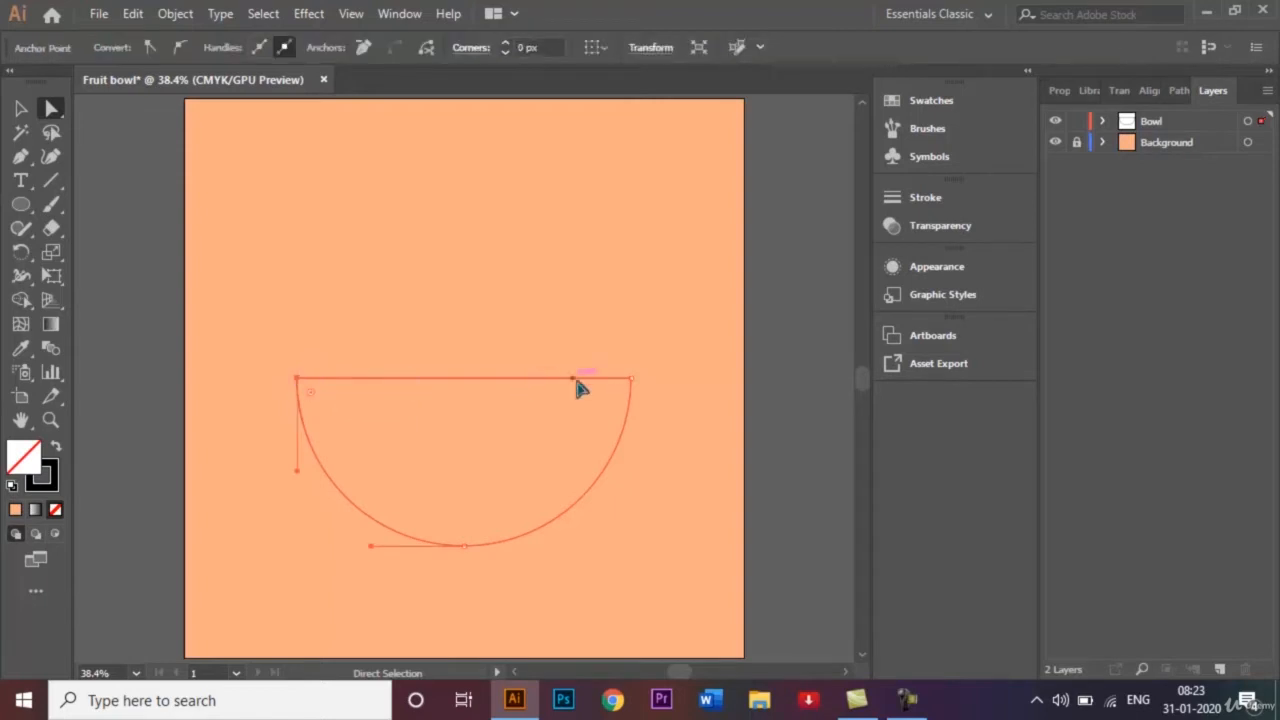
{"action": "left_click", "coordinate": [631, 380]}
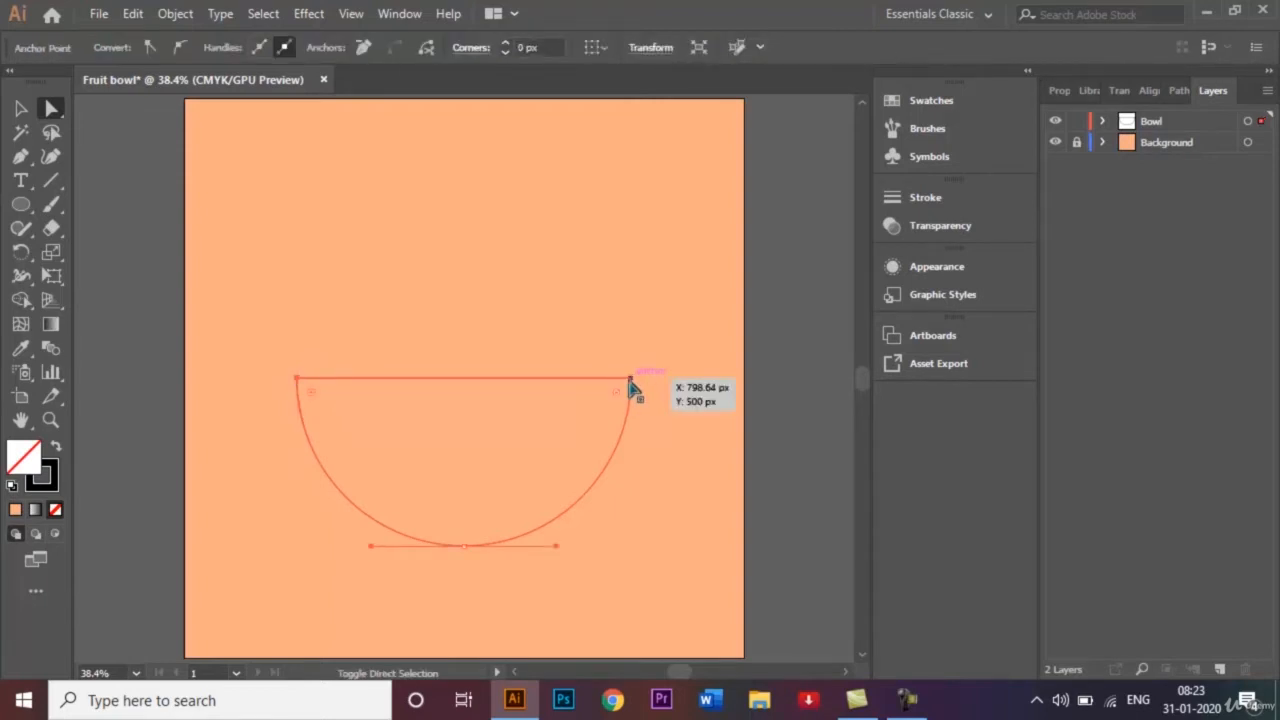
{"action": "left_click", "coordinate": [299, 380], "text": "shift"}
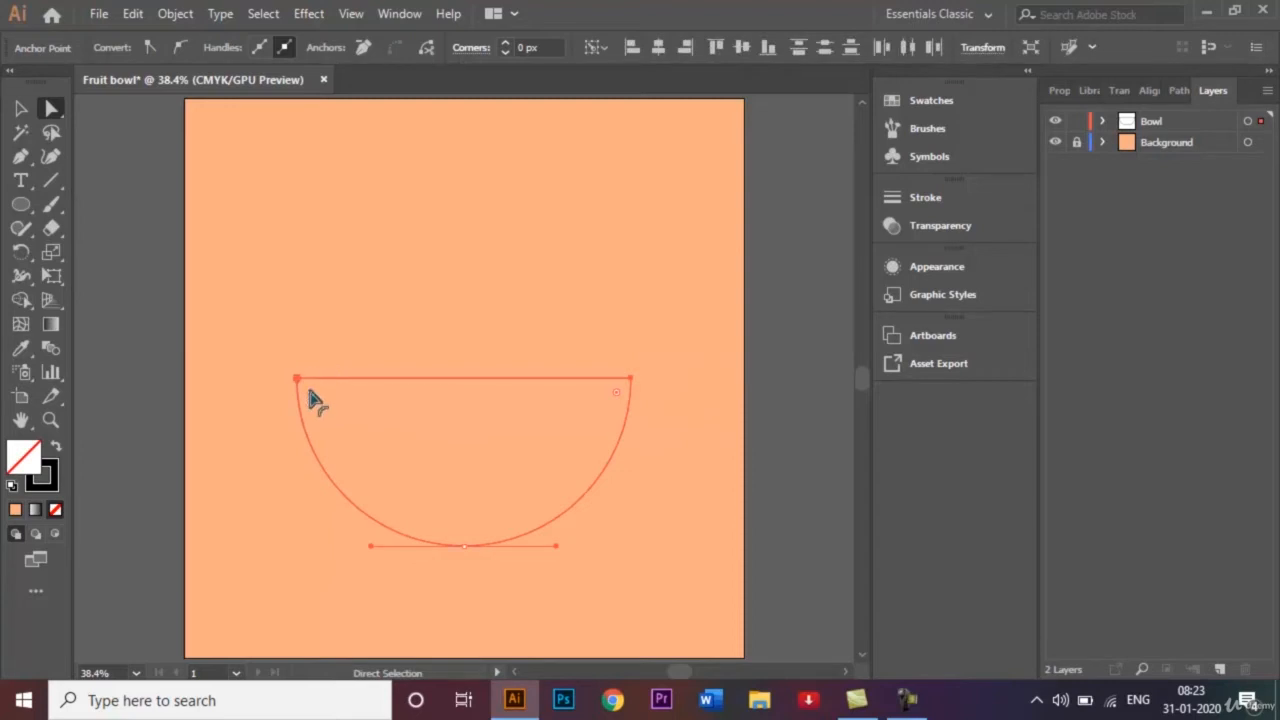
{"action": "left_click_drag", "start_coordinate": [313, 400], "coordinate": [322, 408]}
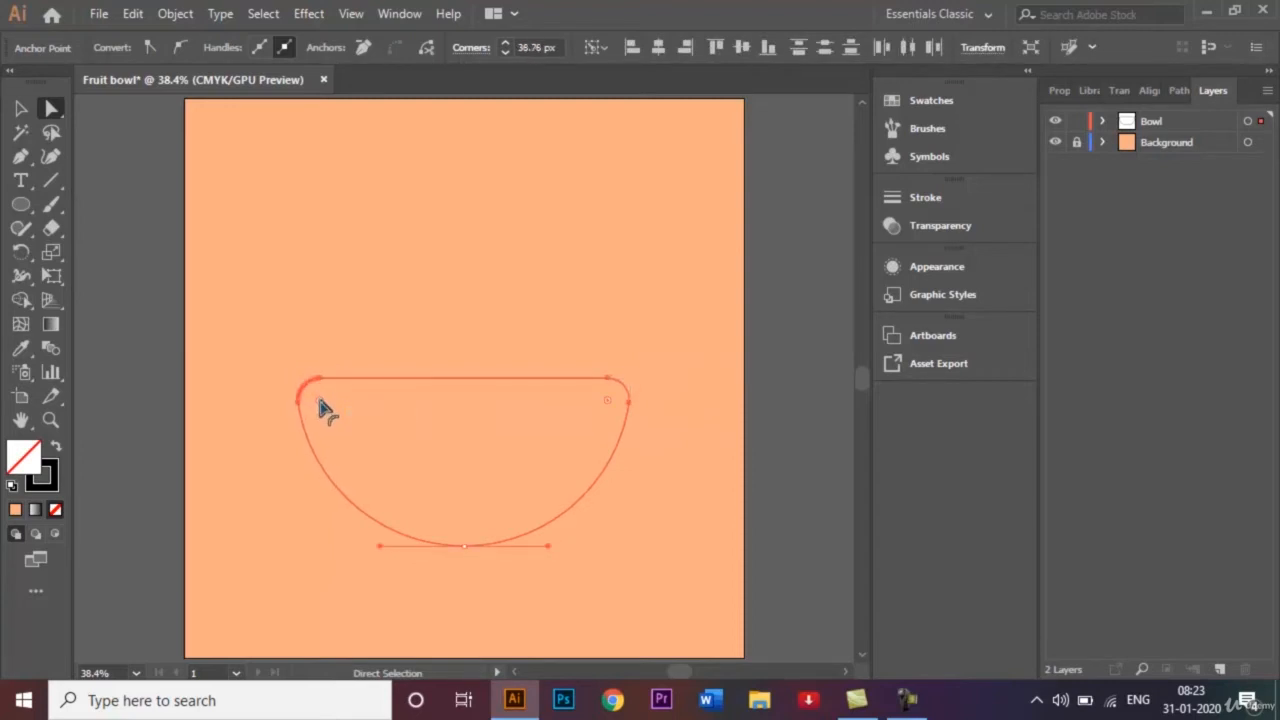
{"action": "left_click", "coordinate": [21, 108]}
{"action": "left_click", "coordinate": [503, 276]}
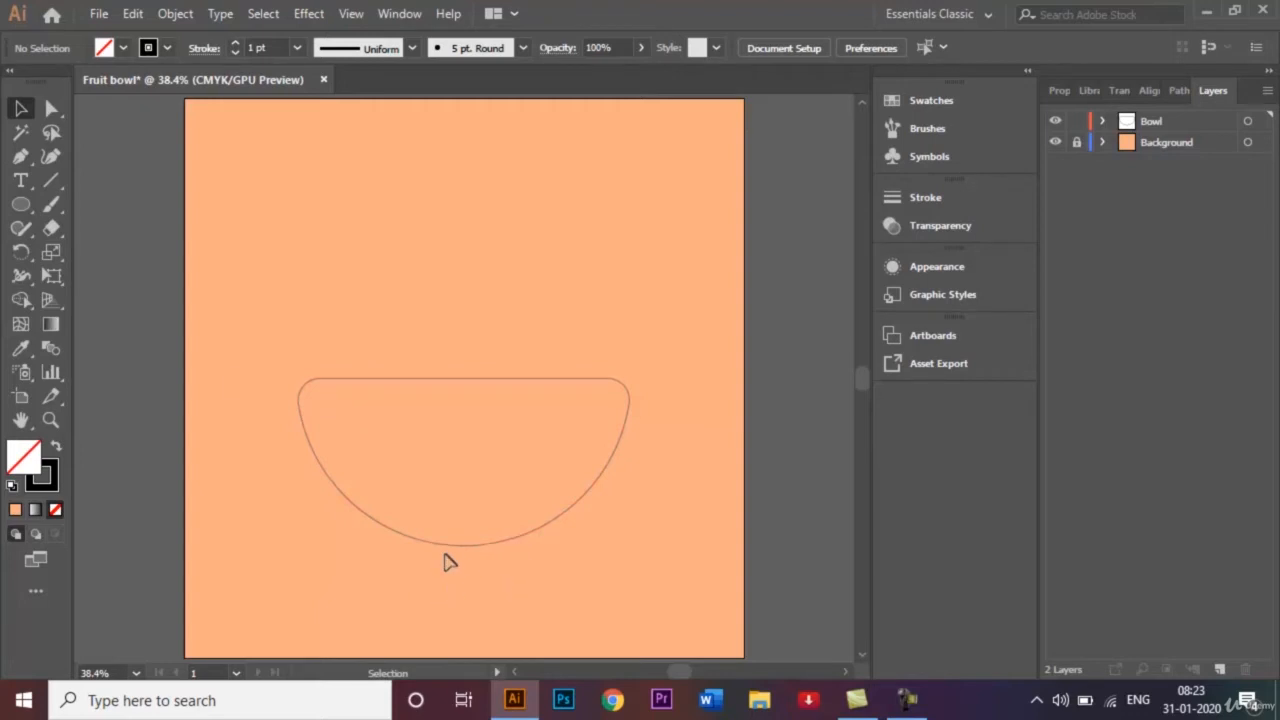
Step: Draw a small, wide rectangle overlapping the bowl's lowest point as its base, and deselect it
{"action": "left_click_drag", "start_coordinate": [30, 198], "coordinate": [100, 203]}
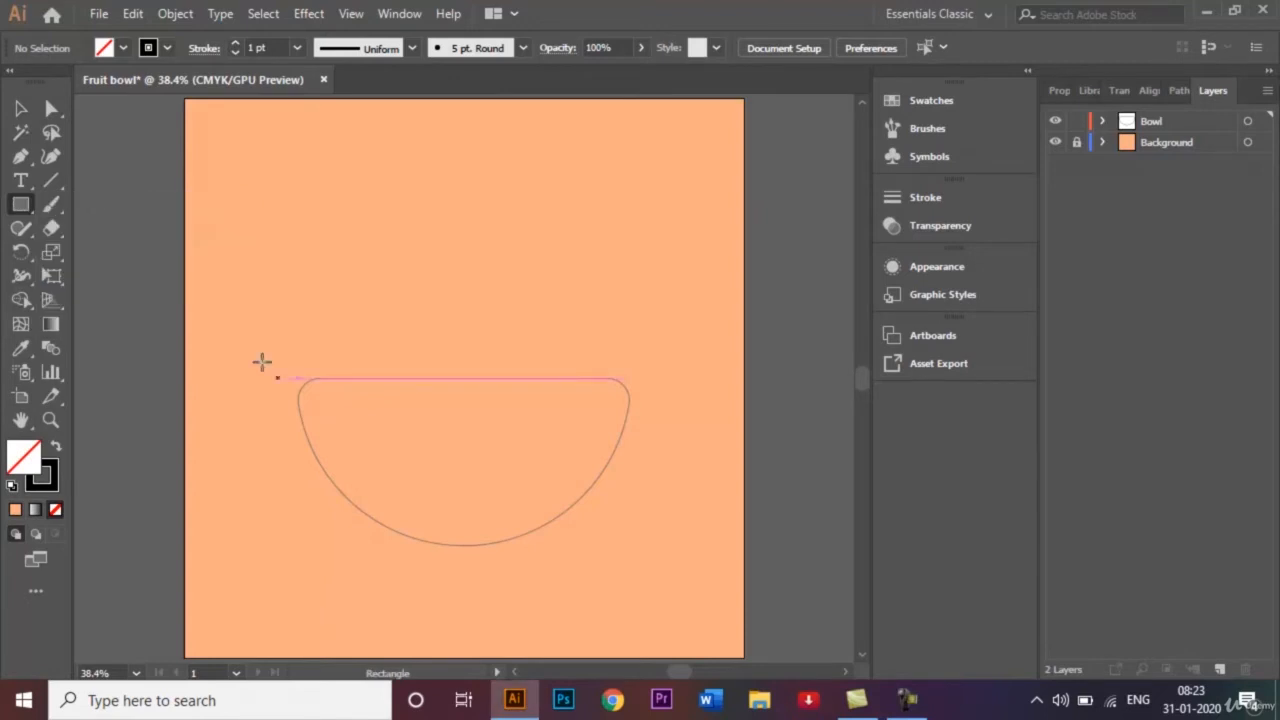
{"action": "key", "text": "ctrl+plus"}
{"action": "key", "text": "ctrl+plus"}
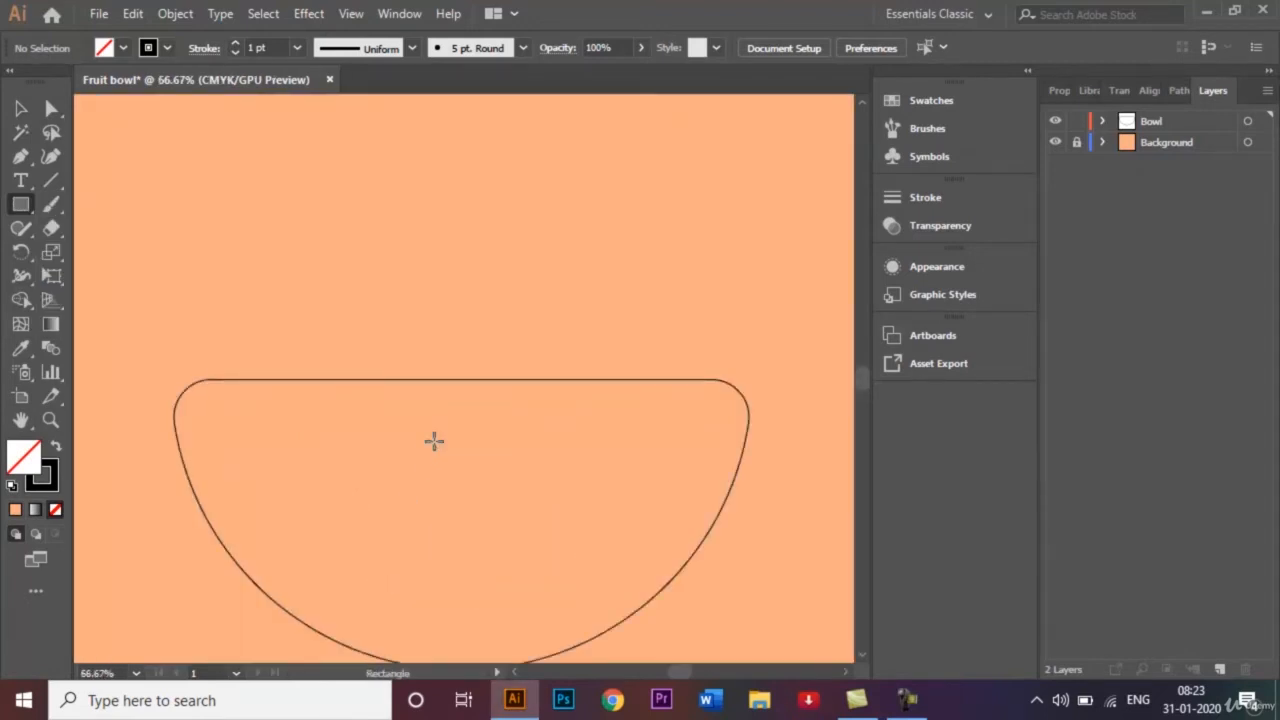
{"action": "scroll", "coordinate": [860, 660], "scroll_direction": "down", "scroll_amount": 4}
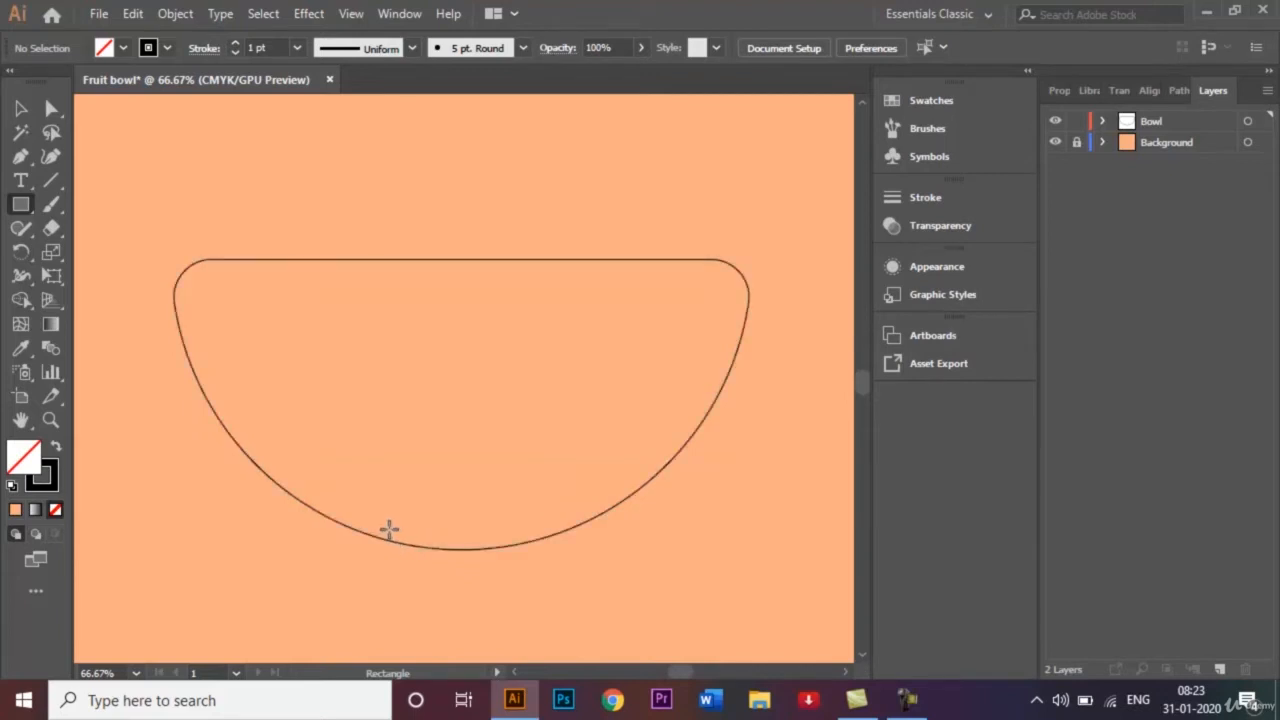
{"action": "left_click_drag", "start_coordinate": [389, 530], "coordinate": [545, 567]}
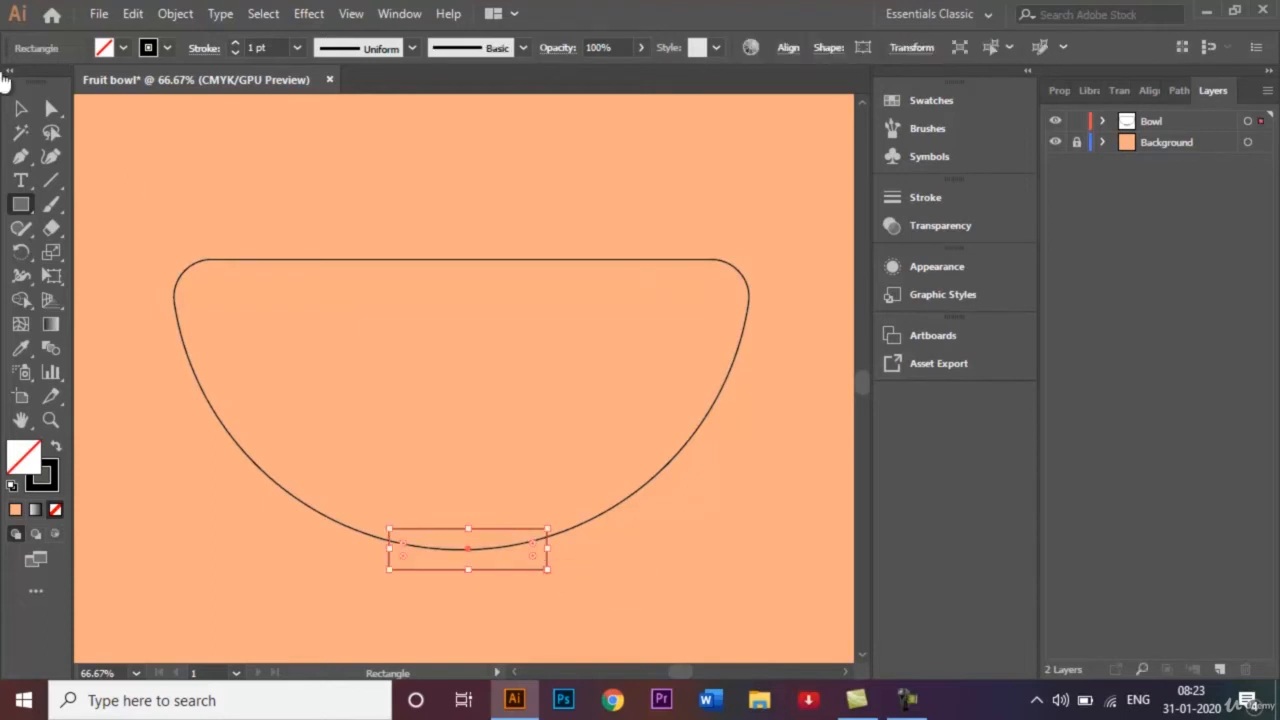
{"action": "left_click", "coordinate": [22, 108]}
{"action": "left_click", "coordinate": [91, 249]}
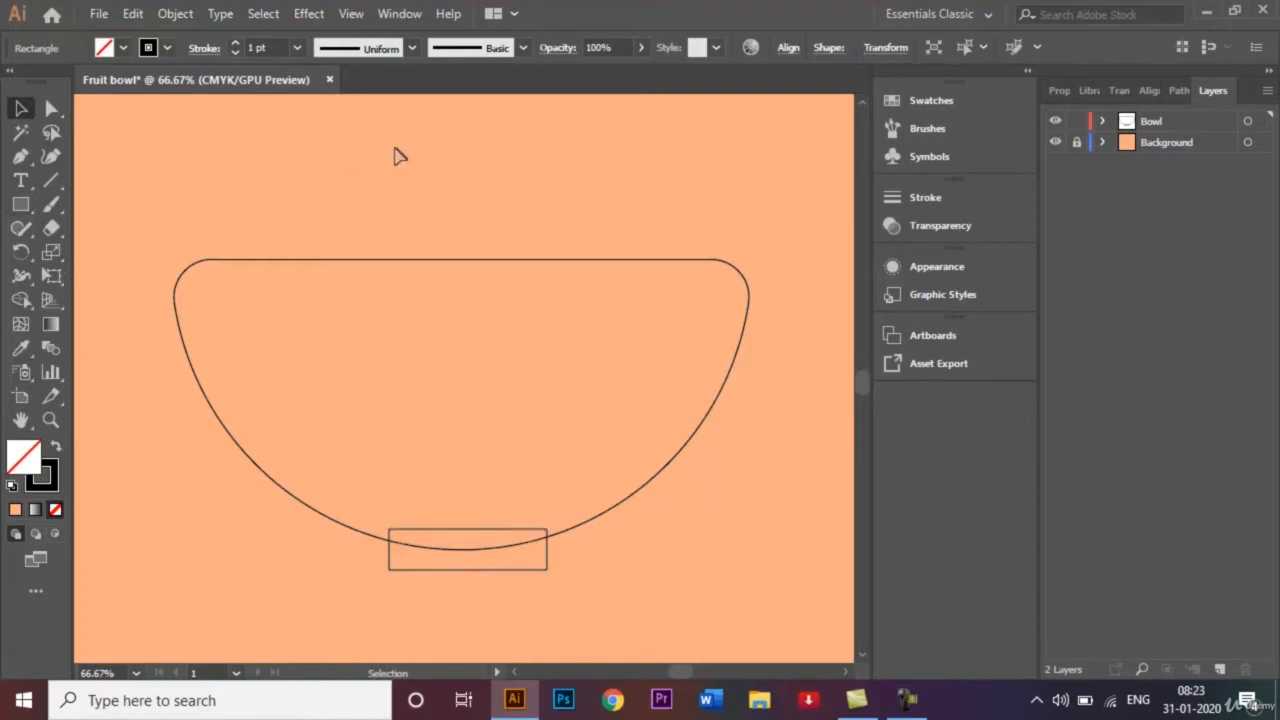
Step: Remove the part of the base rectangle that overlaps the bowl with the Shape Builder tool, and deselect everything
{"action": "key", "text": "ctrl+a"}
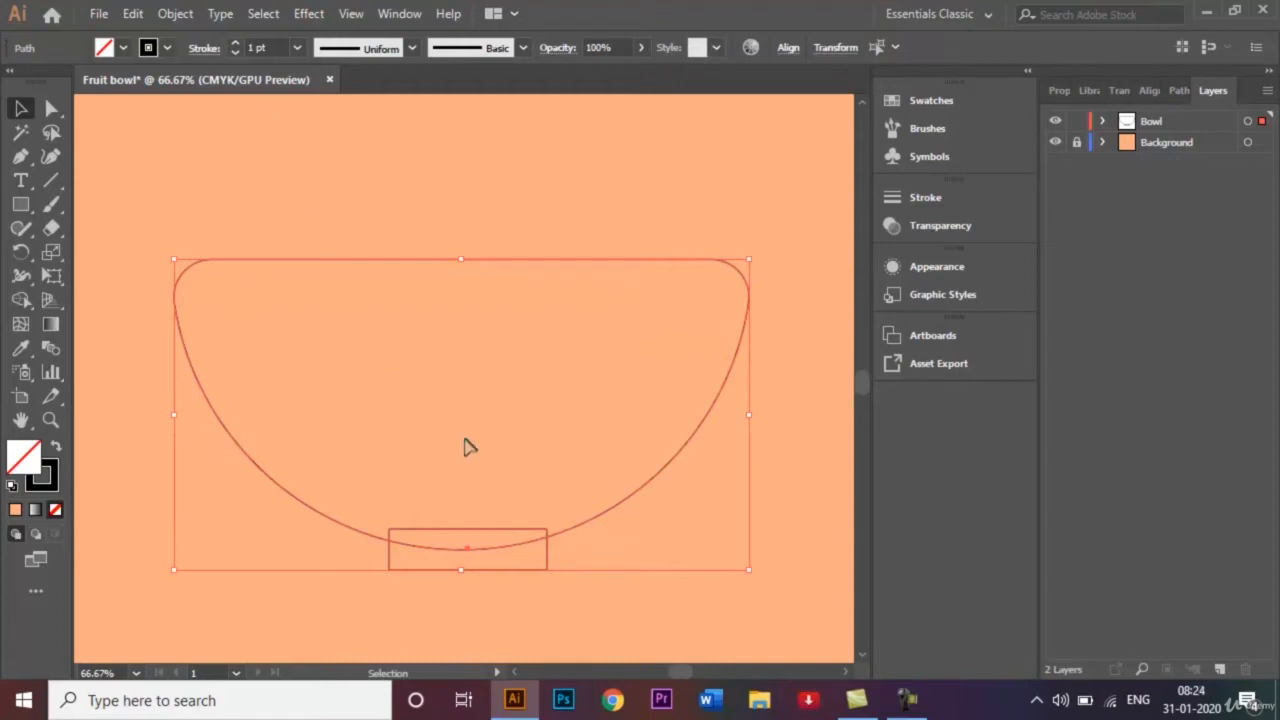
{"action": "left_click", "coordinate": [21, 299]}
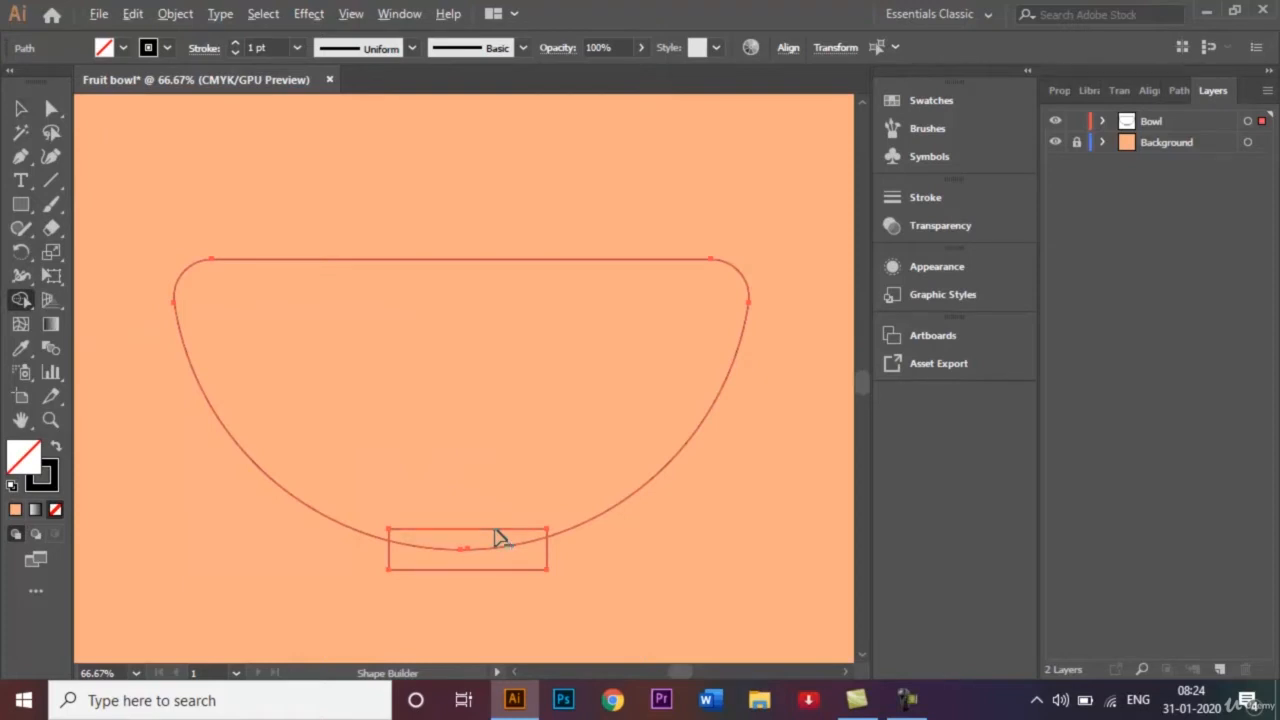
{"action": "left_click_drag", "start_coordinate": [500, 538], "coordinate": [500, 540]}
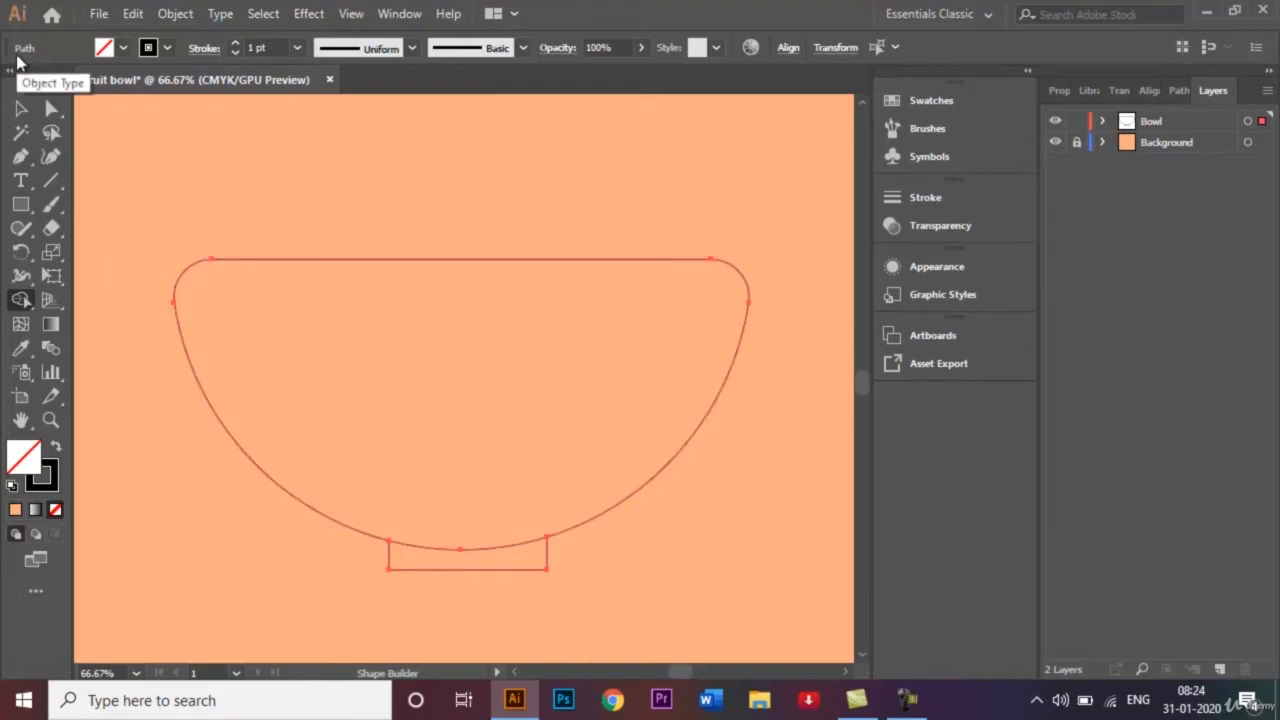
{"action": "left_click", "coordinate": [20, 108]}
{"action": "left_click", "coordinate": [494, 195]}
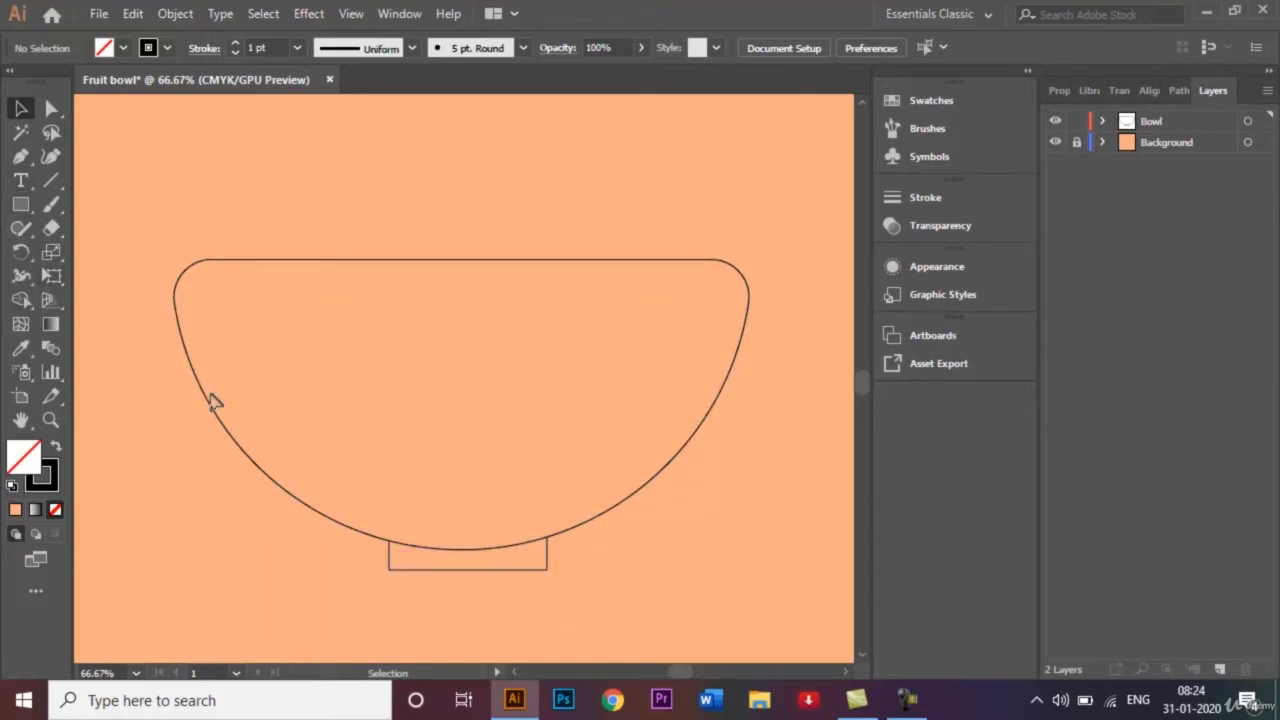
Step: Round the two bottom corners of the bowl's base equally and deselect it
{"action": "left_click", "coordinate": [52, 108]}
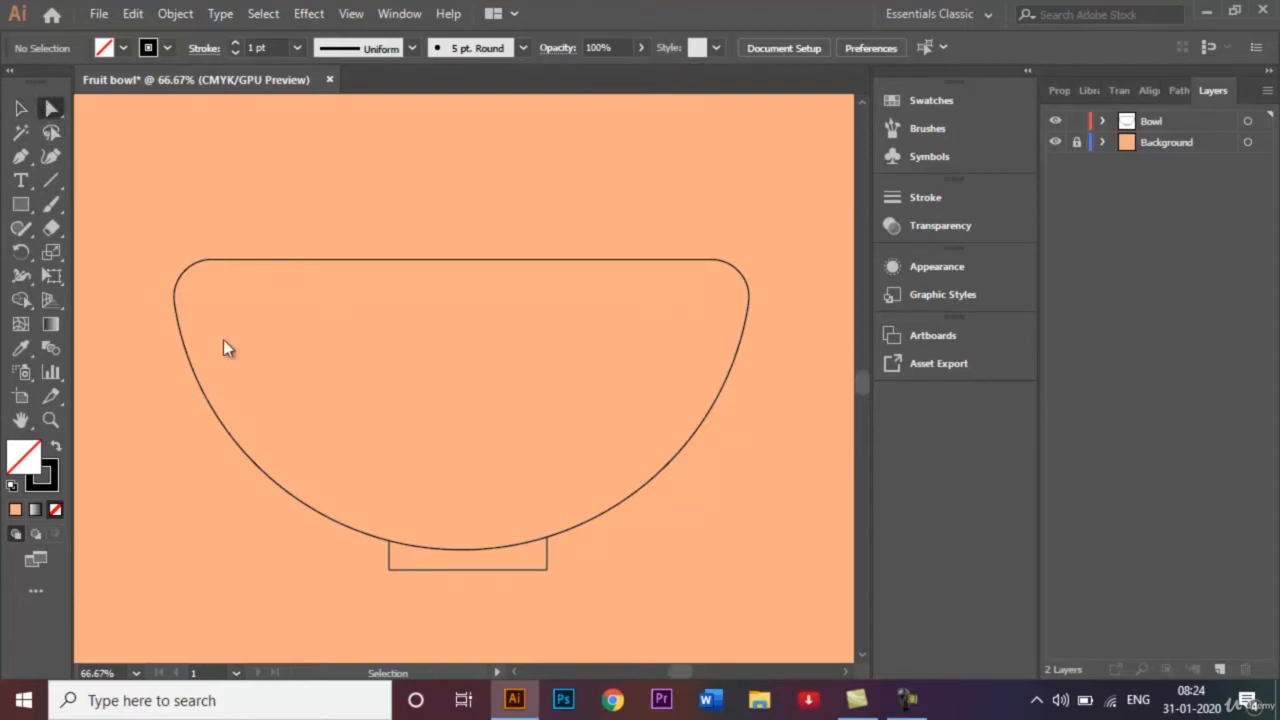
{"action": "left_click", "coordinate": [390, 572]}
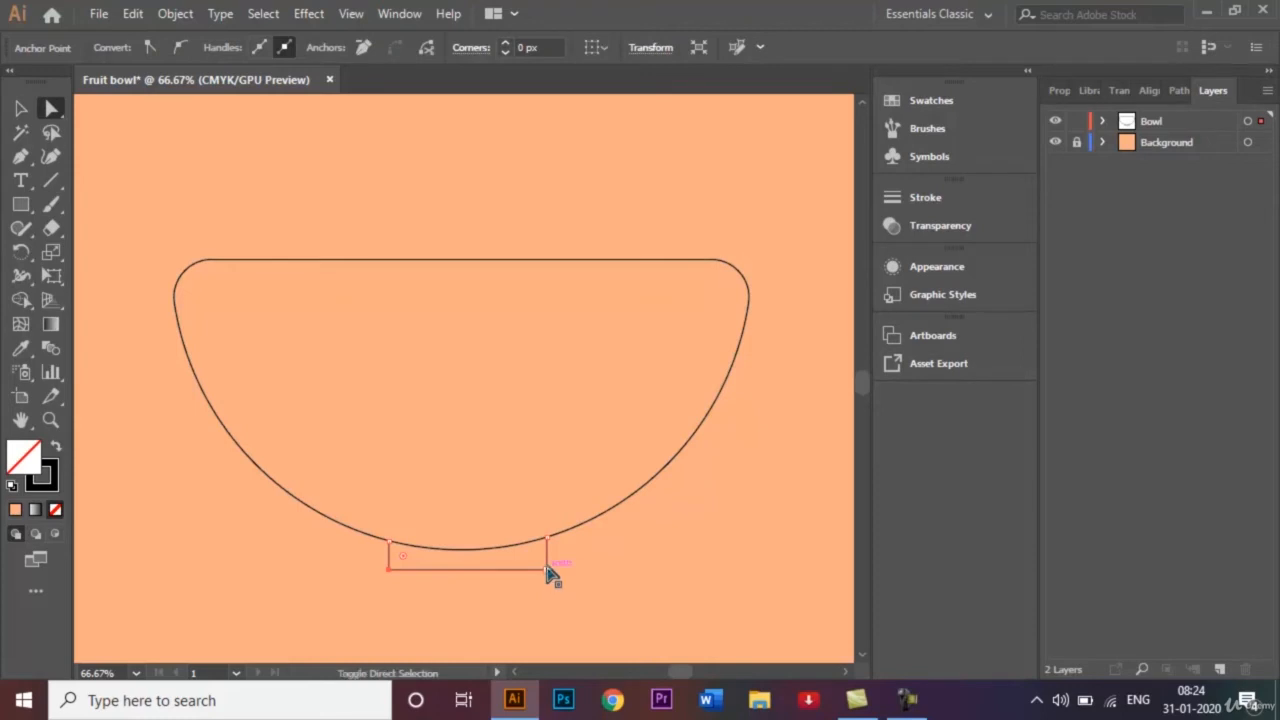
{"action": "left_click", "coordinate": [547, 571], "text": "shift"}
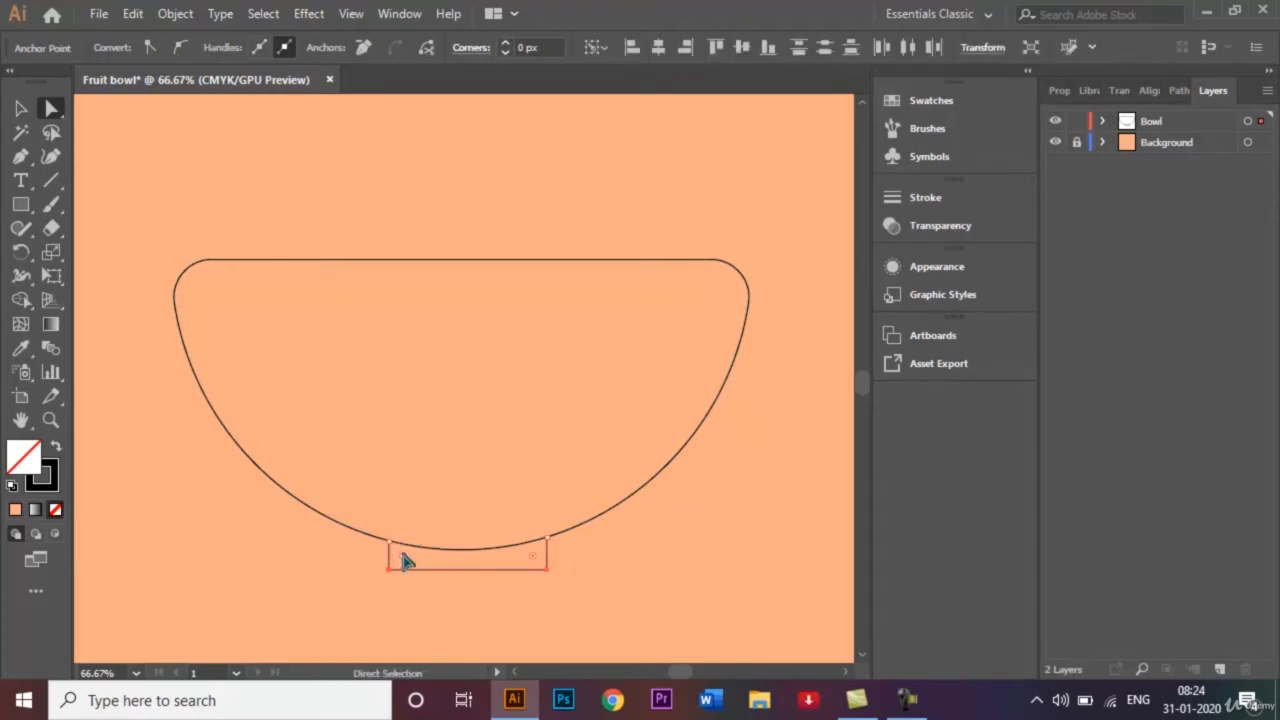
{"action": "left_click_drag", "start_coordinate": [405, 563], "coordinate": [409, 562]}
{"action": "left_click", "coordinate": [21, 108]}
{"action": "left_click", "coordinate": [293, 135]}
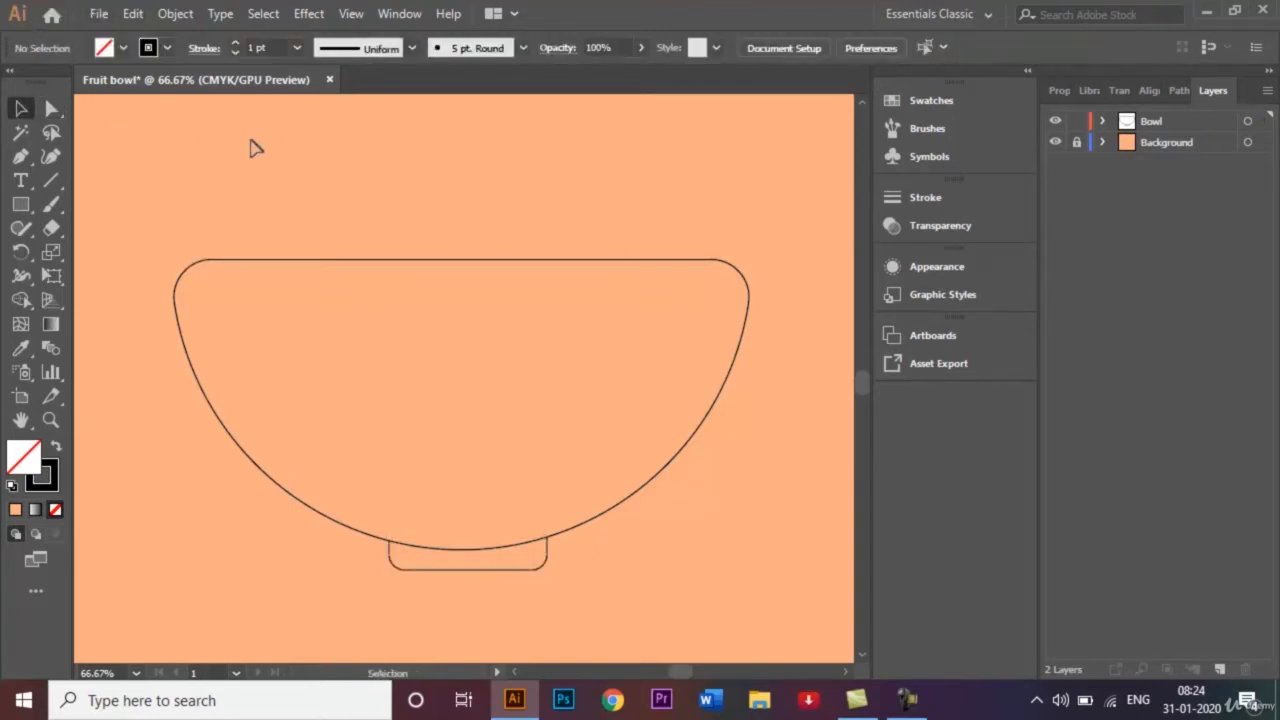
{"action": "left_click_drag", "start_coordinate": [164, 174], "coordinate": [722, 562]}
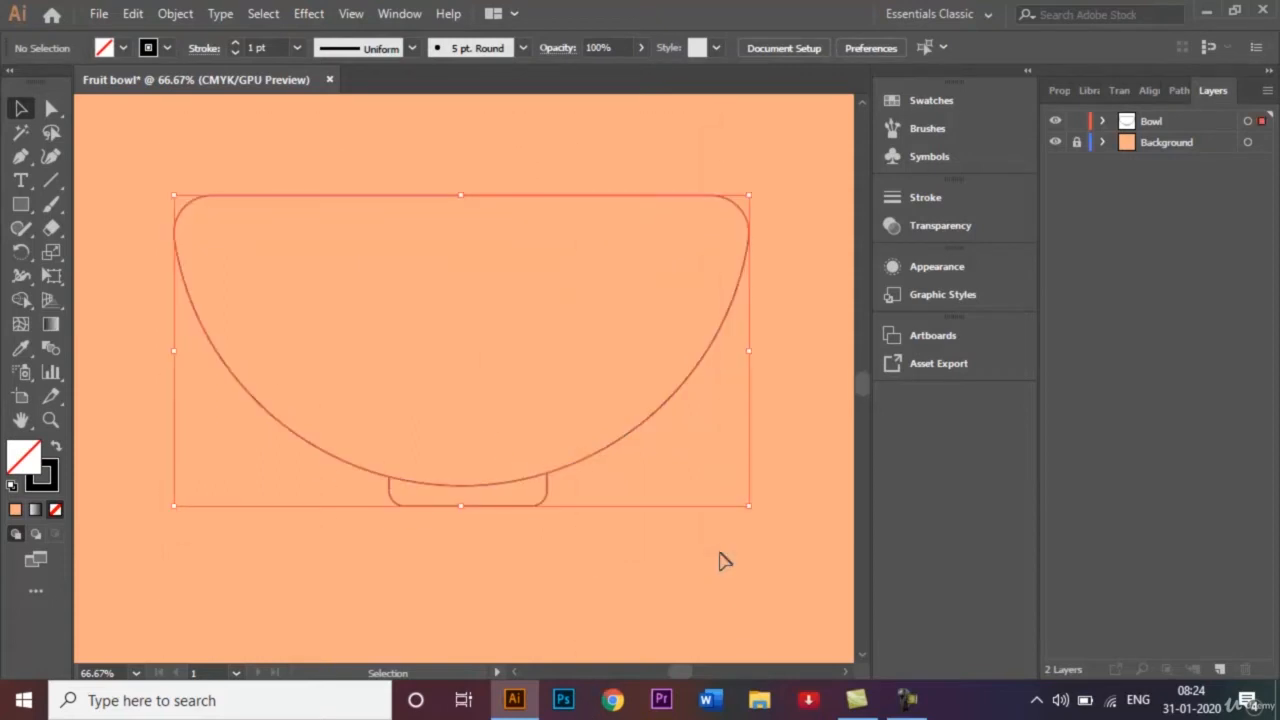
{"action": "left_click", "coordinate": [21, 300]}
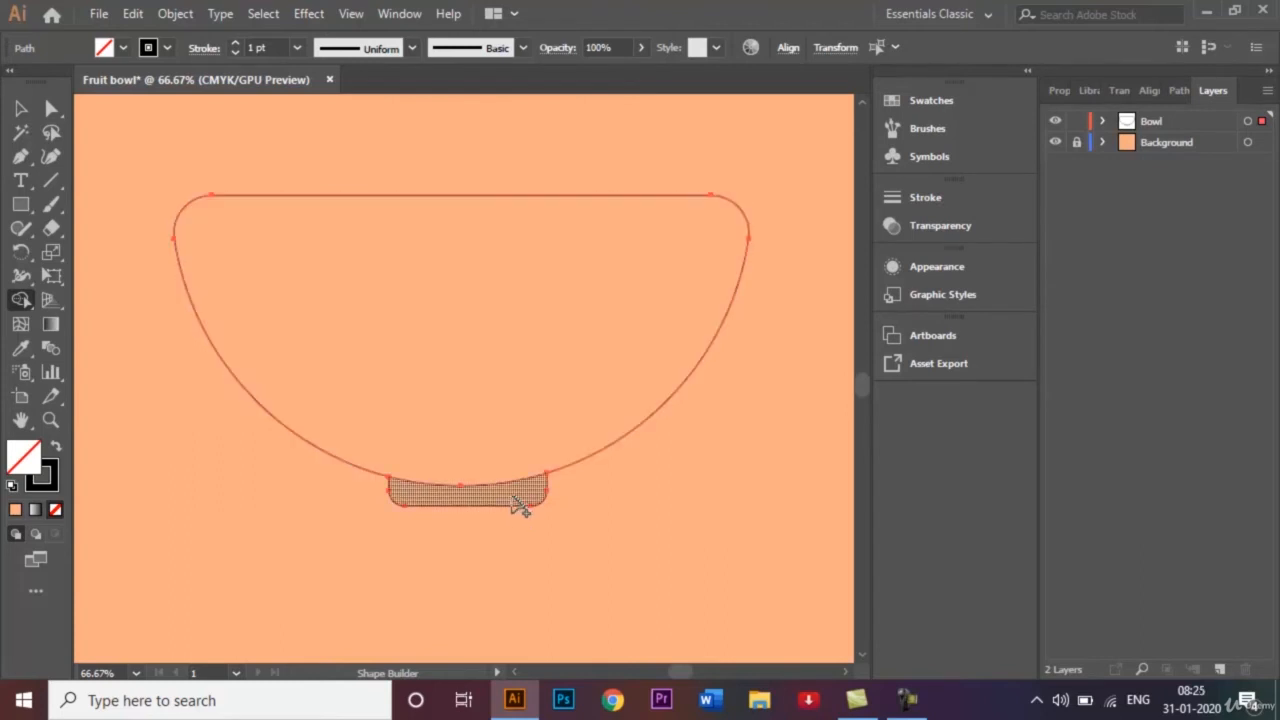
{"action": "left_click", "coordinate": [21, 108]}
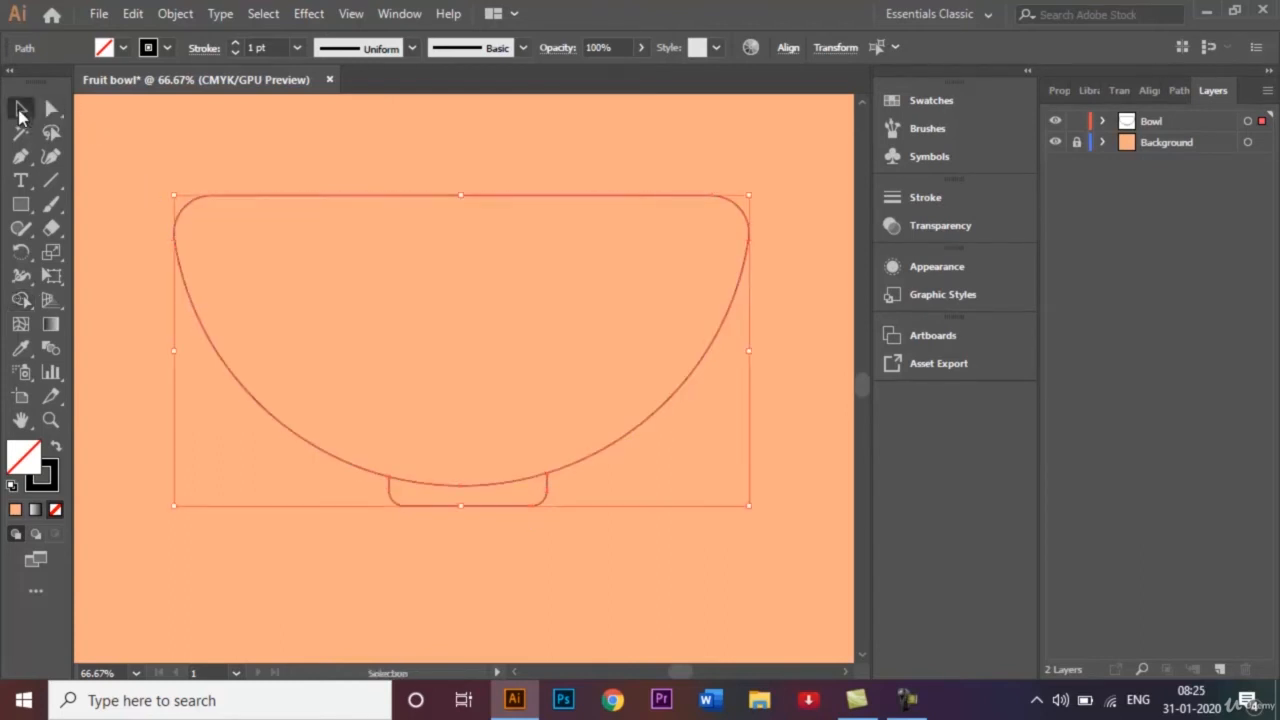
{"action": "left_click", "coordinate": [352, 160]}
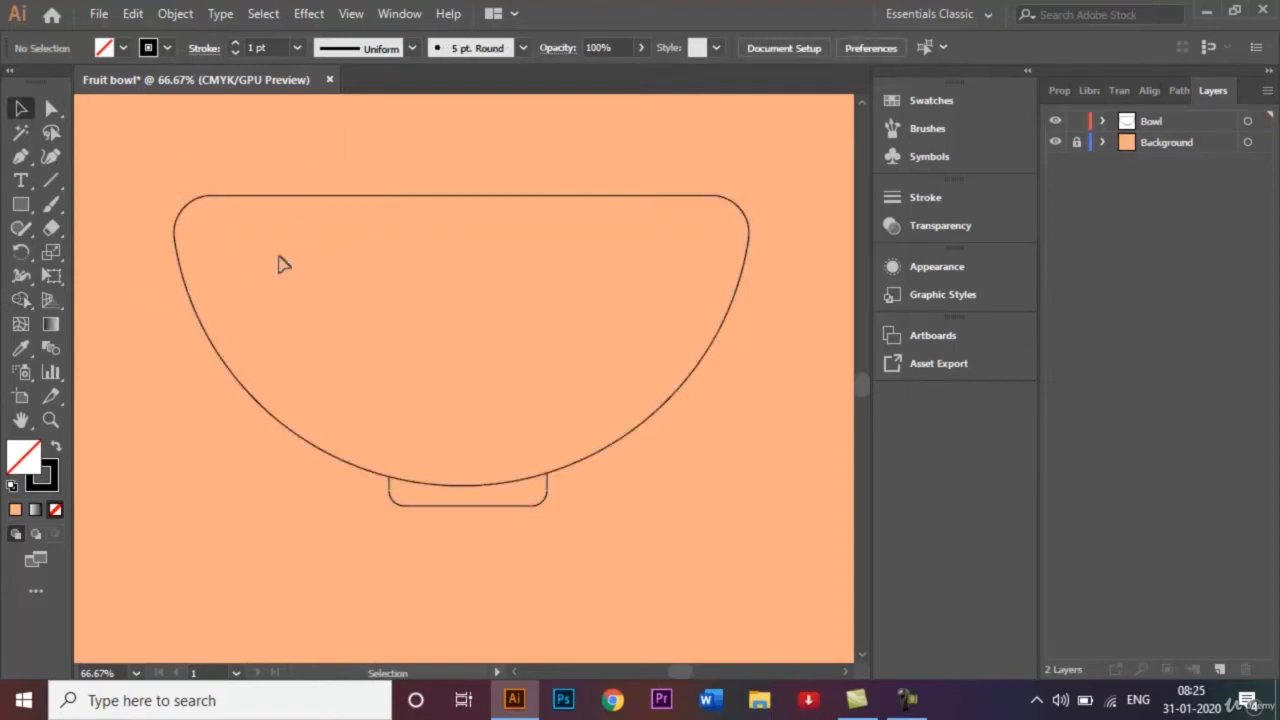
Step: Draw a thin horizontal rectangle across the upper part of the bowl, extending past both of its sides
{"action": "left_click", "coordinate": [21, 204]}
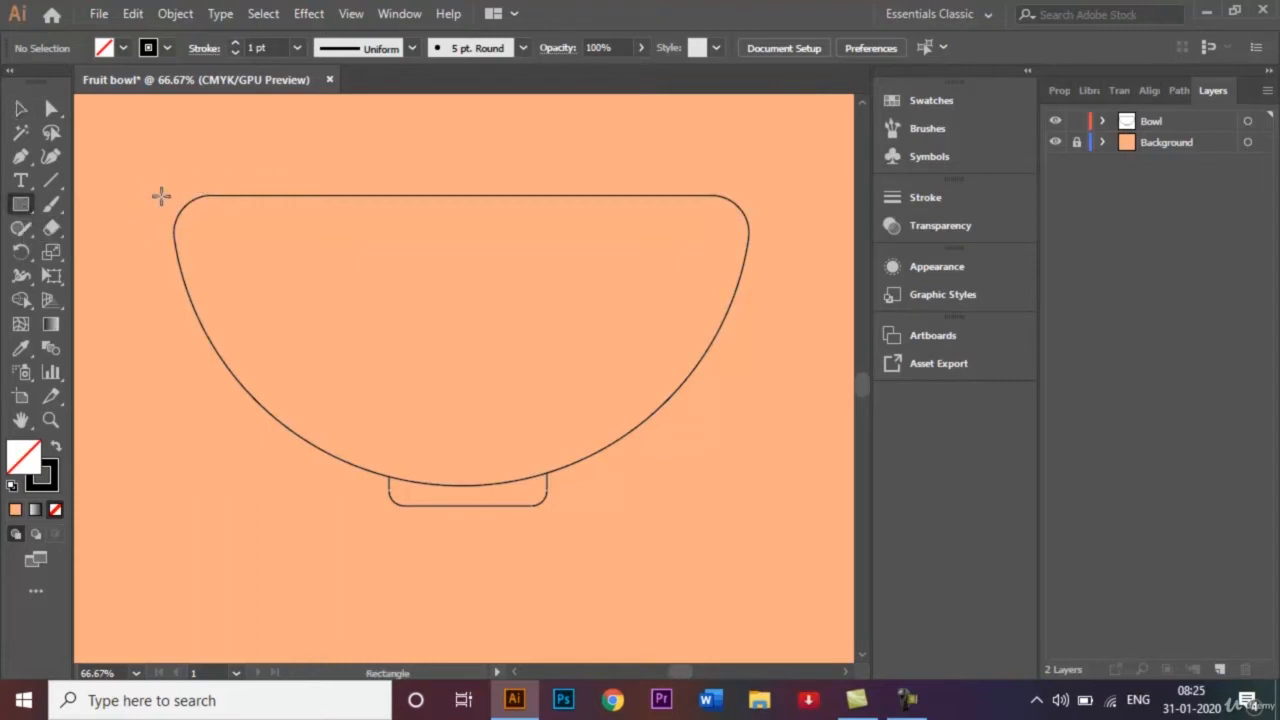
{"action": "mouse_move", "coordinate": [157, 263]}
{"action": "left_mouse_down"}
{"action": "mouse_move", "coordinate": [437, 334]}
{"action": "mouse_move", "coordinate": [786, 311]}
{"action": "mouse_move", "coordinate": [775, 306]}
{"action": "left_mouse_up"}
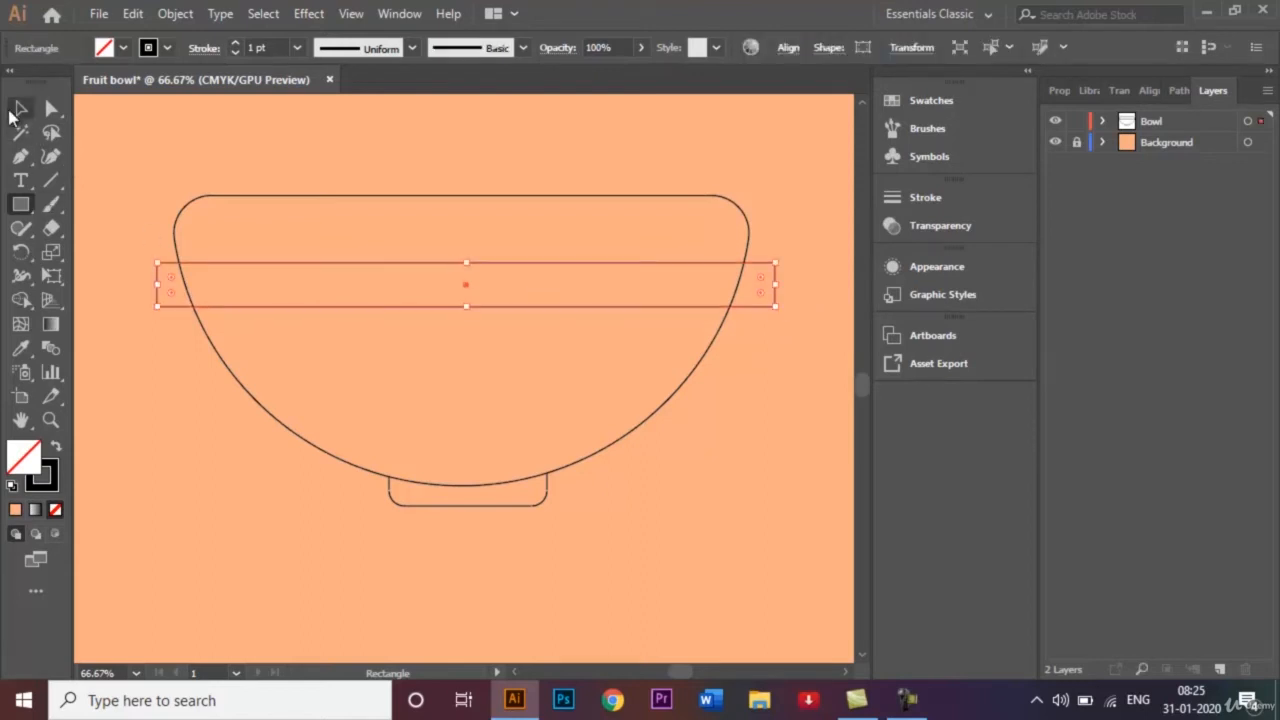
{"action": "left_click", "coordinate": [12, 112]}
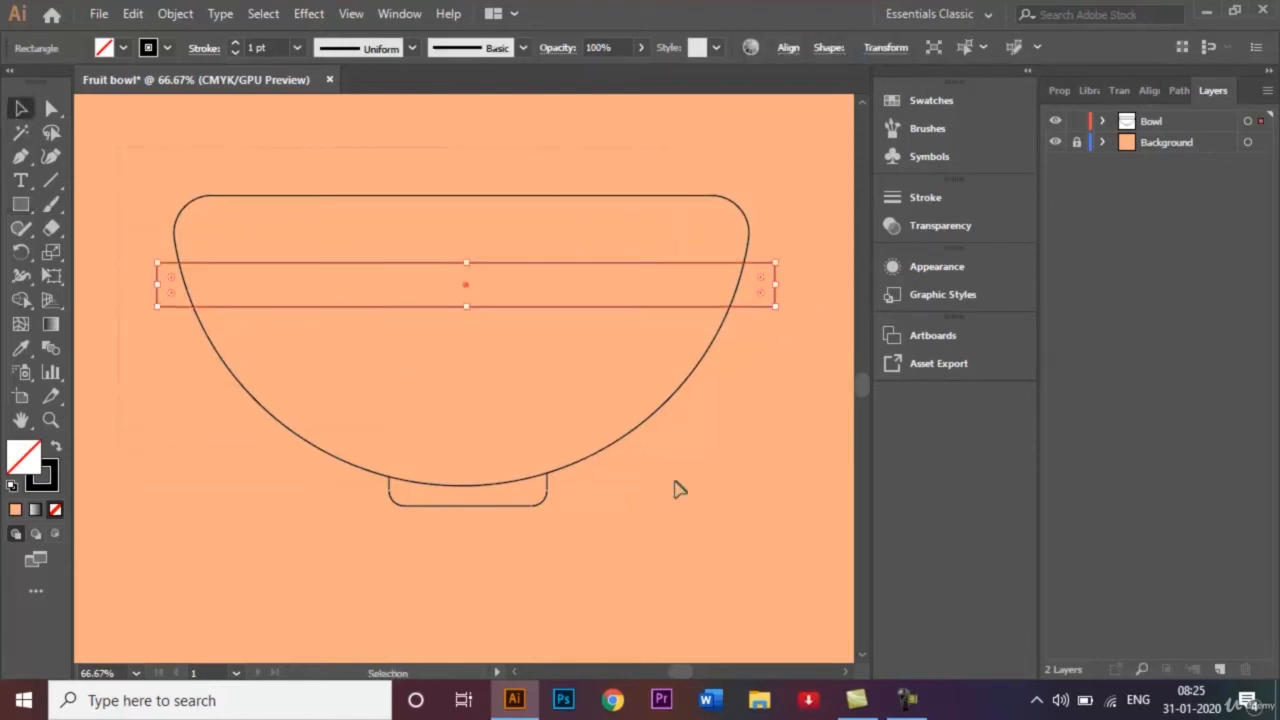
Step: Trim off both band ends that extend outside the bowl with the Shape Builder tool, and deselect everything
{"action": "key", "text": "ctrl+a"}
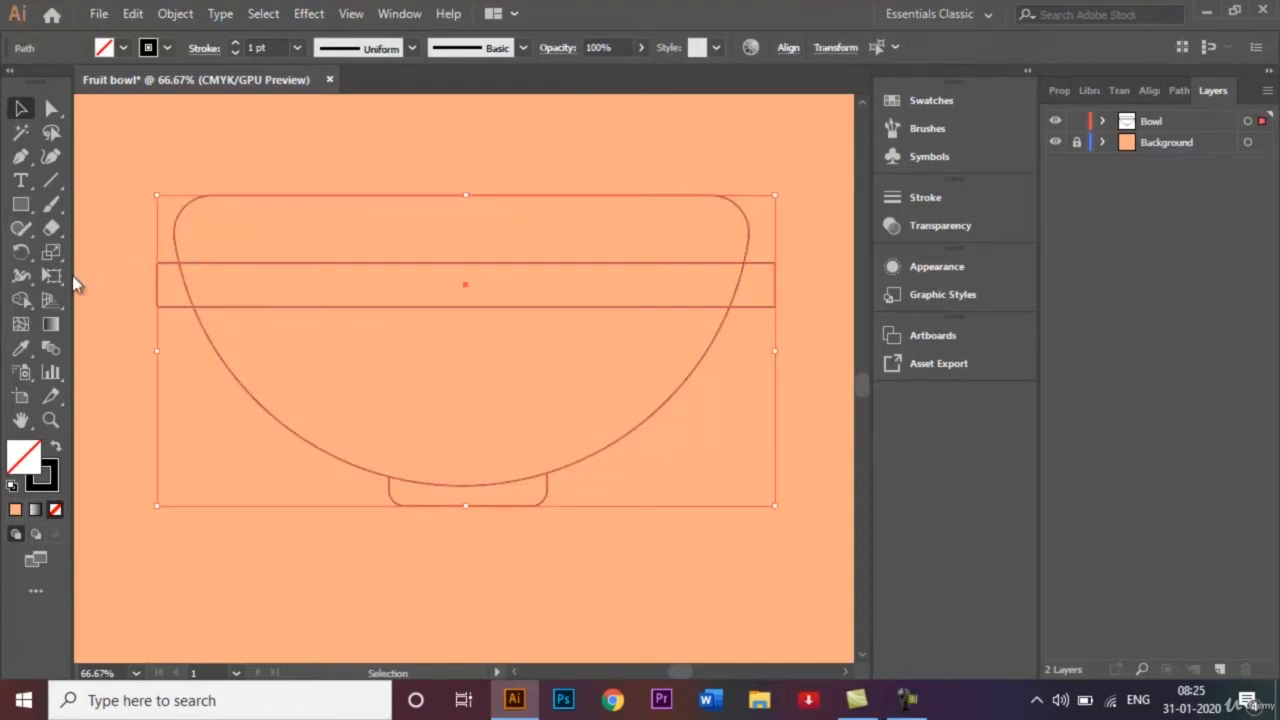
{"action": "left_click", "coordinate": [27, 298]}
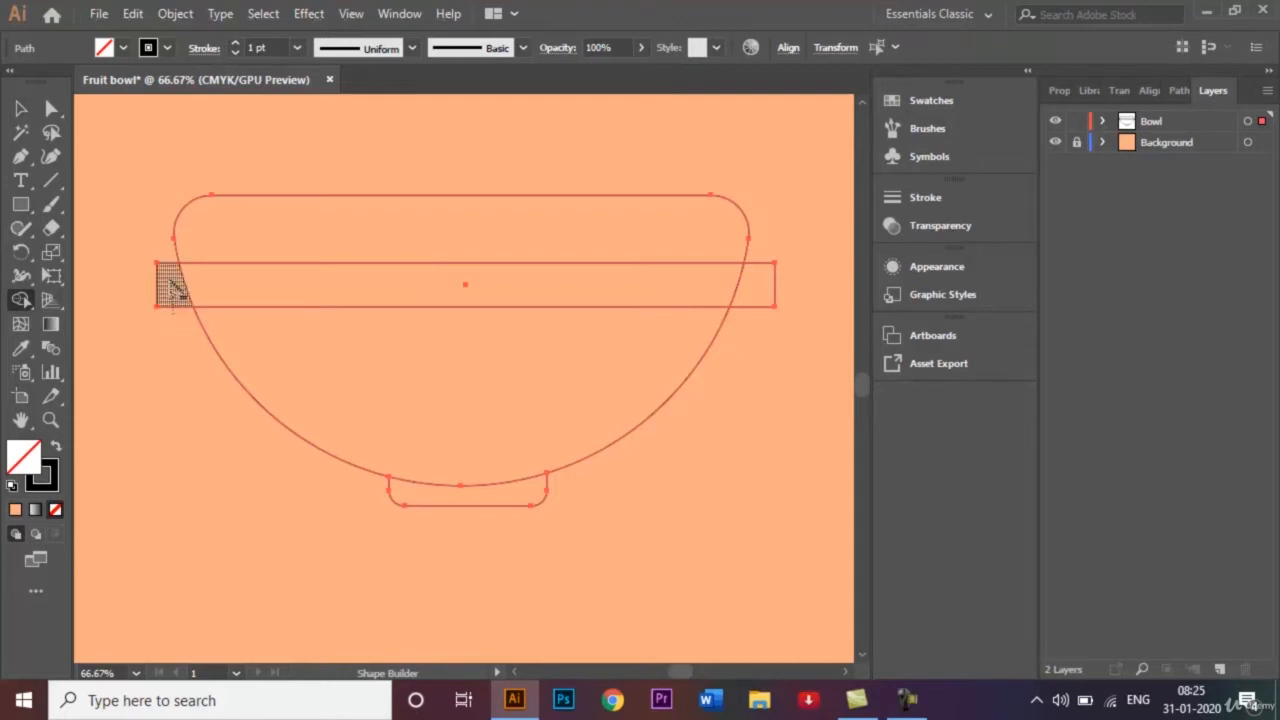
{"action": "left_click_drag", "start_coordinate": [166, 278], "coordinate": [149, 220]}
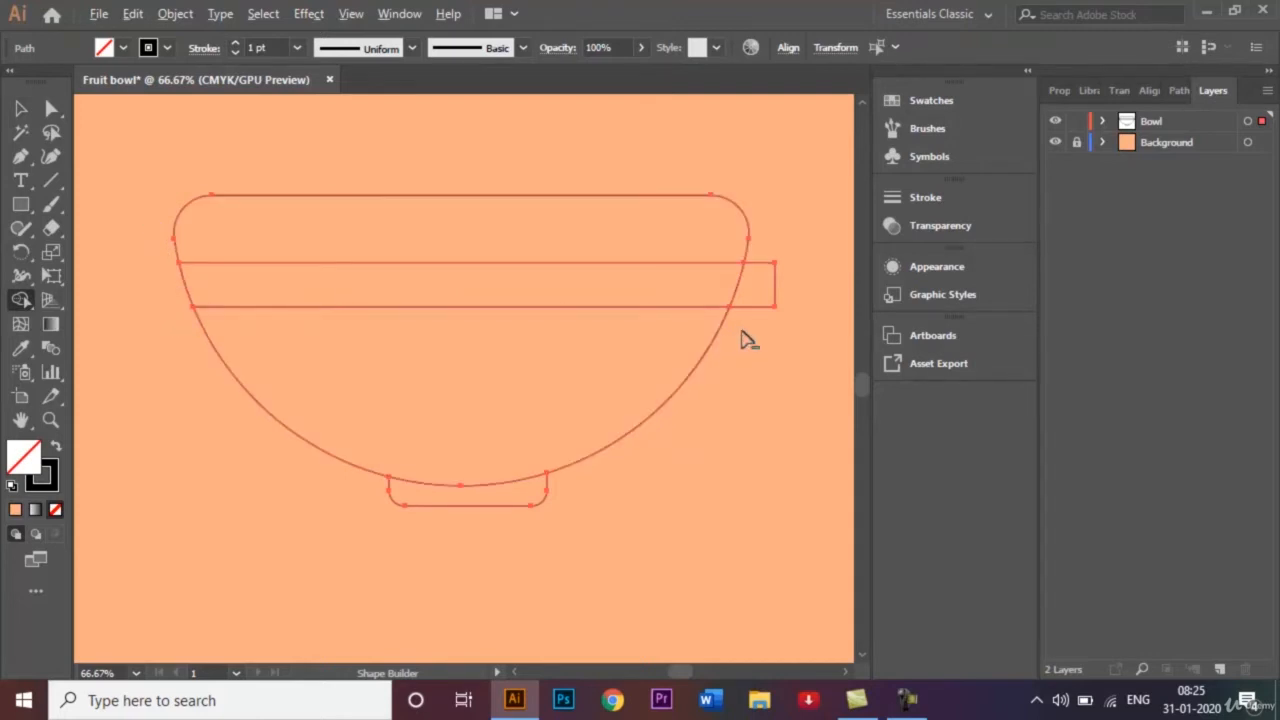
{"action": "left_click_drag", "start_coordinate": [743, 337], "coordinate": [787, 212]}
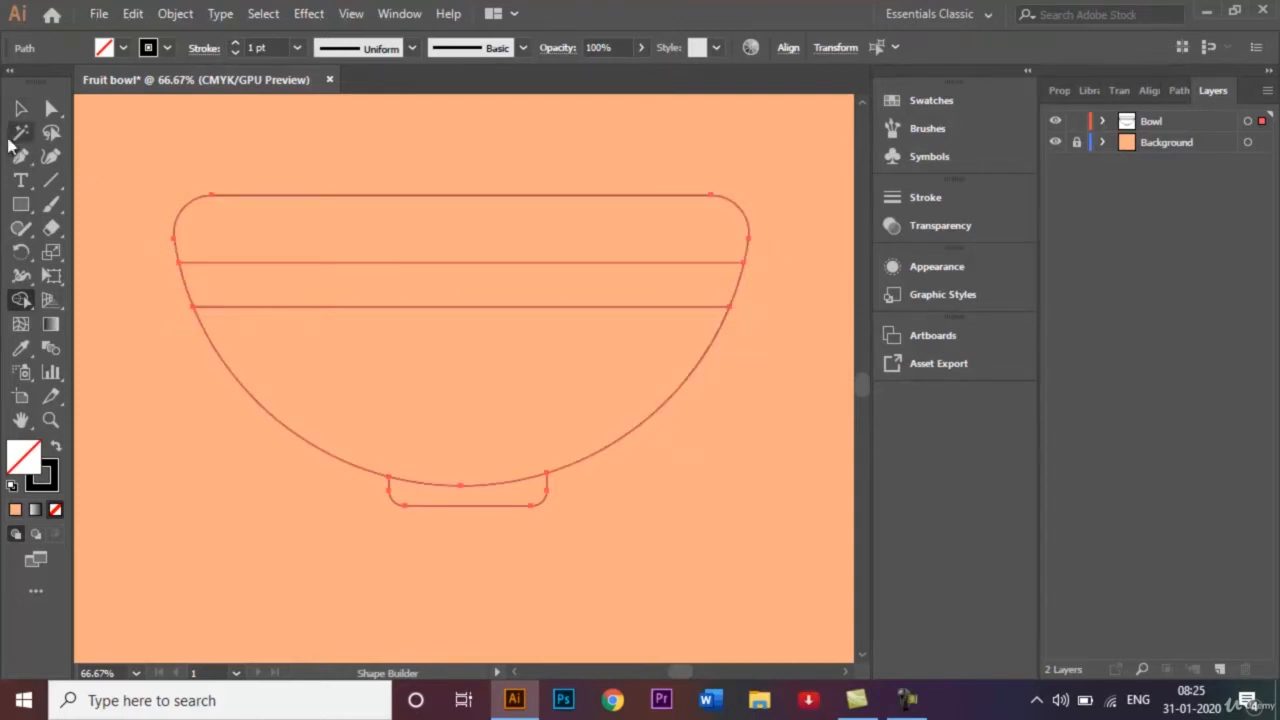
{"action": "left_click", "coordinate": [20, 108]}
{"action": "left_click", "coordinate": [84, 268]}
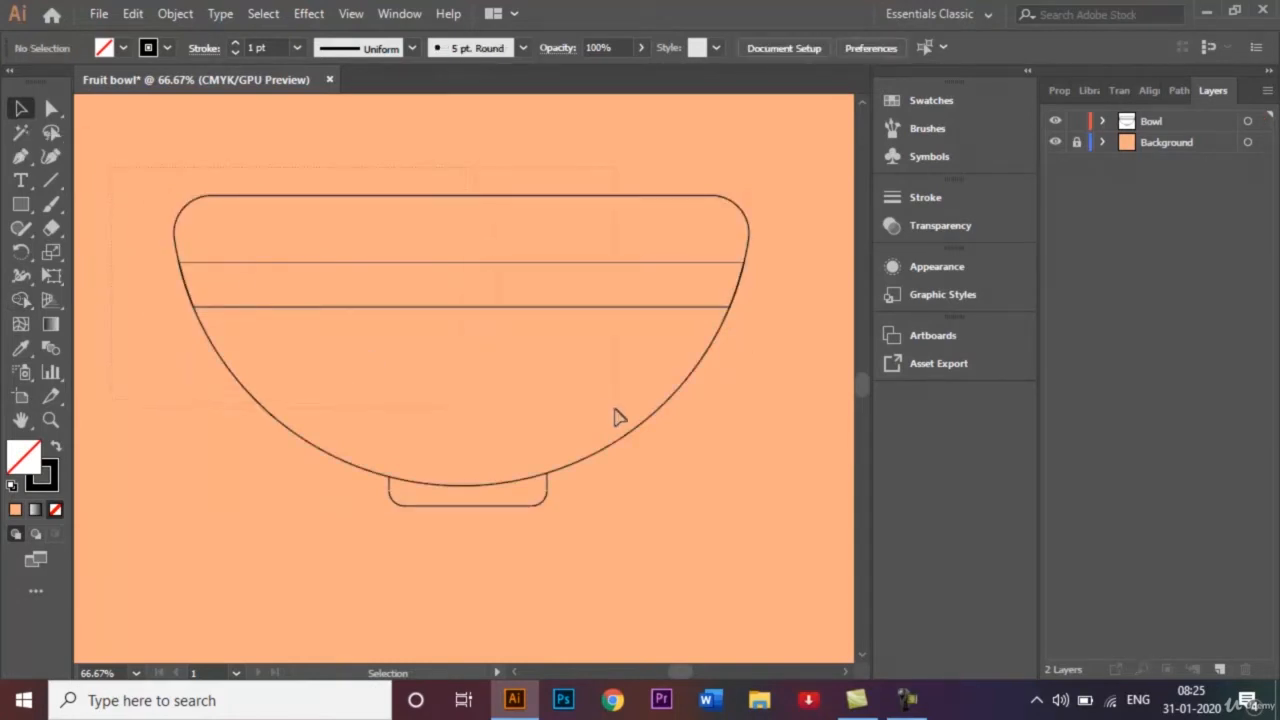
Step: Fill the bowl sections above and below the band with light pink e59c9c using the Shape Builder tool
{"action": "key", "text": "ctrl+a"}
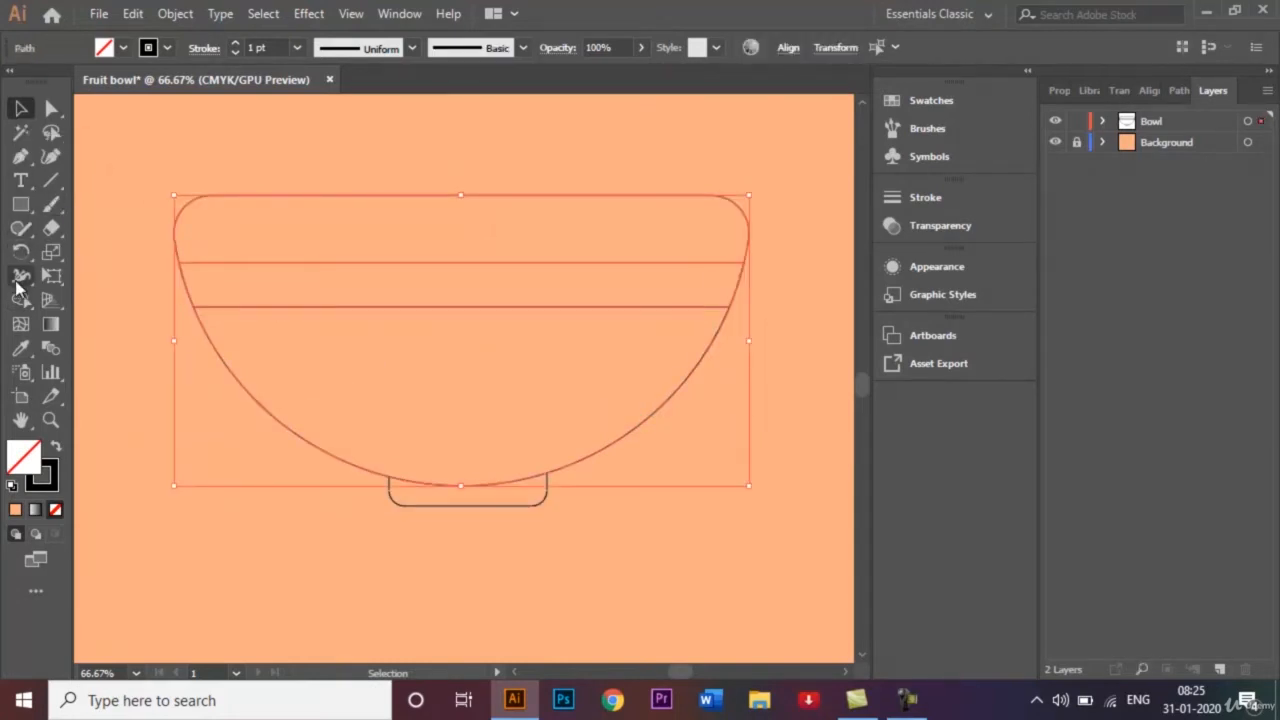
{"action": "left_click", "coordinate": [24, 299]}
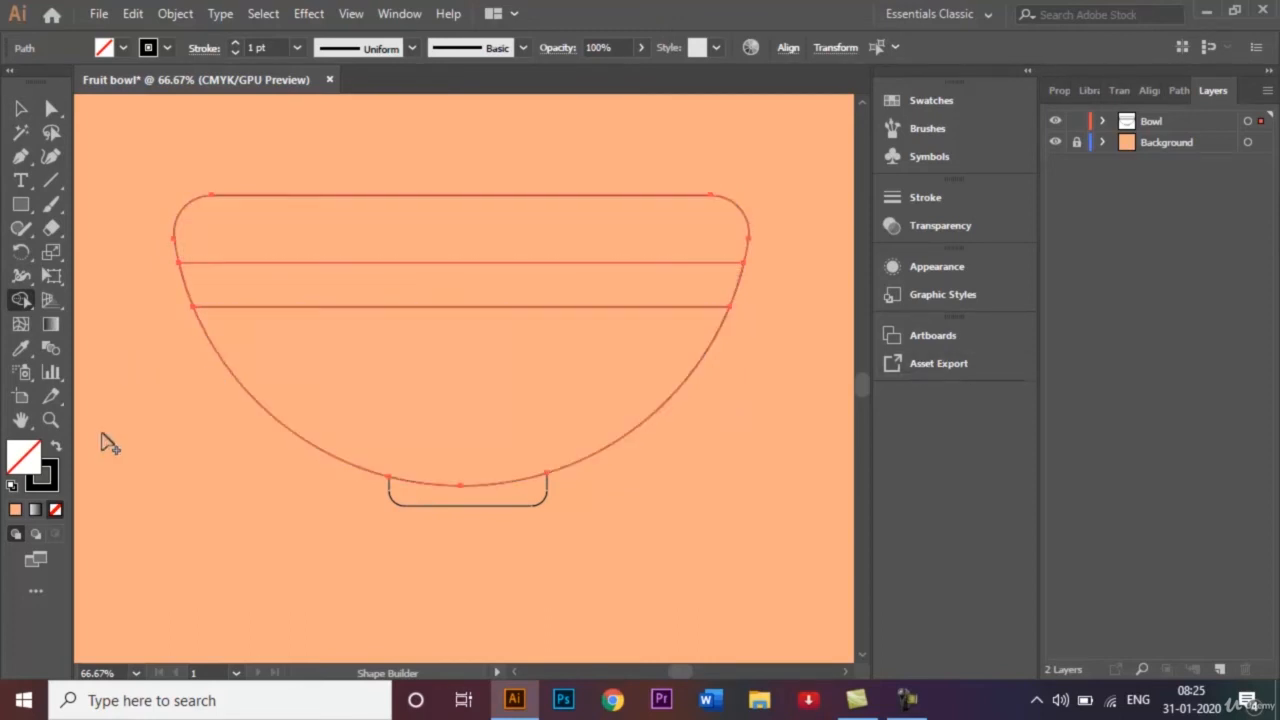
{"action": "left_click", "coordinate": [124, 47]}
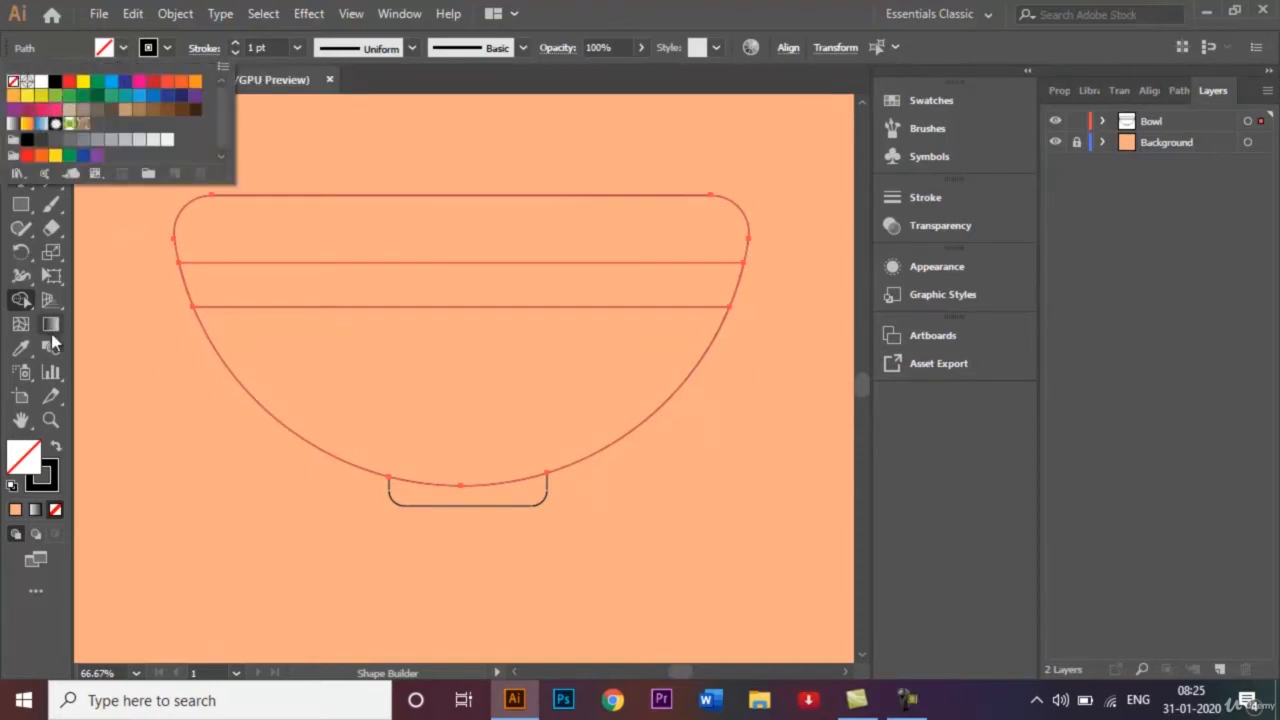
{"action": "left_click", "coordinate": [29, 459]}
{"action": "double_click", "coordinate": [29, 463]}
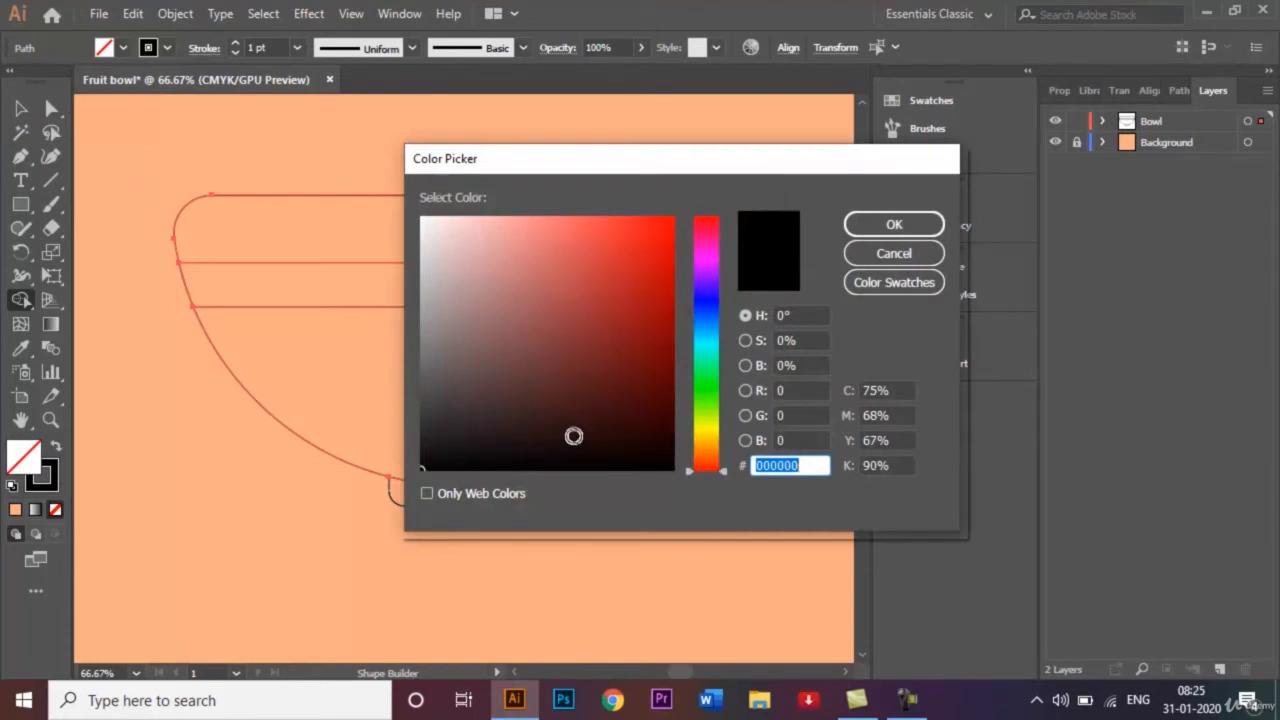
{"action": "left_click_drag", "start_coordinate": [422, 461], "coordinate": [504, 239]}
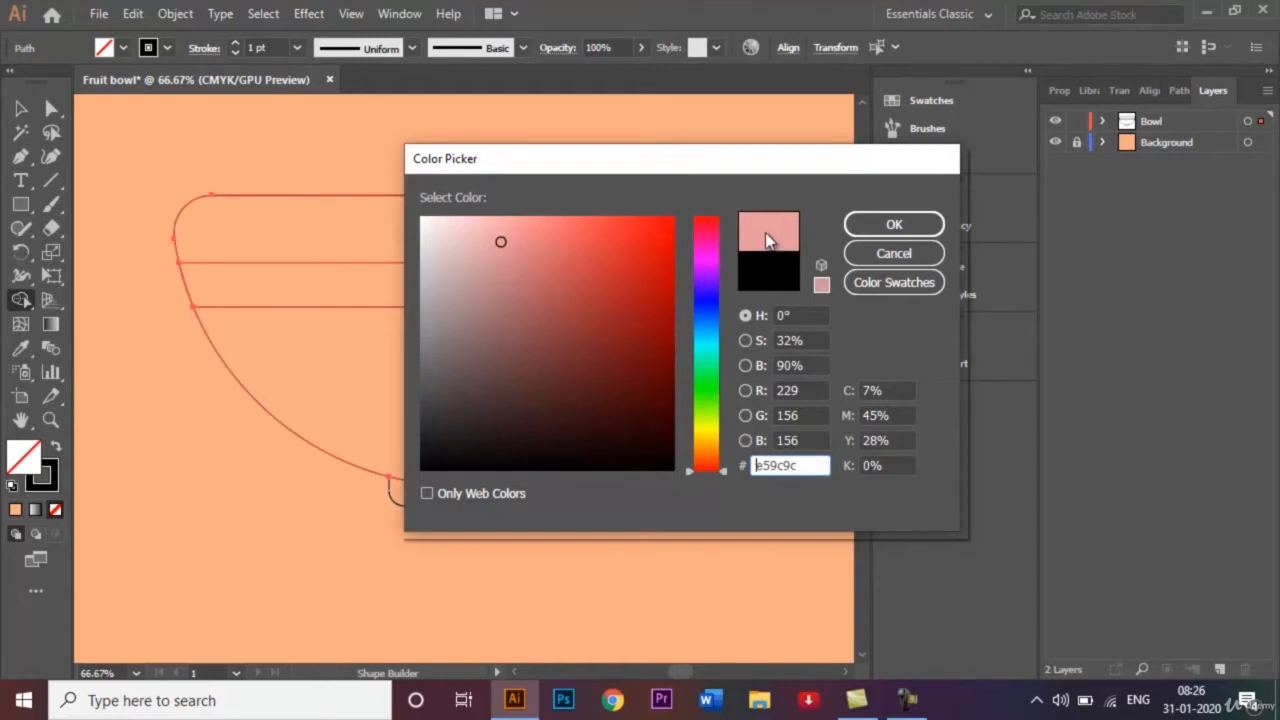
{"action": "left_click", "coordinate": [897, 229]}
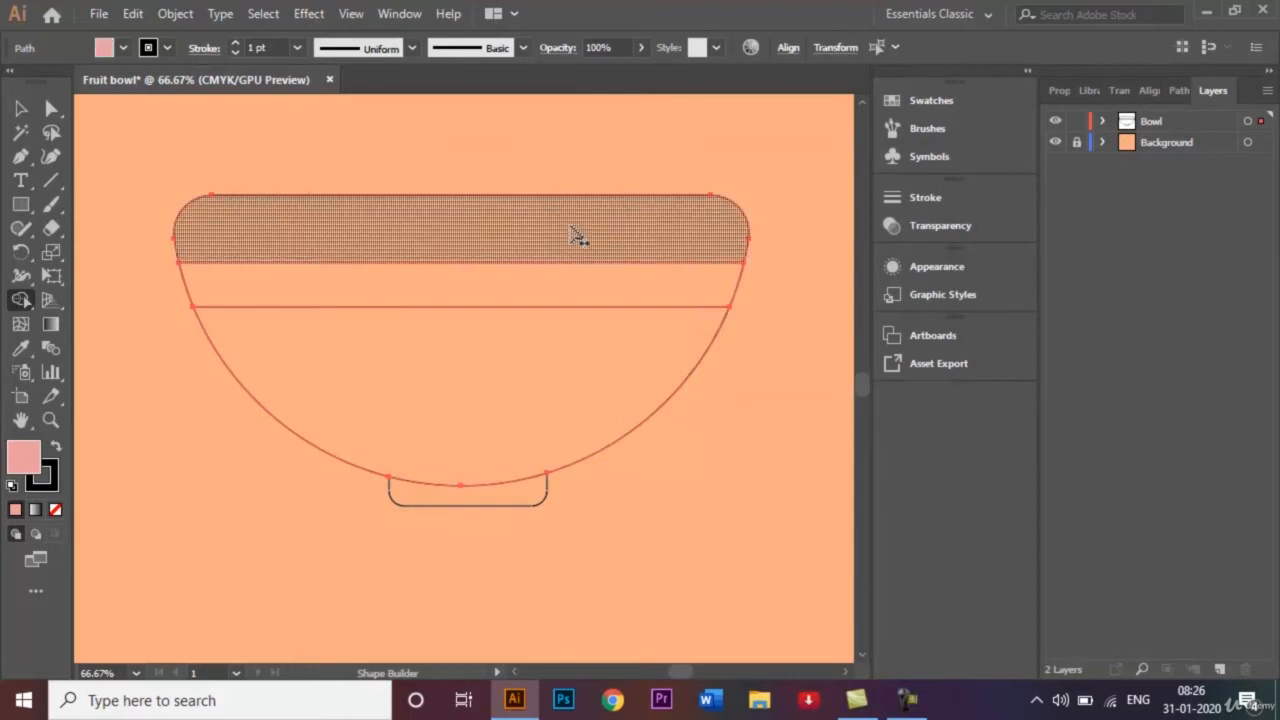
{"action": "left_click", "coordinate": [578, 235]}
{"action": "left_click", "coordinate": [547, 381]}
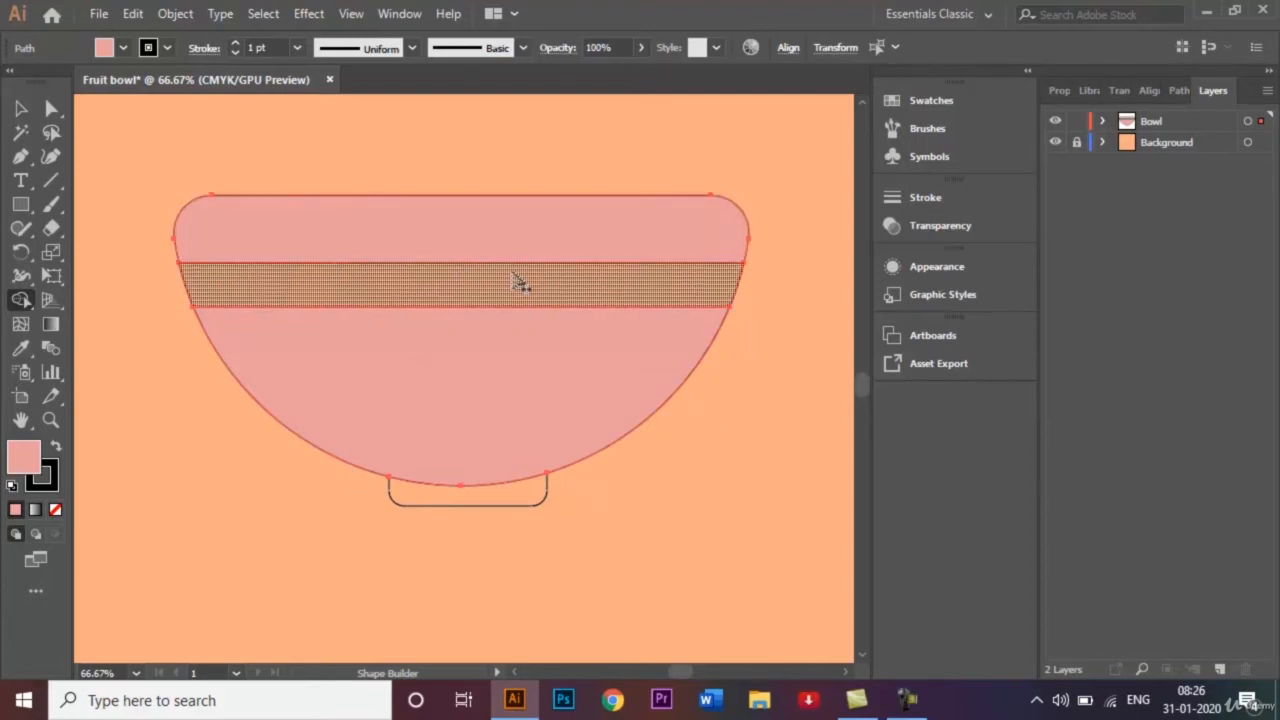
Step: Fill the band across the bowl with coral f47f7f using the Shape Builder tool, and deselect everything
{"action": "double_click", "coordinate": [23, 462]}
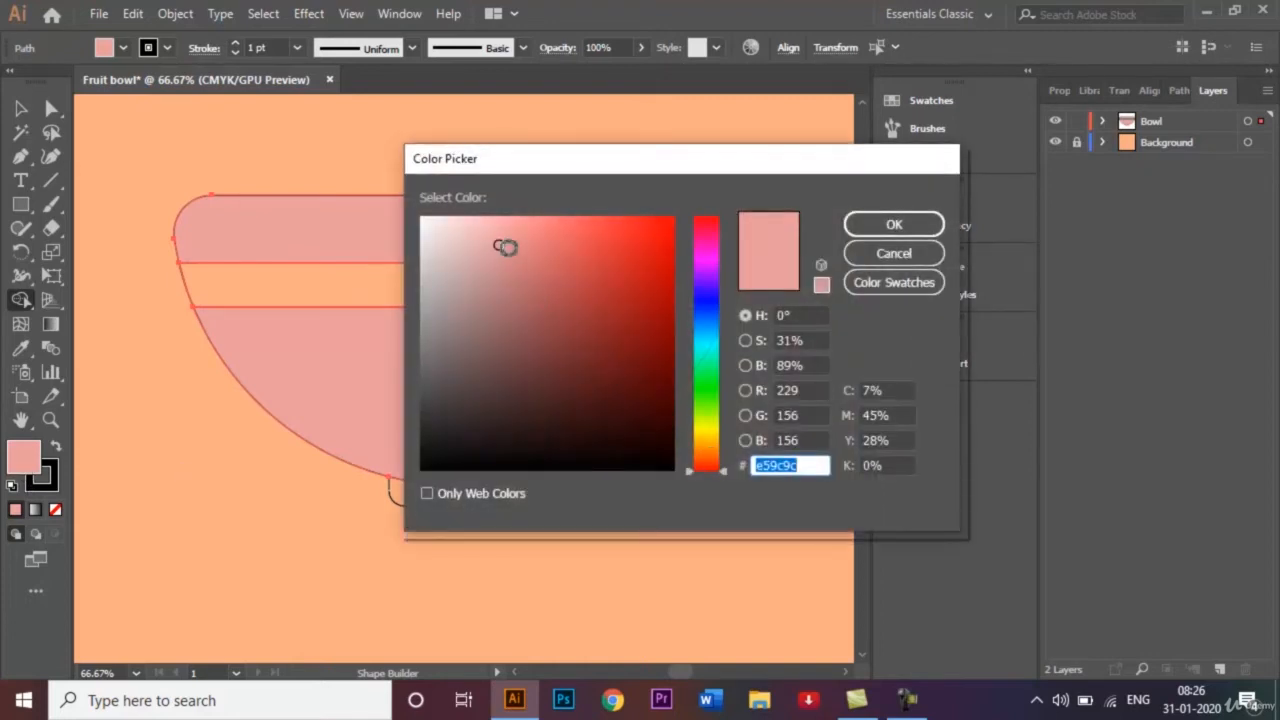
{"action": "left_click_drag", "start_coordinate": [498, 246], "coordinate": [542, 226]}
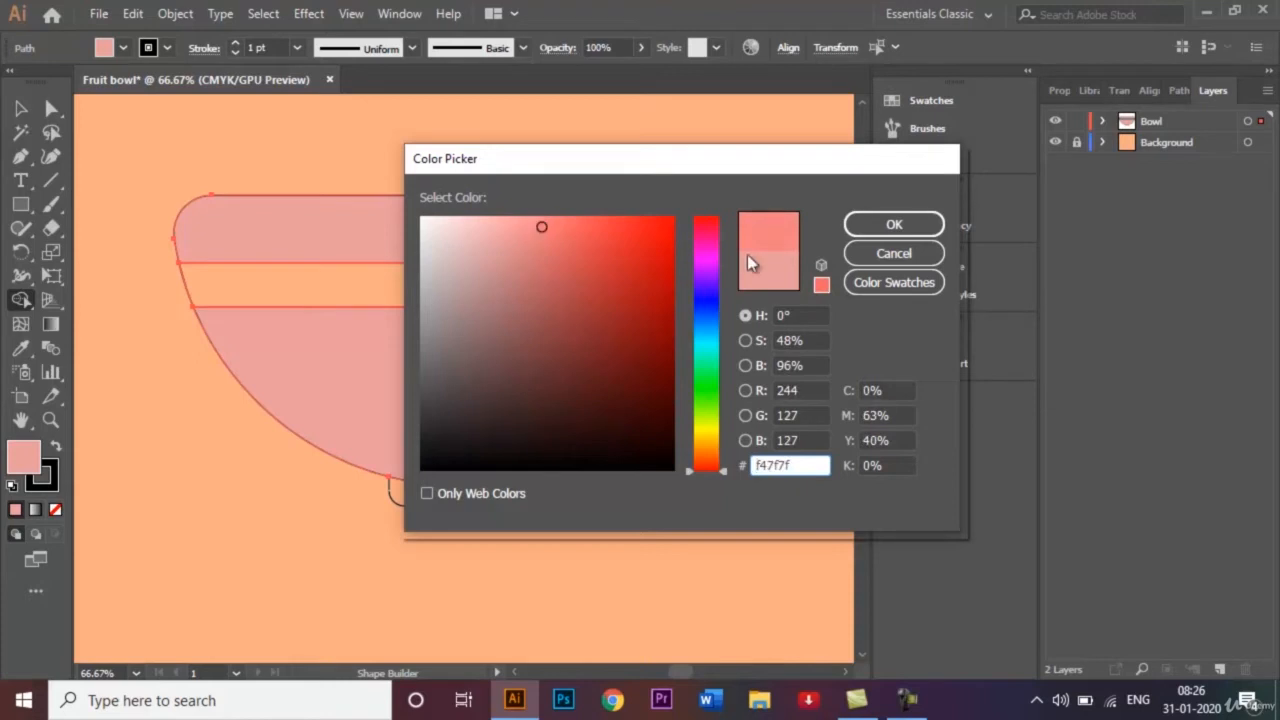
{"action": "left_click", "coordinate": [894, 226]}
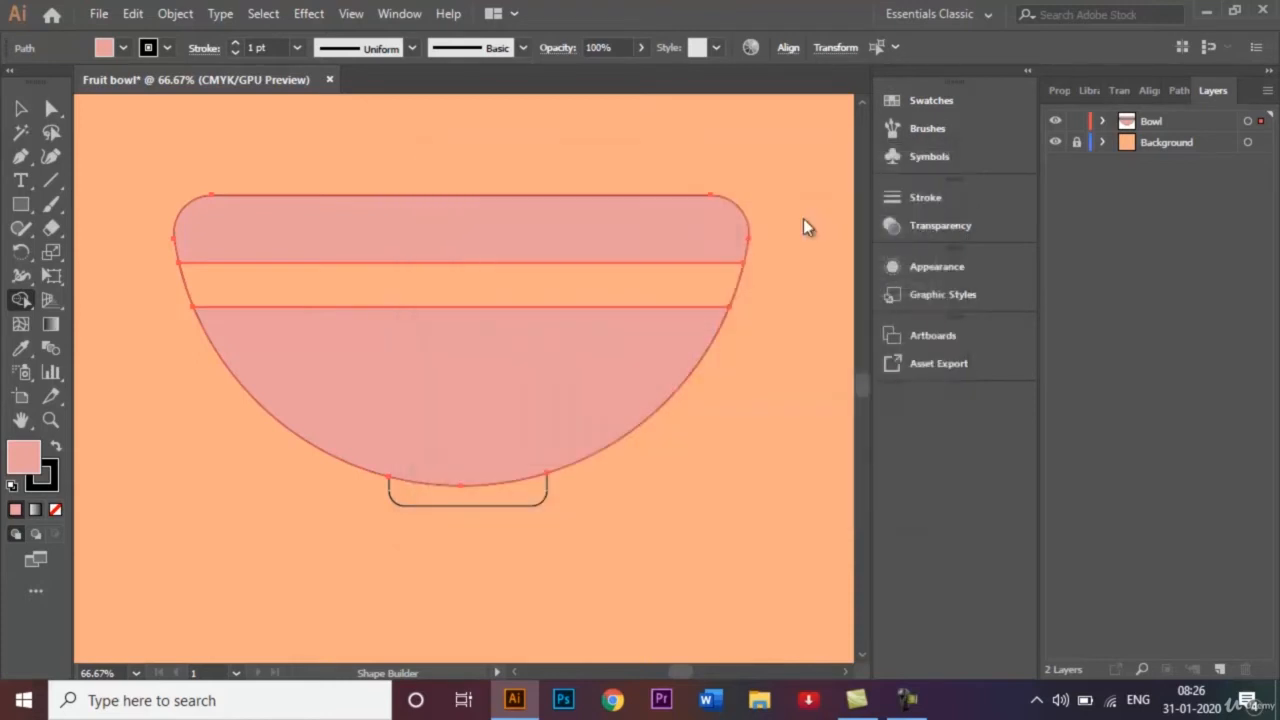
{"action": "left_click", "coordinate": [624, 297]}
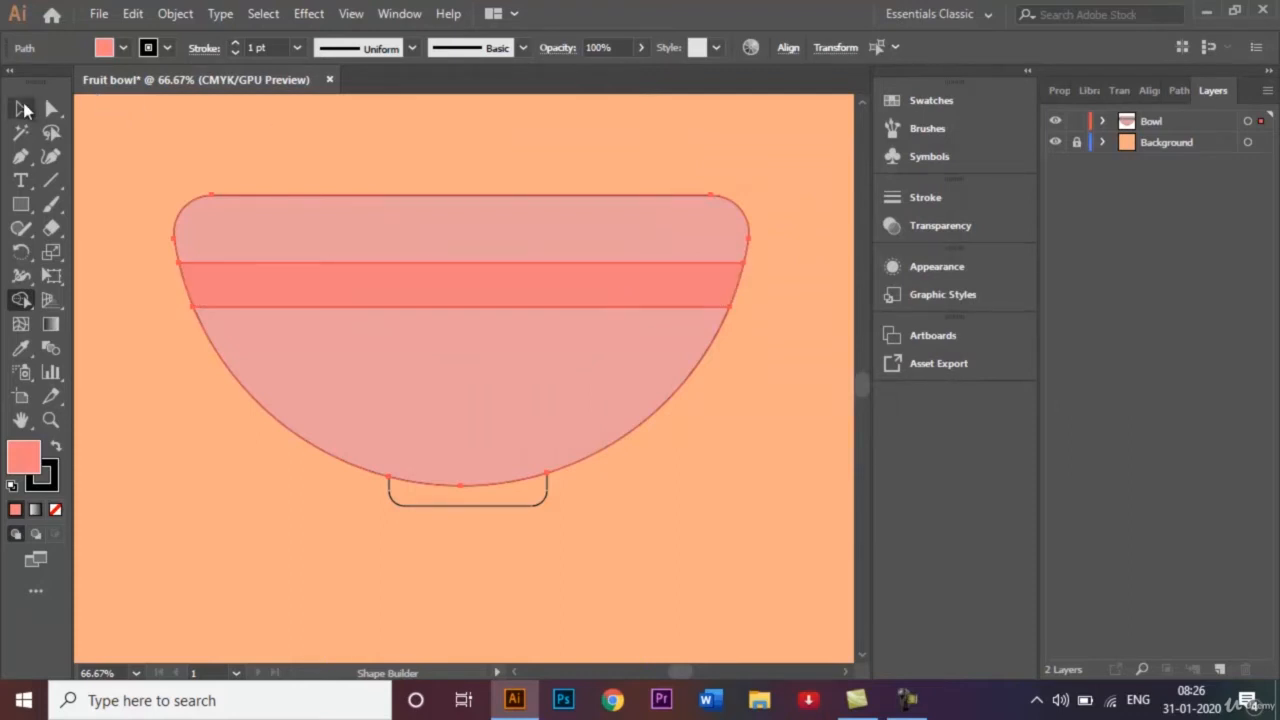
{"action": "left_click", "coordinate": [22, 108]}
{"action": "left_click", "coordinate": [220, 119]}
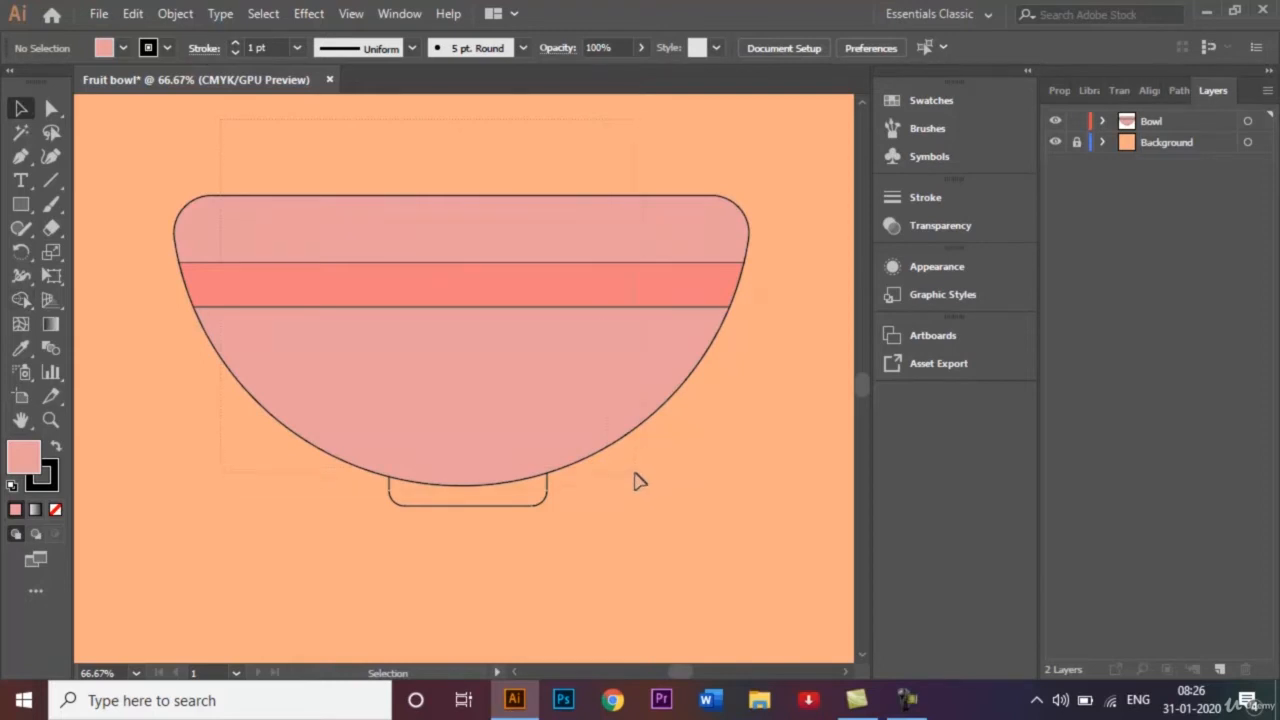
Step: Try to copy the band's coral colour to the selected lower bowl section and base with the Eyedropper, and undo the colour changes
{"action": "key", "text": "ctrl+a"}
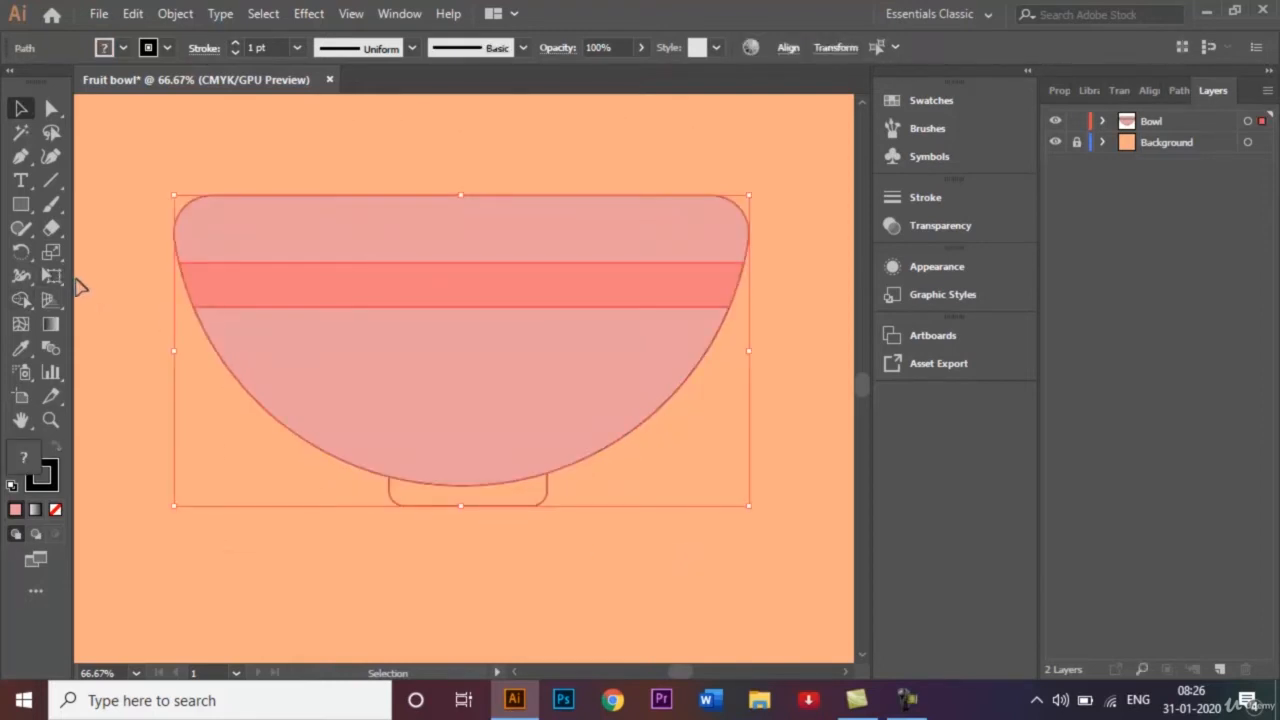
{"action": "left_click", "coordinate": [140, 431]}
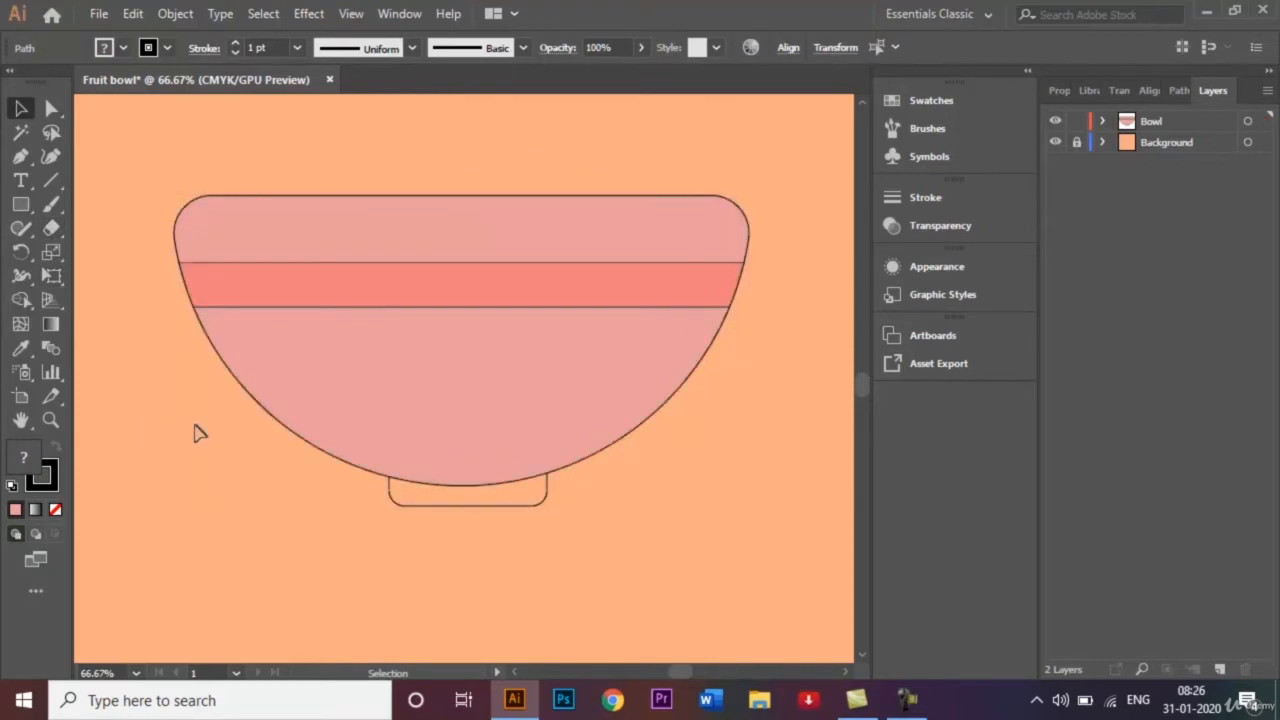
{"action": "left_click_drag", "start_coordinate": [344, 479], "coordinate": [614, 528]}
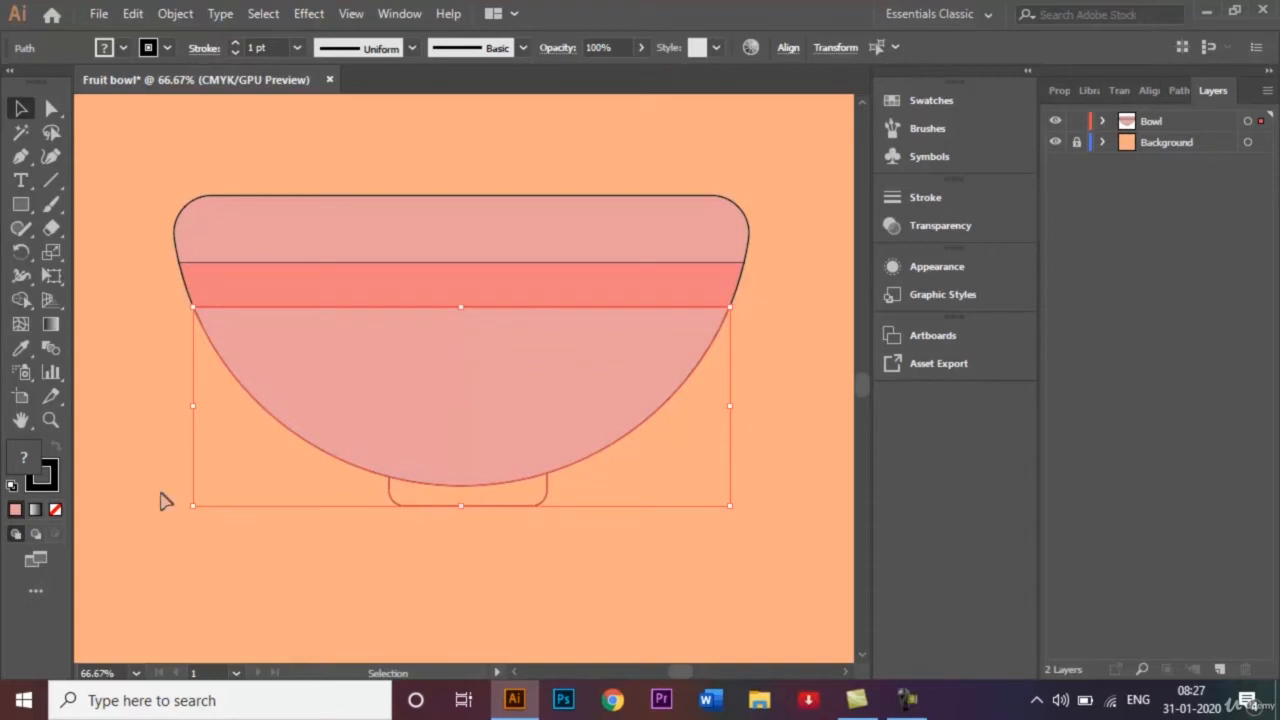
{"action": "left_click", "coordinate": [24, 352]}
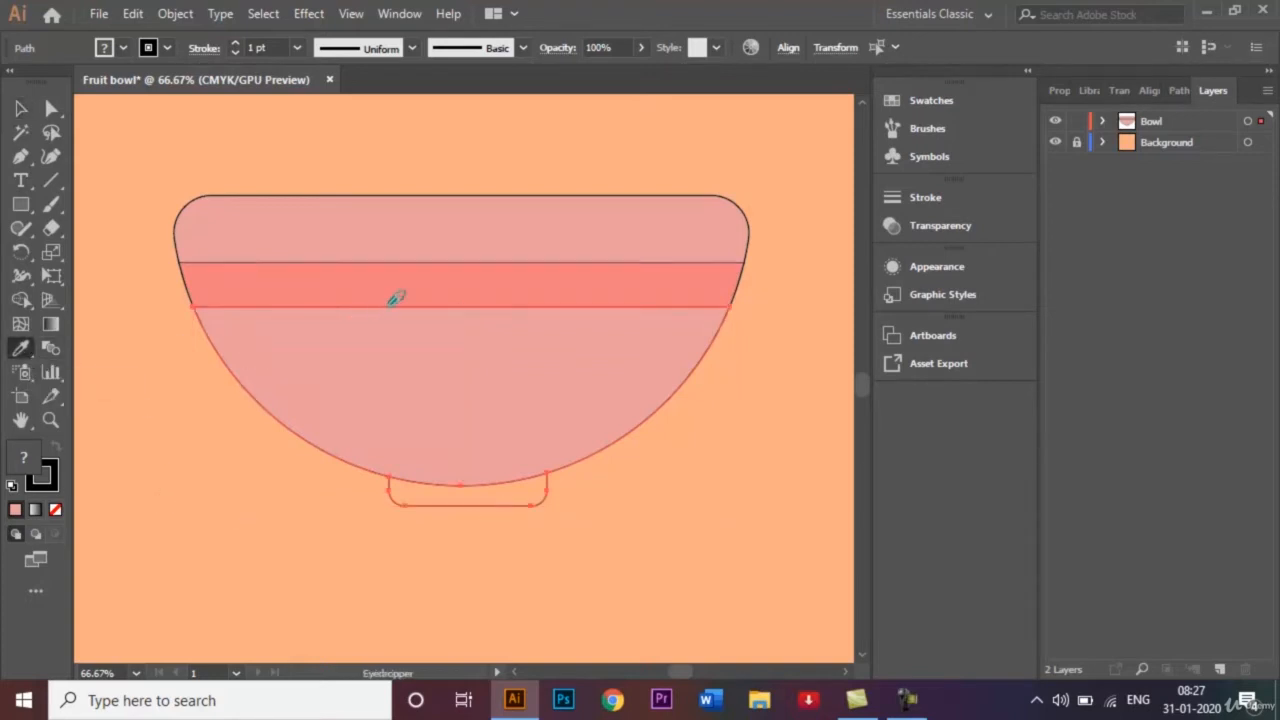
{"action": "left_click", "coordinate": [441, 280]}
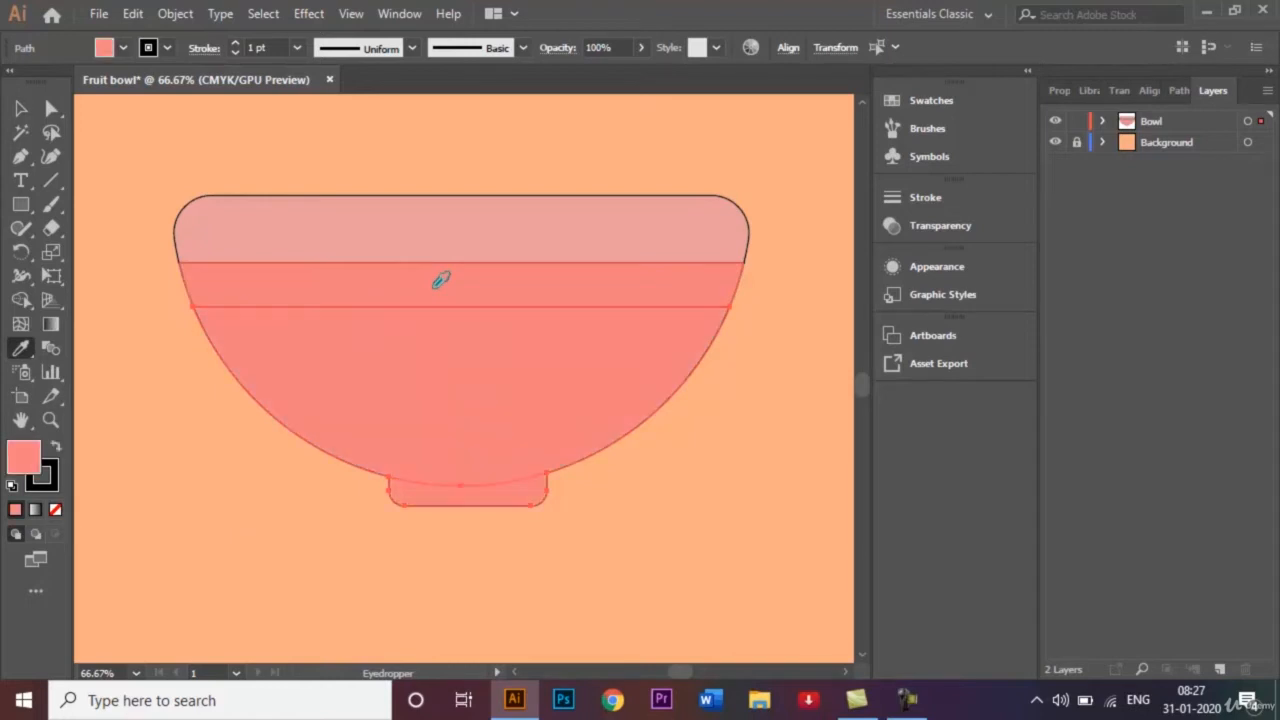
{"action": "key", "text": "ctrl+z"}
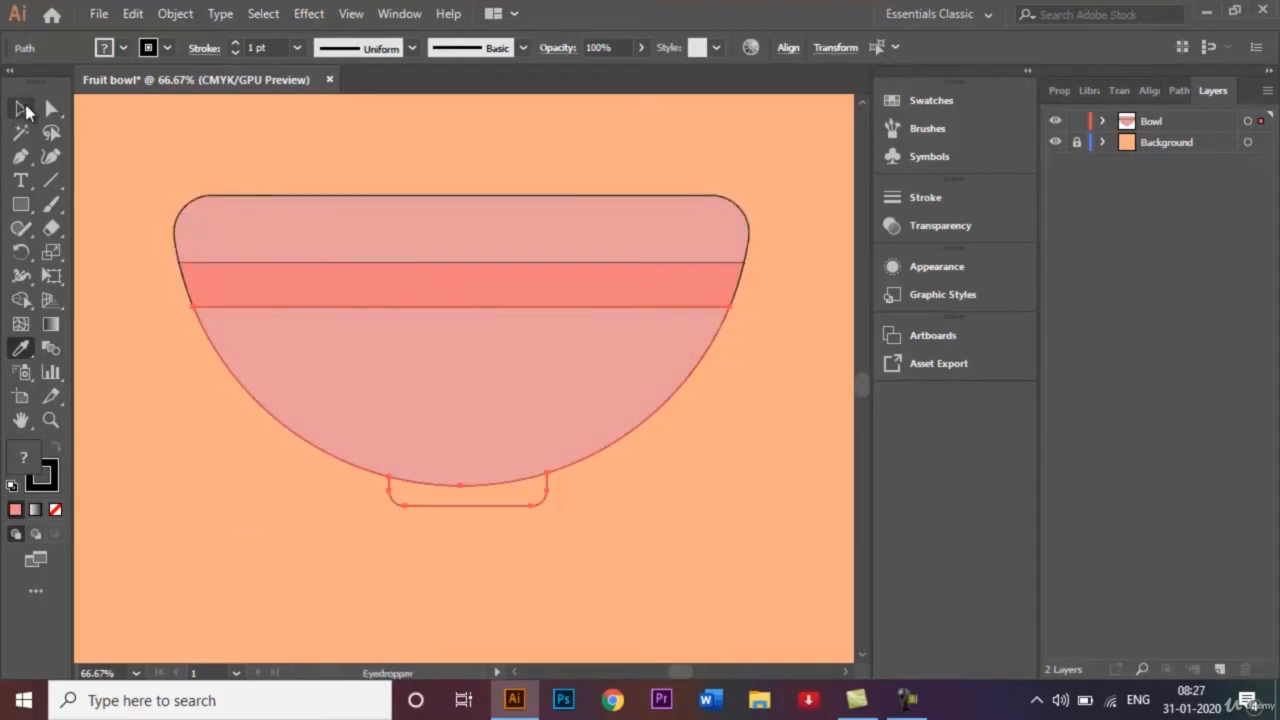
{"action": "left_click", "coordinate": [264, 506]}
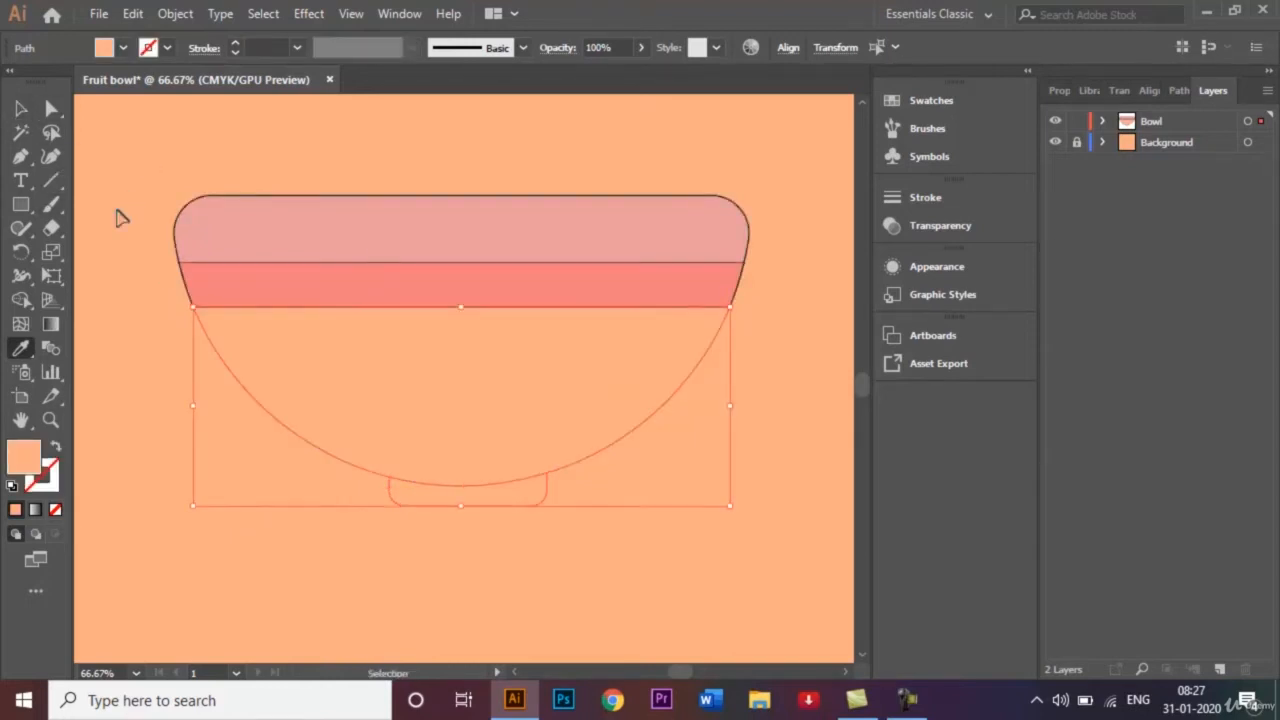
{"action": "key", "text": "ctrl+z"}
{"action": "left_click", "coordinate": [20, 108]}
{"action": "left_click", "coordinate": [244, 621]}
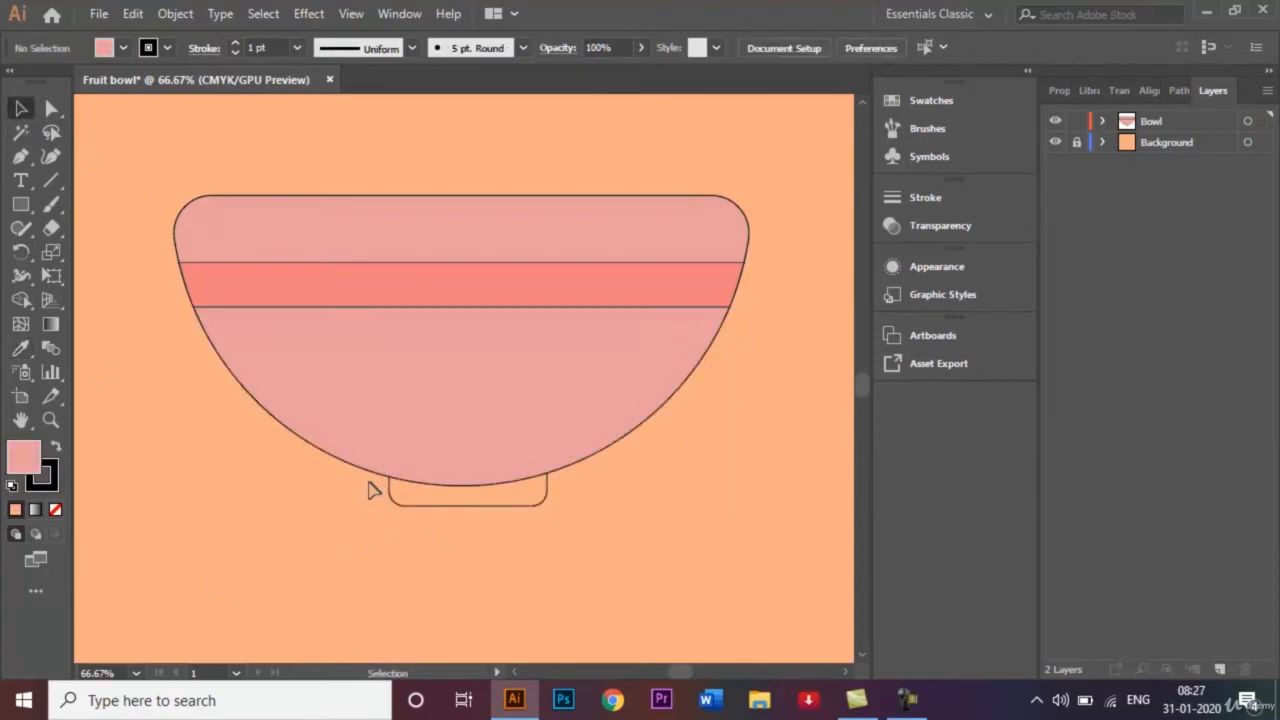
Step: Select only the bowl's base, give it the band's coral colour with the Eyedropper, and deselect it
{"action": "left_click", "coordinate": [388, 510]}
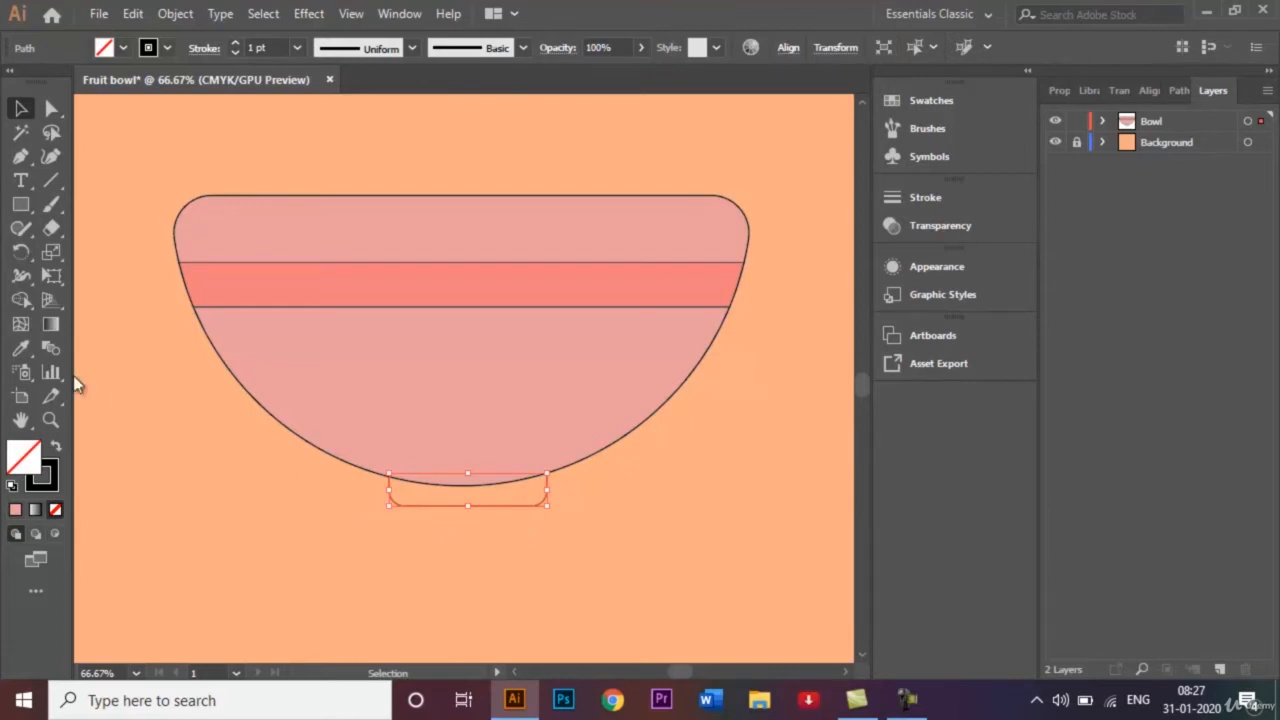
{"action": "left_click", "coordinate": [20, 347]}
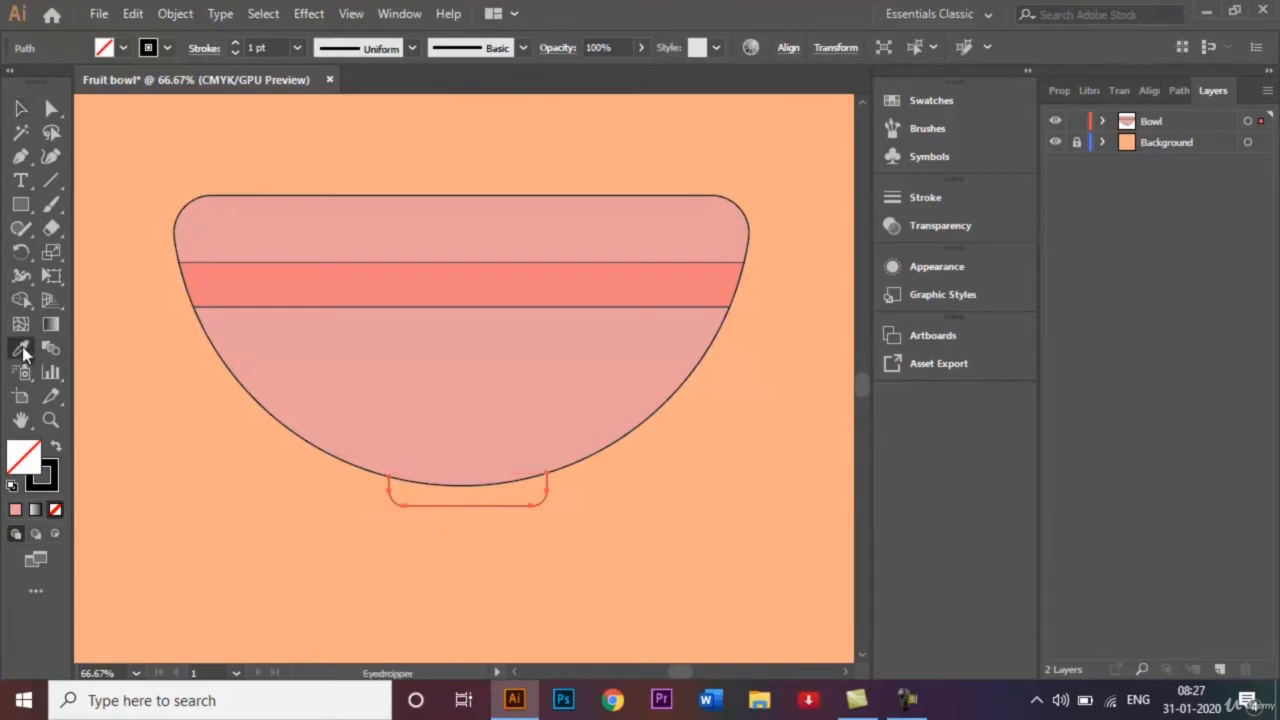
{"action": "left_click", "coordinate": [272, 287]}
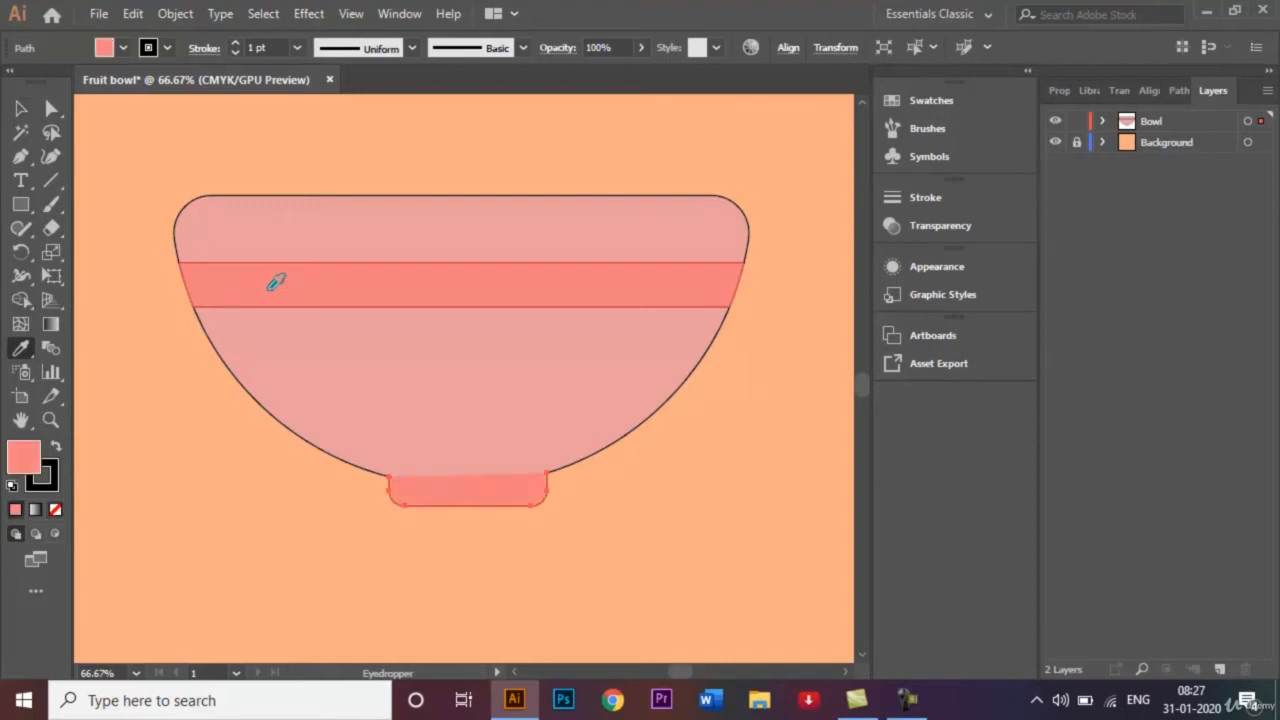
{"action": "left_click", "coordinate": [21, 109]}
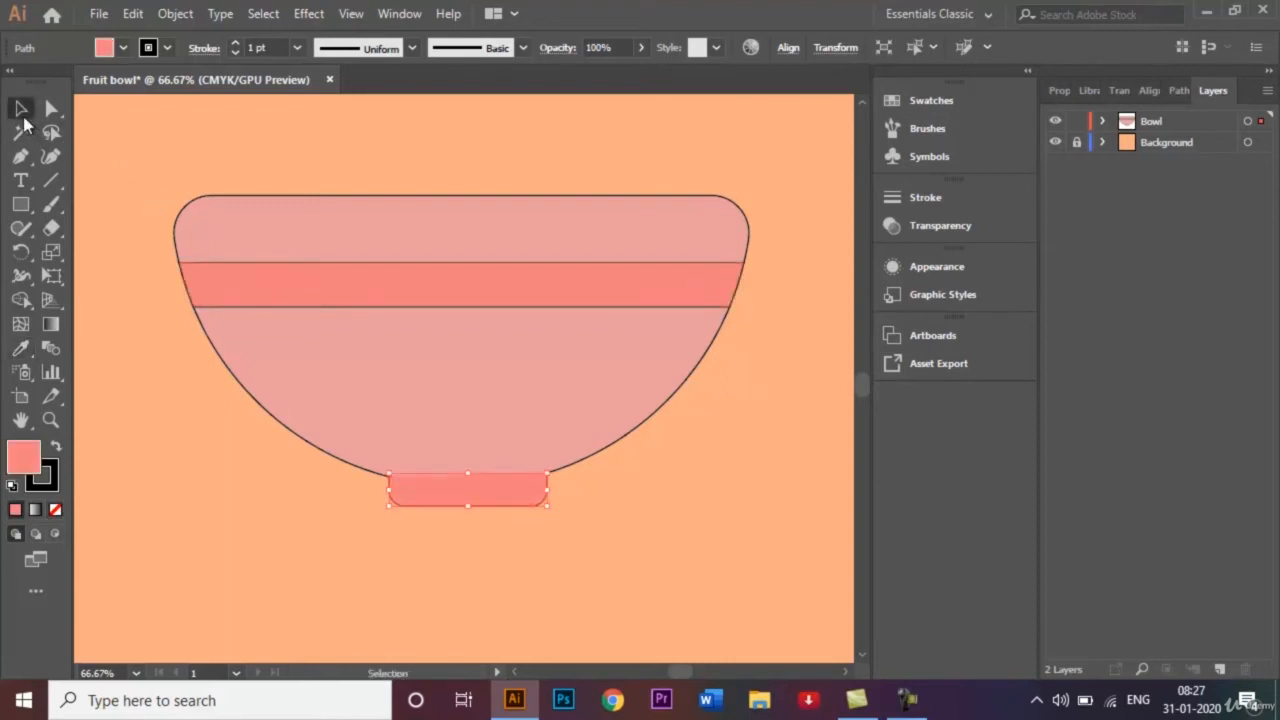
{"action": "left_click", "coordinate": [338, 125]}
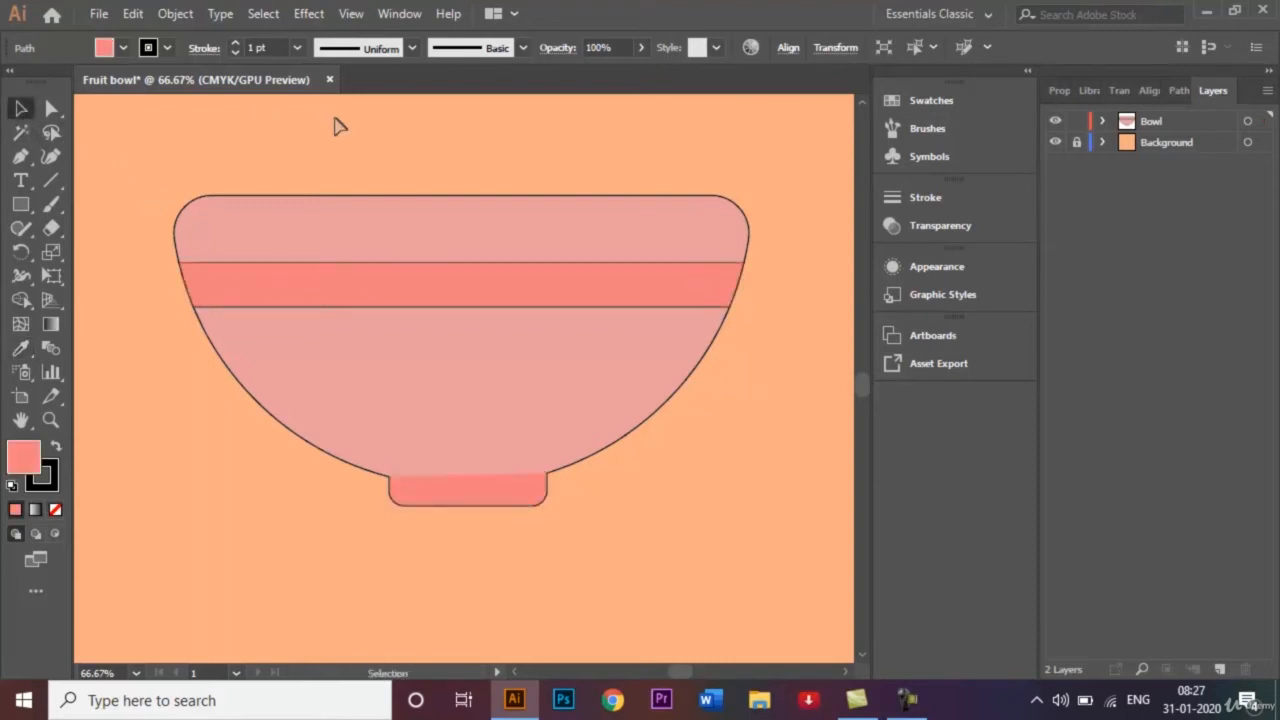
Step: Send the bowl's base to the back of the layer's stacking order, behind the bowl, and deselect it
{"action": "right_click", "coordinate": [528, 495]}
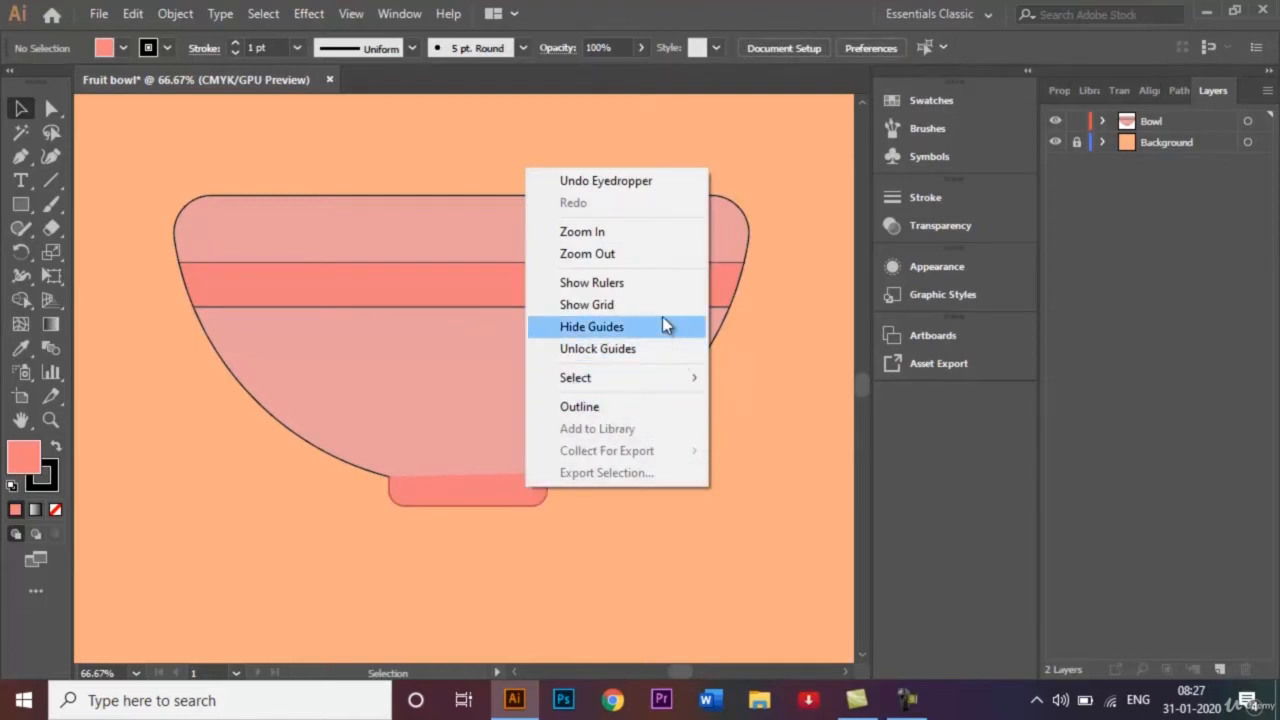
{"action": "left_click", "coordinate": [455, 497]}
{"action": "right_click", "coordinate": [453, 489]}
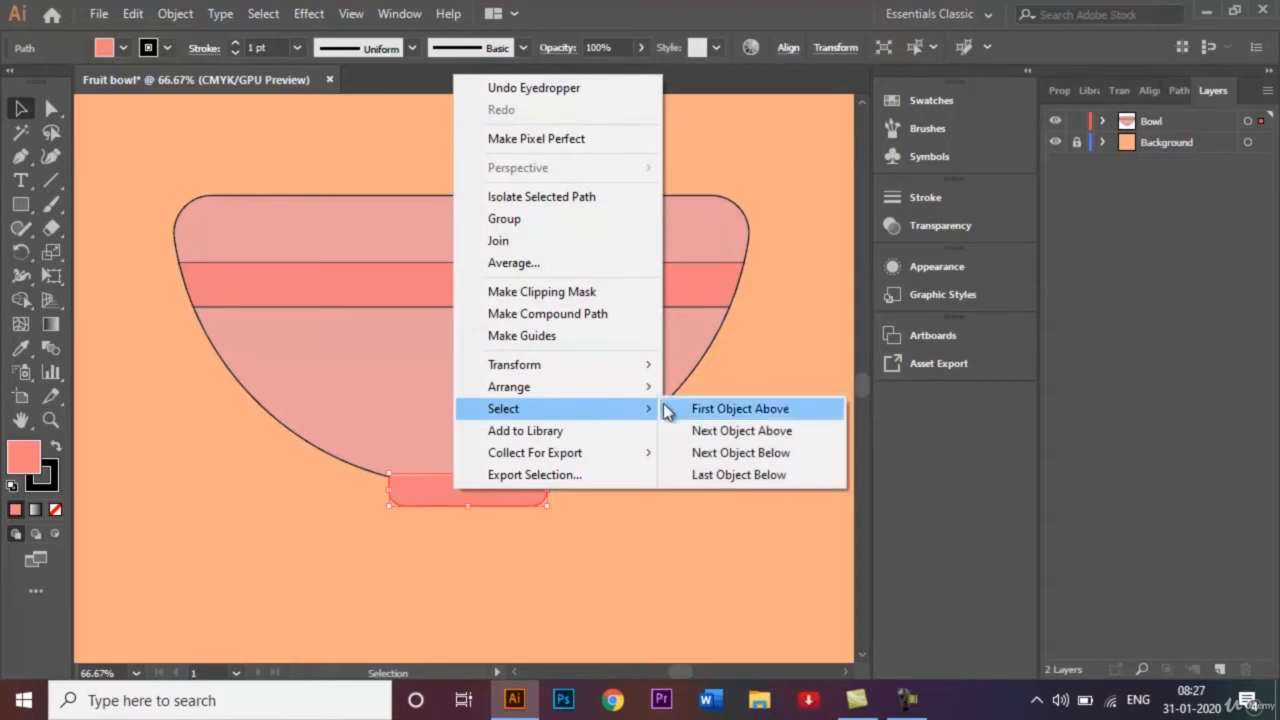
{"action": "mouse_move", "coordinate": [652, 390]}
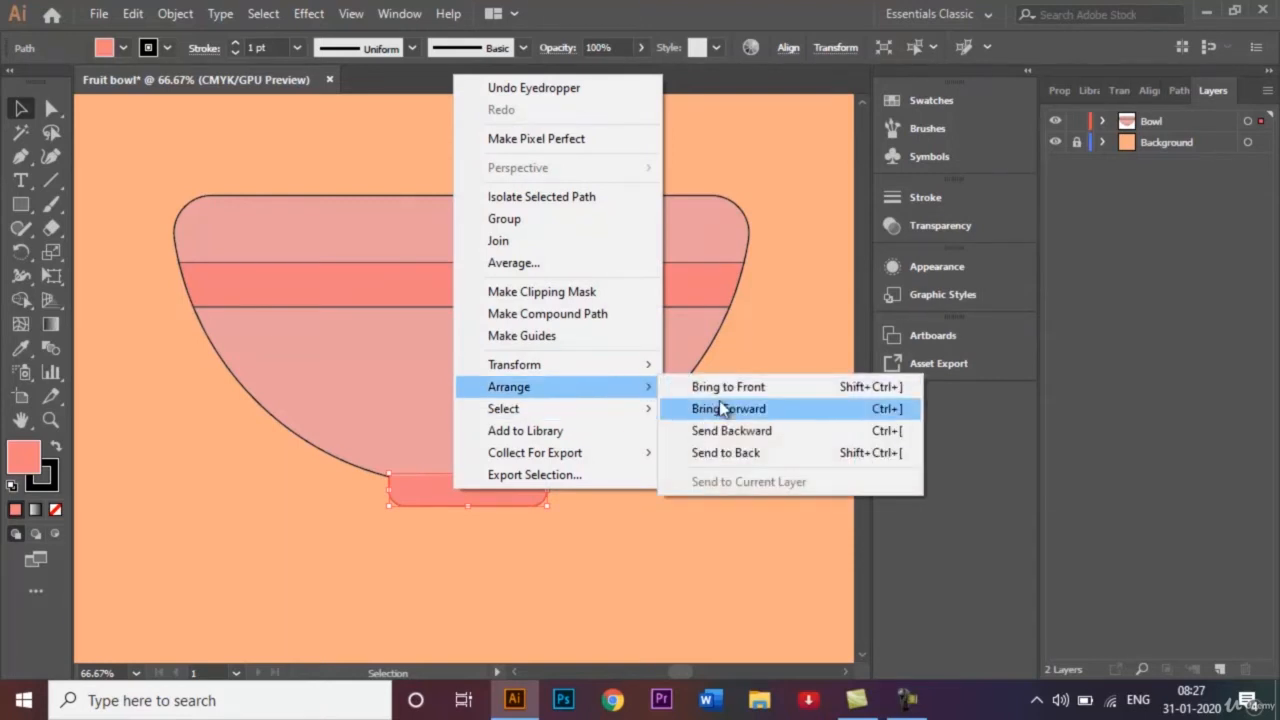
{"action": "left_click", "coordinate": [749, 453]}
{"action": "left_click", "coordinate": [671, 506]}
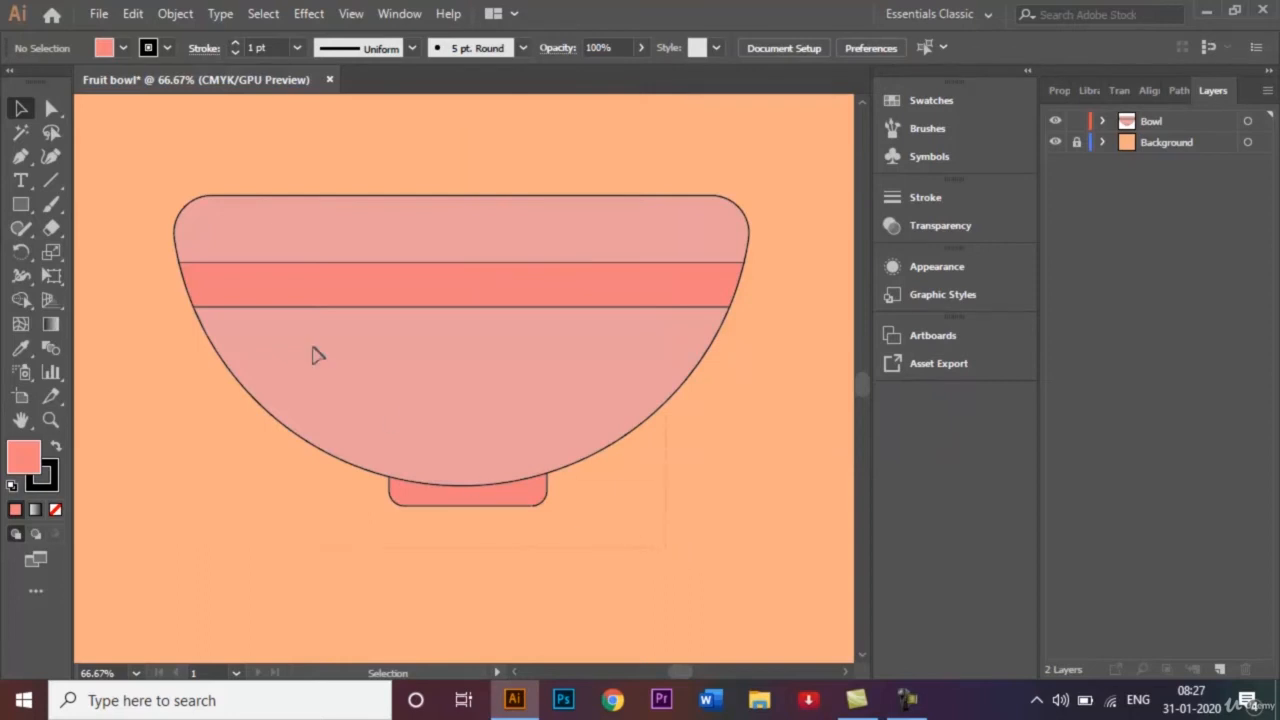
Step: Remove the stroke from all the bowl shapes, including the band and base, and deselect them
{"action": "left_click_drag", "start_coordinate": [314, 355], "coordinate": [151, 173]}
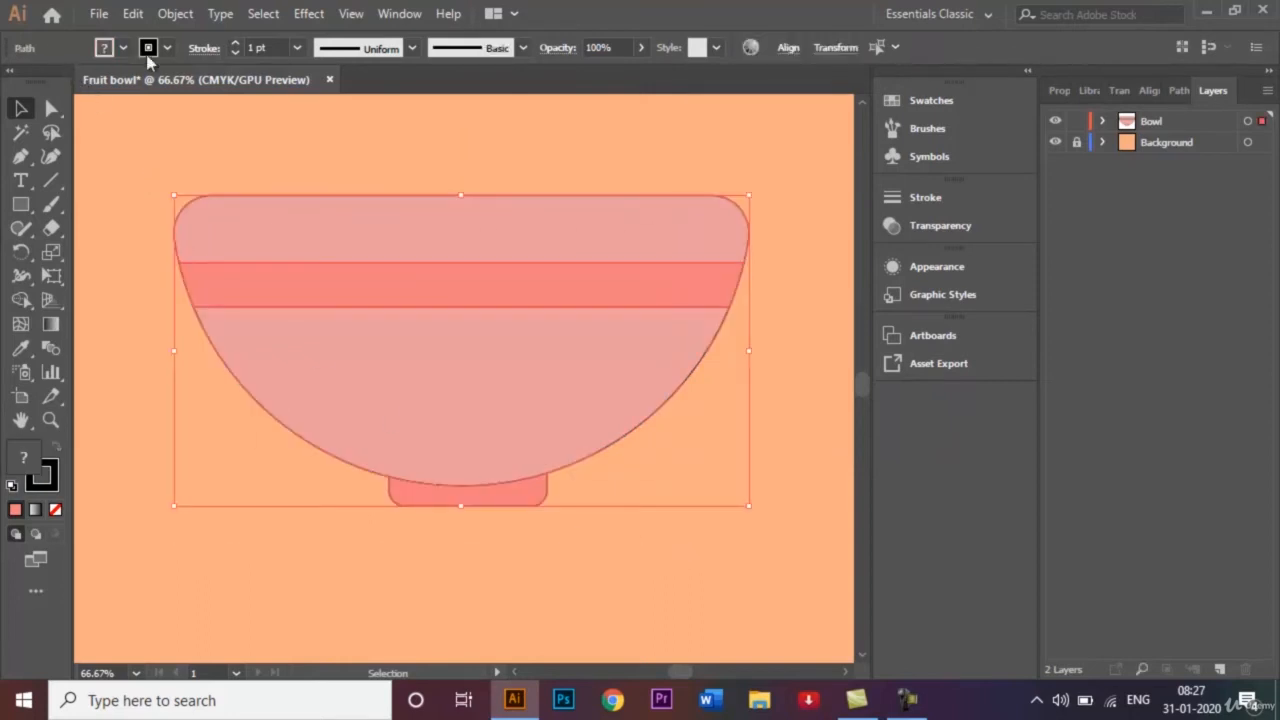
{"action": "left_click", "coordinate": [166, 48]}
{"action": "left_click", "coordinate": [31, 82]}
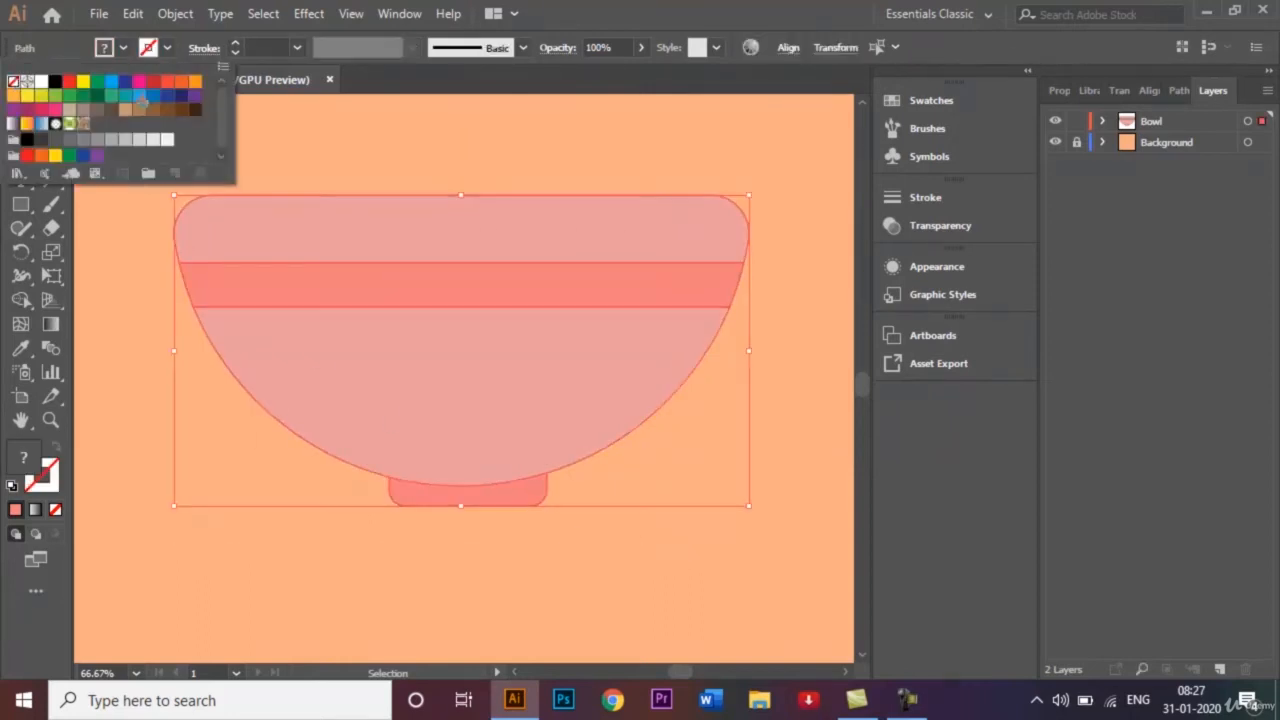
{"action": "left_click", "coordinate": [530, 176]}
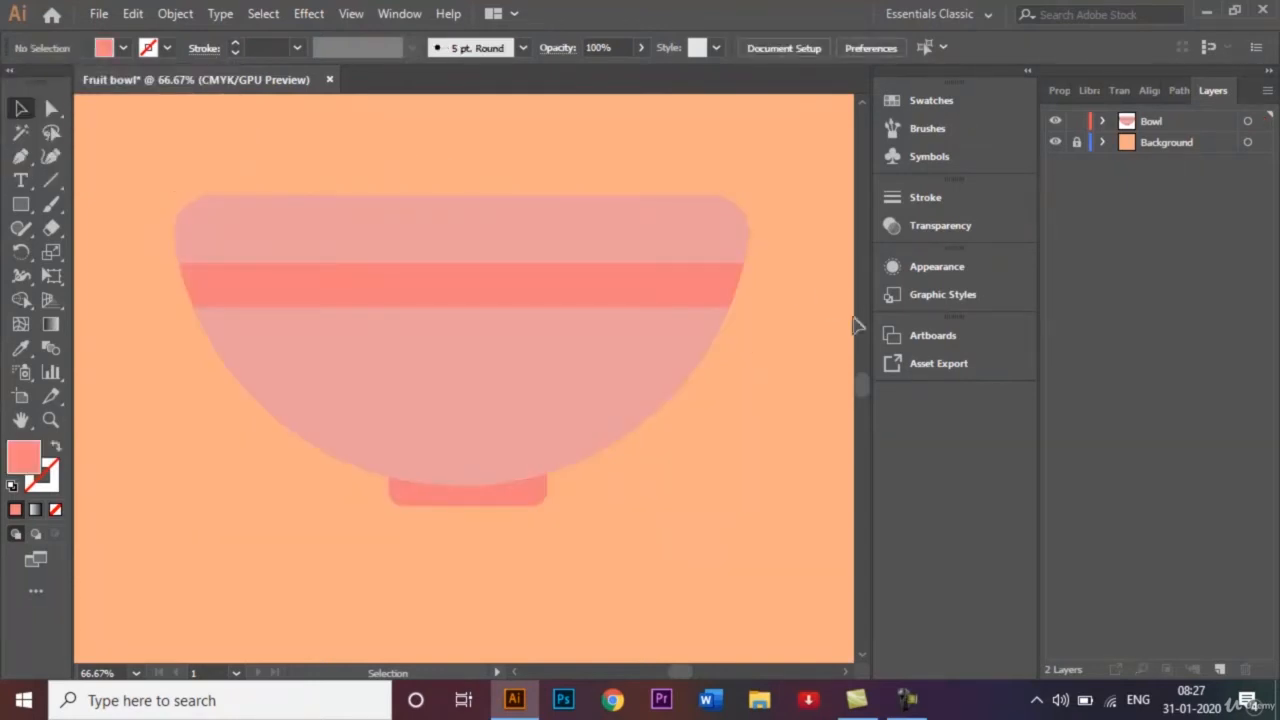
Step: Make the Bowl layer active and set a near-black fill, 191818, for drawing with the Ellipse tool
{"action": "key", "text": "ctrl+0"}
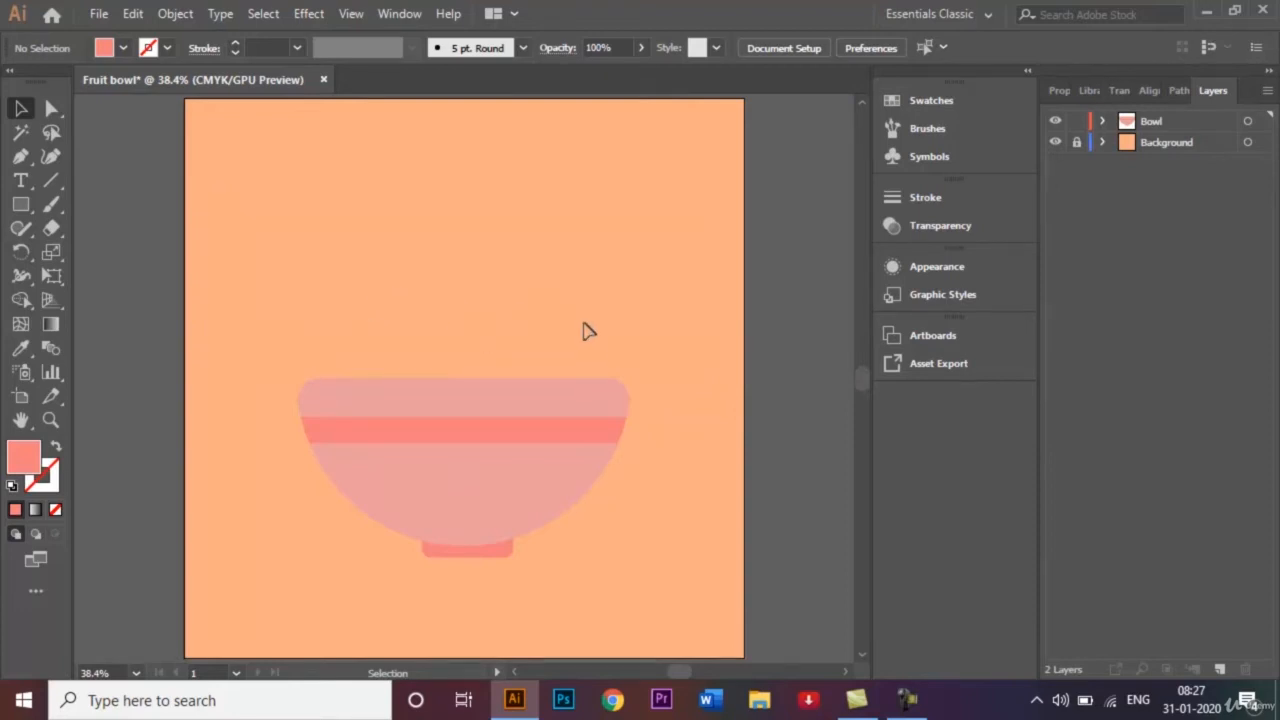
{"action": "left_click", "coordinate": [1076, 121]}
{"action": "left_click", "coordinate": [1171, 123]}
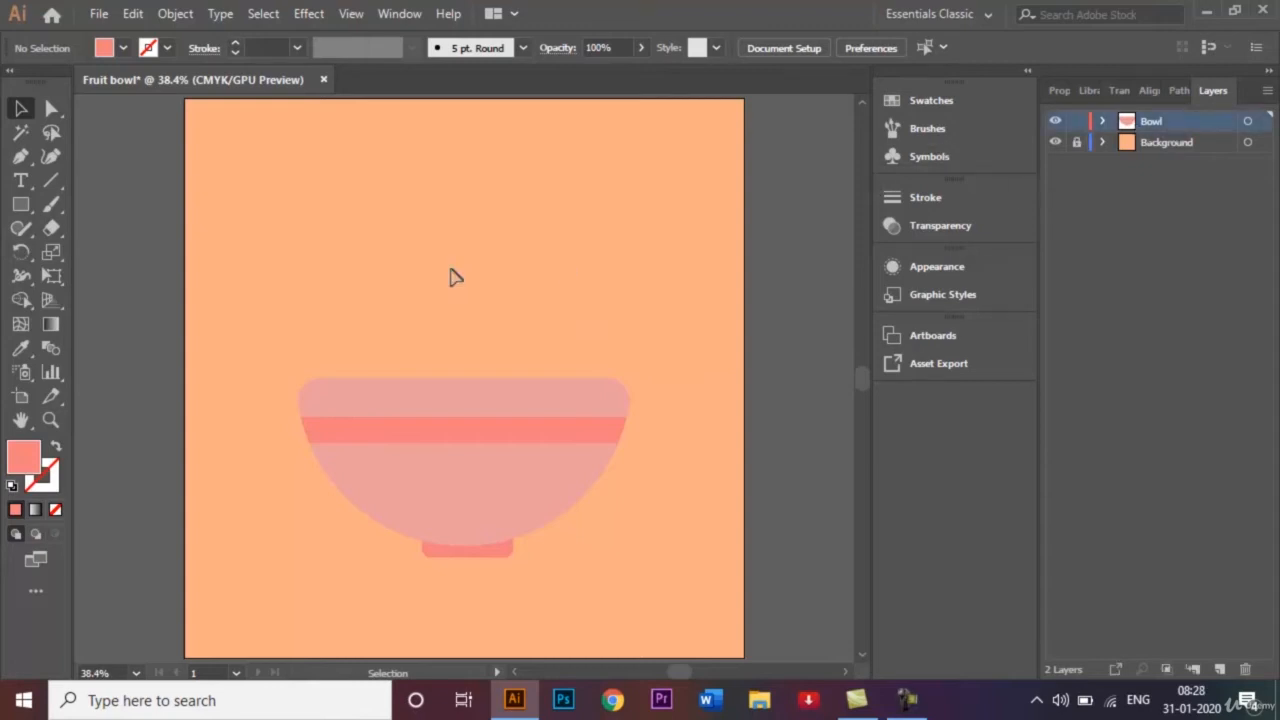
{"action": "key", "text": "ctrl+plus"}
{"action": "key", "text": "ctrl+plus"}
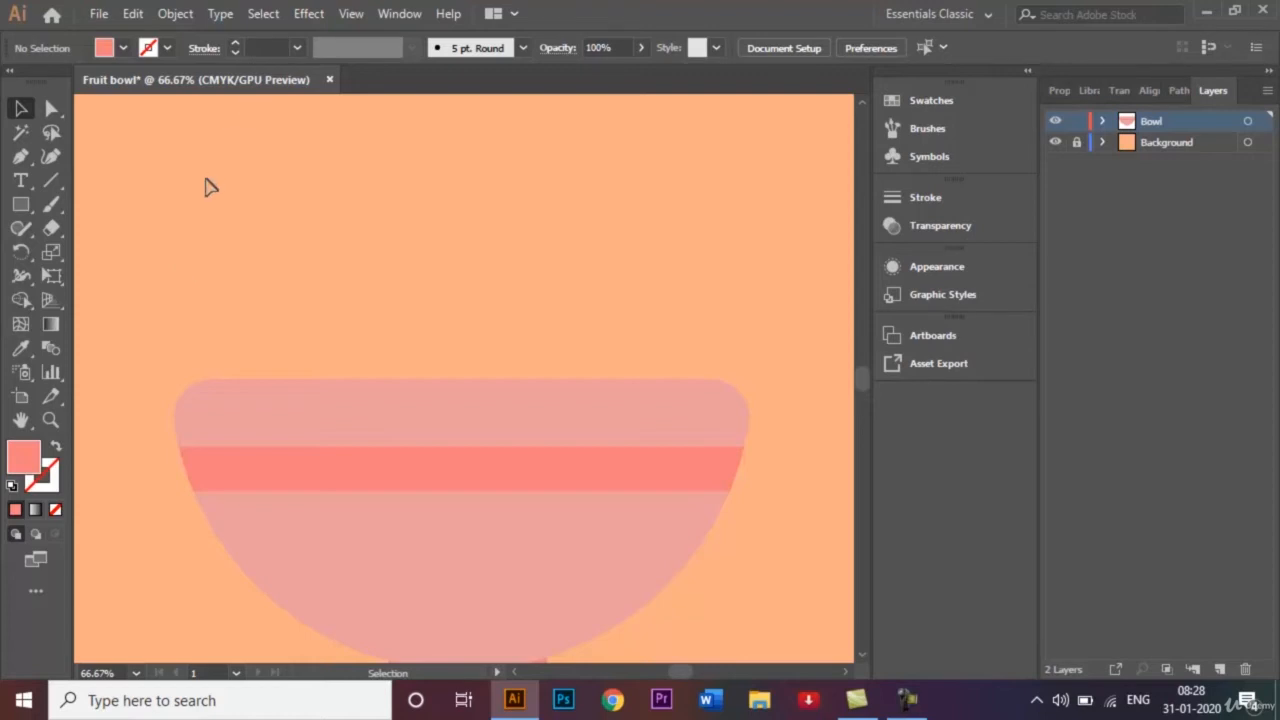
{"action": "left_click", "coordinate": [24, 205]}
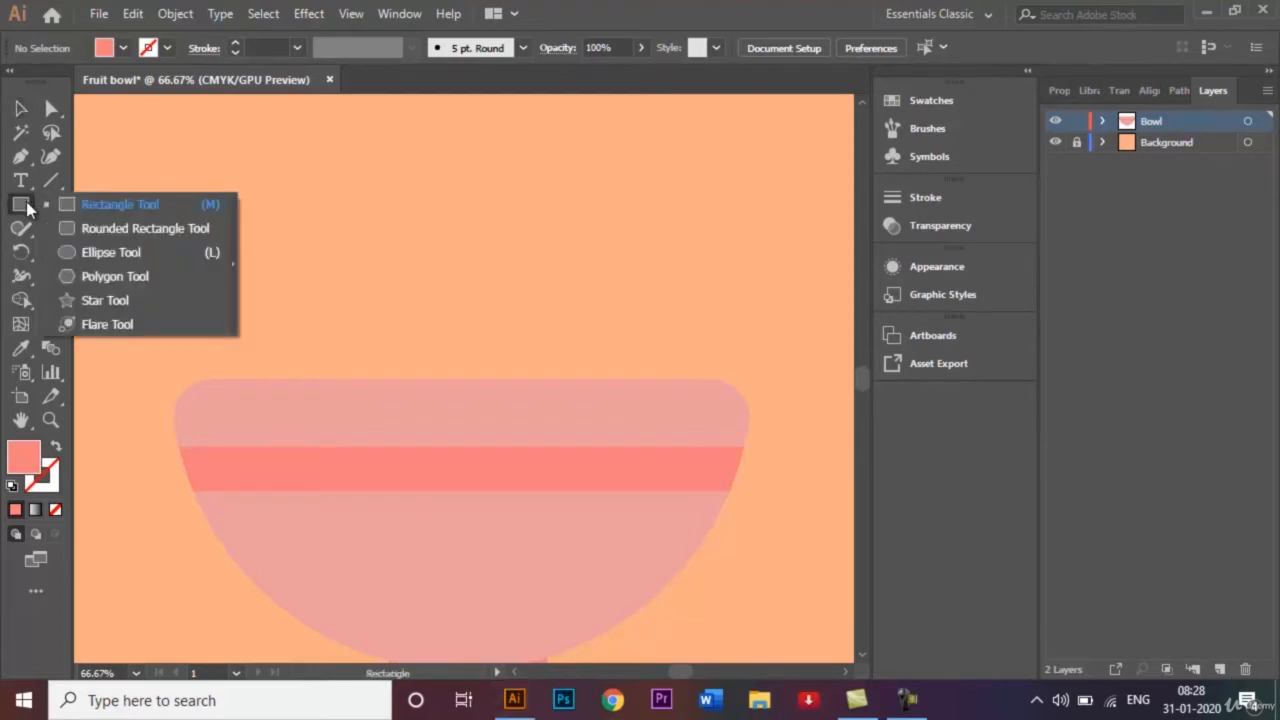
{"action": "left_click", "coordinate": [138, 256]}
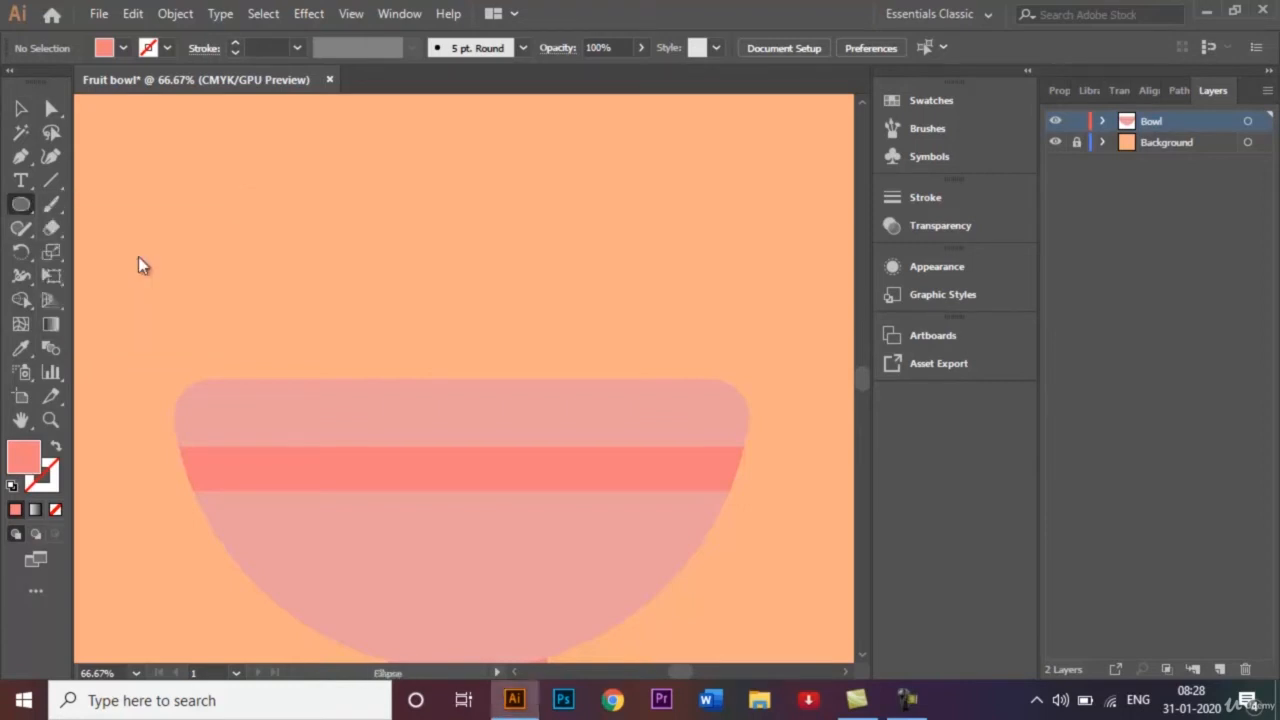
{"action": "double_click", "coordinate": [25, 458]}
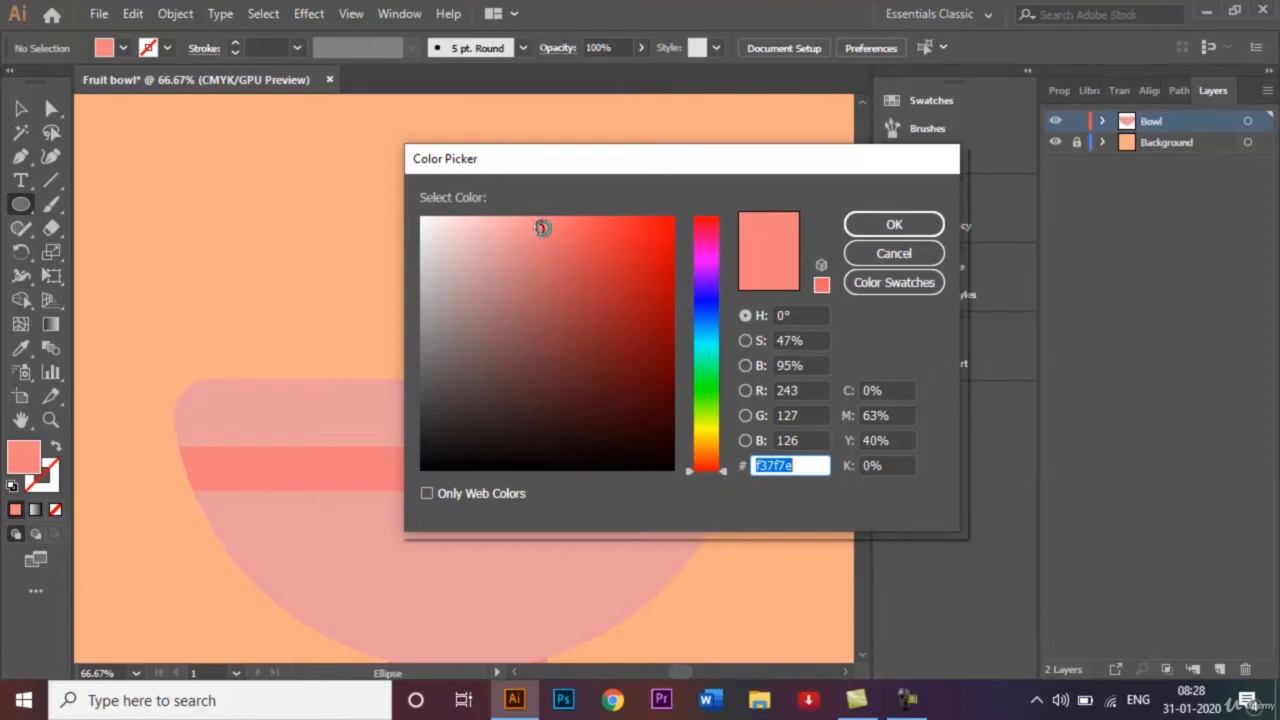
{"action": "mouse_move", "coordinate": [534, 226]}
{"action": "left_mouse_down"}
{"action": "mouse_move", "coordinate": [443, 420]}
{"action": "mouse_move", "coordinate": [426, 423]}
{"action": "mouse_move", "coordinate": [429, 444]}
{"action": "left_mouse_up"}
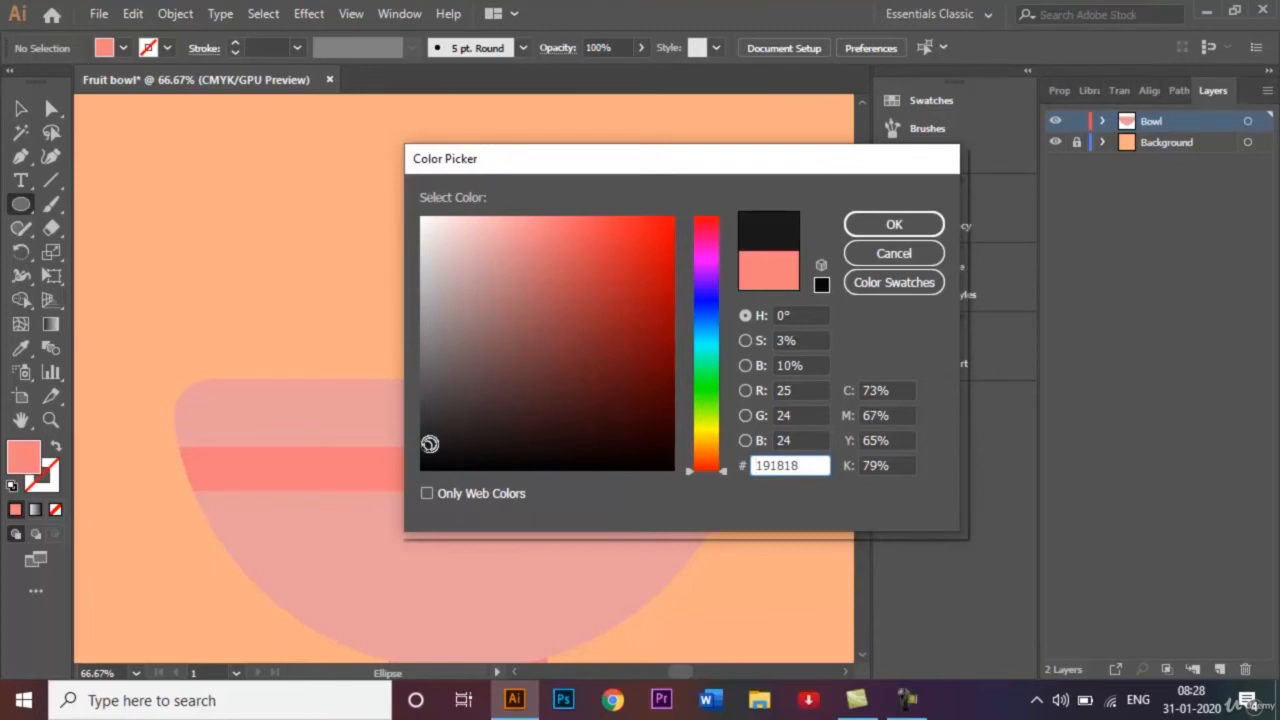
{"action": "left_click", "coordinate": [893, 224]}
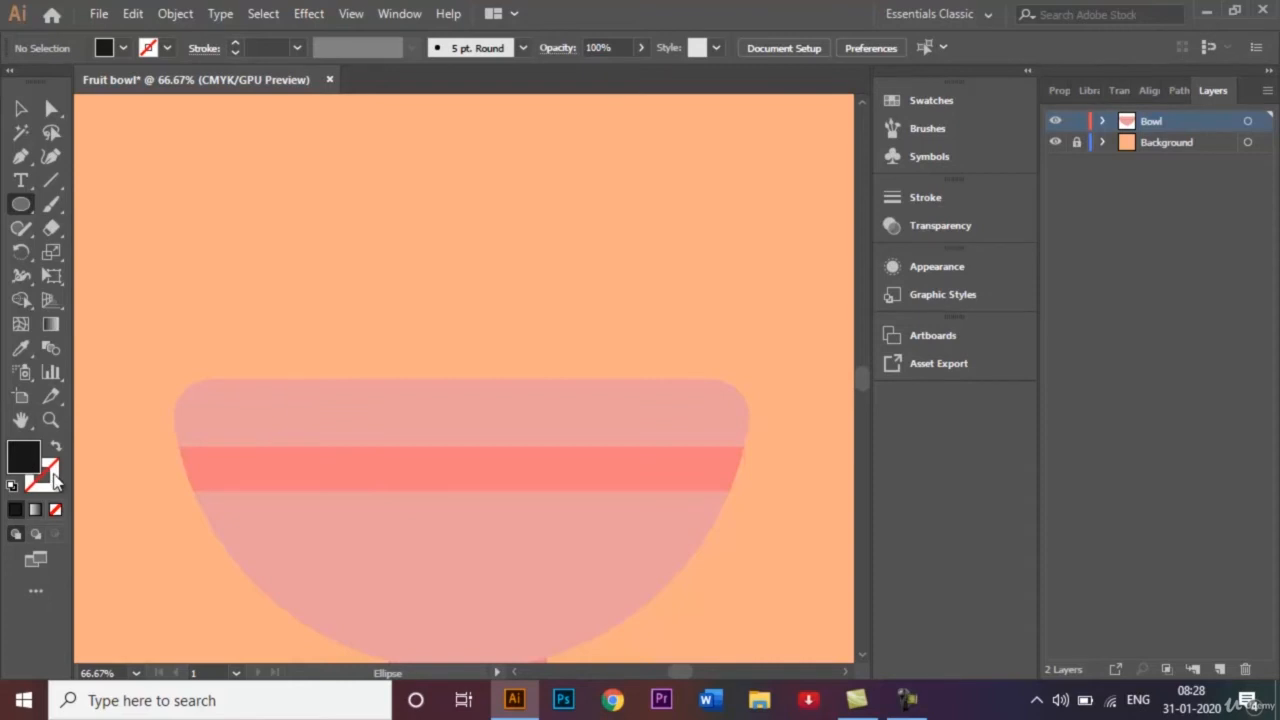
Step: Try to create an ellipse 5 px wide above the bowl by entering exact dimensions, and undo it
{"action": "left_click", "coordinate": [334, 238]}
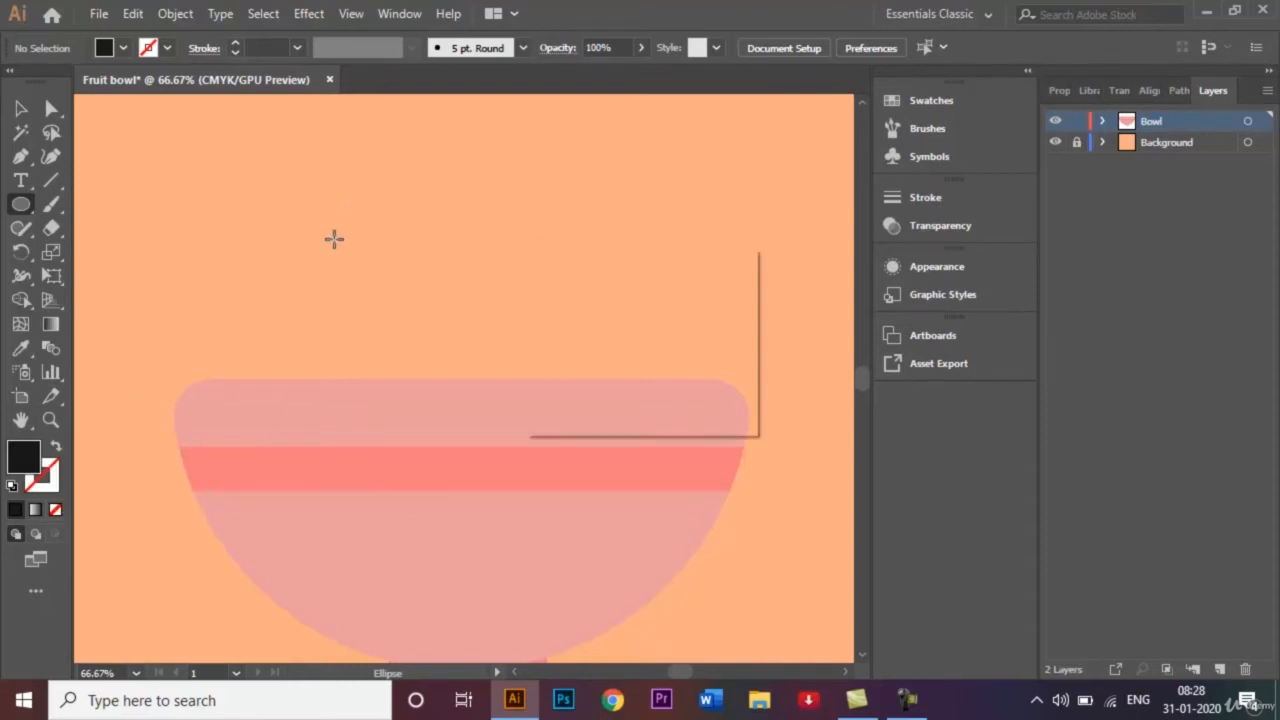
{"action": "key", "text": "BackSpace"}
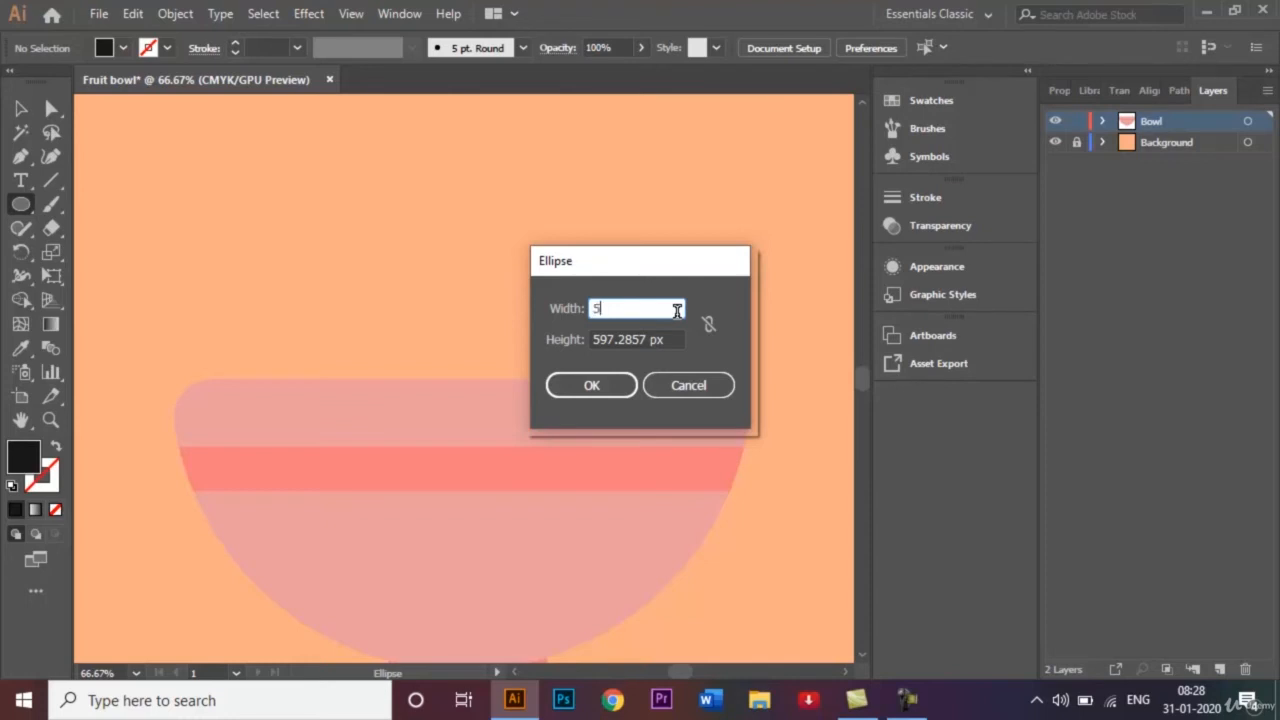
{"action": "key", "text": "Tab"}
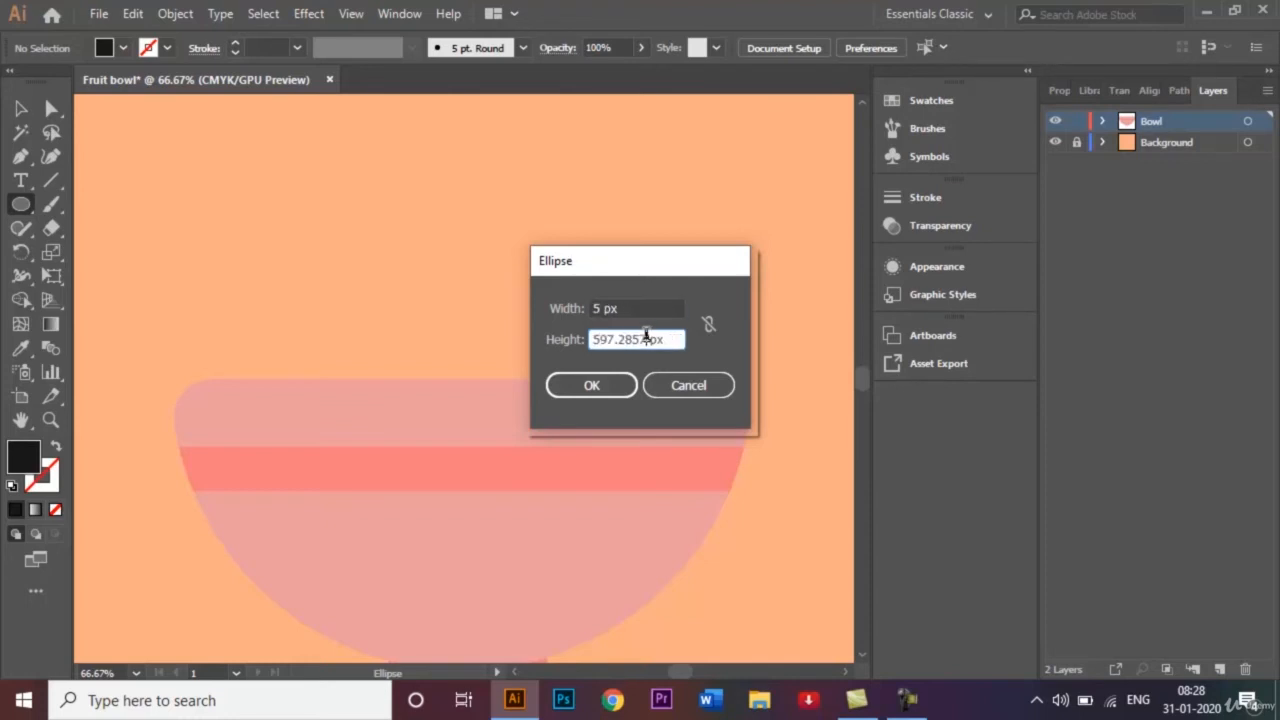
{"action": "key", "text": "BackSpace"}
{"action": "key", "text": "BackSpace"}
{"action": "key", "text": "BackSpace"}
{"action": "key", "text": "BackSpace"}
{"action": "key", "text": "BackSpace"}
{"action": "key", "text": "BackSpace"}
{"action": "left_click", "coordinate": [588, 386]}
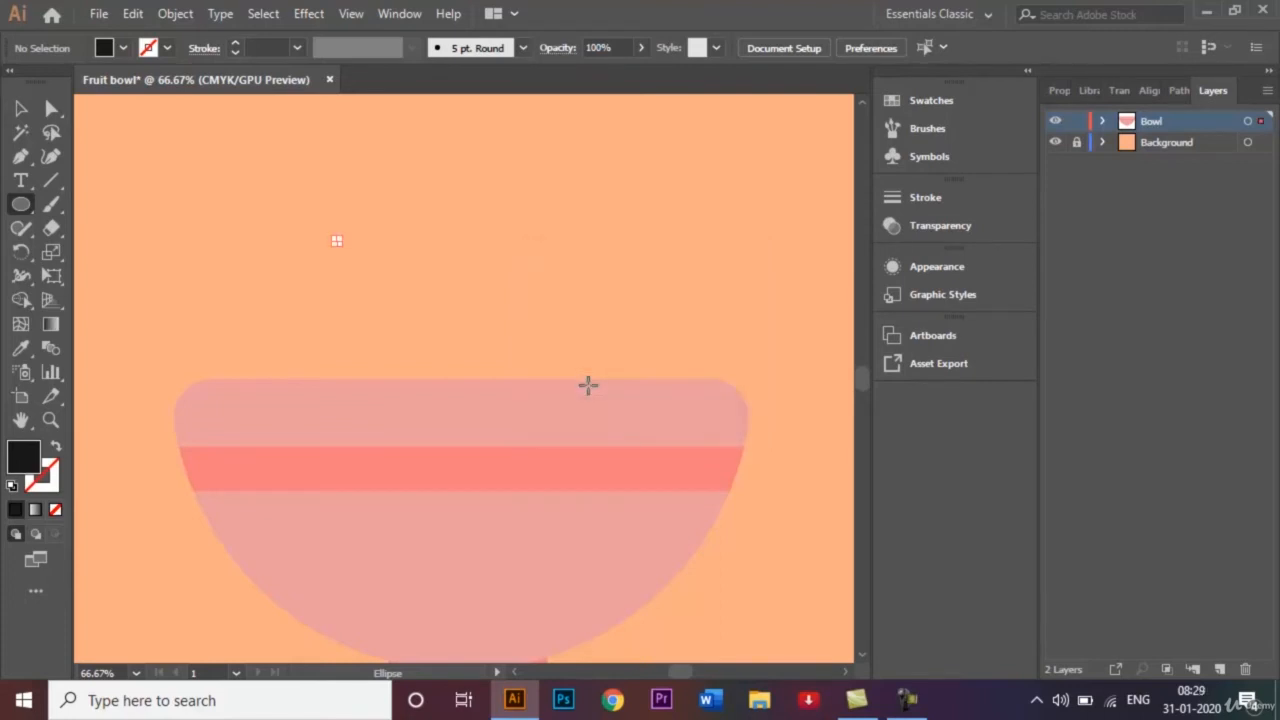
{"action": "key", "text": "ctrl+z"}
Step: Draw a small near-black circle freehand above the bowl as the first grape, and deselect it
{"action": "left_click_drag", "start_coordinate": [329, 204], "coordinate": [364, 243]}
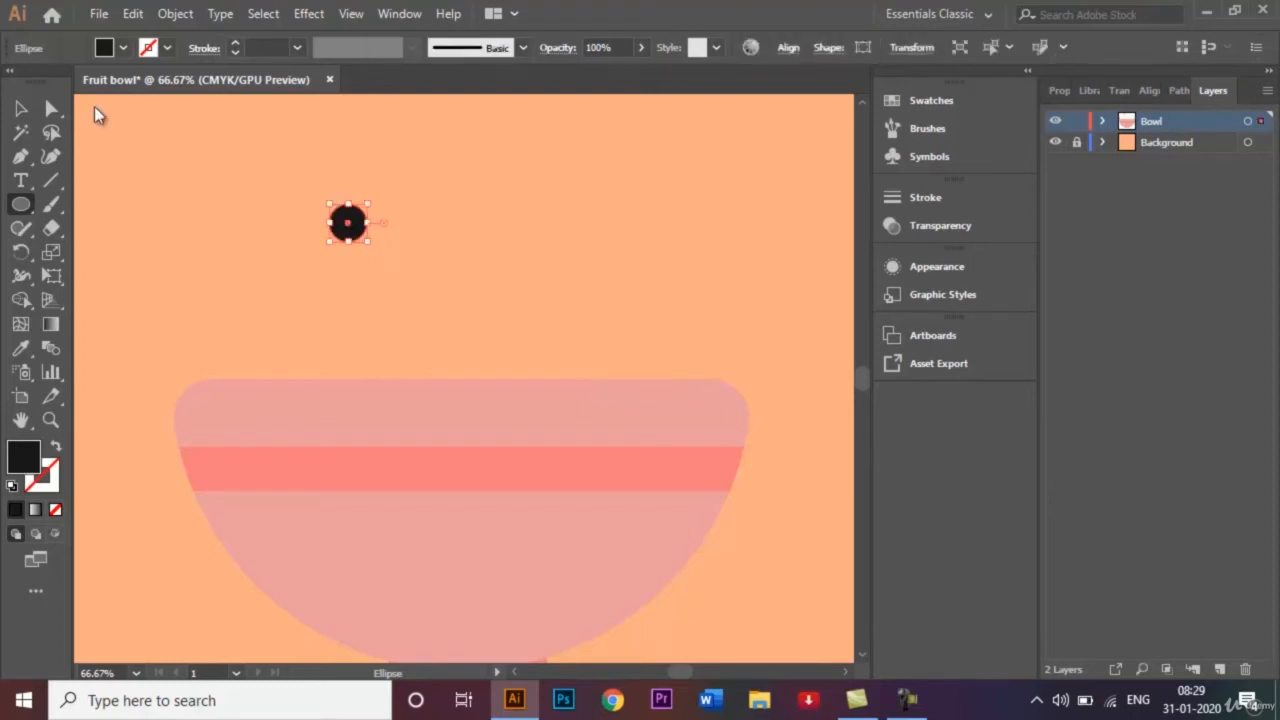
{"action": "left_click", "coordinate": [19, 108]}
{"action": "left_click", "coordinate": [300, 234]}
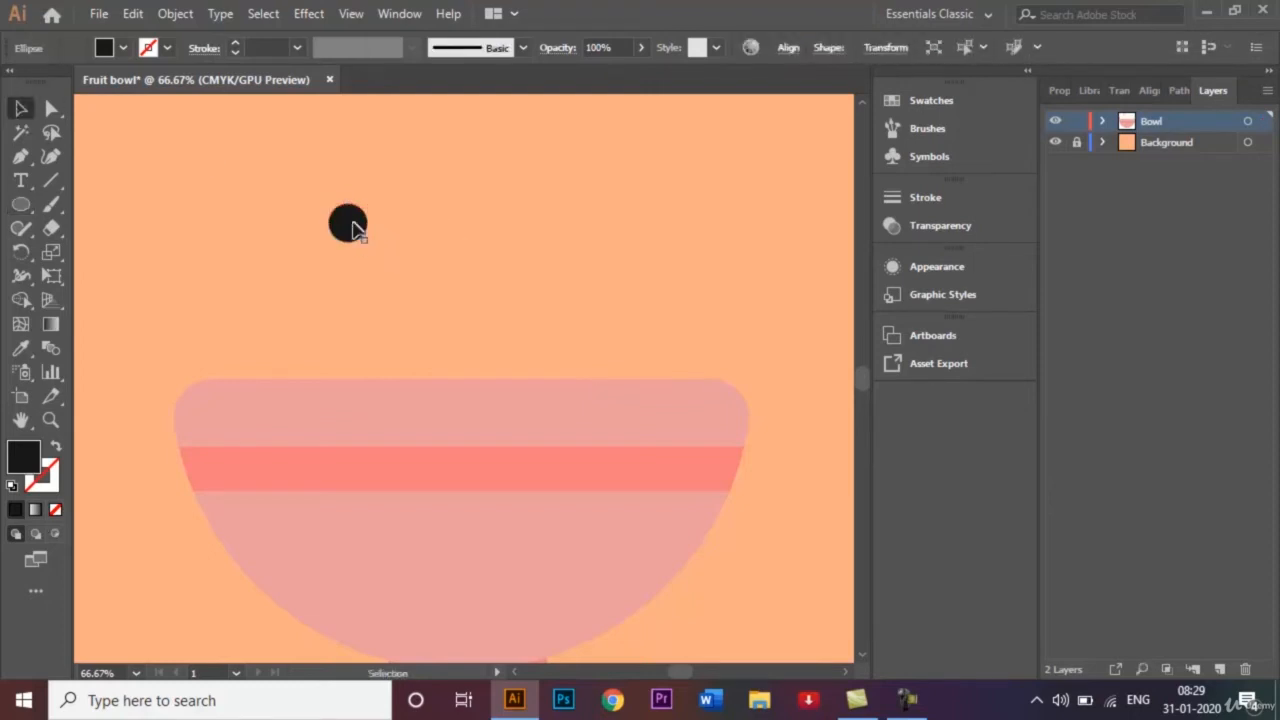
Step: Duplicate the black circle repeatedly into an overlapping grape cluster that tapers downward, and deselect everything
{"action": "left_click_drag", "start_coordinate": [351, 229], "coordinate": [348, 228]}
{"action": "left_click_drag", "start_coordinate": [348, 228], "coordinate": [367, 272]}
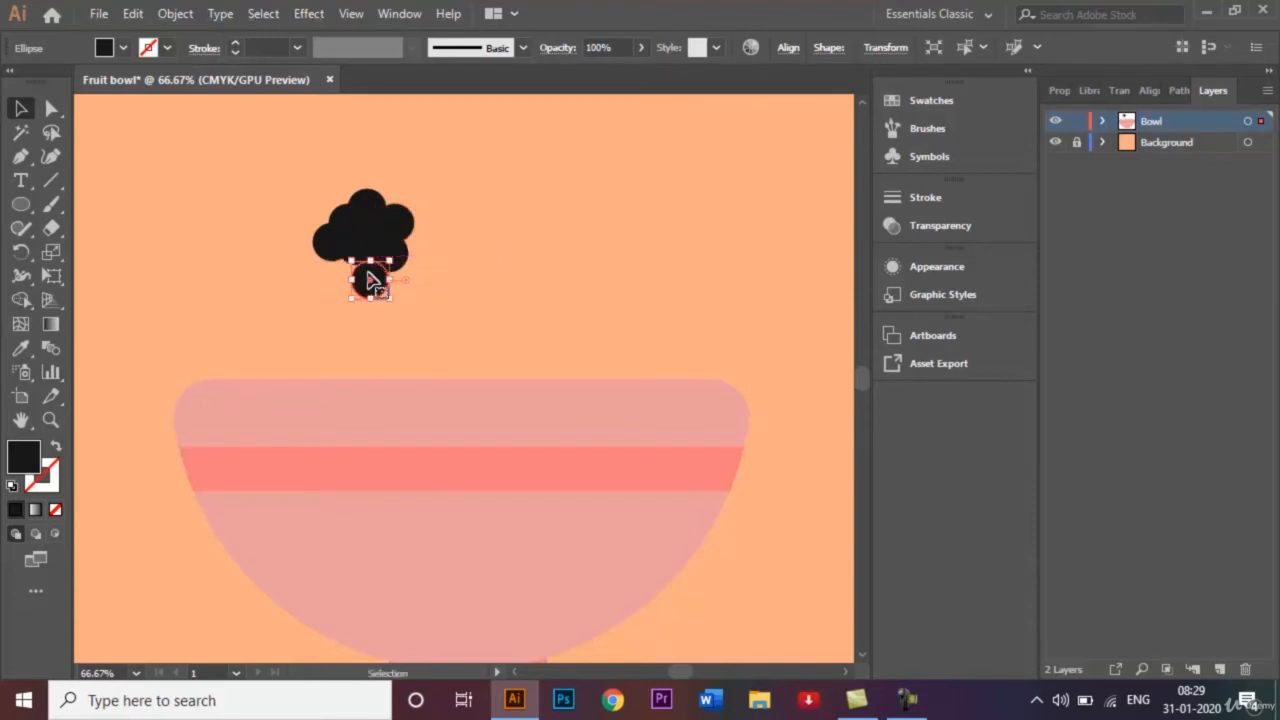
{"action": "key", "text": "ctrl+plus"}
{"action": "key", "text": "ctrl+plus"}
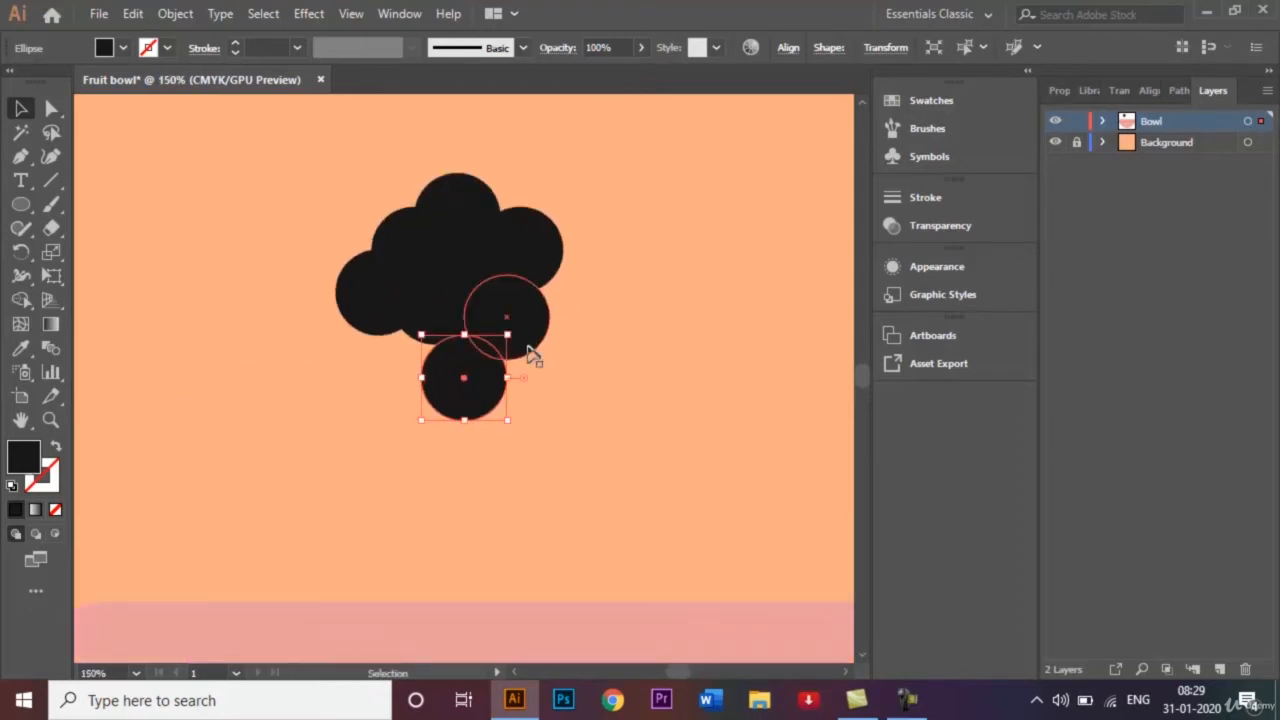
{"action": "left_click_drag", "start_coordinate": [480, 372], "coordinate": [407, 212]}
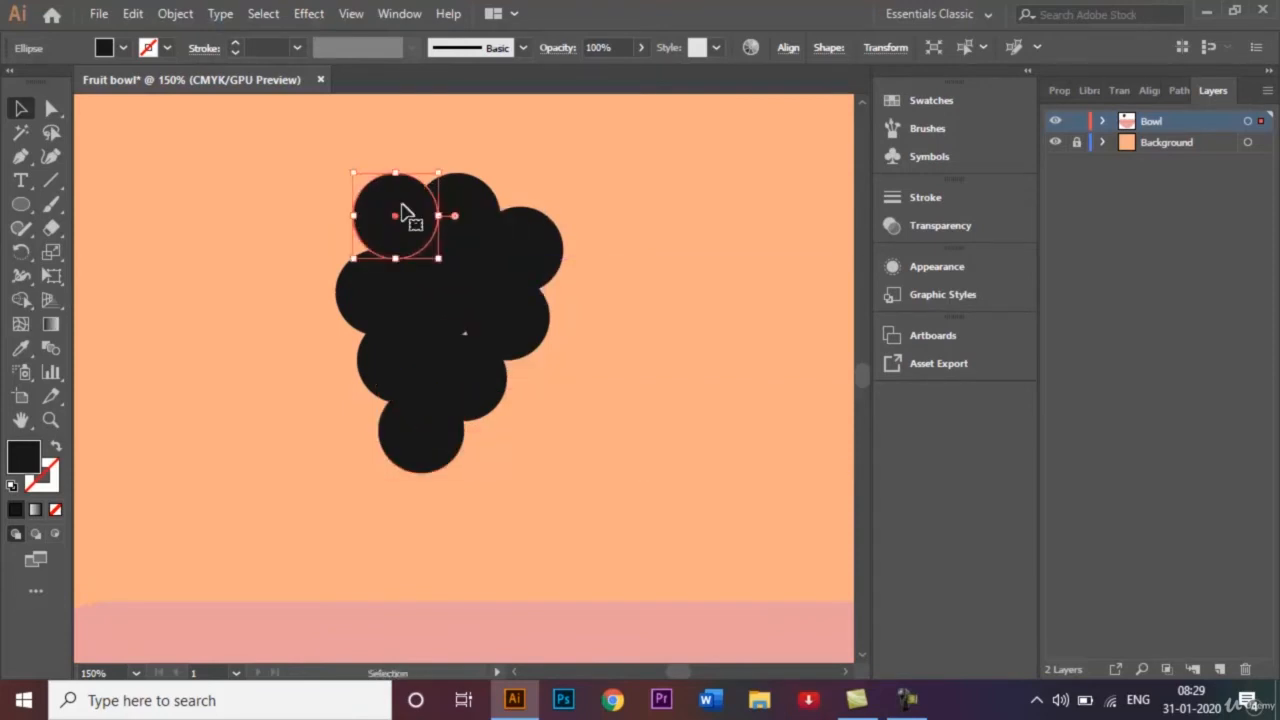
{"action": "left_click", "coordinate": [140, 174]}
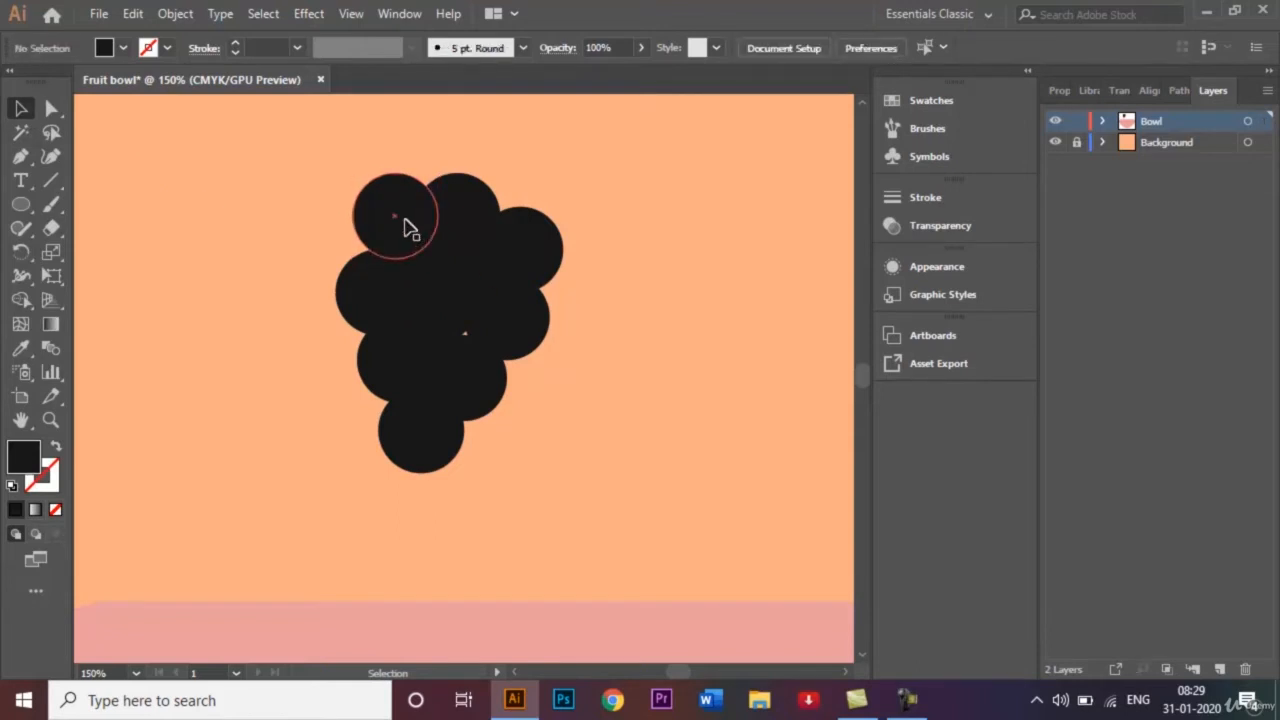
Step: Undo moving the cluster's upper-left grape, and shift the right-hand grape slightly inward to close the gap in the cluster
{"action": "left_click_drag", "start_coordinate": [410, 228], "coordinate": [484, 338]}
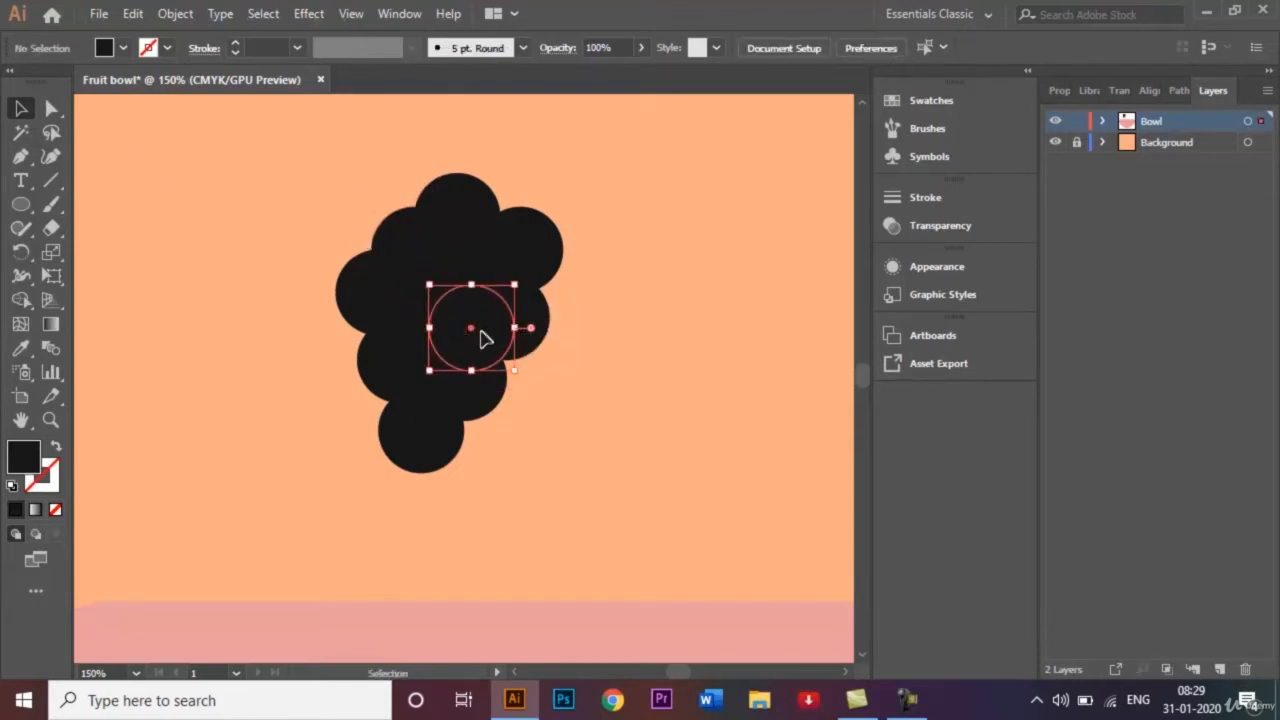
{"action": "key", "text": "ctrl+z"}
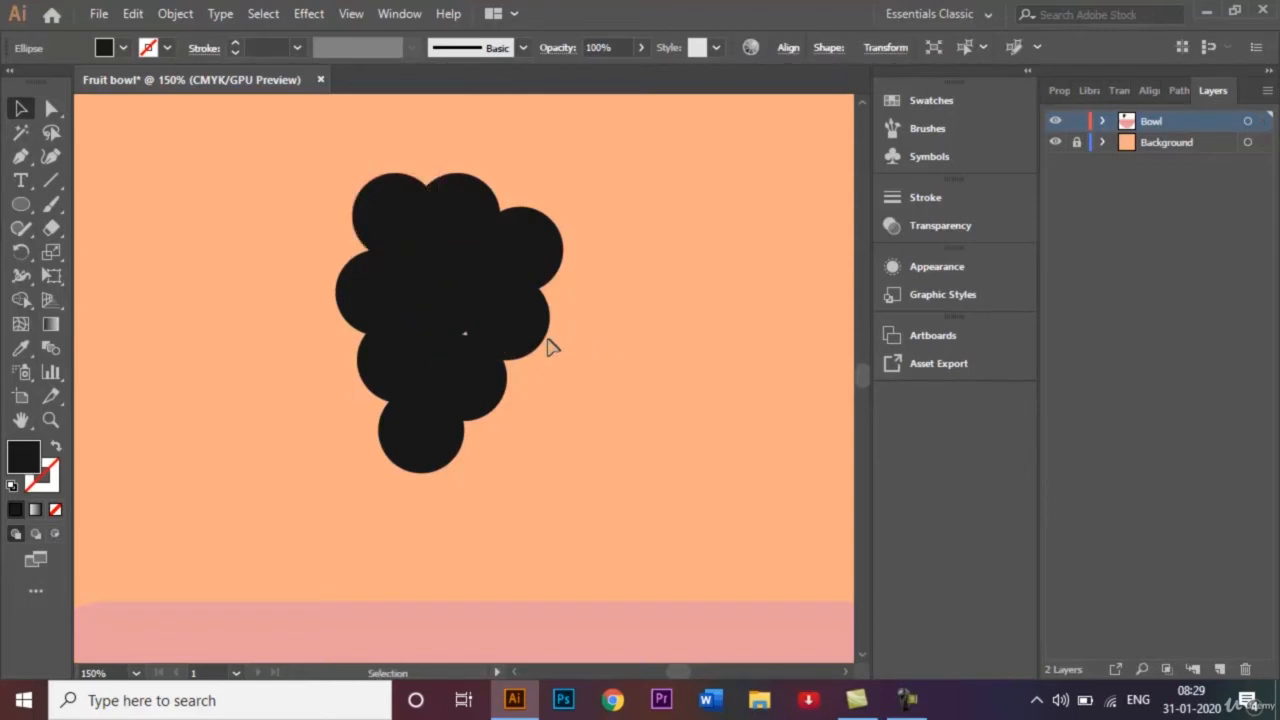
{"action": "left_click", "coordinate": [531, 343]}
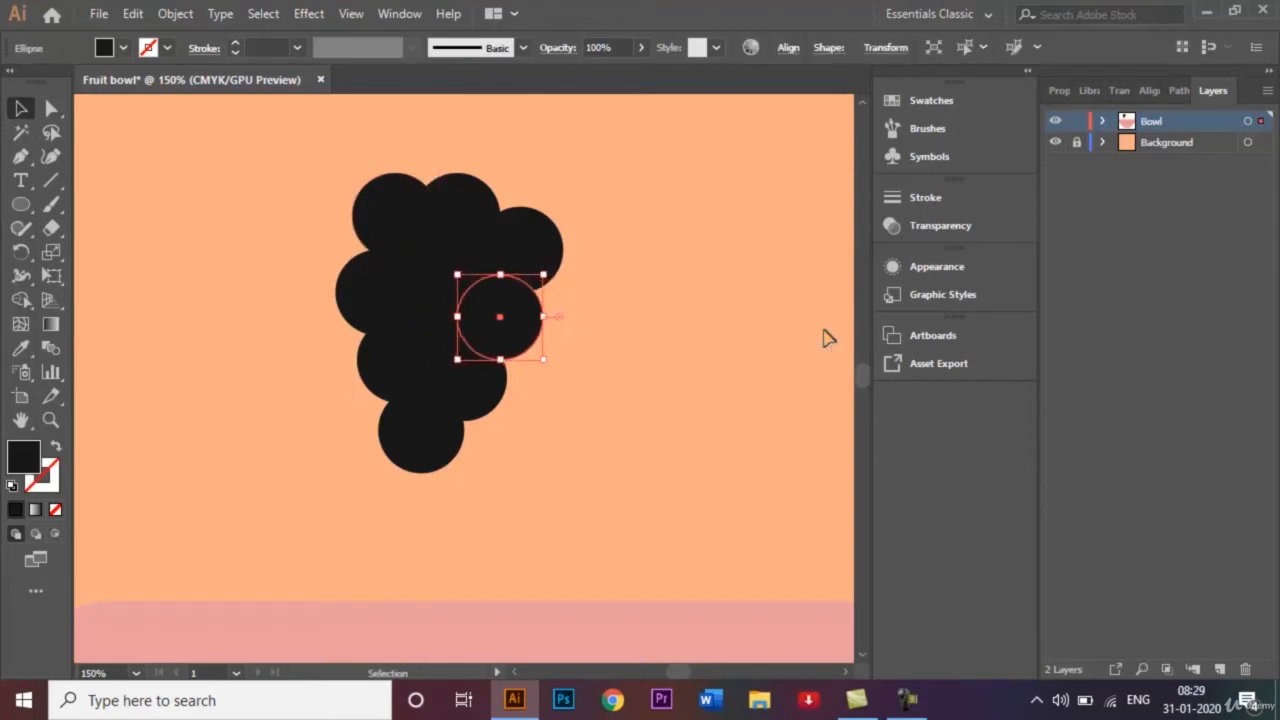
{"action": "left_click", "coordinate": [706, 305]}
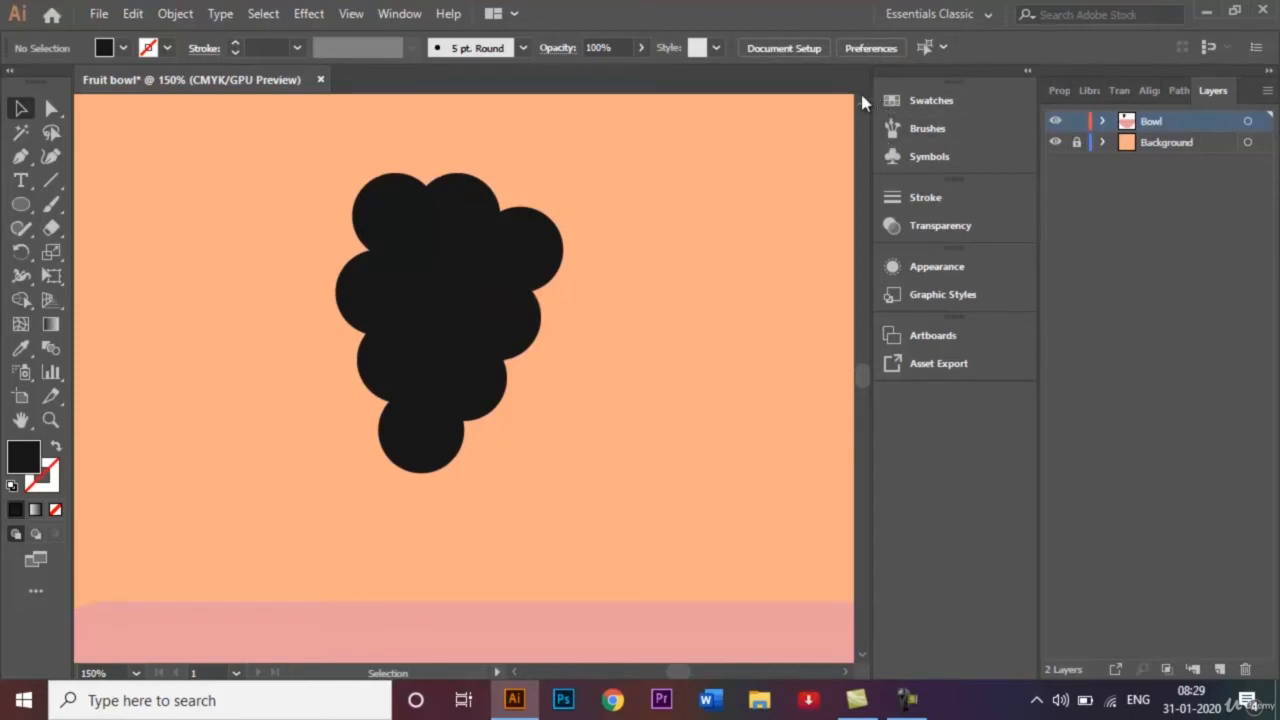
Step: Draw a green circle without a stroke to the upper left of the grapes, and place an overlapping copy of it directly to its right
{"action": "scroll", "coordinate": [860, 107], "scroll_direction": "up", "scroll_amount": 3}
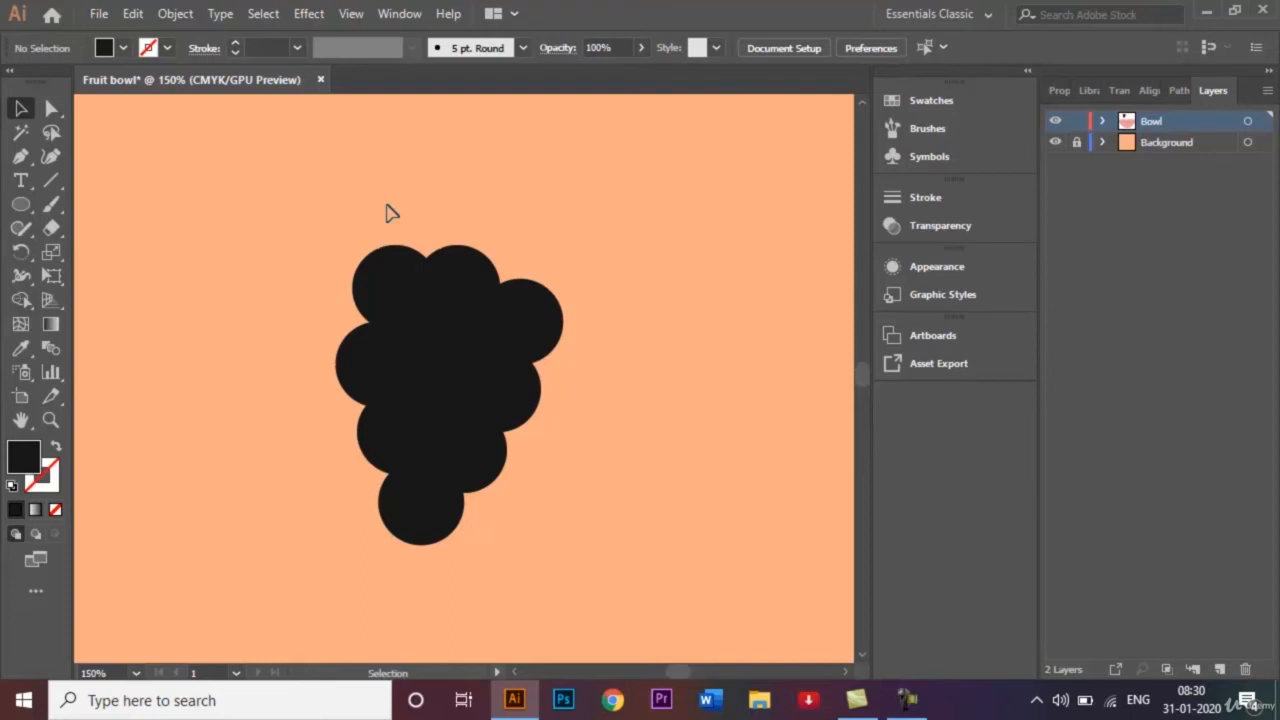
{"action": "left_click", "coordinate": [20, 206]}
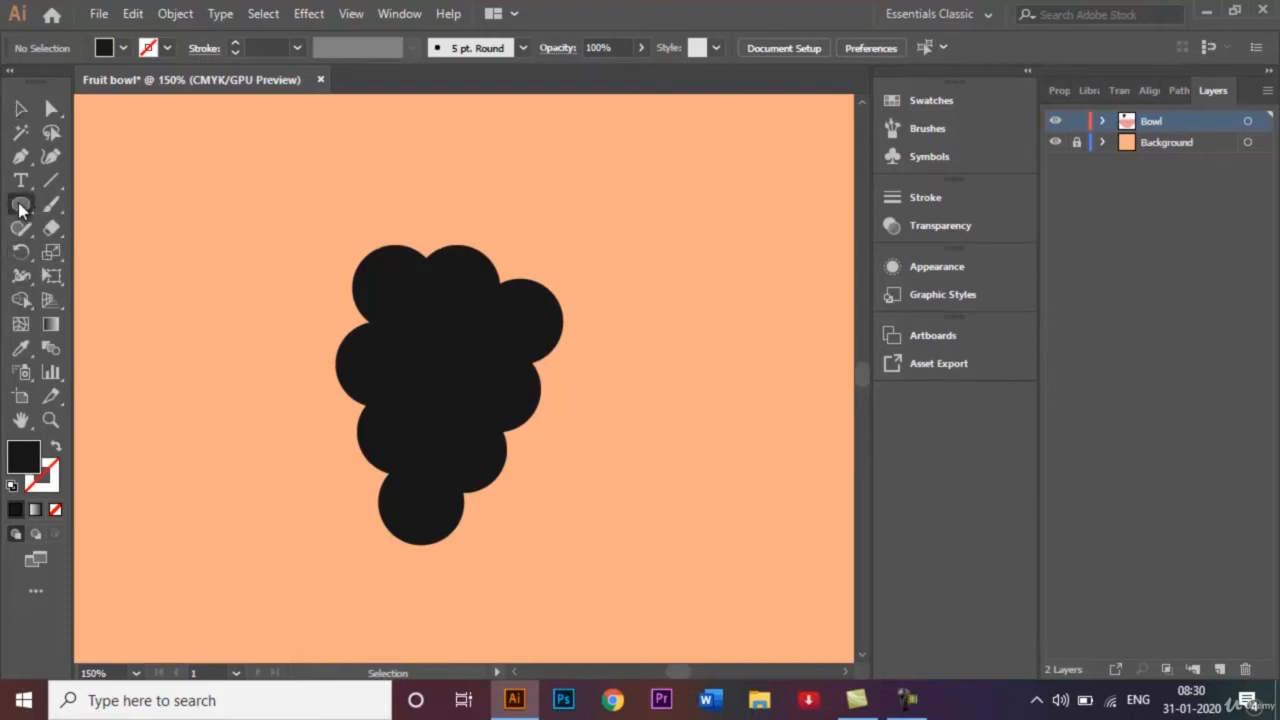
{"action": "left_click", "coordinate": [122, 48]}
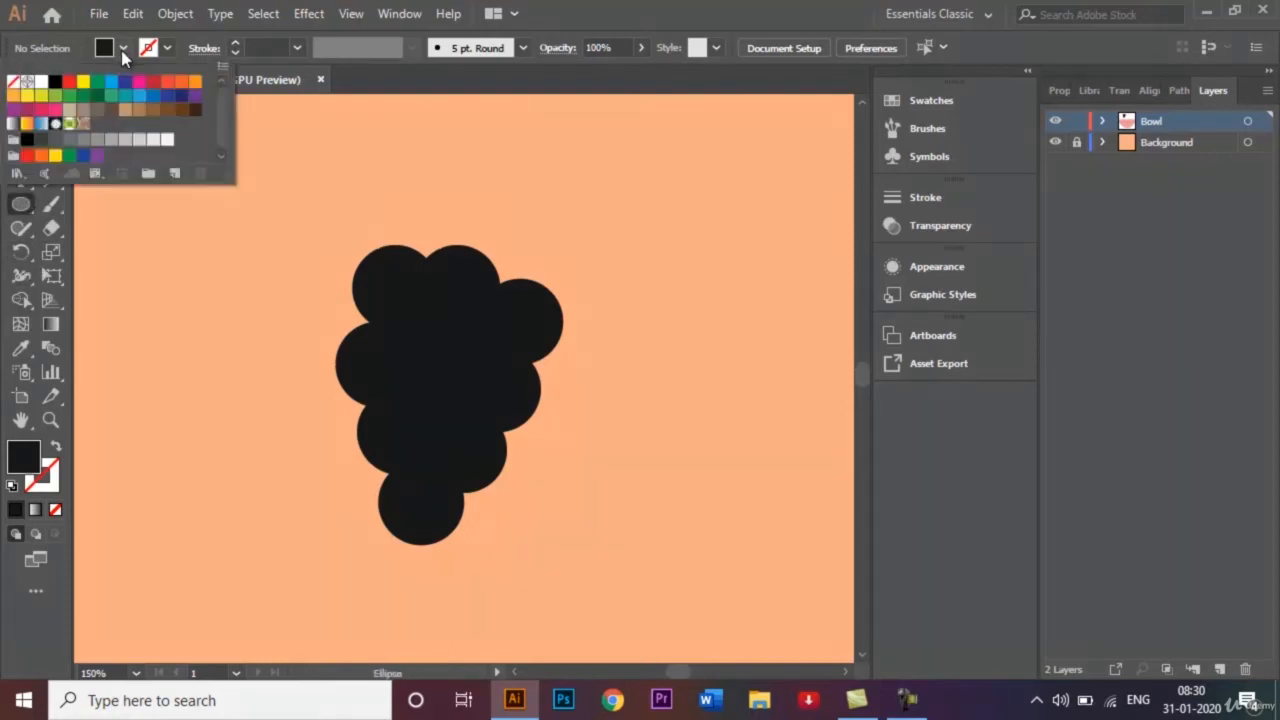
{"action": "left_click", "coordinate": [69, 104]}
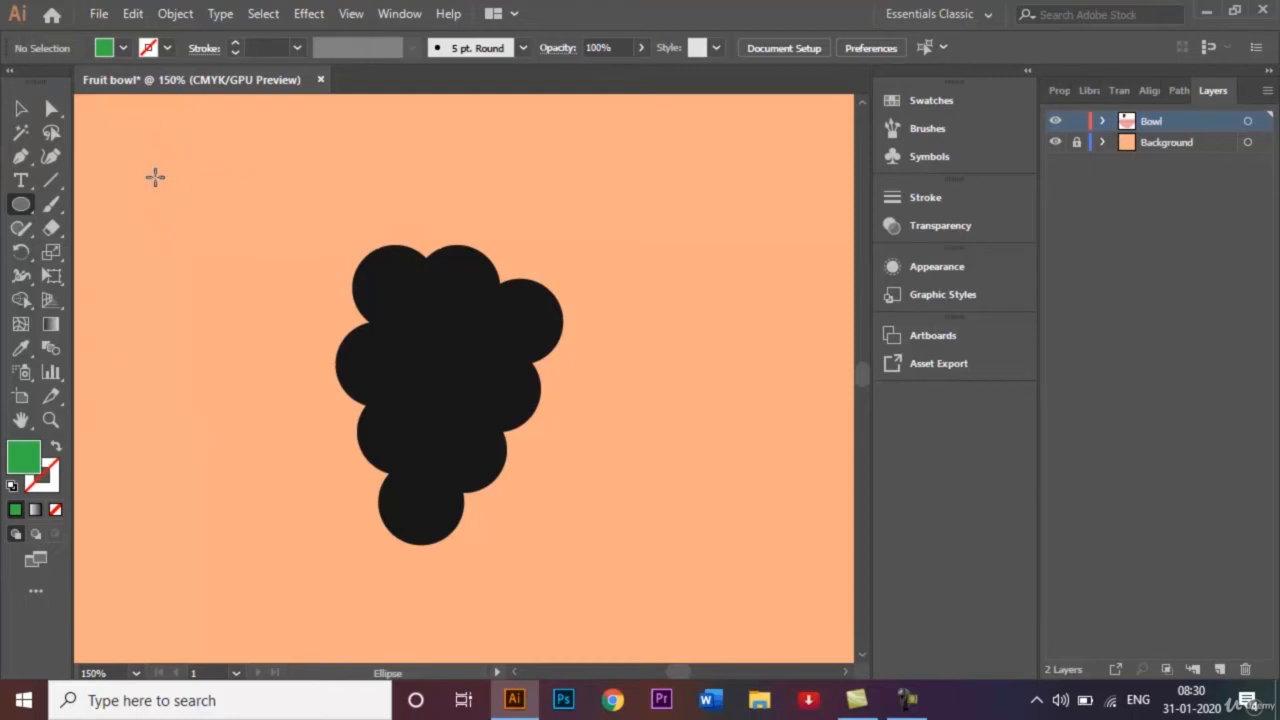
{"action": "left_click_drag", "start_coordinate": [155, 177], "coordinate": [224, 247]}
{"action": "left_click", "coordinate": [20, 110]}
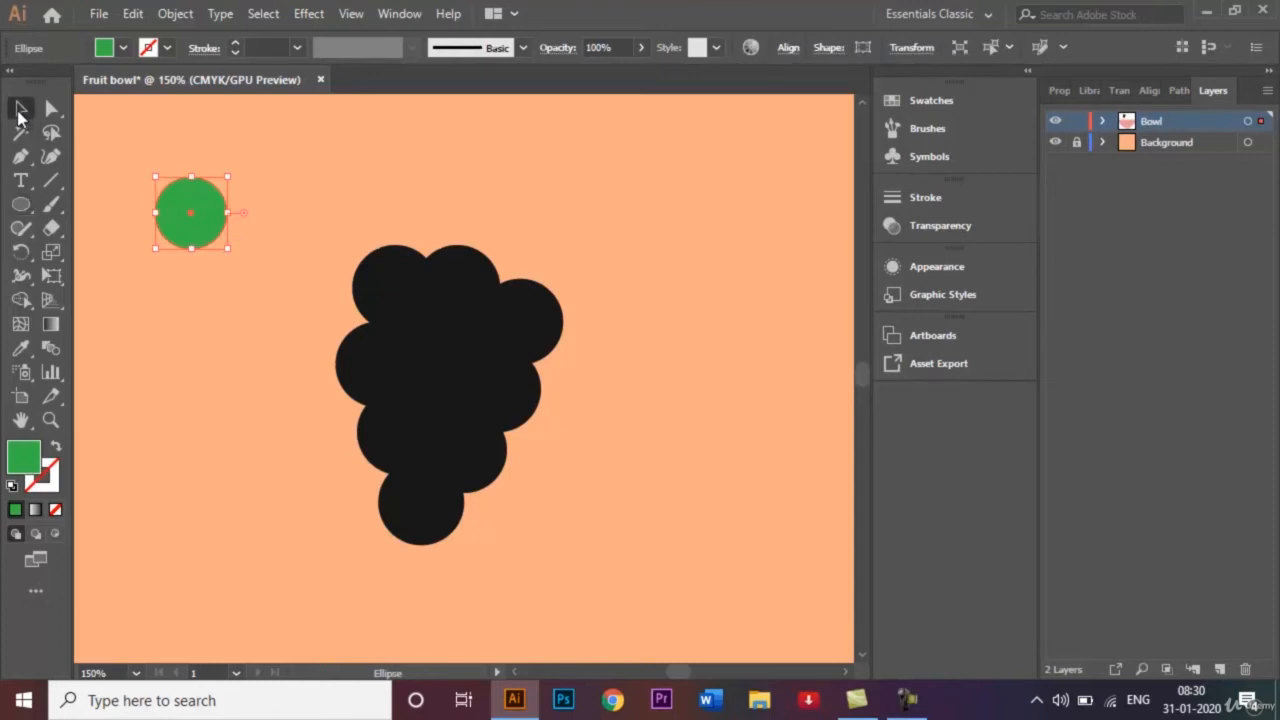
{"action": "left_click", "coordinate": [20, 112]}
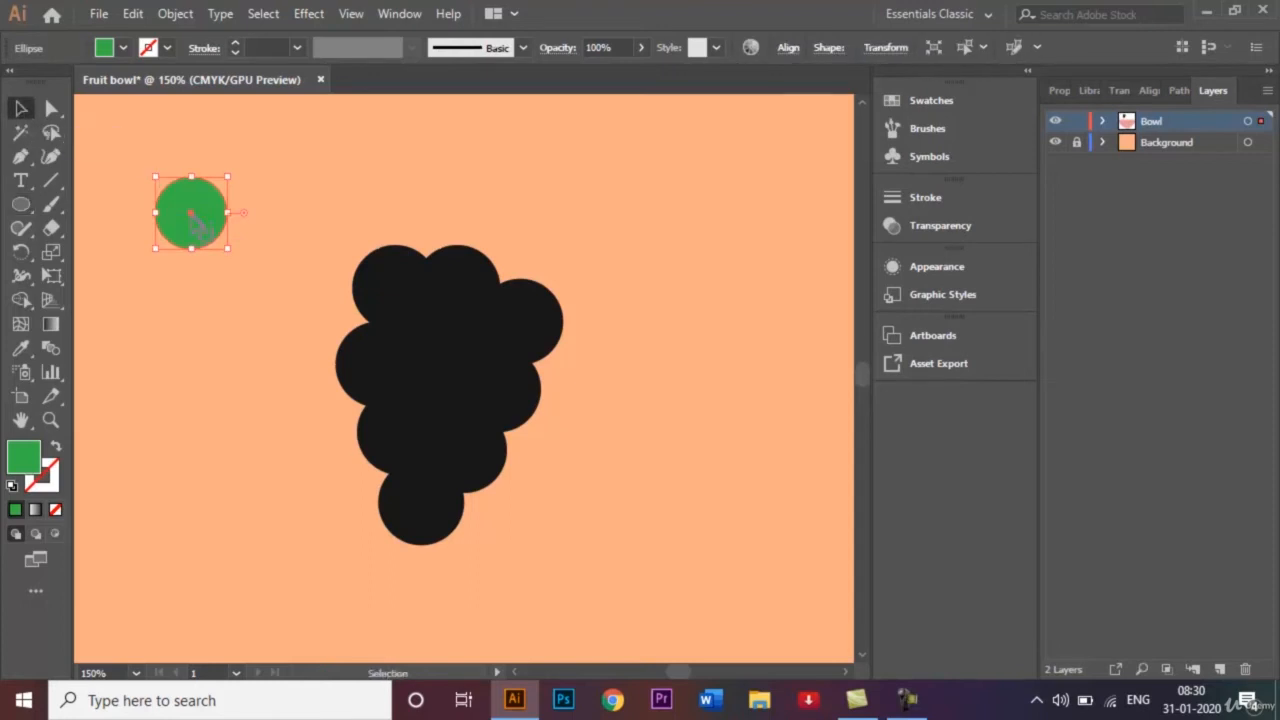
{"action": "left_click_drag", "start_coordinate": [197, 225], "coordinate": [237, 228]}
{"action": "left_click", "coordinate": [238, 157]}
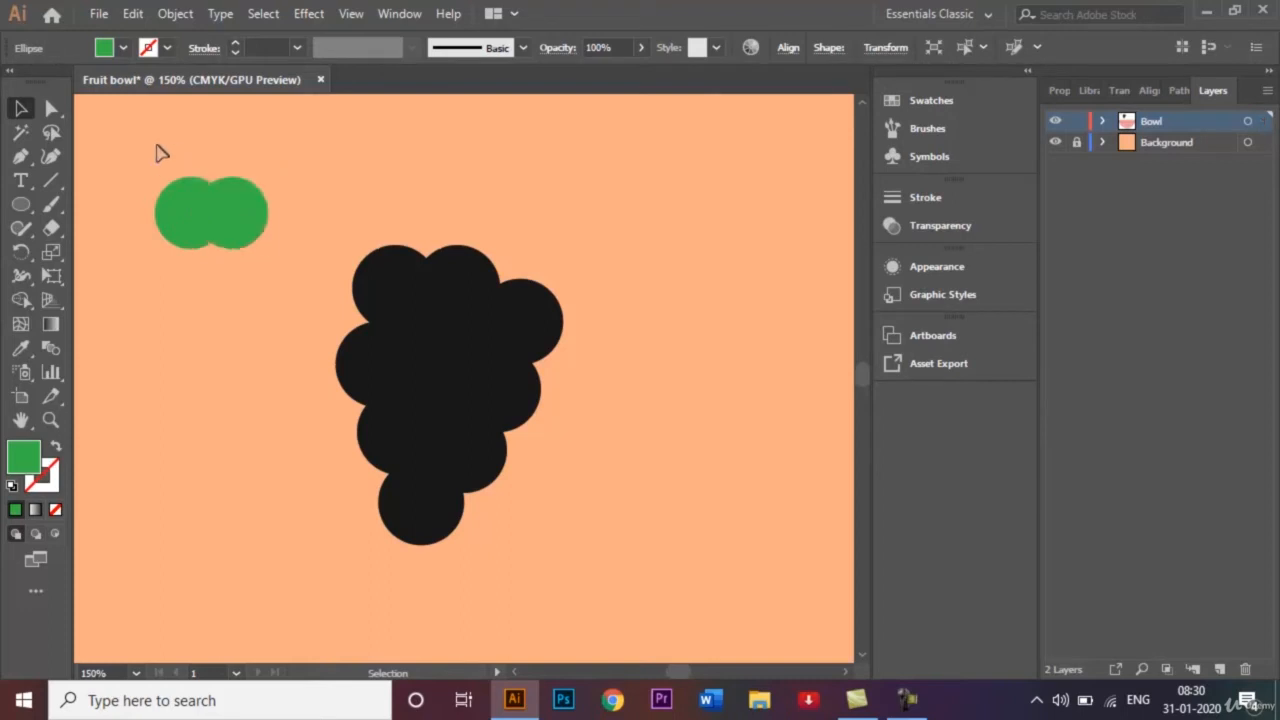
Step: Select both green circles and reduce them to their overlapping leaf shape with the Shape Builder tool
{"action": "key", "text": "ctrl+a"}
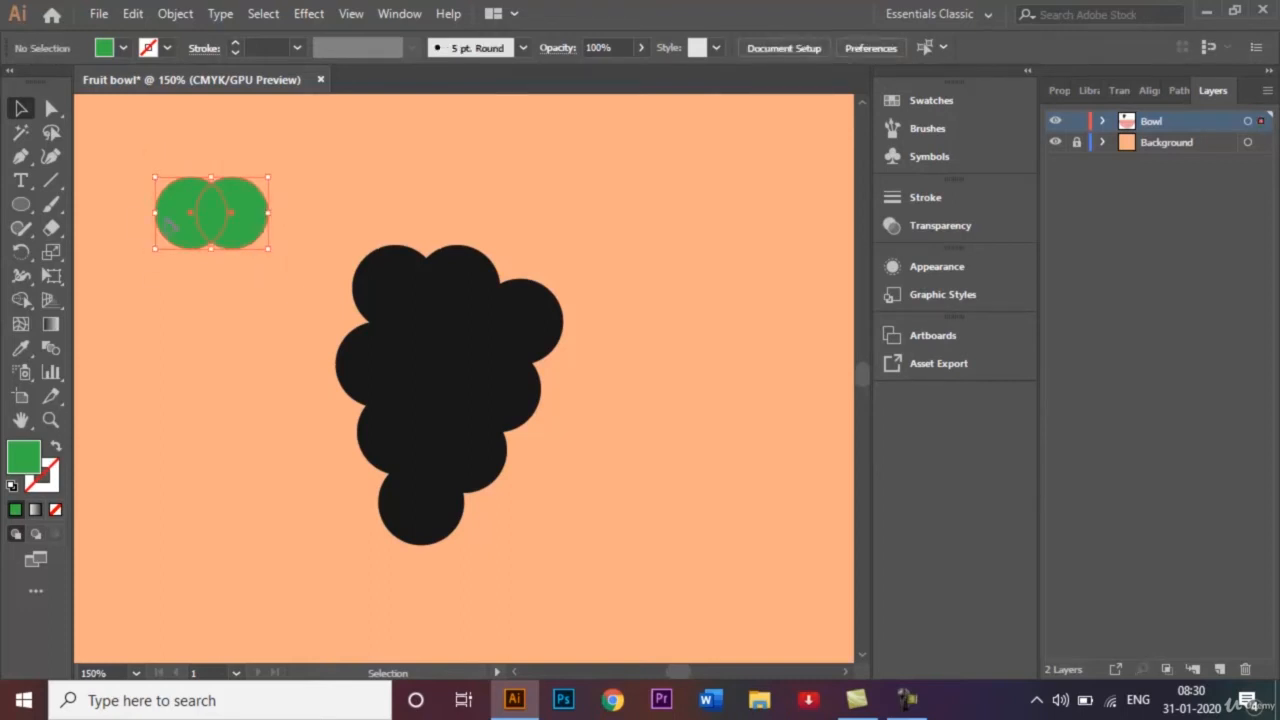
{"action": "left_click", "coordinate": [20, 299]}
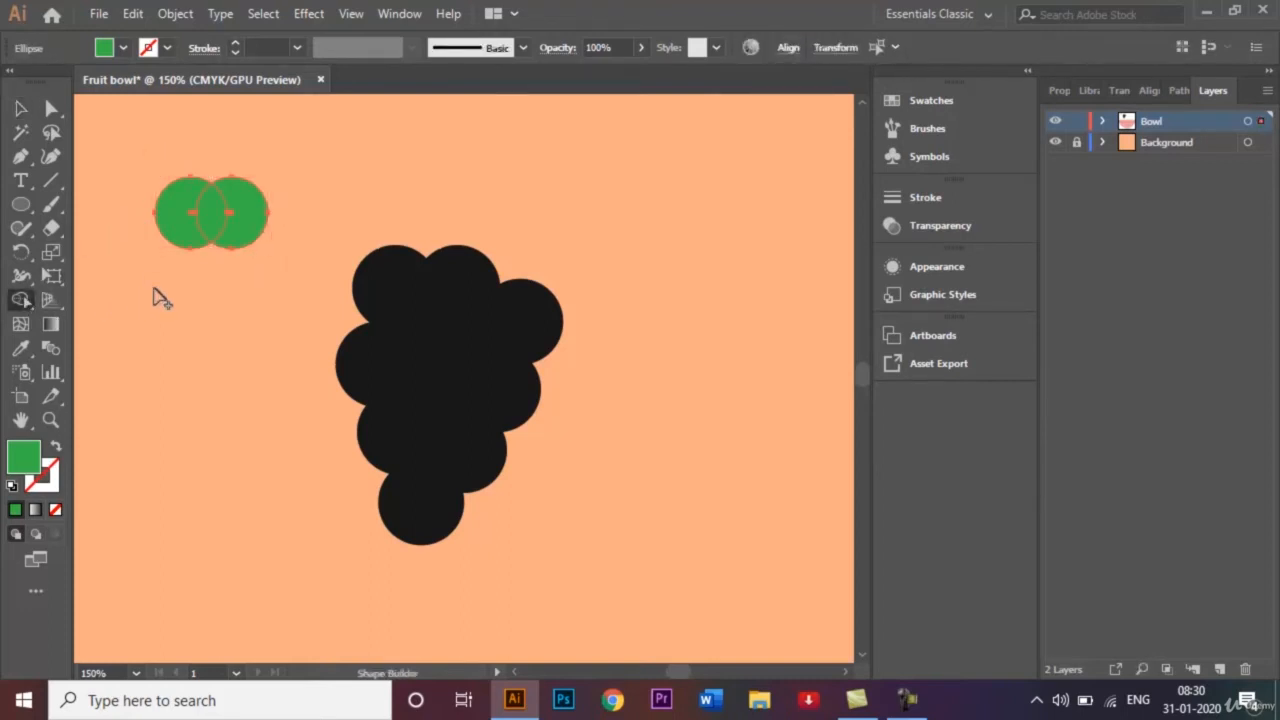
{"action": "mouse_move", "coordinate": [182, 285]}
{"action": "left_mouse_down"}
{"action": "mouse_move", "coordinate": [176, 156]}
{"action": "mouse_move", "coordinate": [242, 177]}
{"action": "mouse_move", "coordinate": [245, 295]}
{"action": "left_mouse_up"}
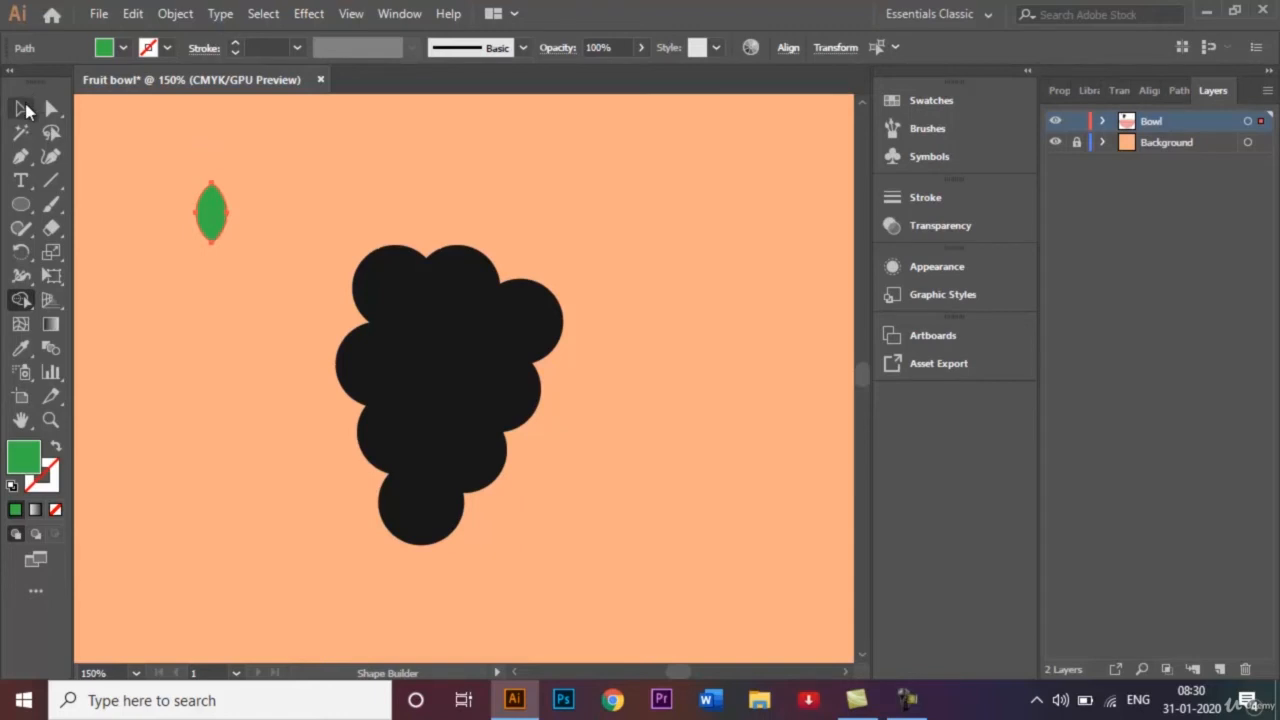
Step: Rotate the green leaf so it leans up to the left, place it at the cluster's upper-left top, and deselect it
{"action": "left_click", "coordinate": [22, 108]}
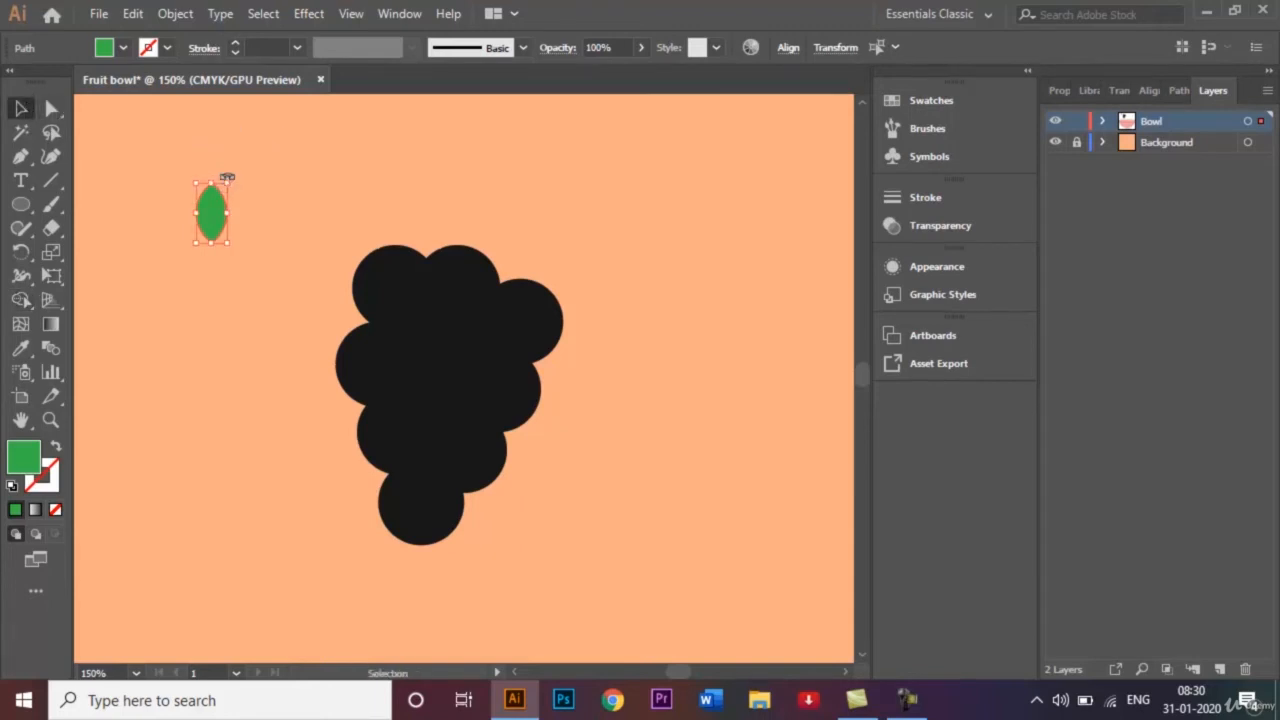
{"action": "key", "text": "shift"}
{"action": "left_click_drag", "start_coordinate": [227, 177], "coordinate": [189, 150]}
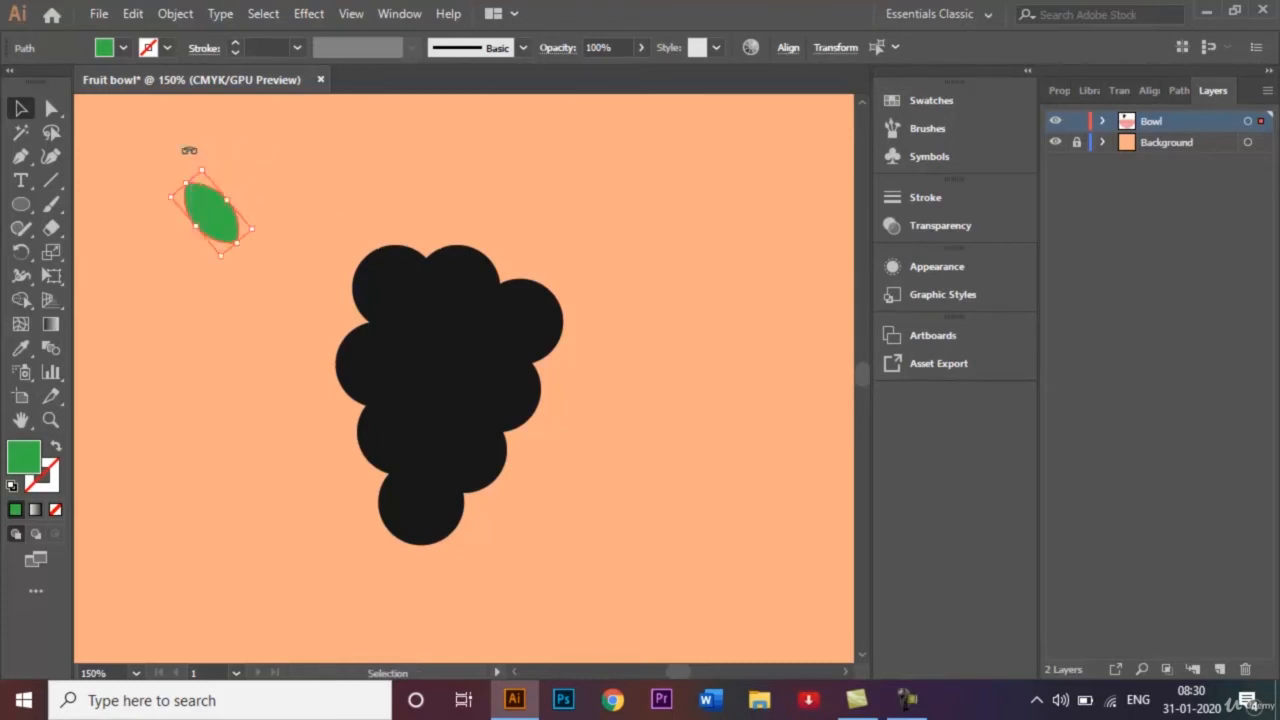
{"action": "left_click_drag", "start_coordinate": [215, 212], "coordinate": [414, 229]}
{"action": "key", "text": "Down"}
{"action": "key", "text": "Down"}
{"action": "key", "text": "Down"}
{"action": "key", "text": "Down"}
{"action": "key", "text": "Down"}
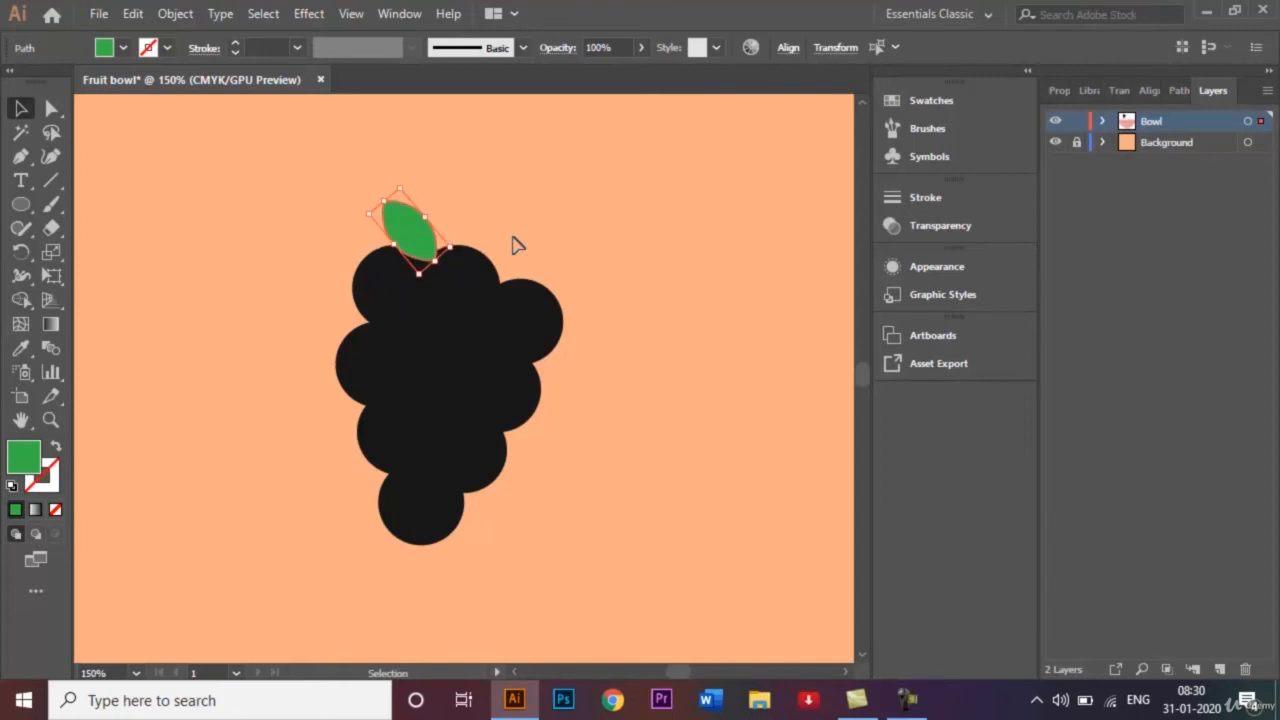
{"action": "left_click", "coordinate": [536, 214]}
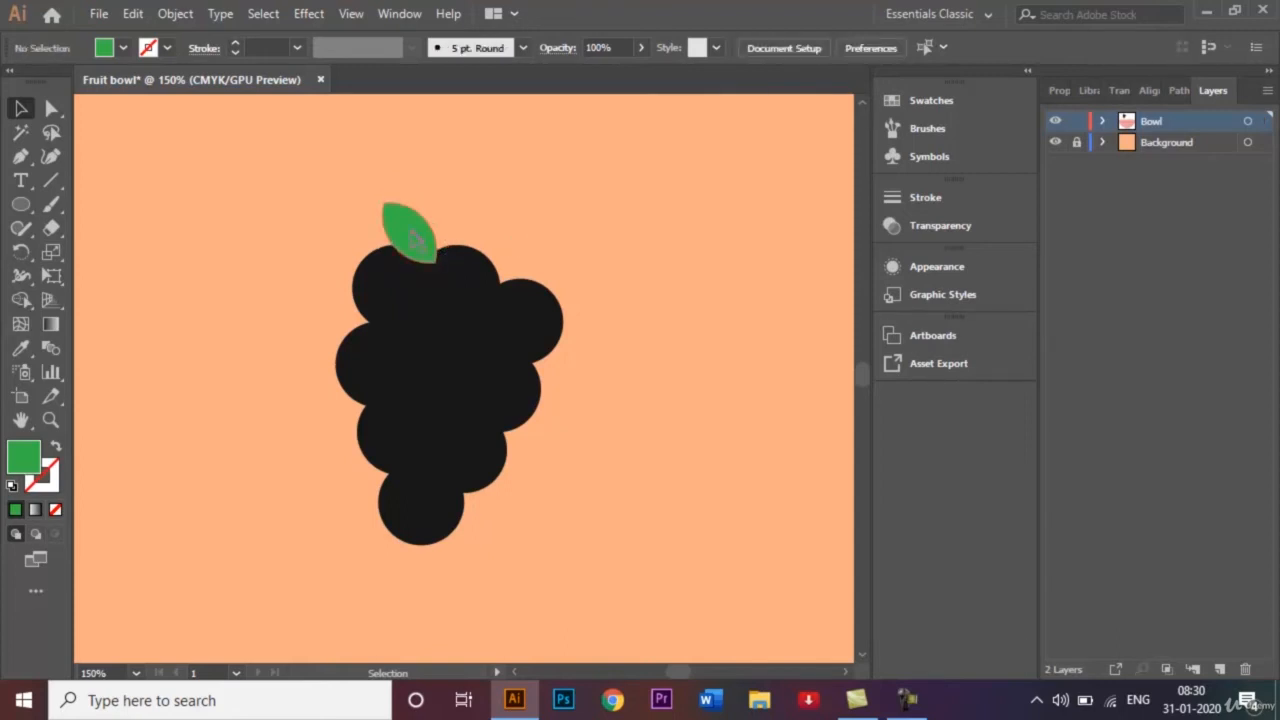
Step: Place a copy of the leaf at the cluster's upper right, rotated so it leans up to the right, and deselect it
{"action": "left_click_drag", "start_coordinate": [411, 236], "coordinate": [535, 213]}
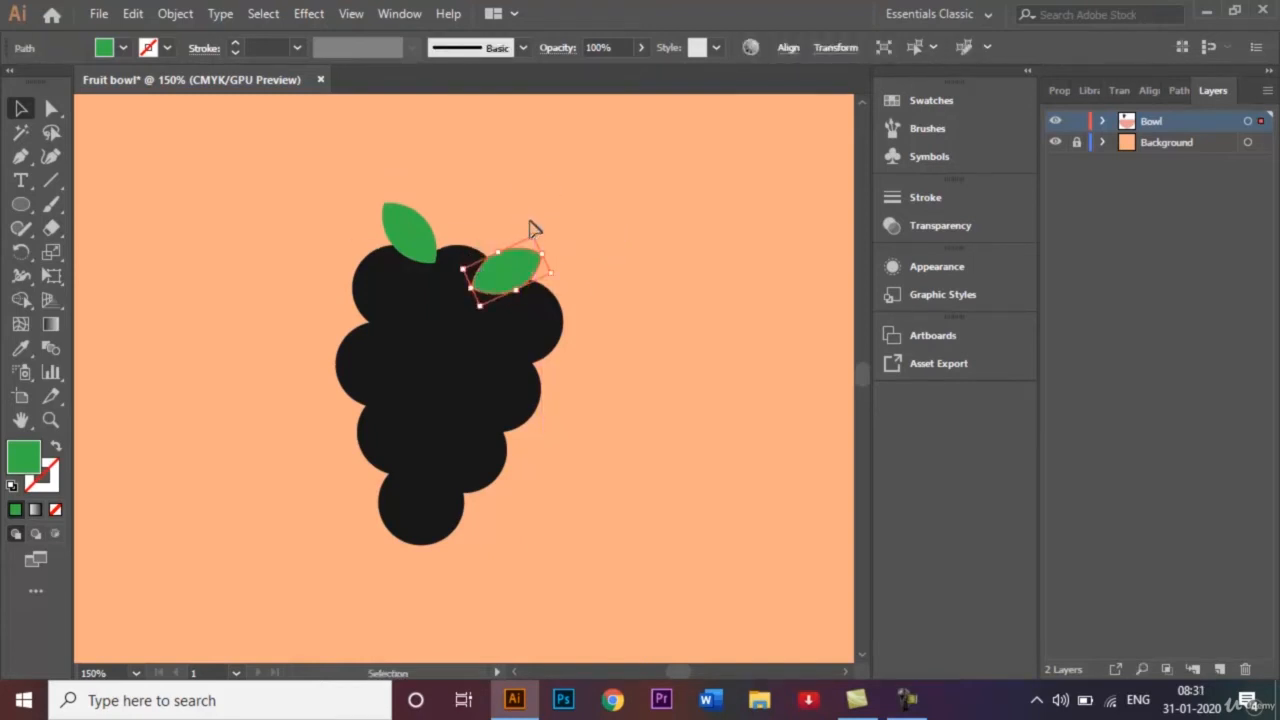
{"action": "left_click_drag", "start_coordinate": [534, 227], "coordinate": [524, 226]}
{"action": "left_click", "coordinate": [566, 217]}
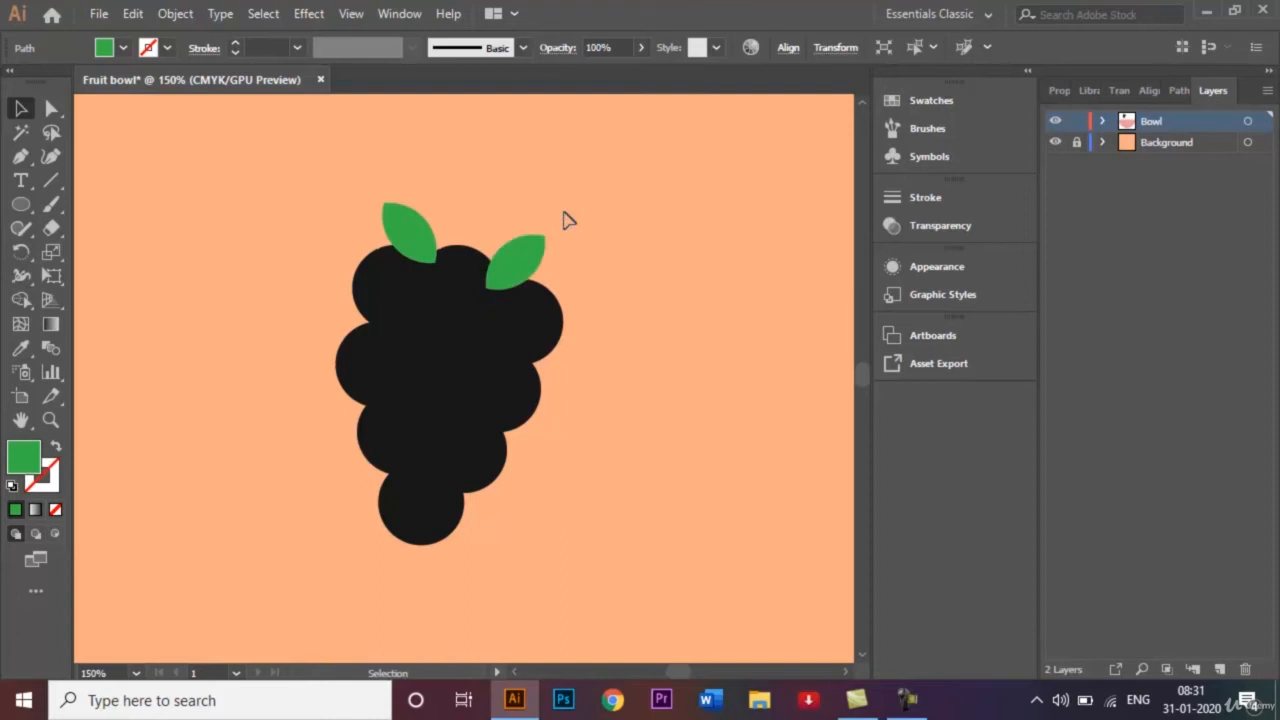
Step: Select both leaves and send them to the back so their bases sit behind the grapes
{"action": "left_click", "coordinate": [520, 262]}
{"action": "left_click", "coordinate": [408, 230], "text": "shift"}
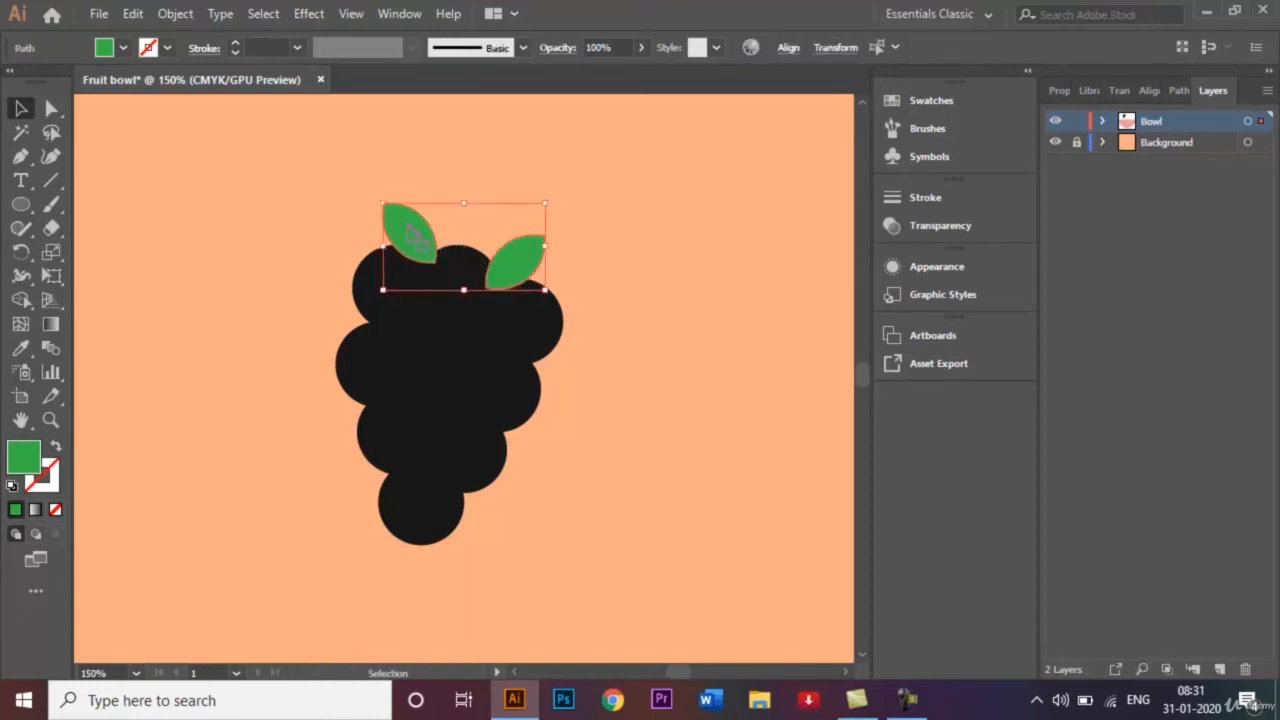
{"action": "right_click", "coordinate": [410, 234]}
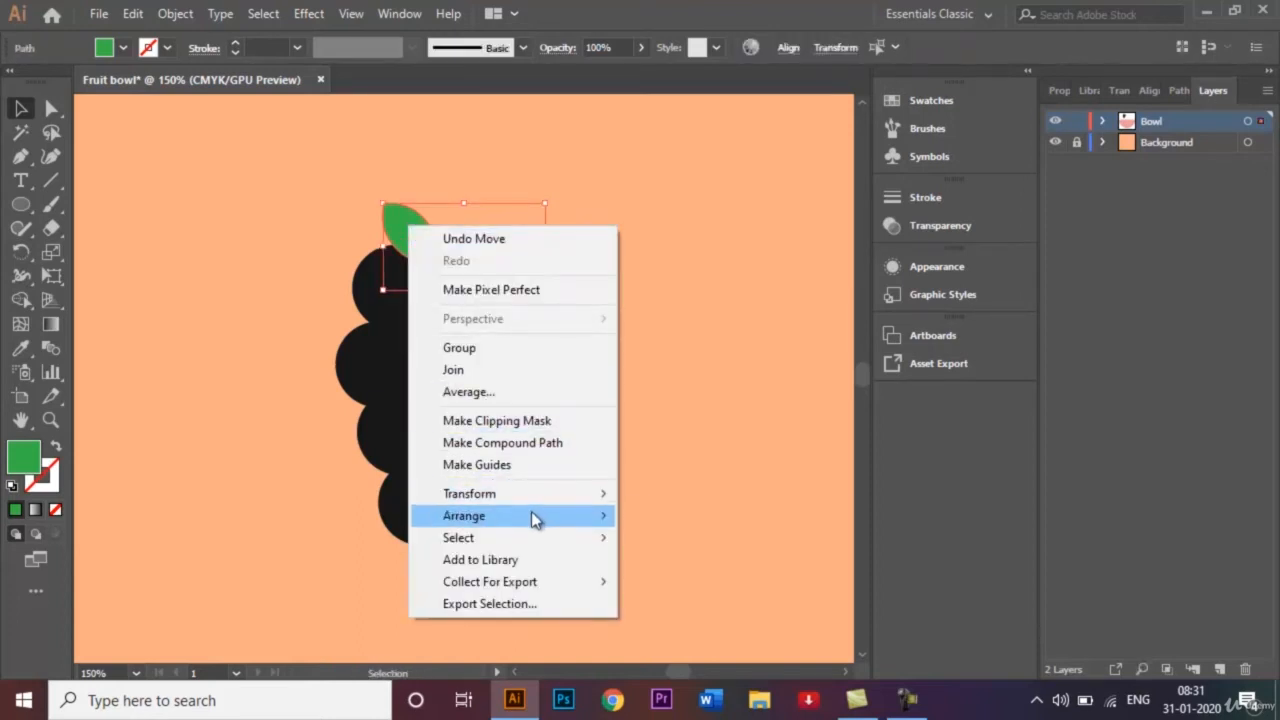
{"action": "mouse_move", "coordinate": [553, 525]}
{"action": "left_click", "coordinate": [706, 582]}
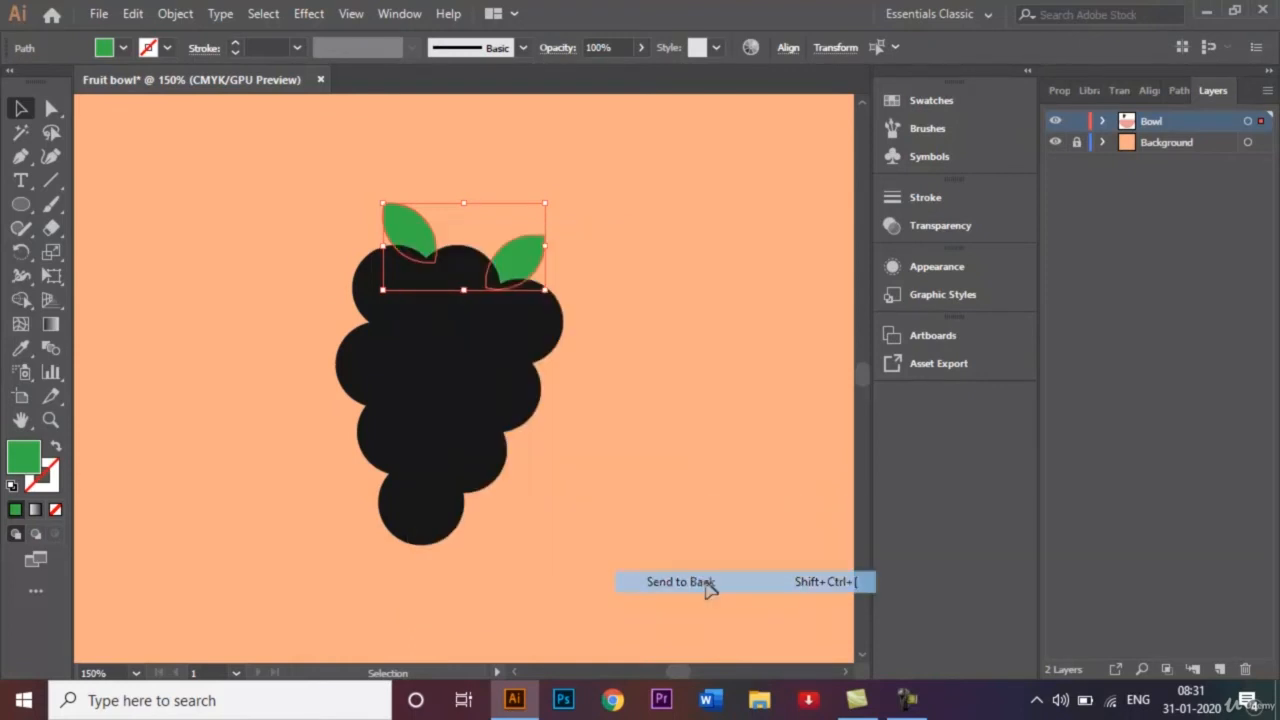
{"action": "left_click", "coordinate": [658, 440]}
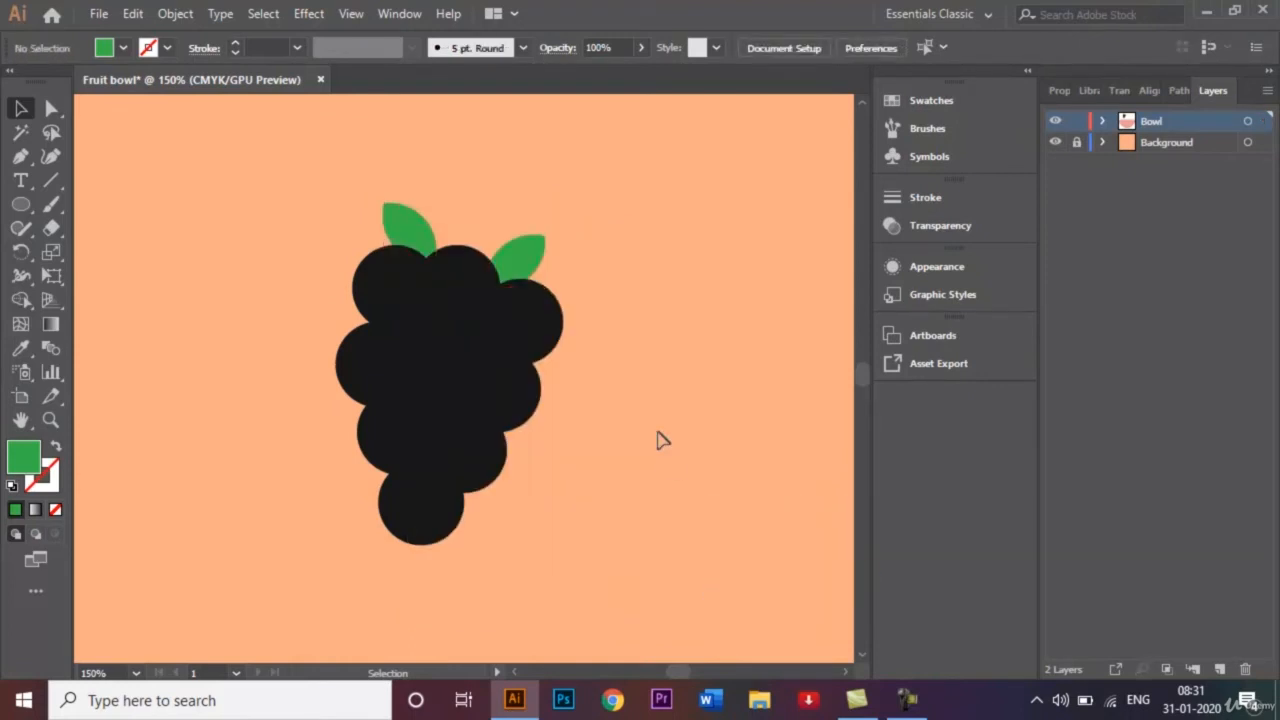
{"action": "key", "text": "ctrl+minus"}
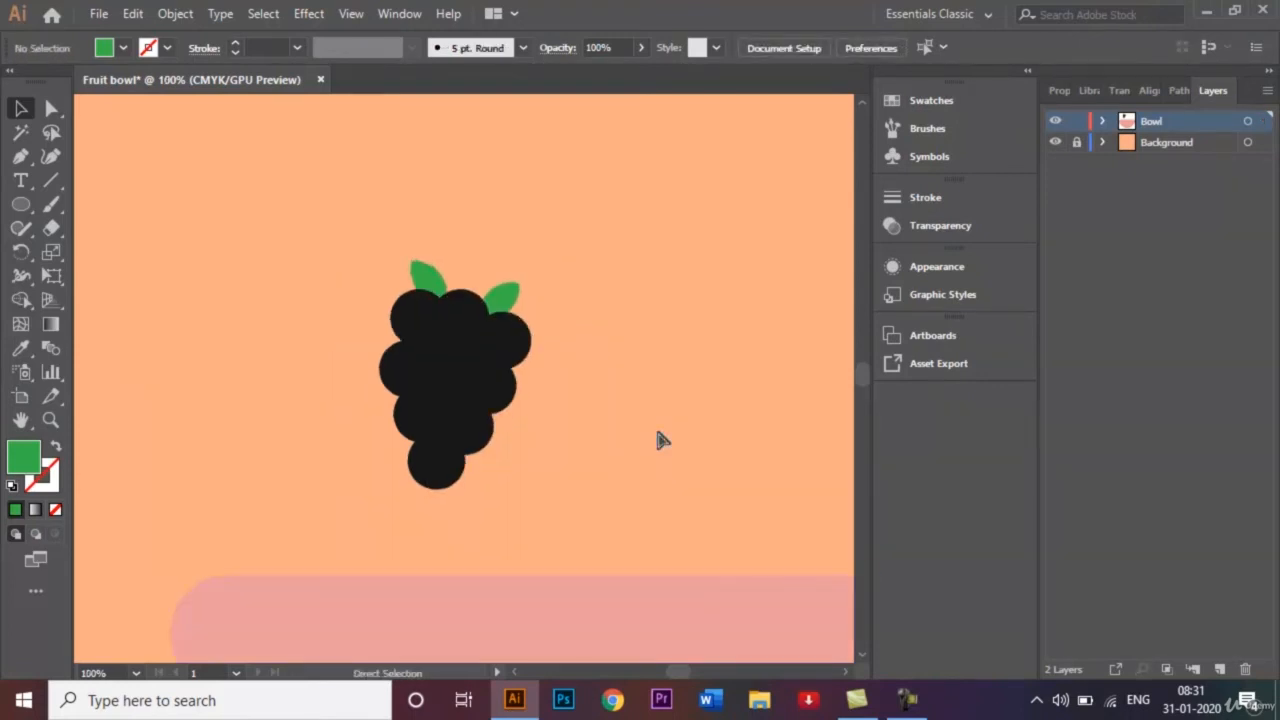
{"action": "key", "text": "ctrl+equal"}
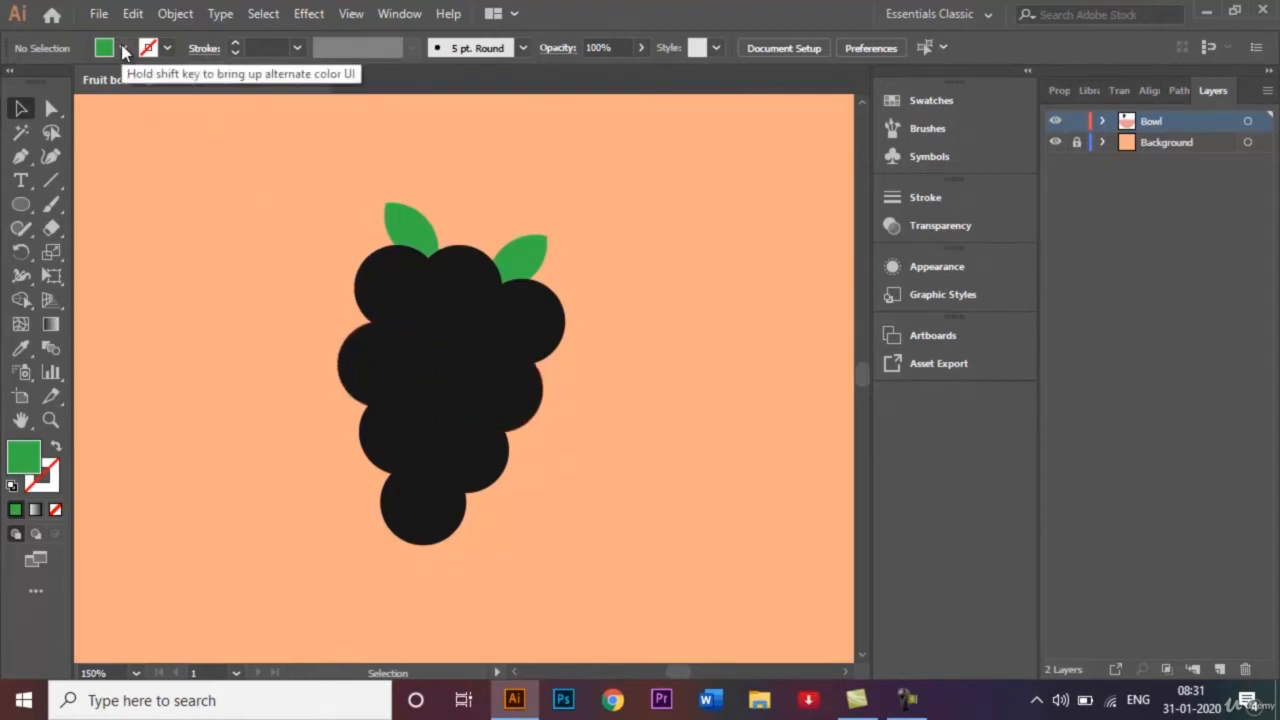
Step: Draw a curved grey highlight line with no fill inside the left edge of the upper-left grape using the Pen tool
{"action": "left_click", "coordinate": [24, 160]}
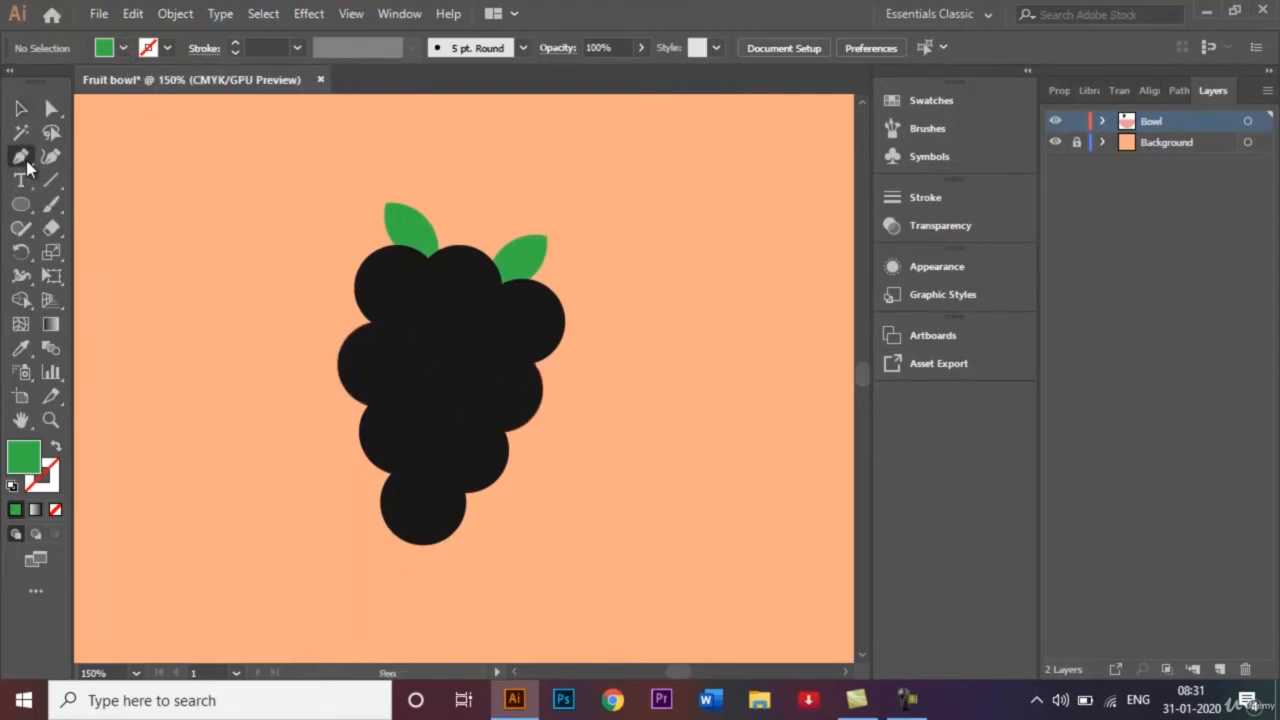
{"action": "left_click", "coordinate": [123, 47]}
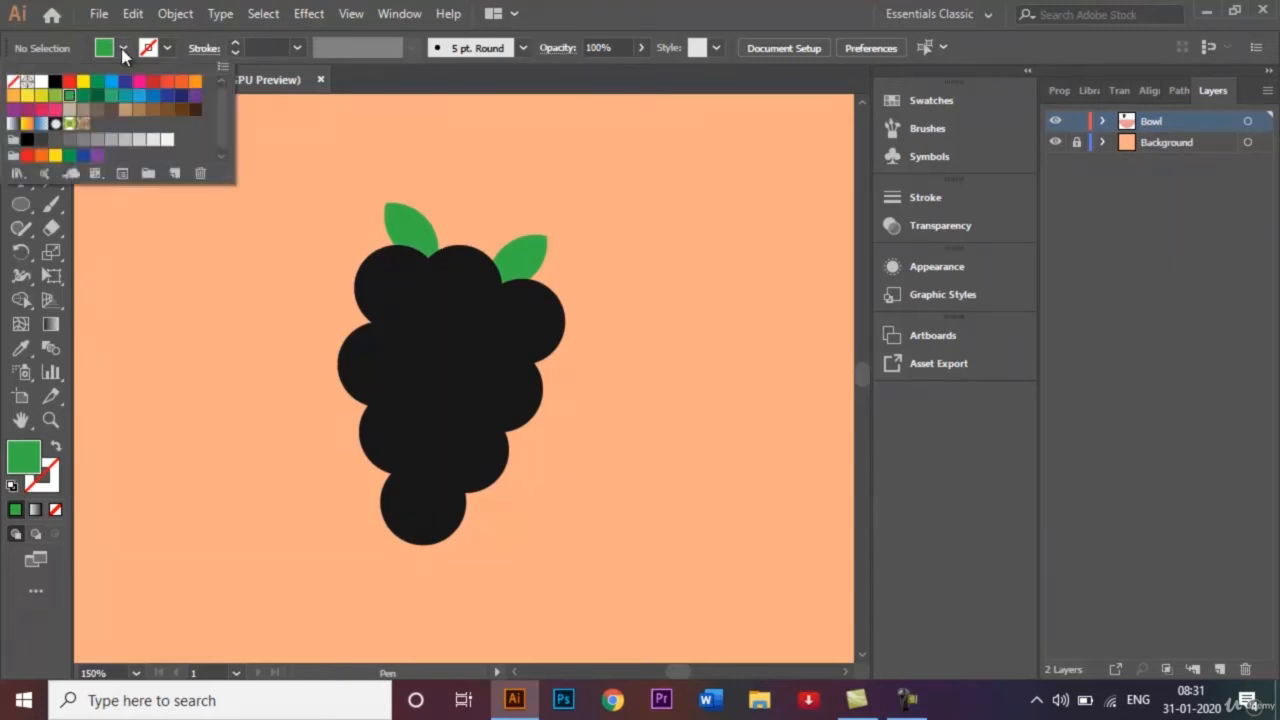
{"action": "left_click", "coordinate": [86, 150]}
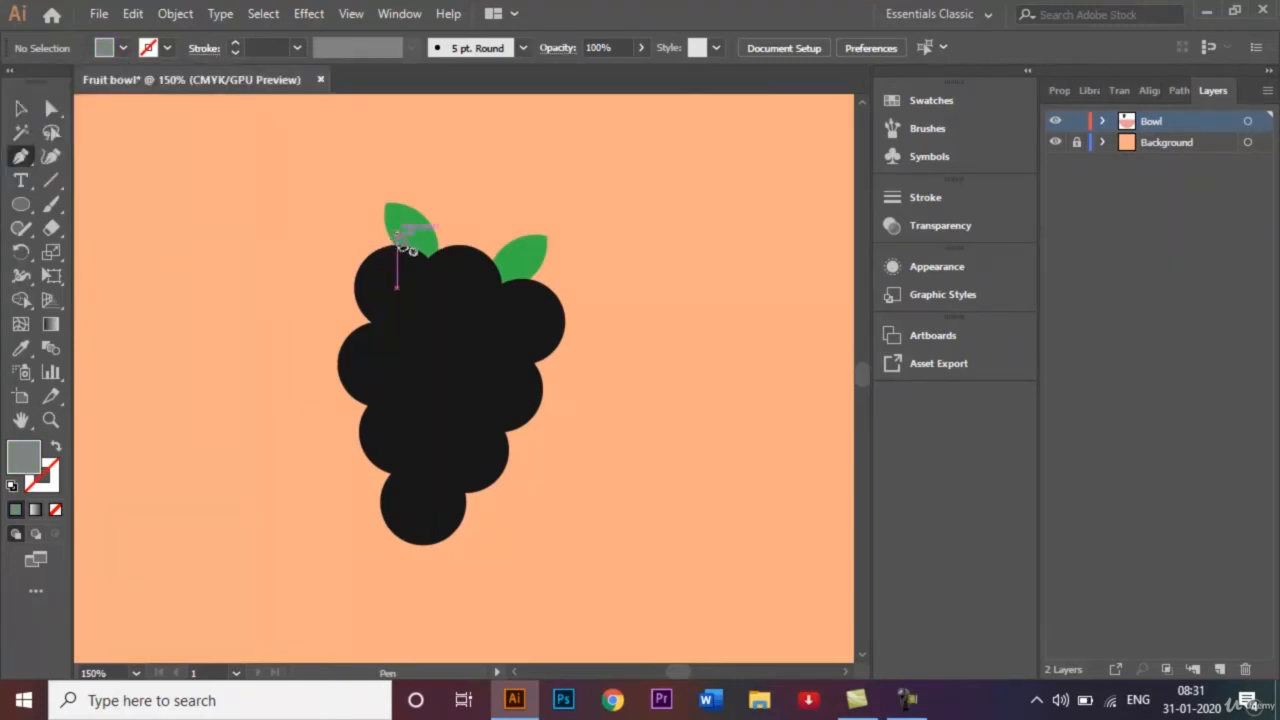
{"action": "left_click", "coordinate": [396, 256]}
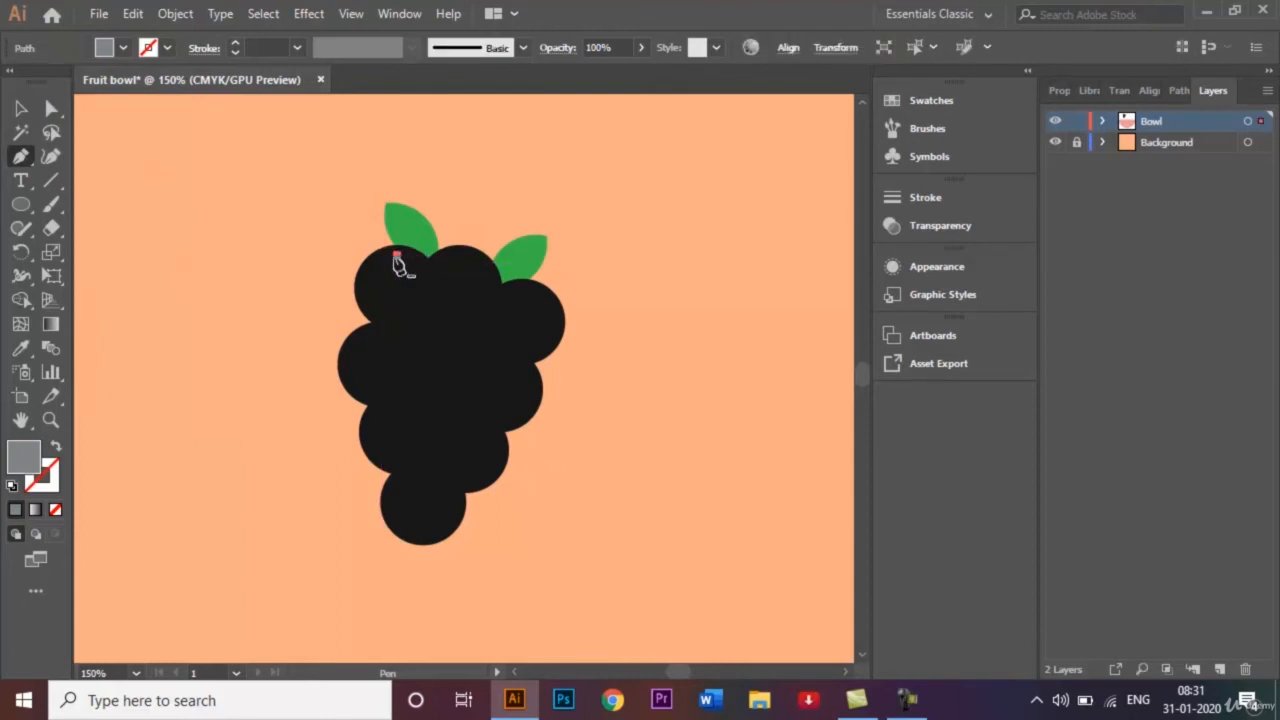
{"action": "left_click_drag", "start_coordinate": [369, 290], "coordinate": [372, 320]}
{"action": "left_click_drag", "start_coordinate": [374, 322], "coordinate": [378, 328]}
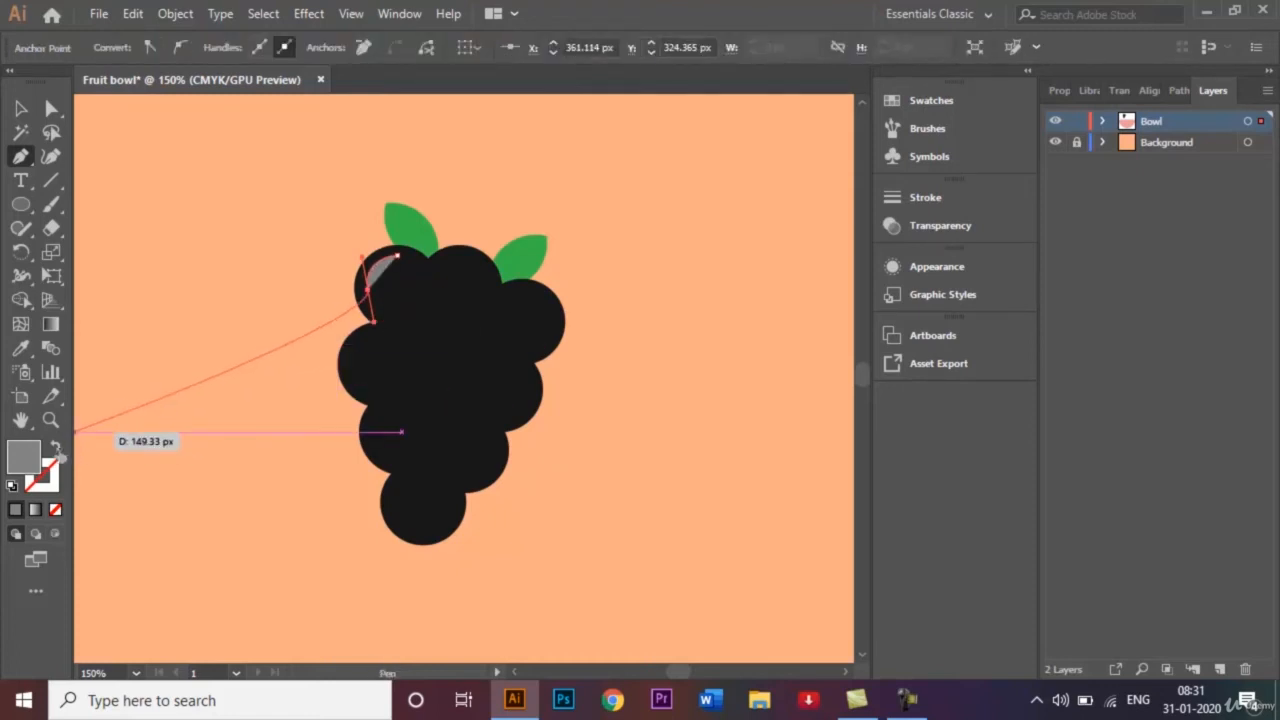
{"action": "left_click", "coordinate": [57, 449]}
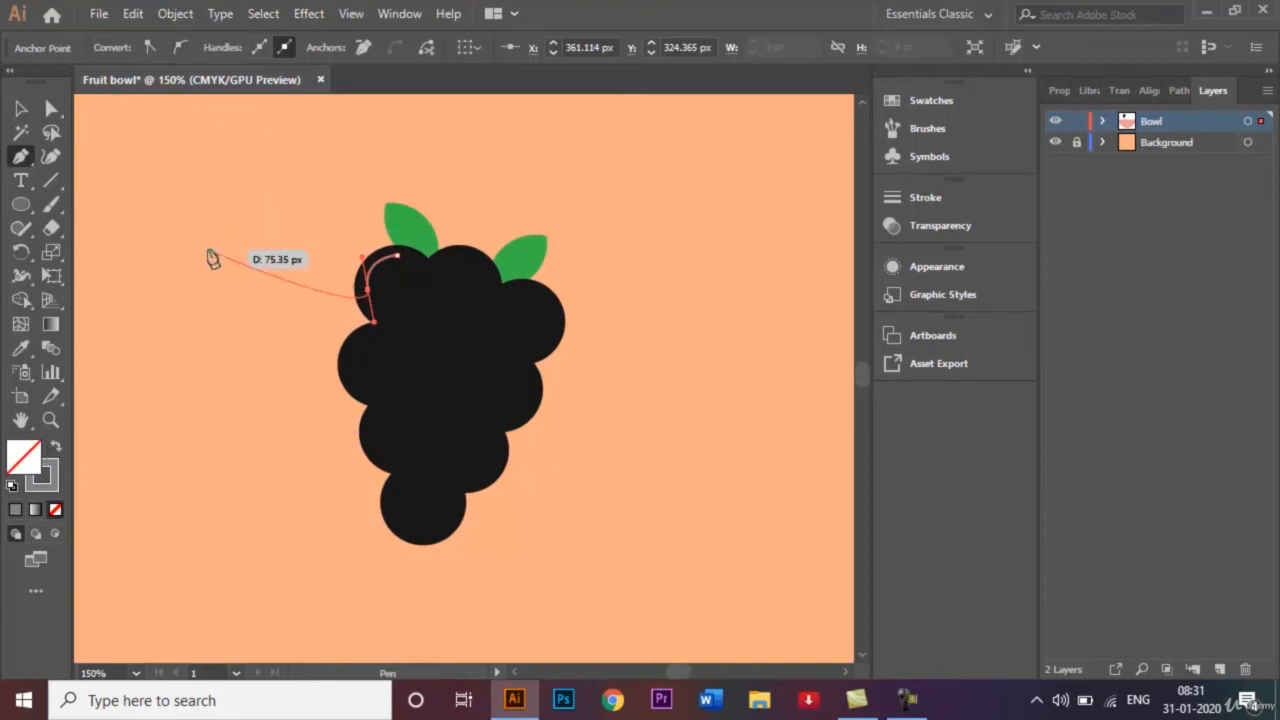
{"action": "left_click", "coordinate": [20, 108]}
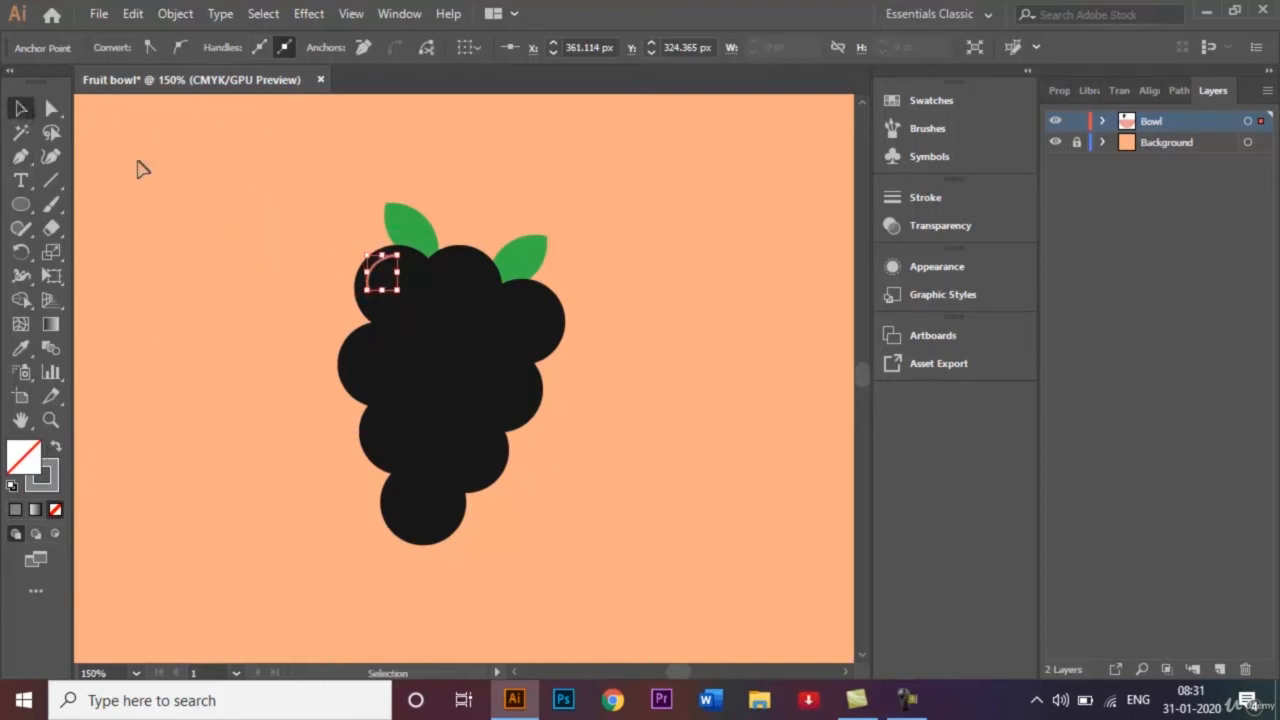
{"action": "left_click", "coordinate": [217, 199]}
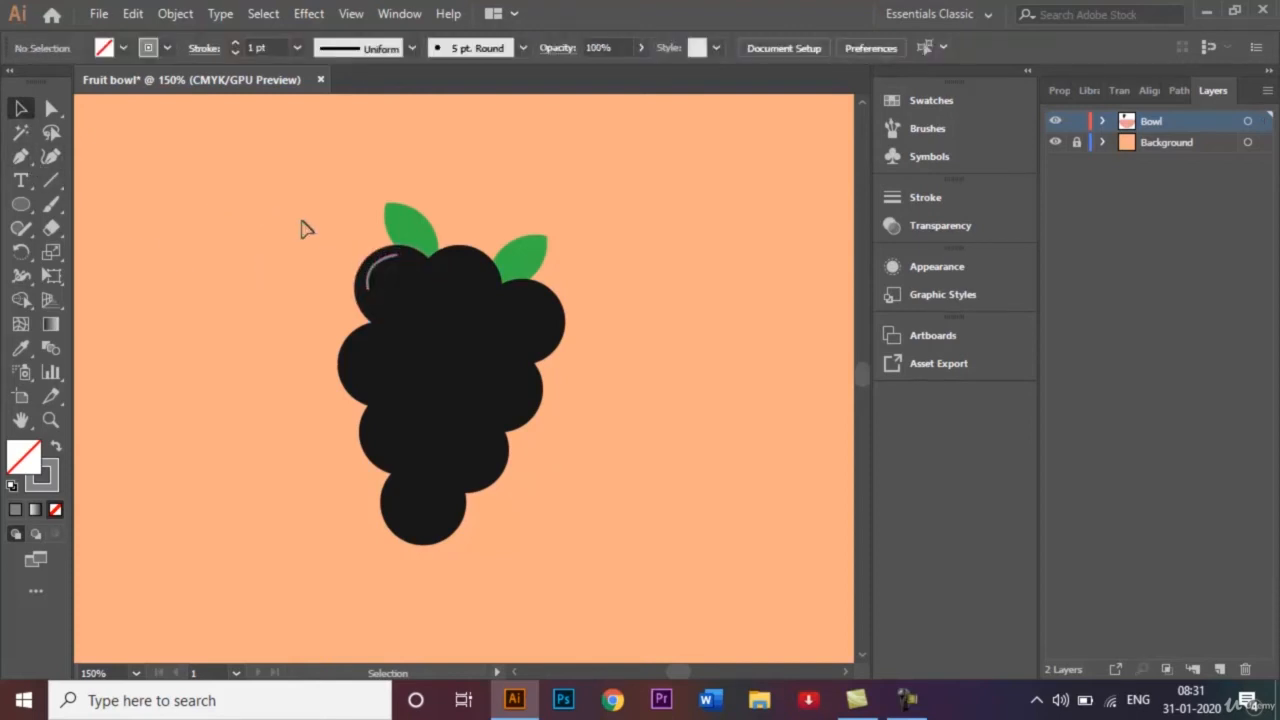
Step: Draw a second curved grey highlight along the lower-right edge of the grape just above the bottom one
{"action": "left_click", "coordinate": [21, 158]}
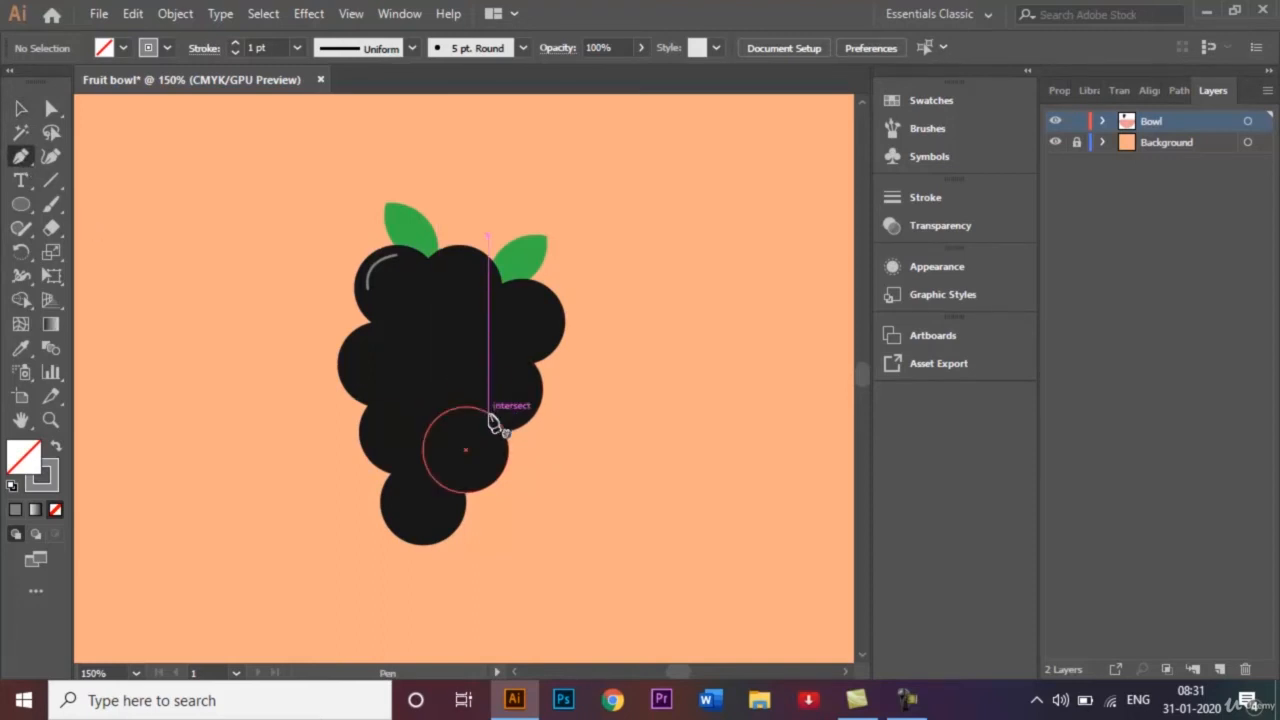
{"action": "left_click", "coordinate": [458, 474]}
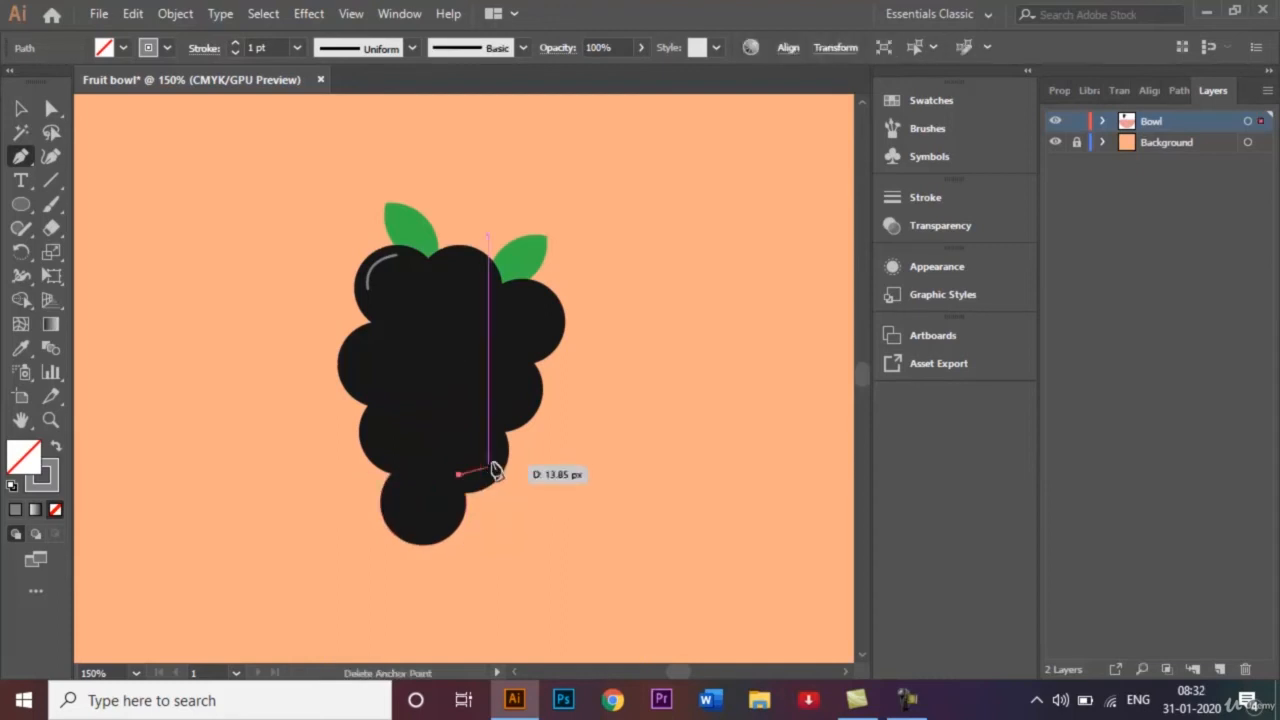
{"action": "left_click_drag", "start_coordinate": [493, 442], "coordinate": [503, 404]}
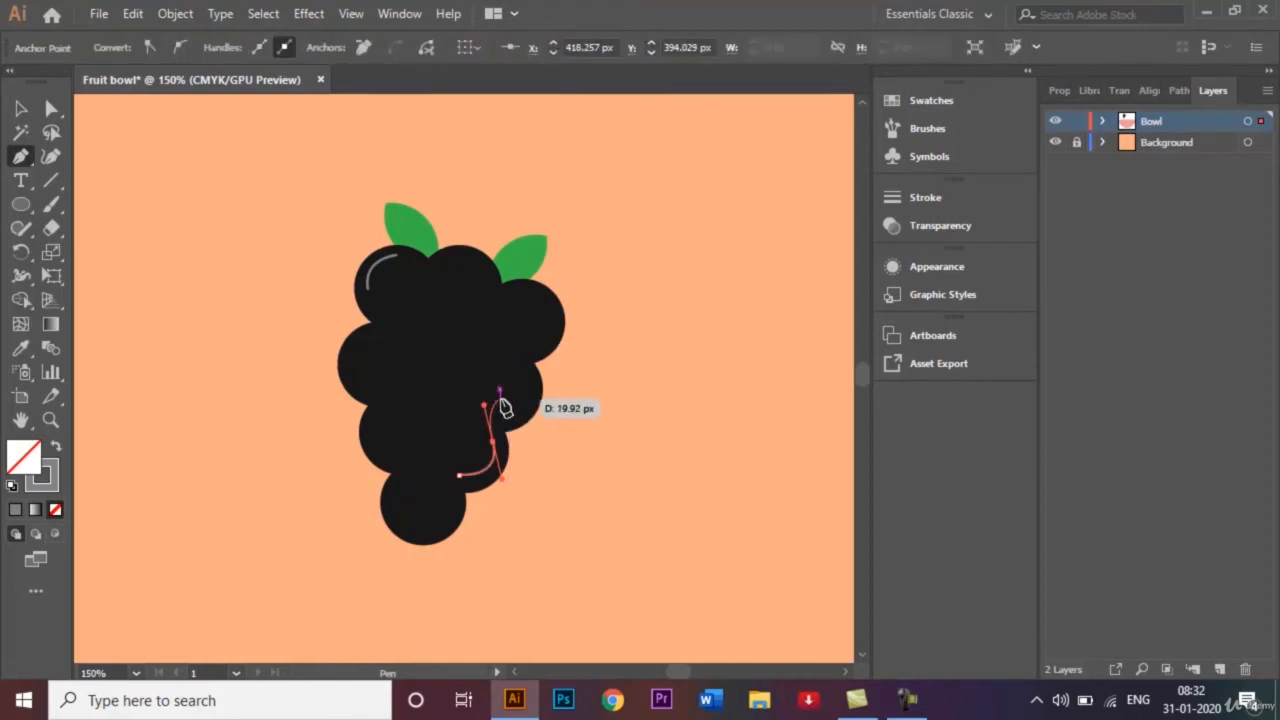
{"action": "key", "text": "Escape"}
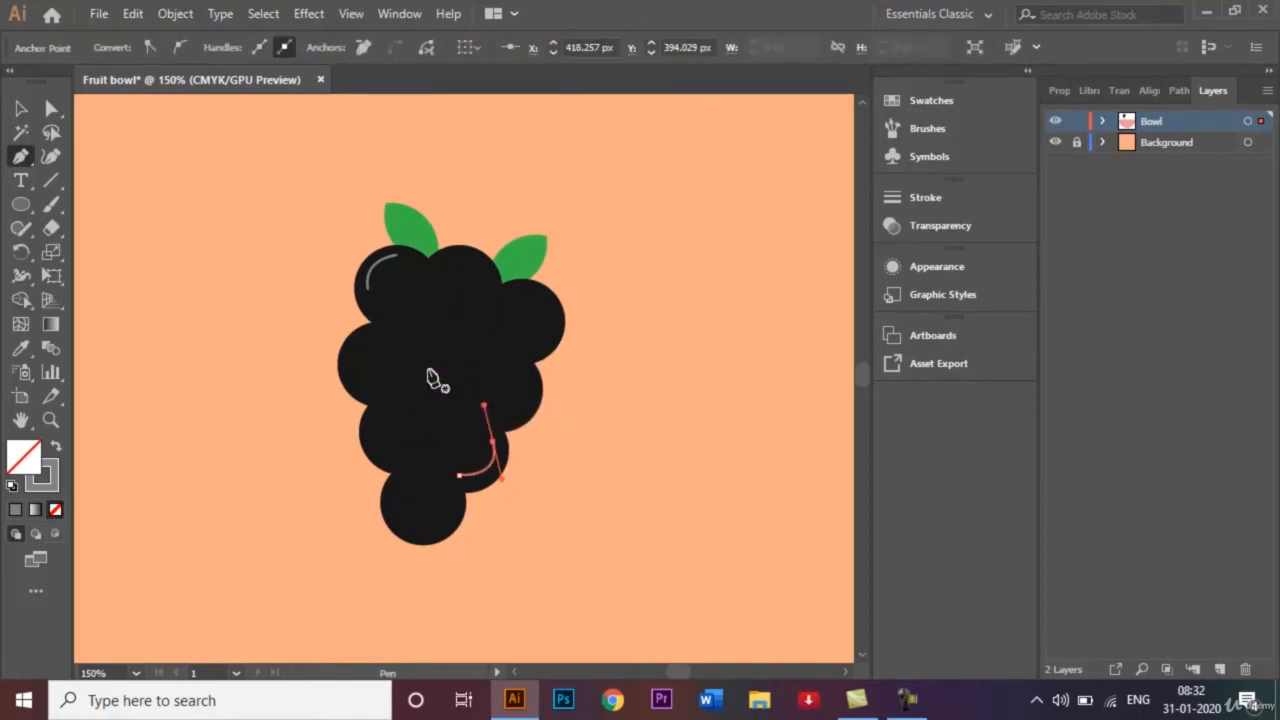
Step: Draw curved grey highlights along the bottom grape's lower-left edge and in the middle of the cluster, and deselect everything
{"action": "left_click", "coordinate": [393, 492]}
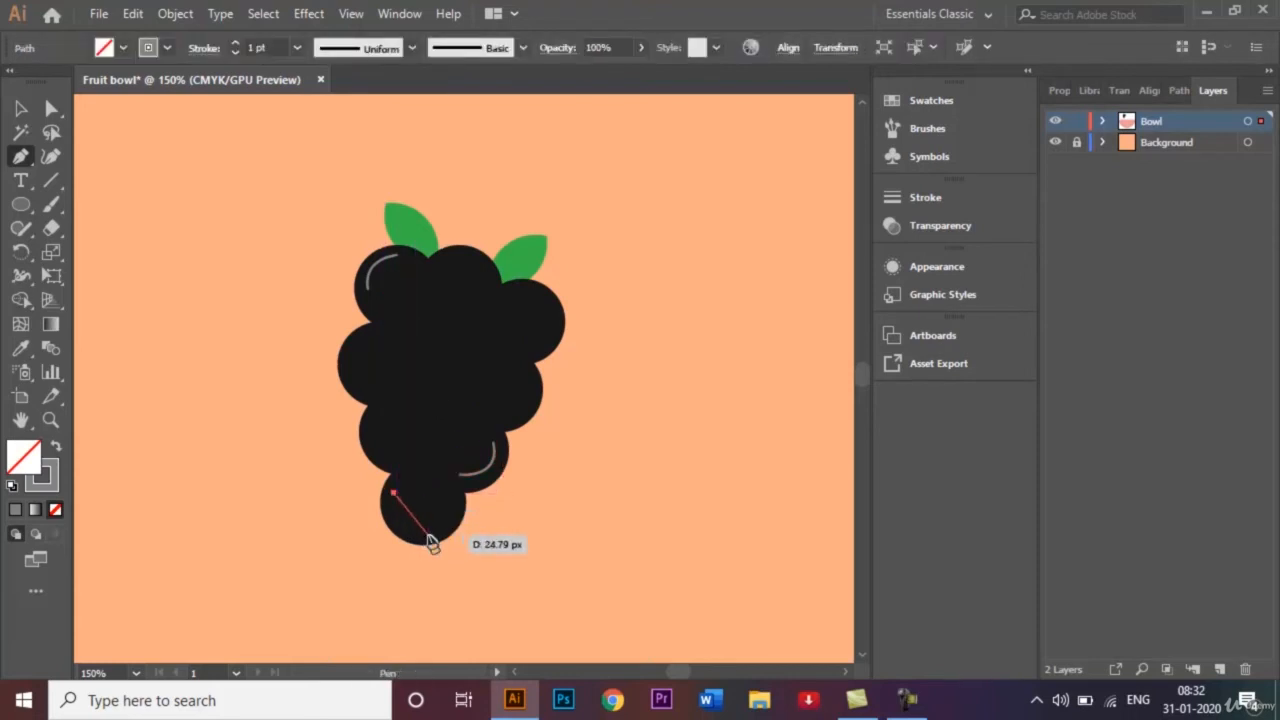
{"action": "left_click_drag", "start_coordinate": [428, 538], "coordinate": [470, 543]}
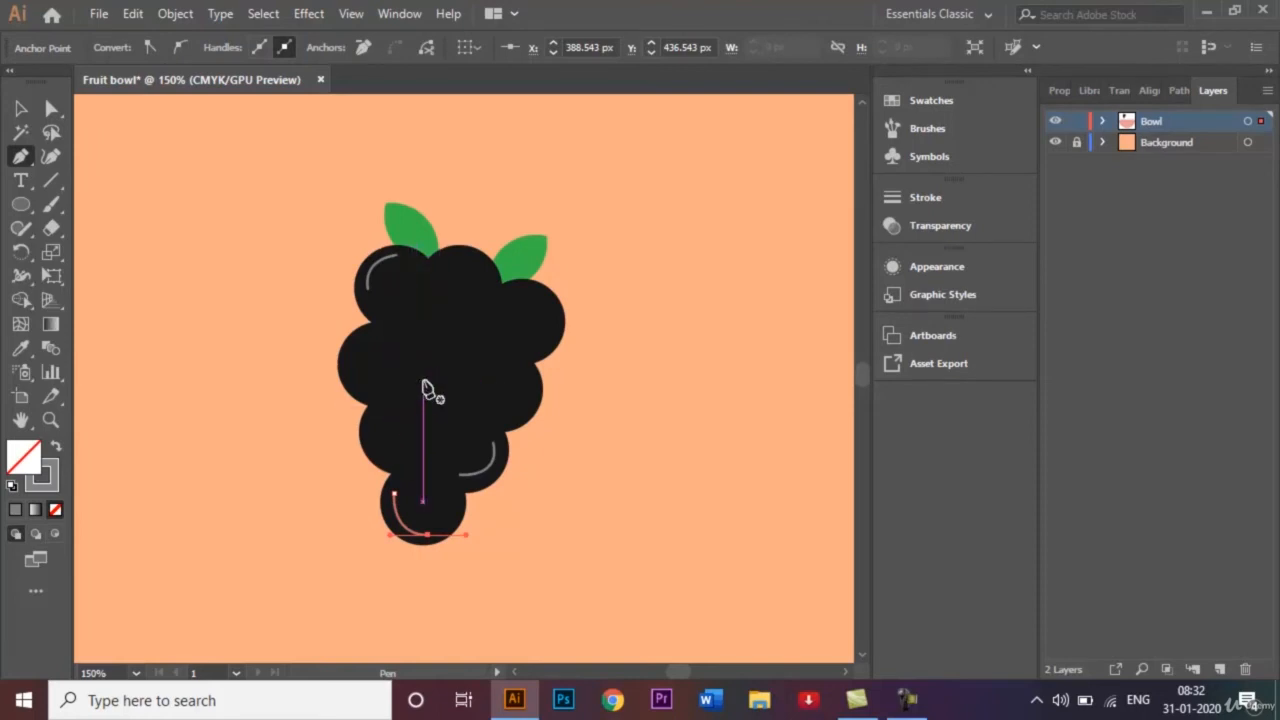
{"action": "left_click", "coordinate": [423, 381], "text": "ctrl"}
{"action": "left_click", "coordinate": [423, 381]}
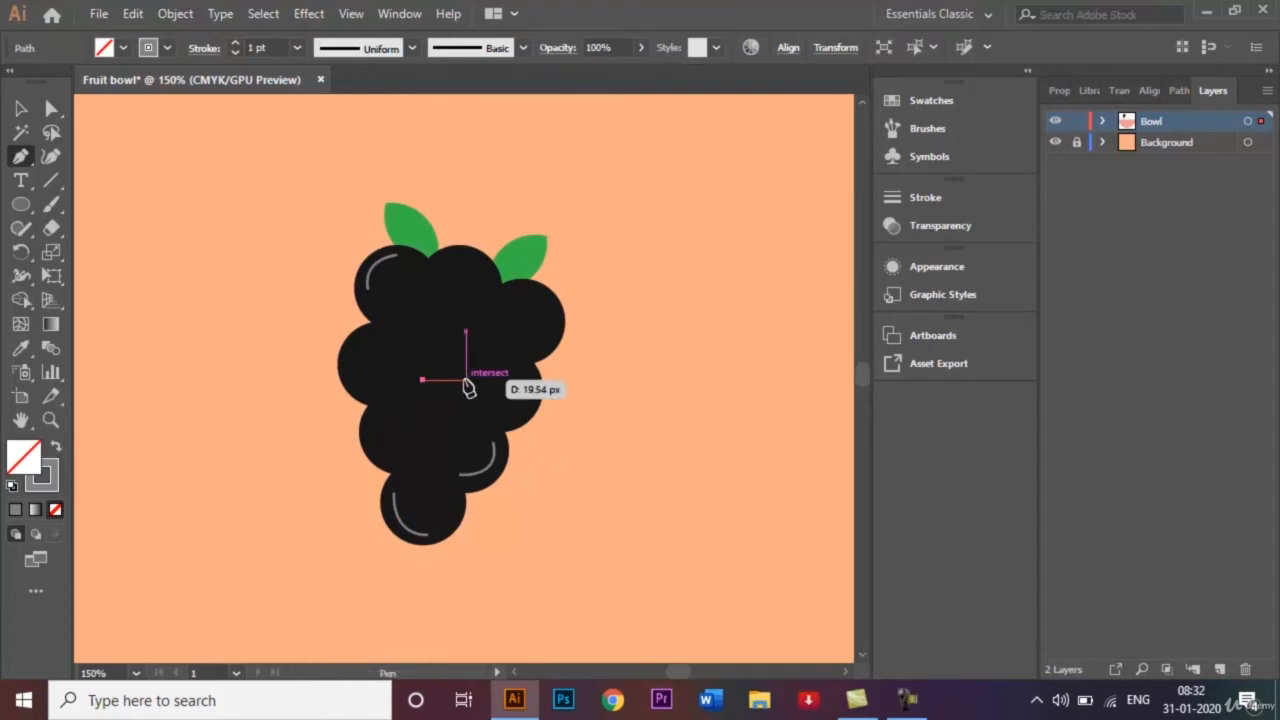
{"action": "left_click_drag", "start_coordinate": [467, 380], "coordinate": [492, 352]}
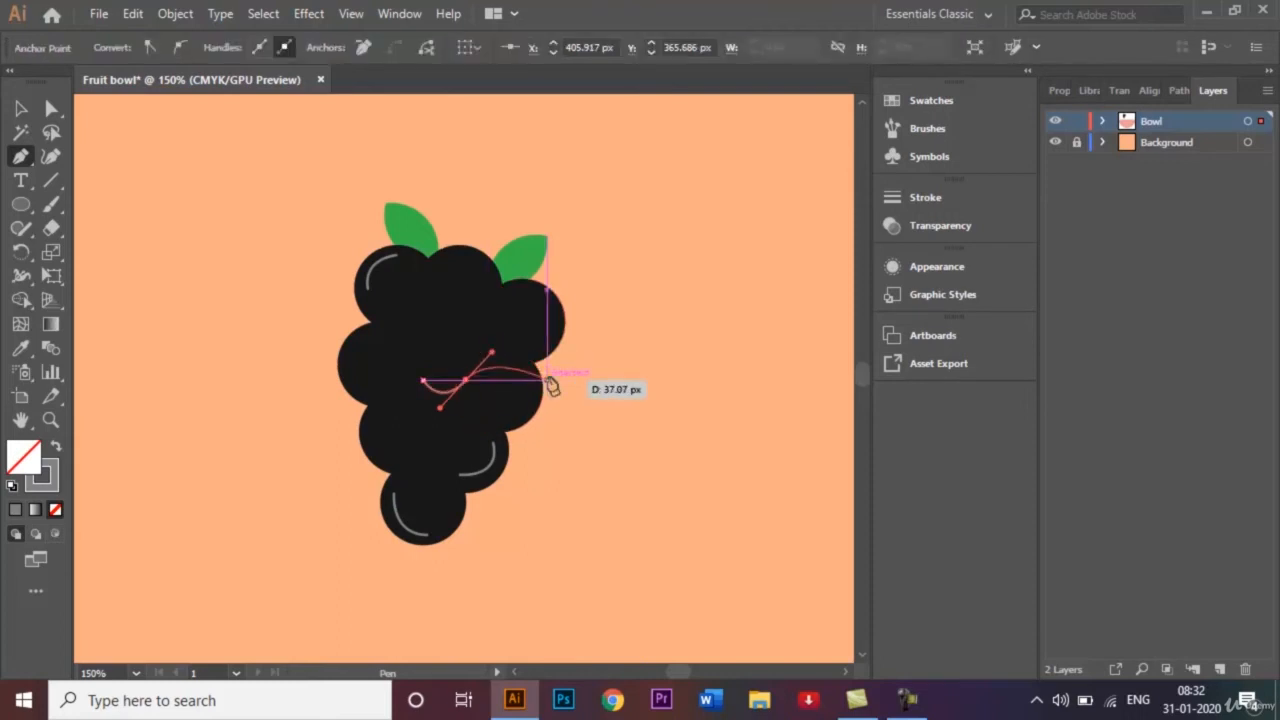
{"action": "left_click", "coordinate": [22, 109]}
{"action": "left_click", "coordinate": [118, 186]}
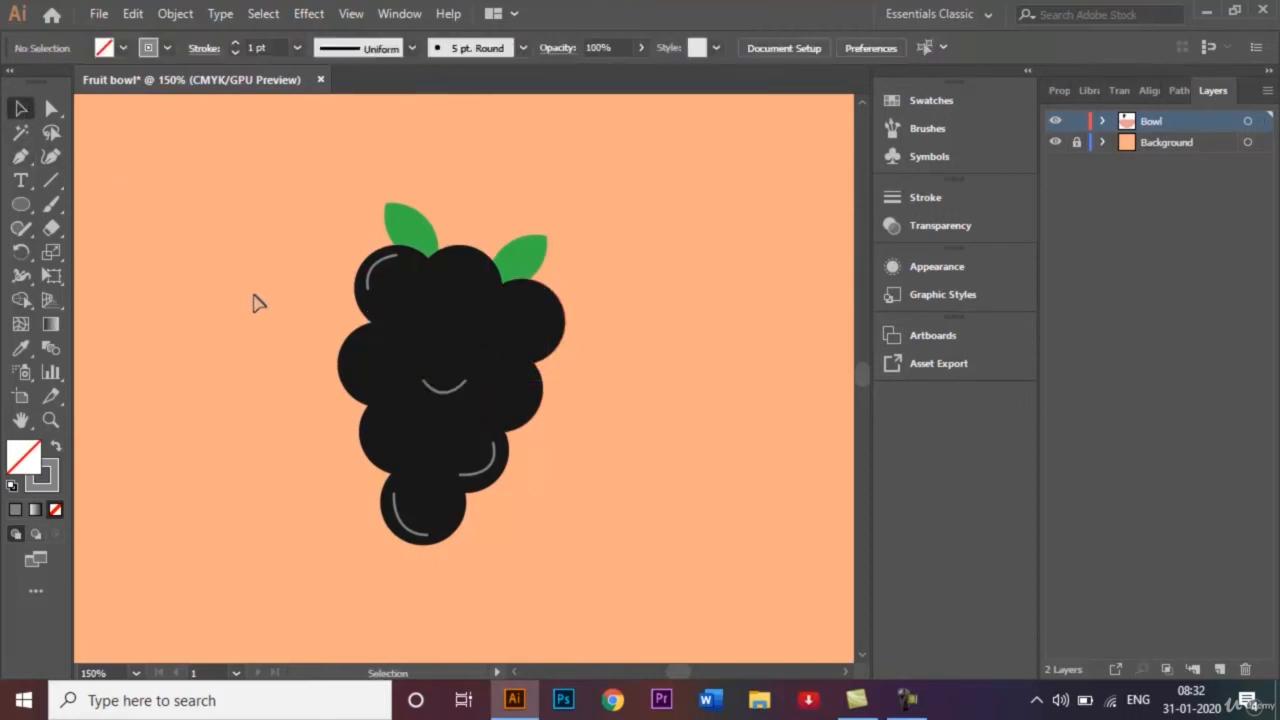
{"action": "left_click", "coordinate": [369, 271]}
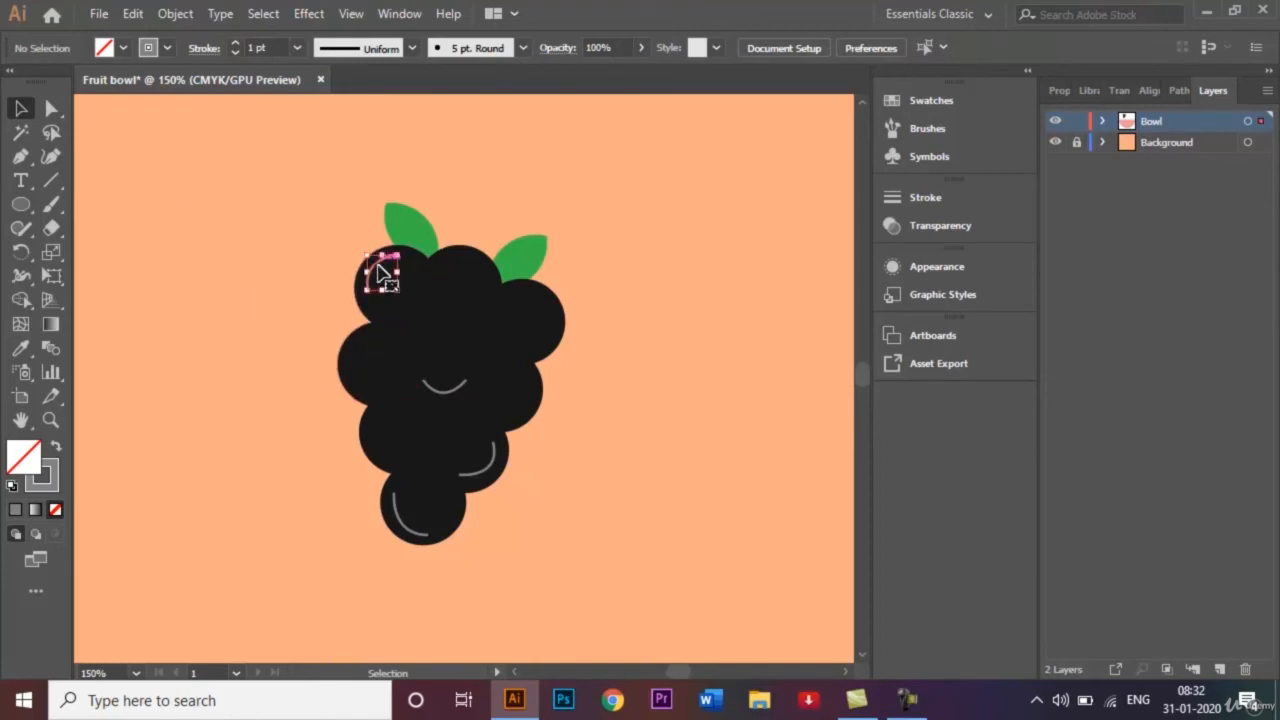
{"action": "key", "text": "Tab"}
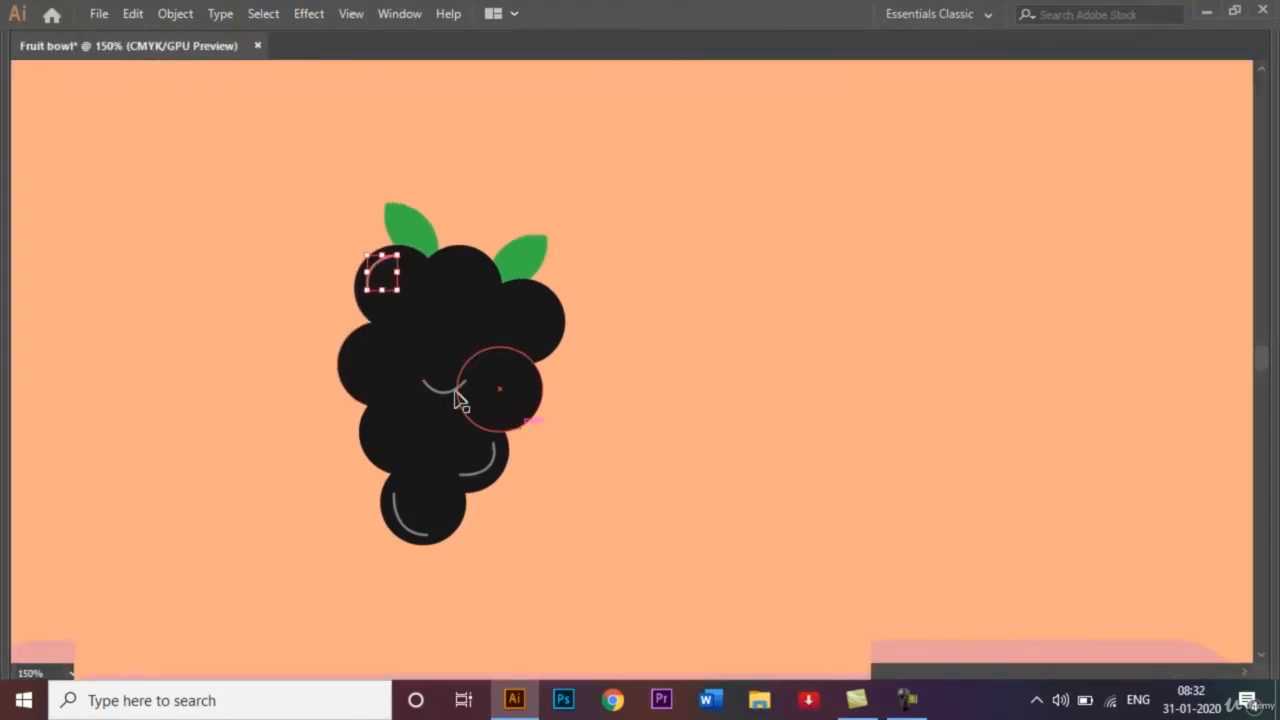
{"action": "left_click", "coordinate": [669, 444]}
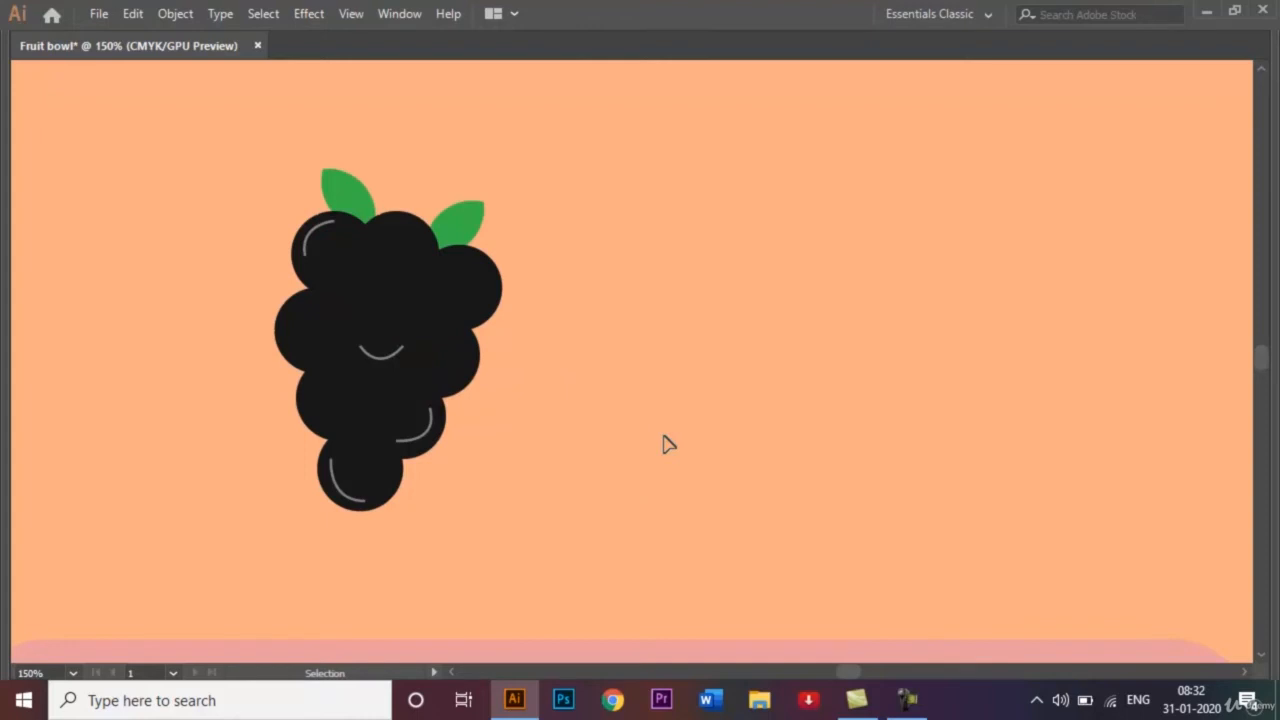
{"action": "key", "text": "v"}
{"action": "key", "text": "ctrl+0"}
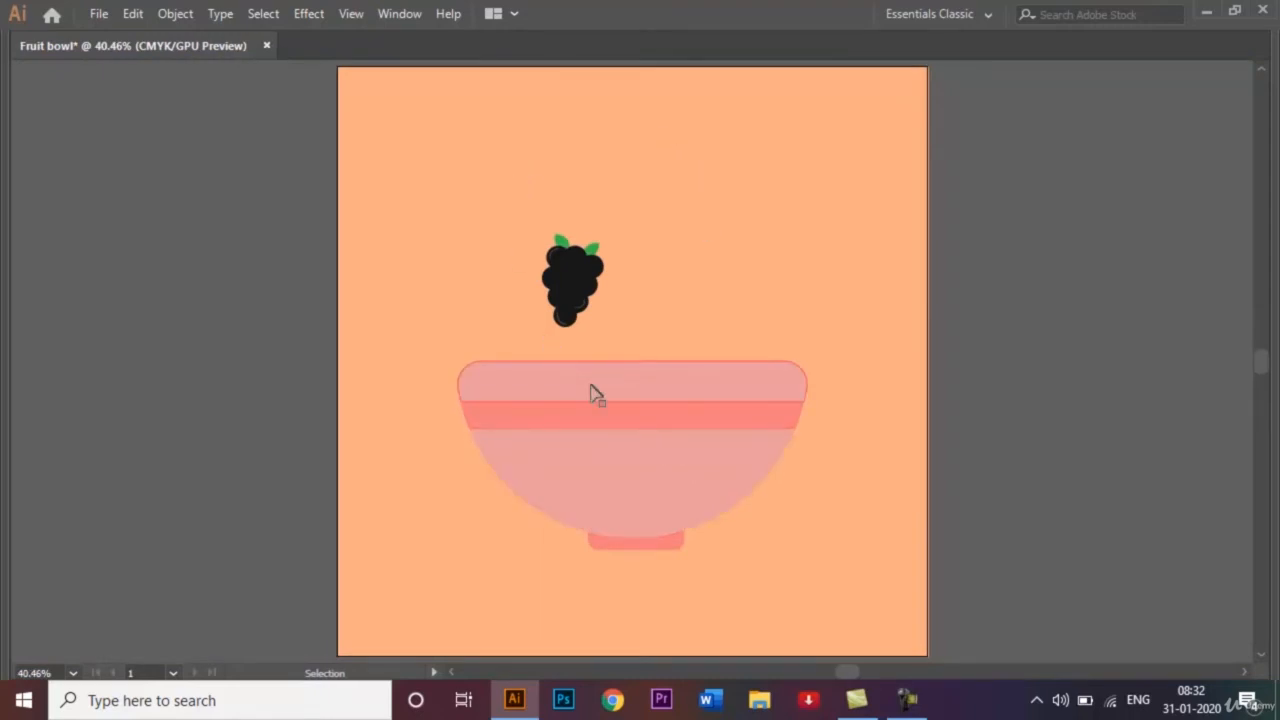
{"action": "left_click", "coordinate": [907, 699]}
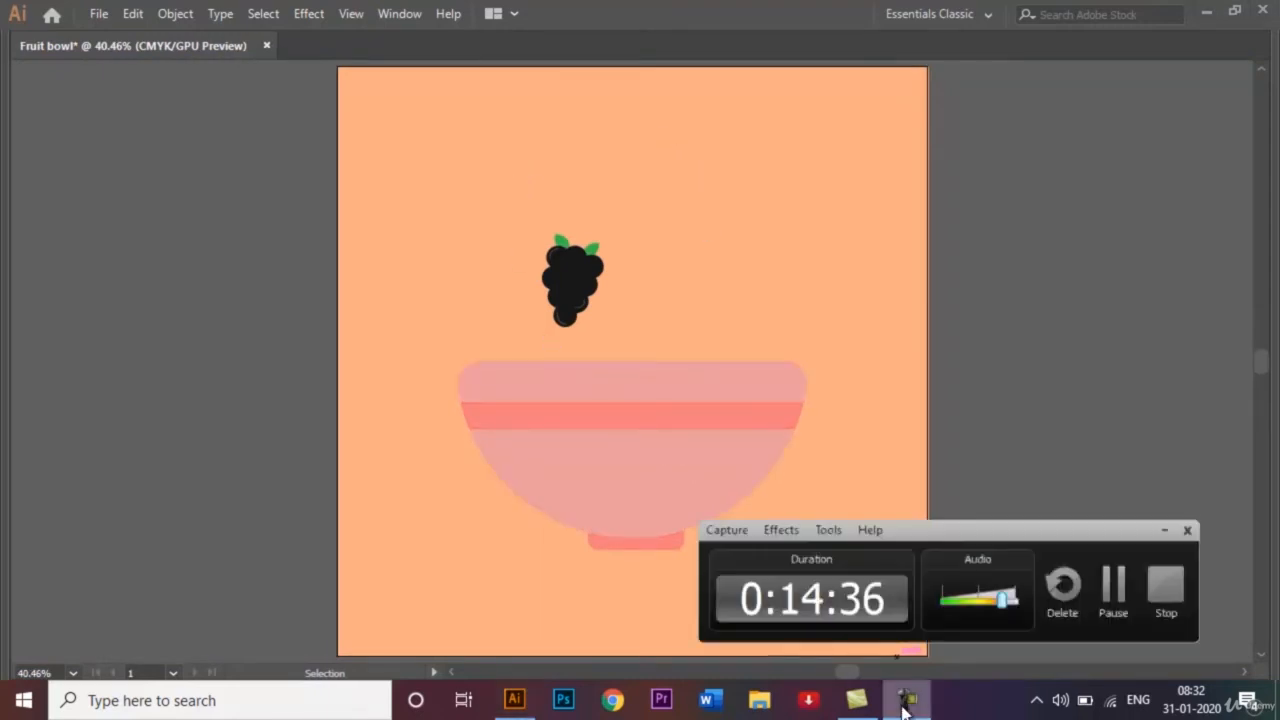
{"action": "left_click", "coordinate": [1187, 625]}
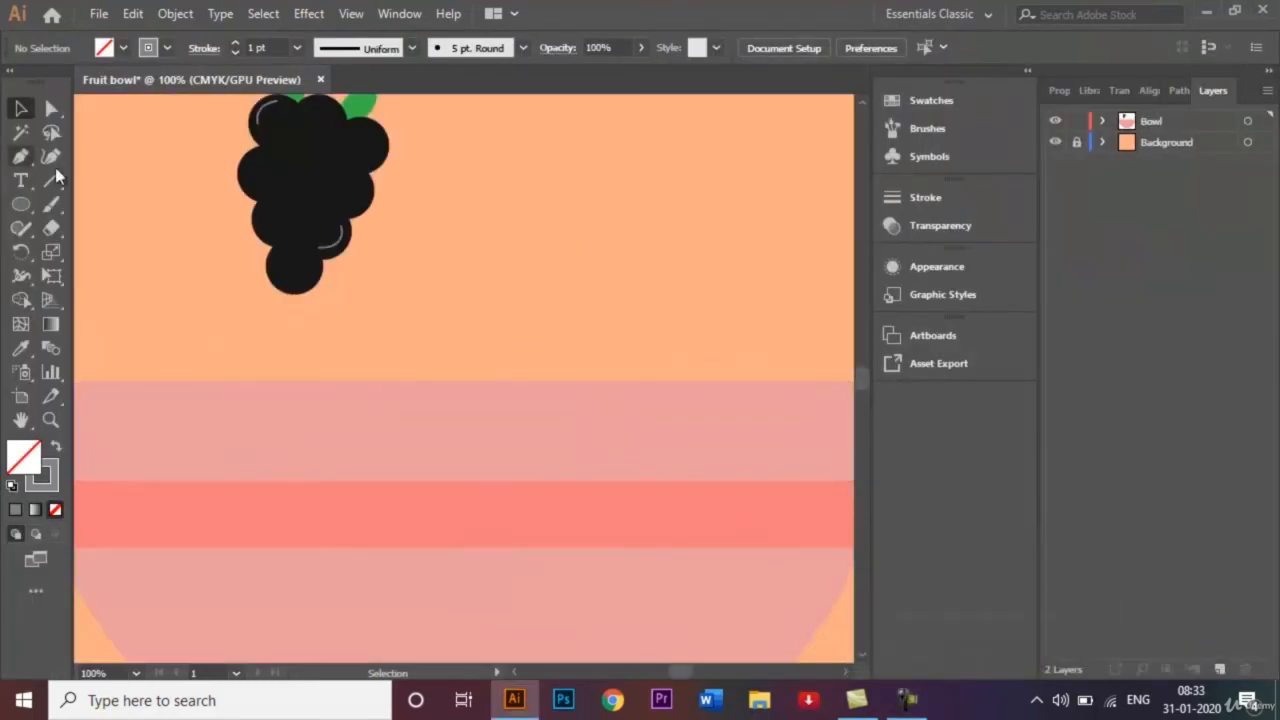
Step: Draw curved grey highlights inside the lower-left grape and the upper-right grape with the Pen tool, and deselect everything
{"action": "left_click", "coordinate": [21, 157]}
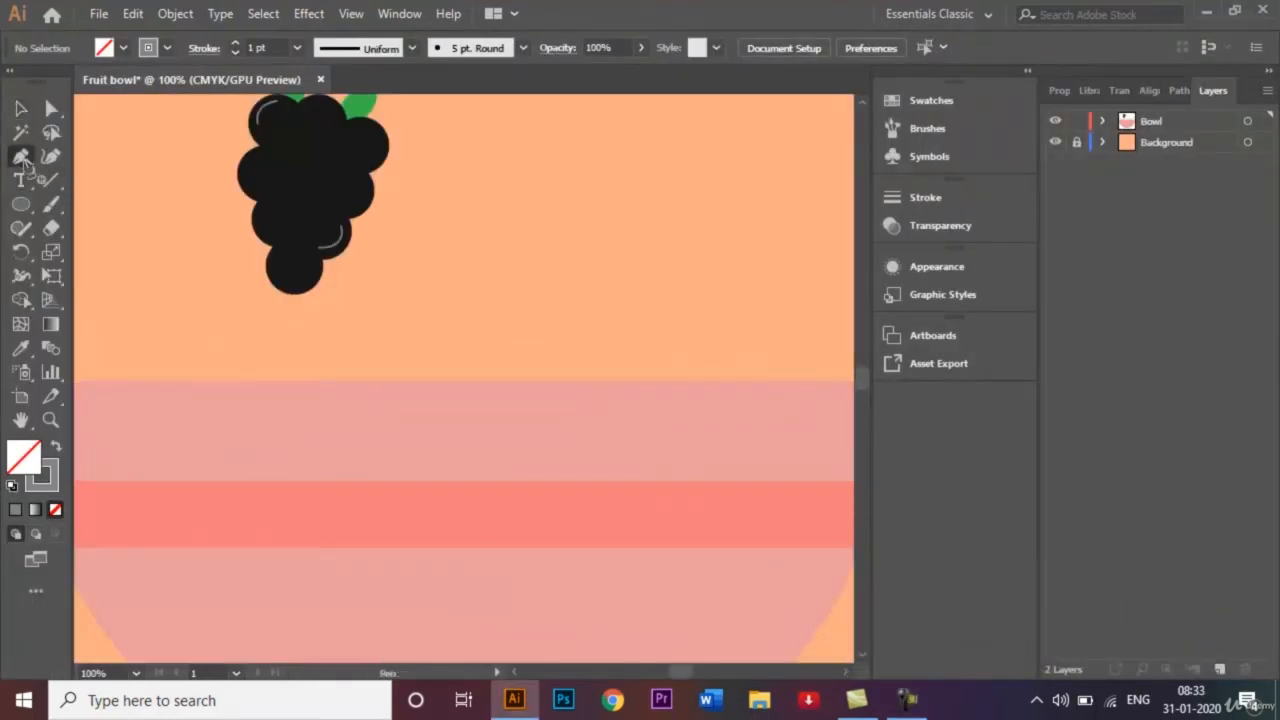
{"action": "left_click", "coordinate": [262, 214]}
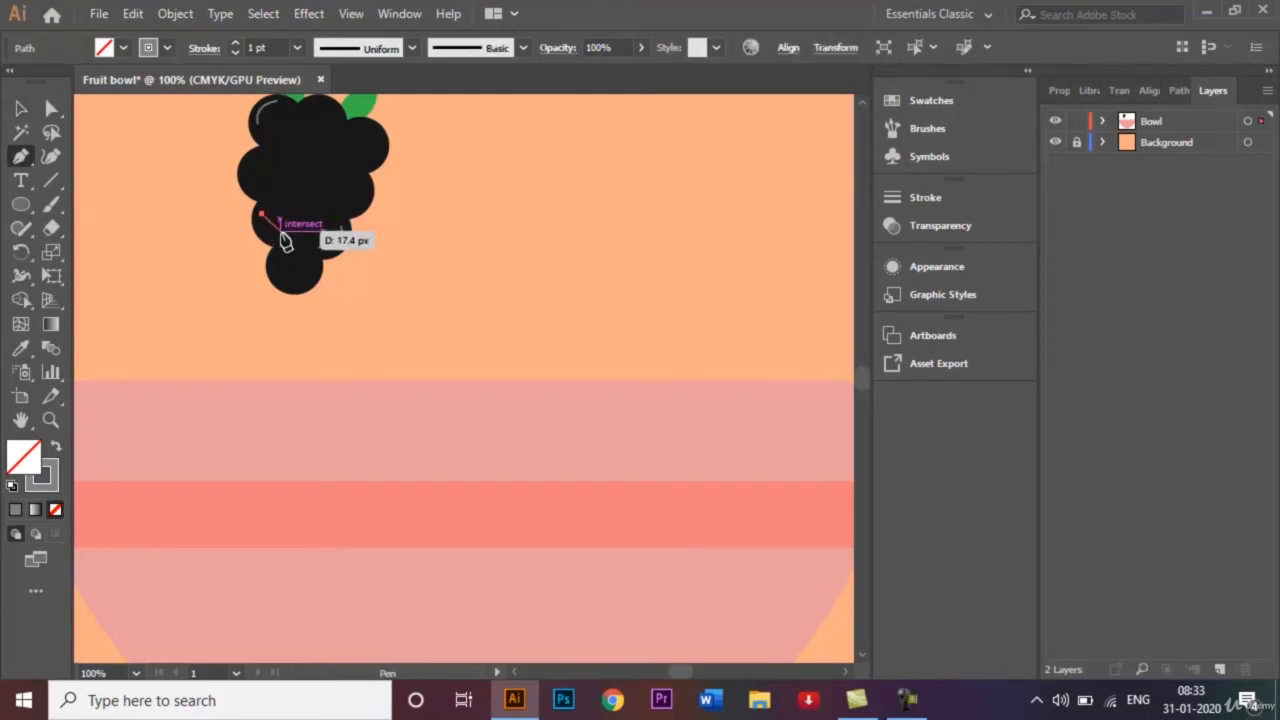
{"action": "left_click_drag", "start_coordinate": [283, 238], "coordinate": [304, 233]}
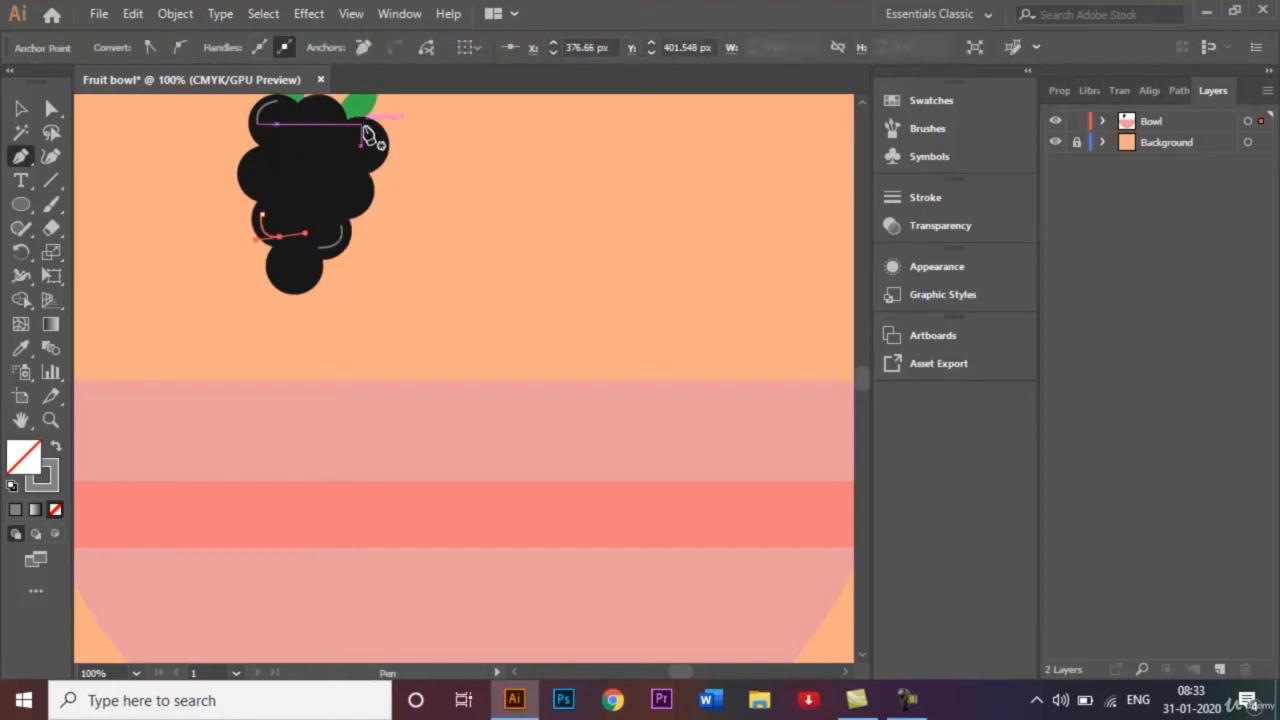
{"action": "left_click_drag", "start_coordinate": [361, 124], "coordinate": [393, 212]}
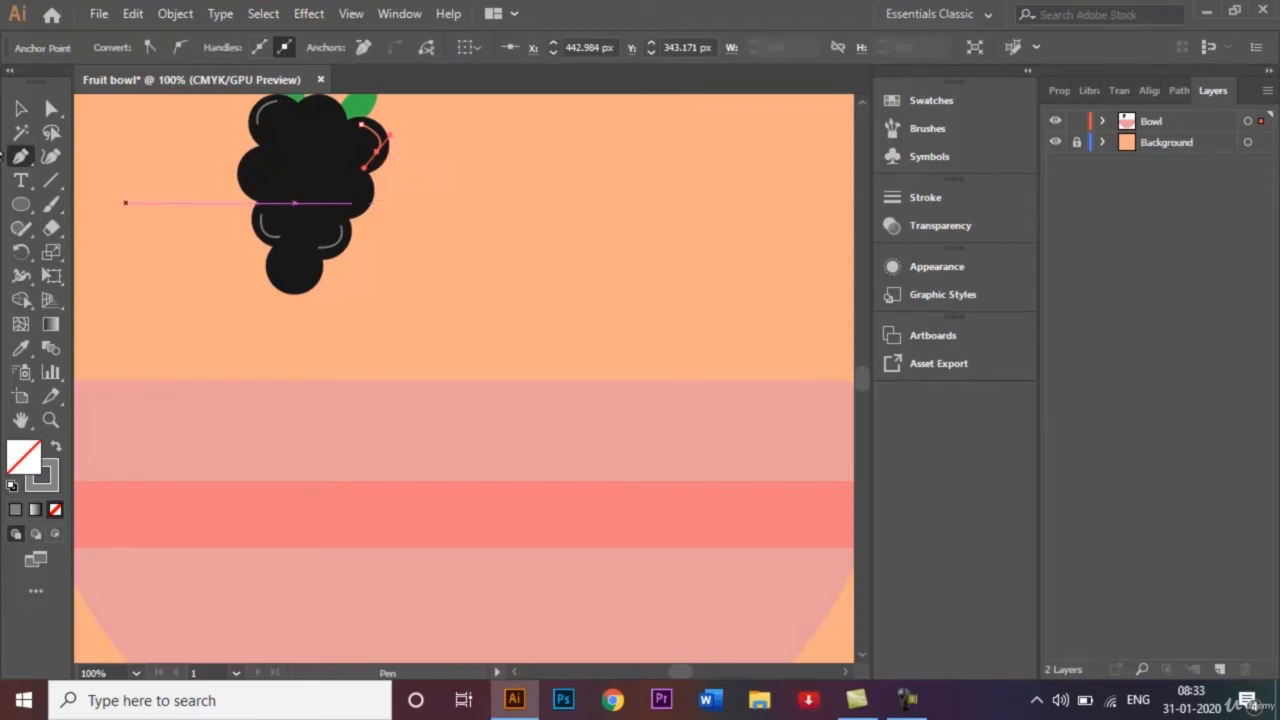
{"action": "left_click", "coordinate": [22, 108]}
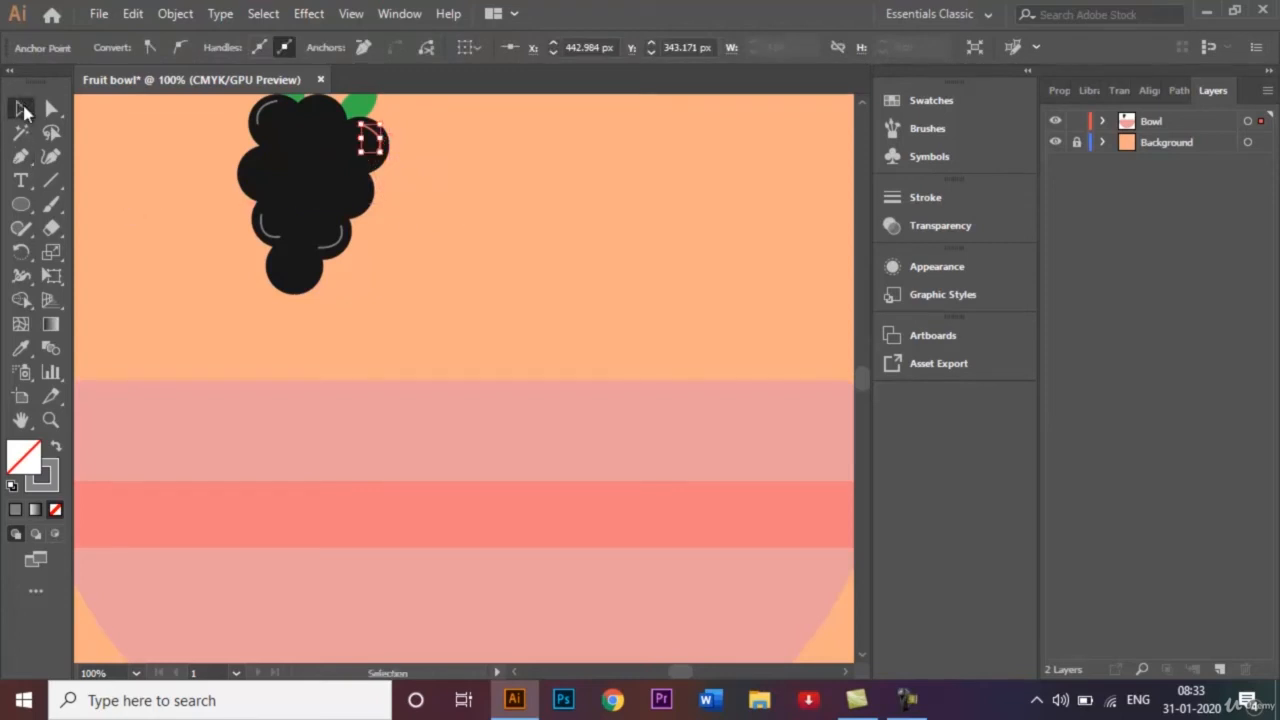
{"action": "left_click", "coordinate": [634, 281]}
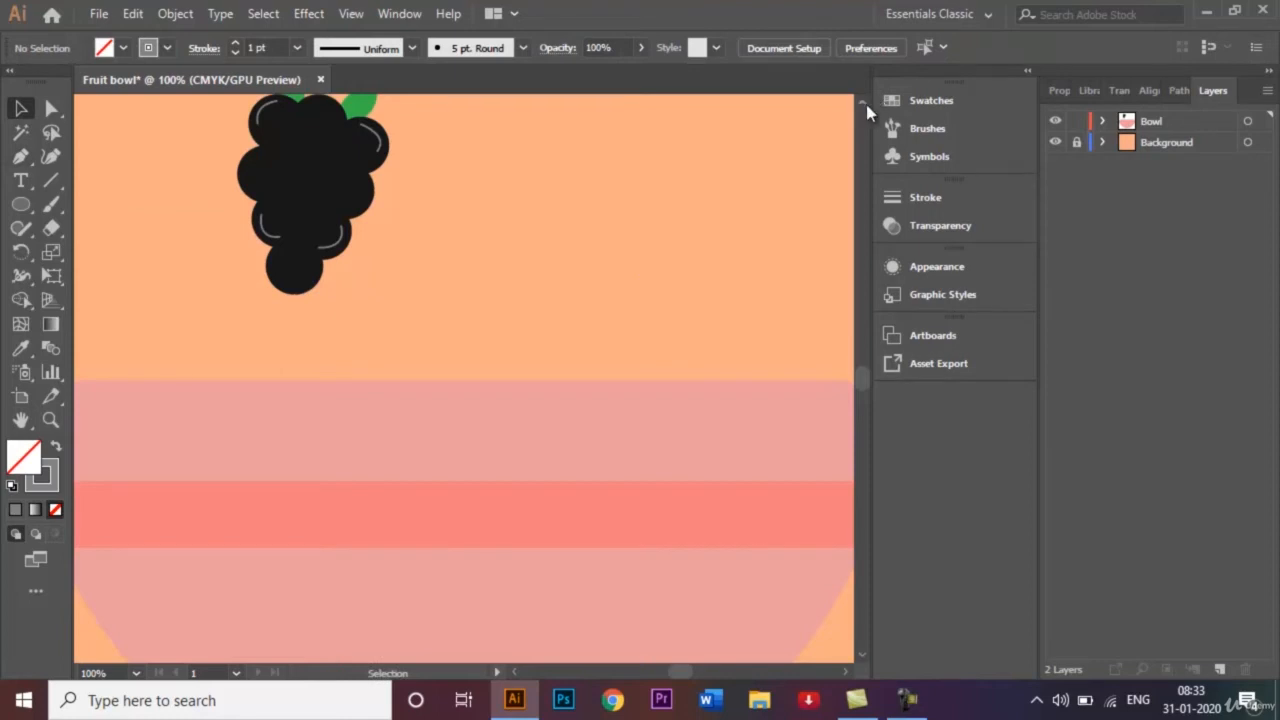
Step: Select the whole grape cluster with its leaves and place six copies of it above and to the left of the bowl
{"action": "scroll", "coordinate": [866, 104], "scroll_direction": "up", "scroll_amount": 5}
{"action": "scroll", "coordinate": [130, 185], "scroll_direction": "left", "scroll_amount": 5}
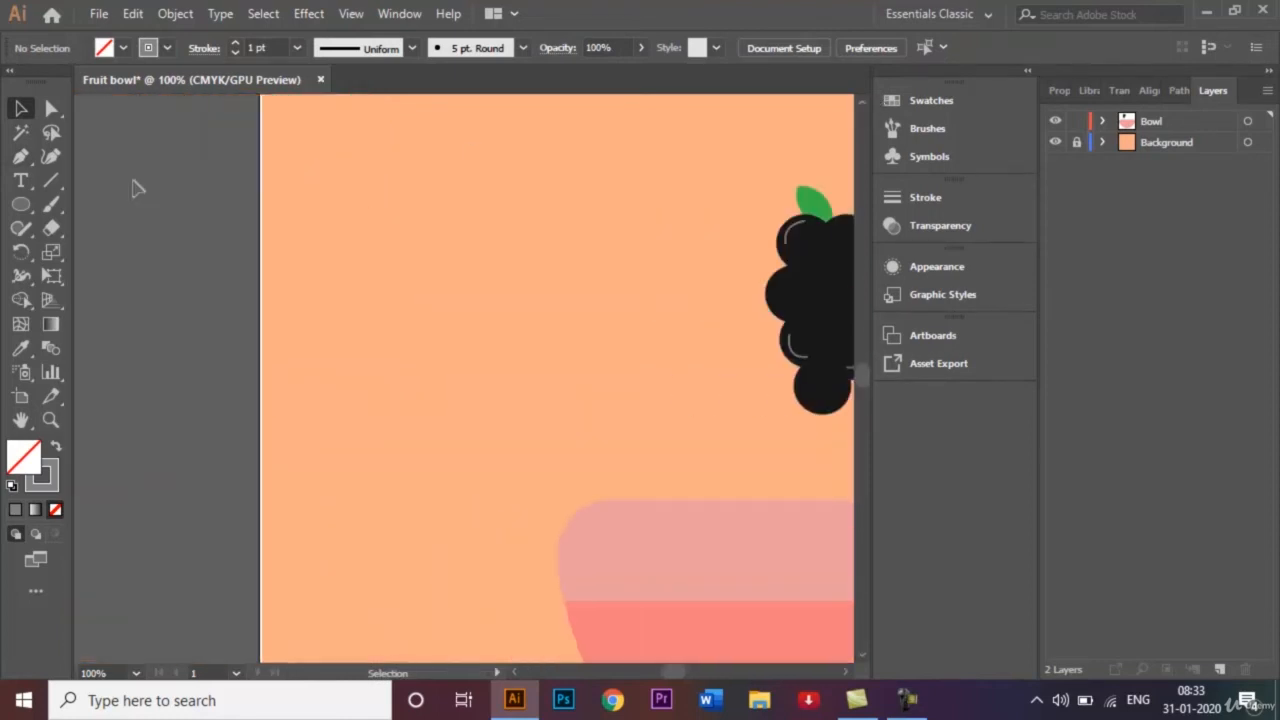
{"action": "left_click", "coordinate": [844, 673]}
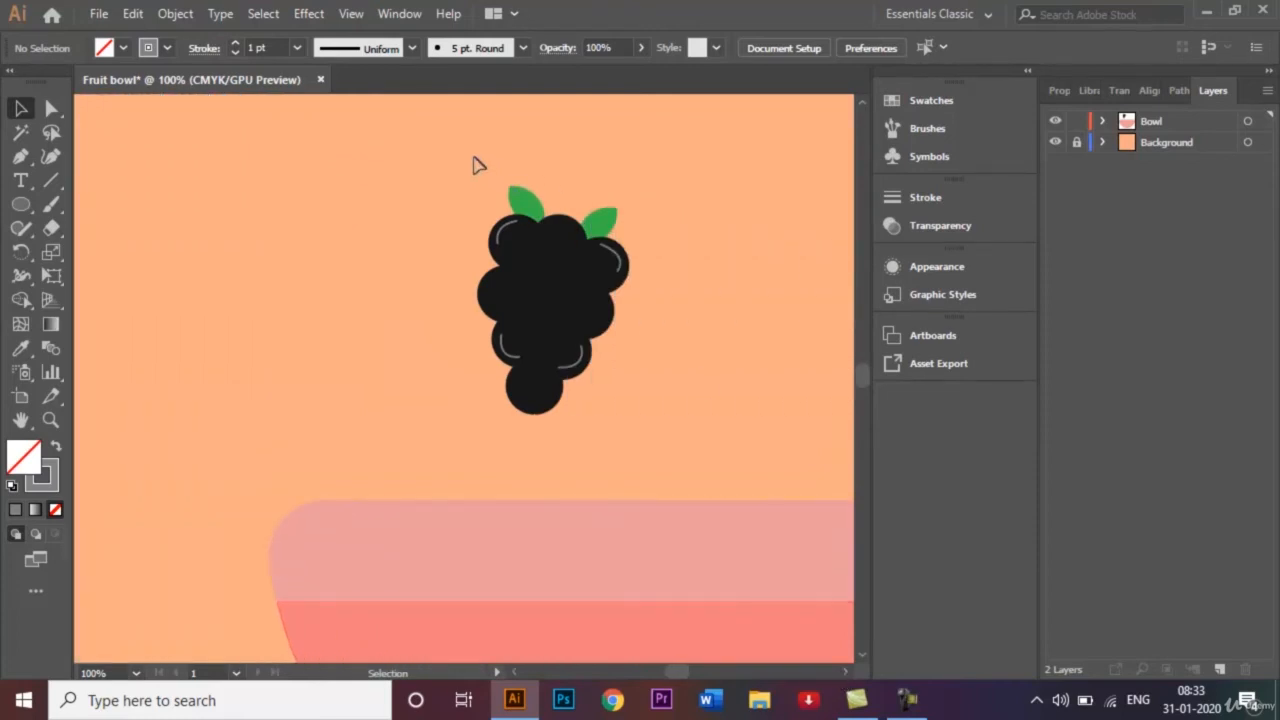
{"action": "left_click_drag", "start_coordinate": [660, 455], "coordinate": [660, 455]}
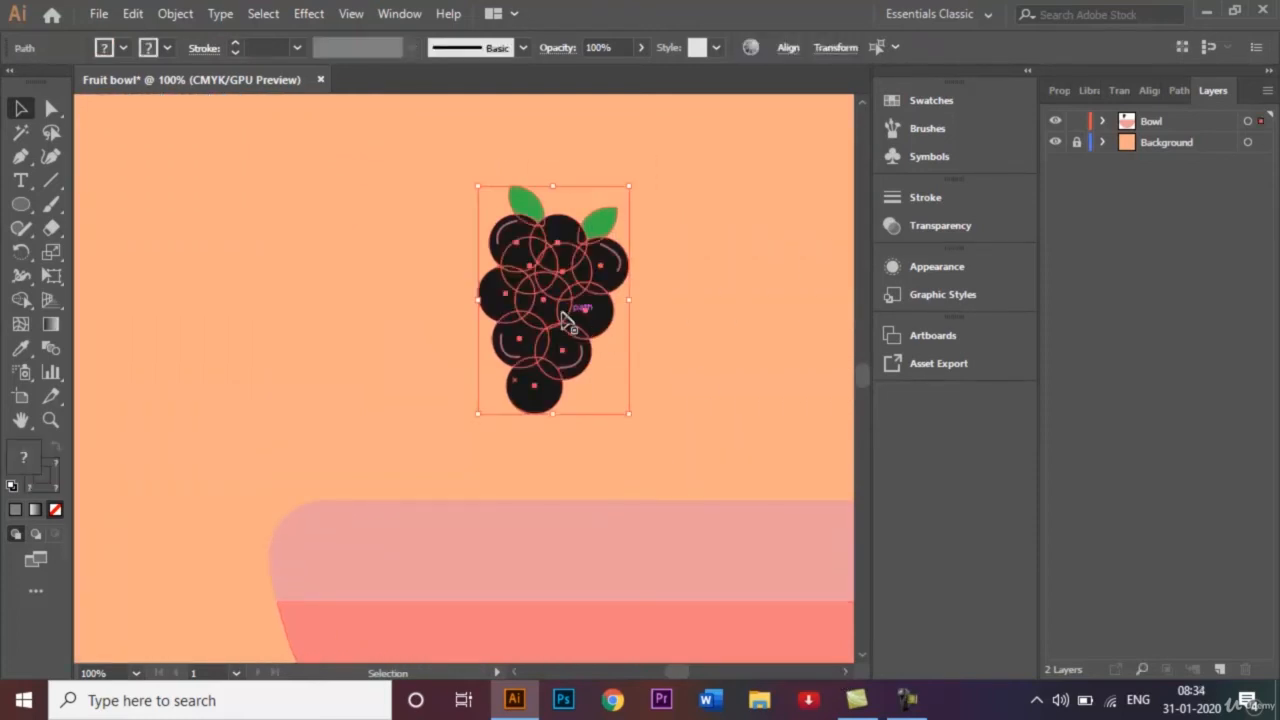
{"action": "key", "text": "ctrl+minus"}
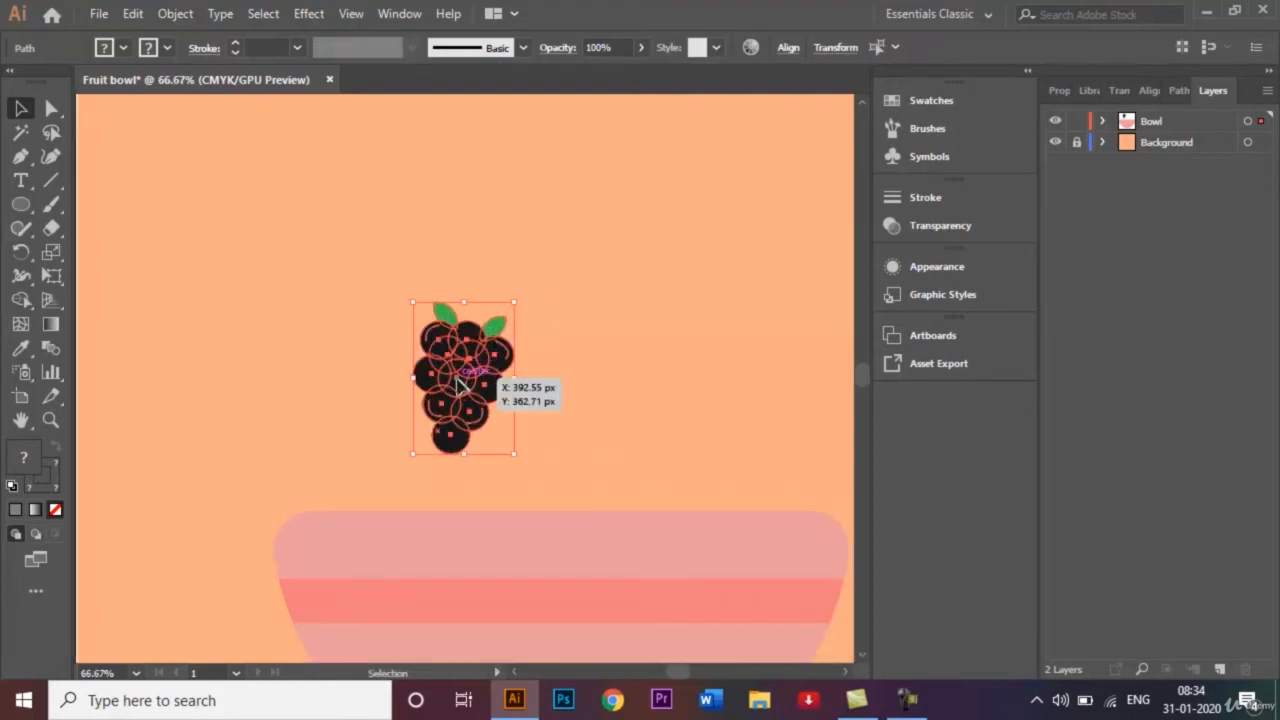
{"action": "left_click_drag", "start_coordinate": [458, 383], "coordinate": [295, 344]}
{"action": "left_click_drag", "start_coordinate": [295, 344], "coordinate": [601, 476]}
{"action": "left_click_drag", "start_coordinate": [601, 476], "coordinate": [219, 513]}
{"action": "left_click_drag", "start_coordinate": [209, 458], "coordinate": [193, 340]}
{"action": "key", "text": "ctrl+minus"}
{"action": "key", "text": "ctrl+minus"}
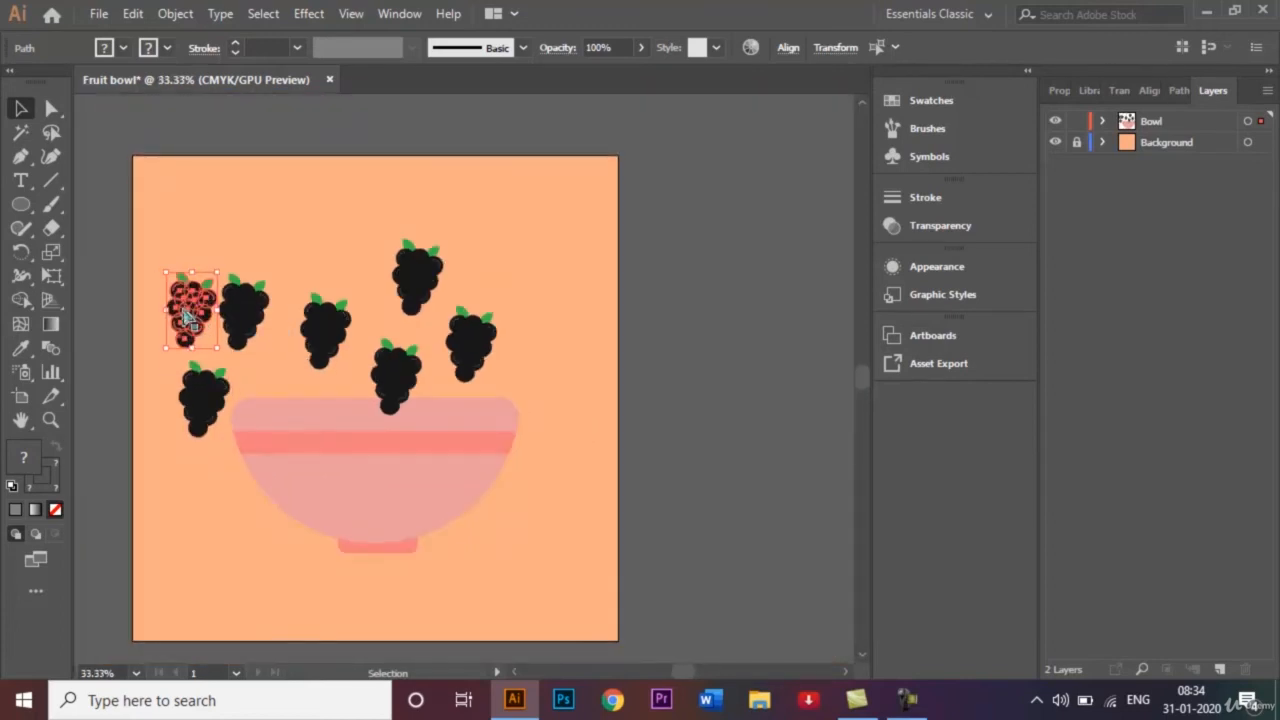
Step: Add four more grape cluster copies across the upper part and right side of the artboard, two of them stacked beside the right edge
{"action": "scroll", "coordinate": [185, 315], "scroll_direction": "up", "scroll_amount": 1}
{"action": "left_click_drag", "start_coordinate": [242, 292], "coordinate": [672, 378]}
{"action": "left_click", "coordinate": [669, 457]}
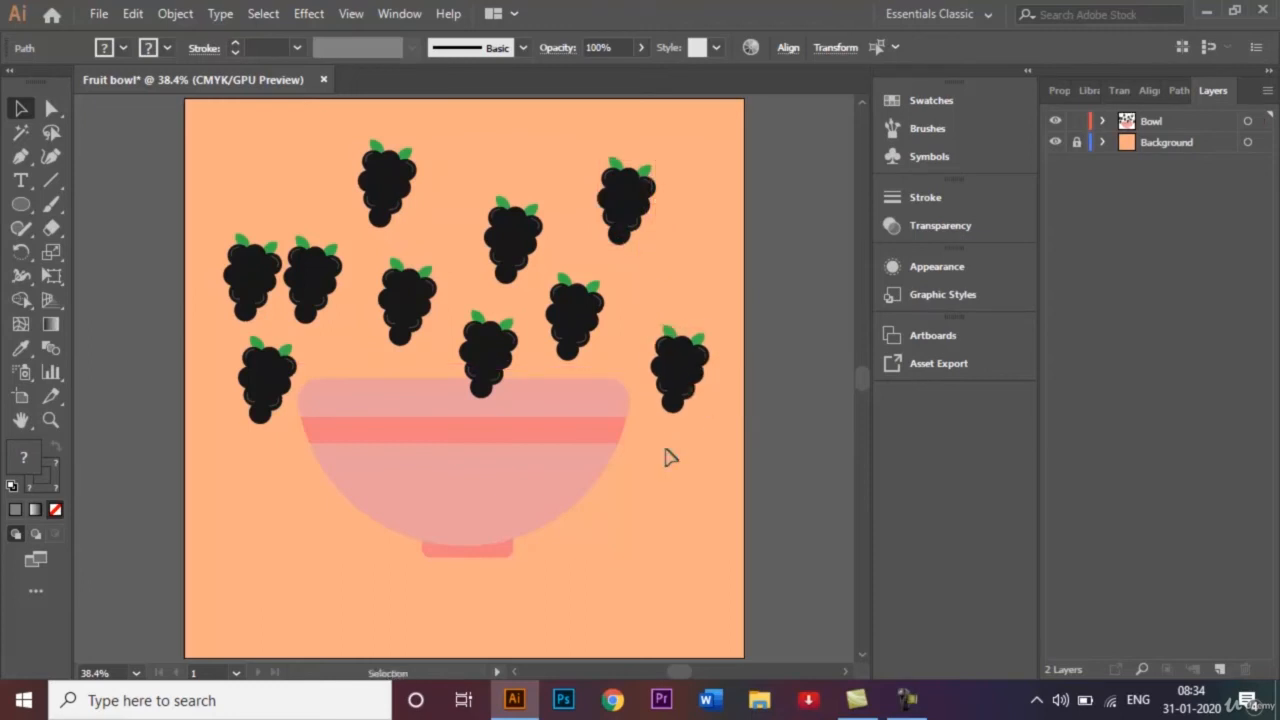
{"action": "left_click", "coordinate": [680, 365]}
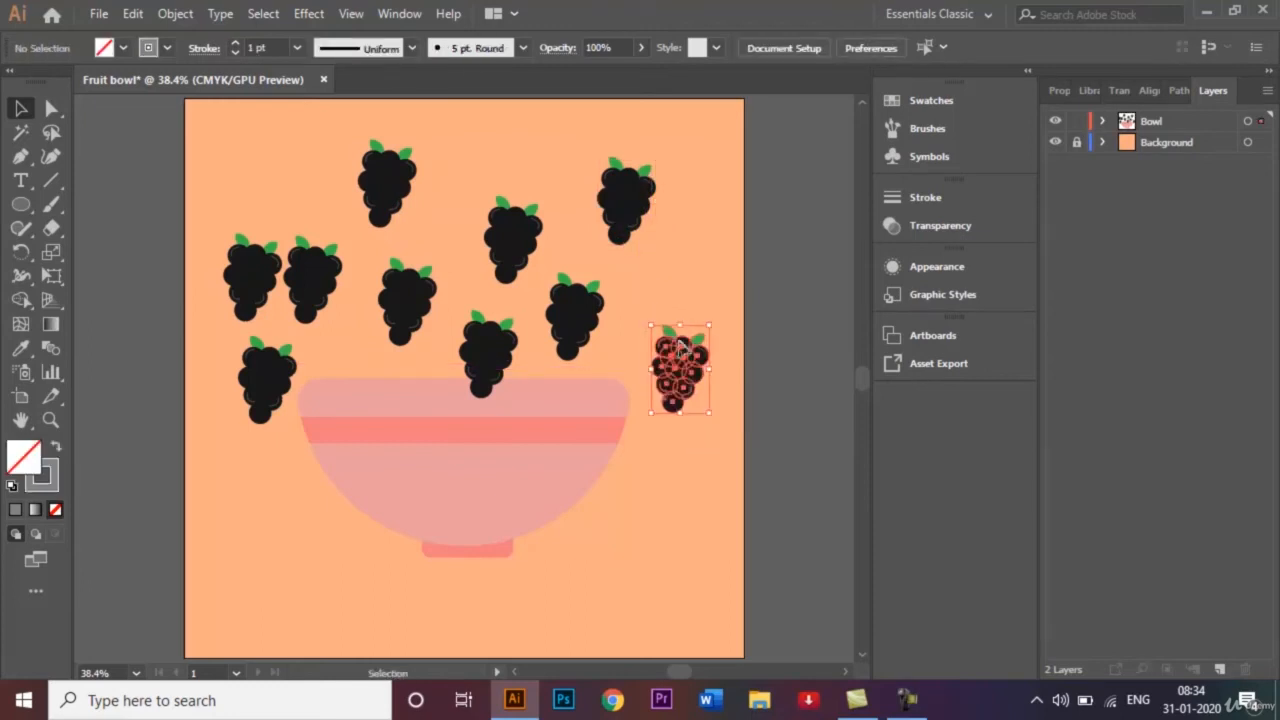
{"action": "left_click_drag", "start_coordinate": [680, 365], "coordinate": [707, 266]}
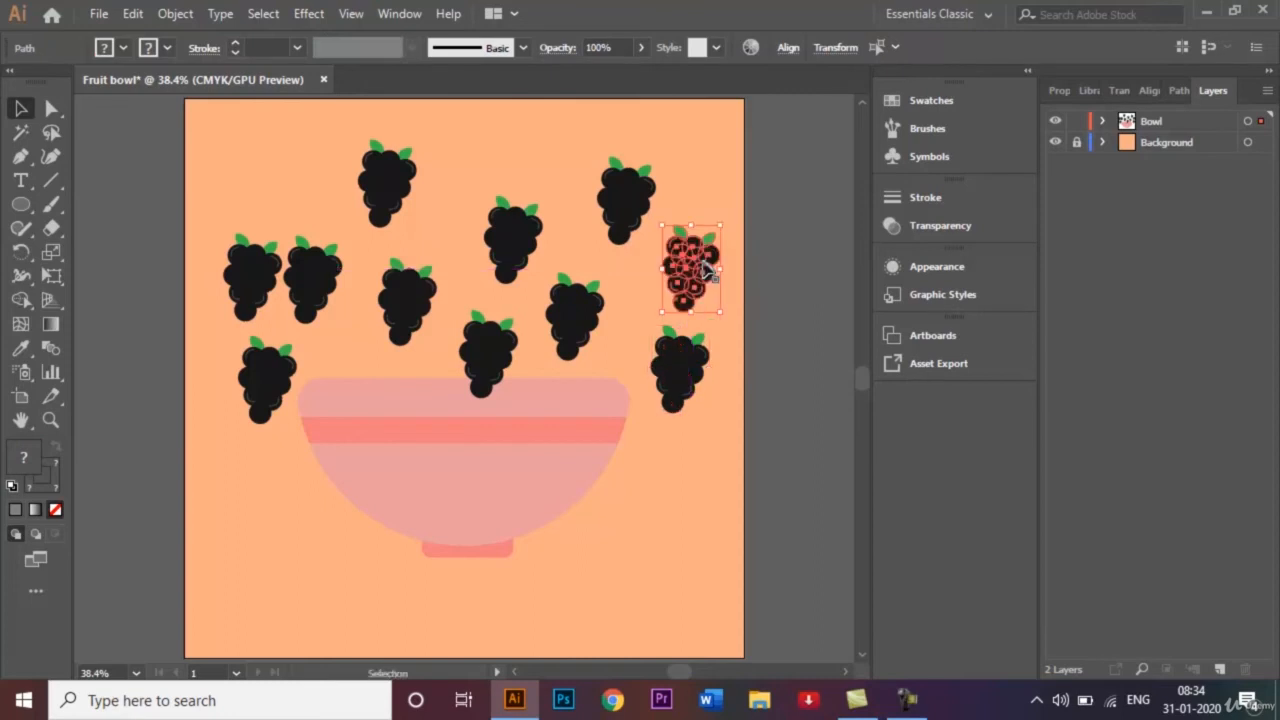
{"action": "left_click", "coordinate": [700, 432]}
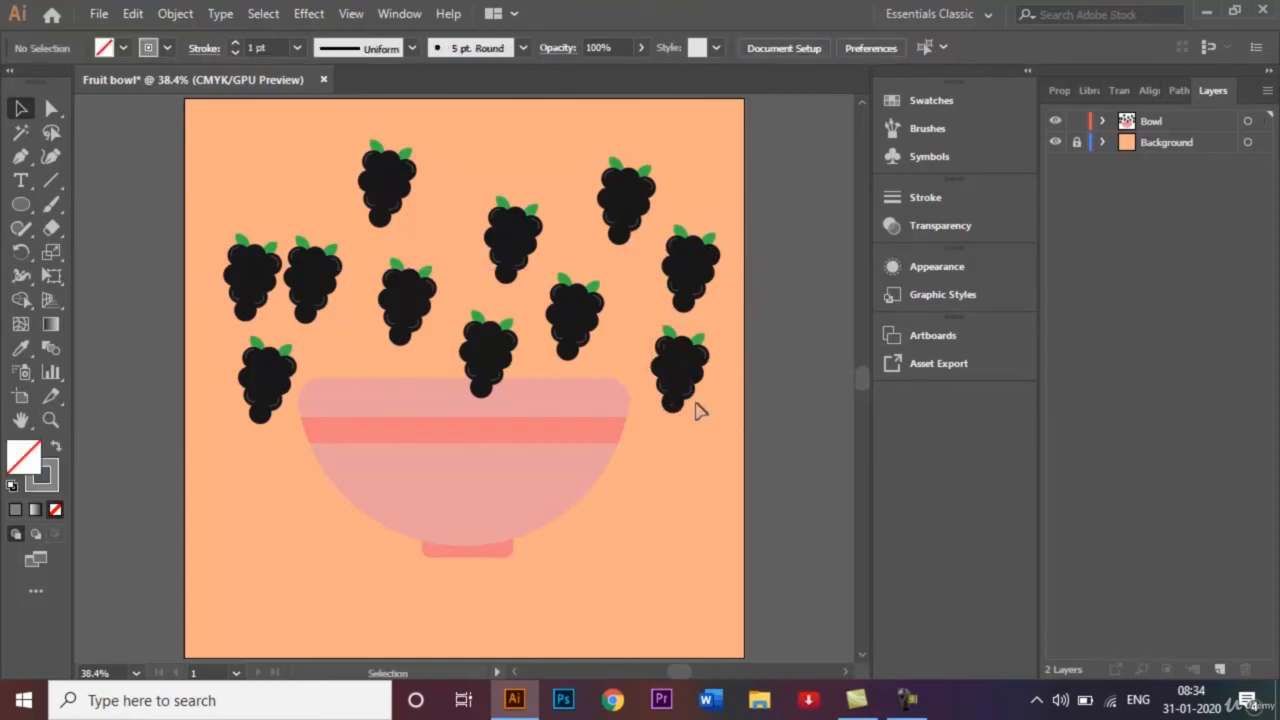
Step: Select the grapes of the cluster just right of the bowl, without the leaves, and fill them with dark red
{"action": "left_click", "coordinate": [656, 366]}
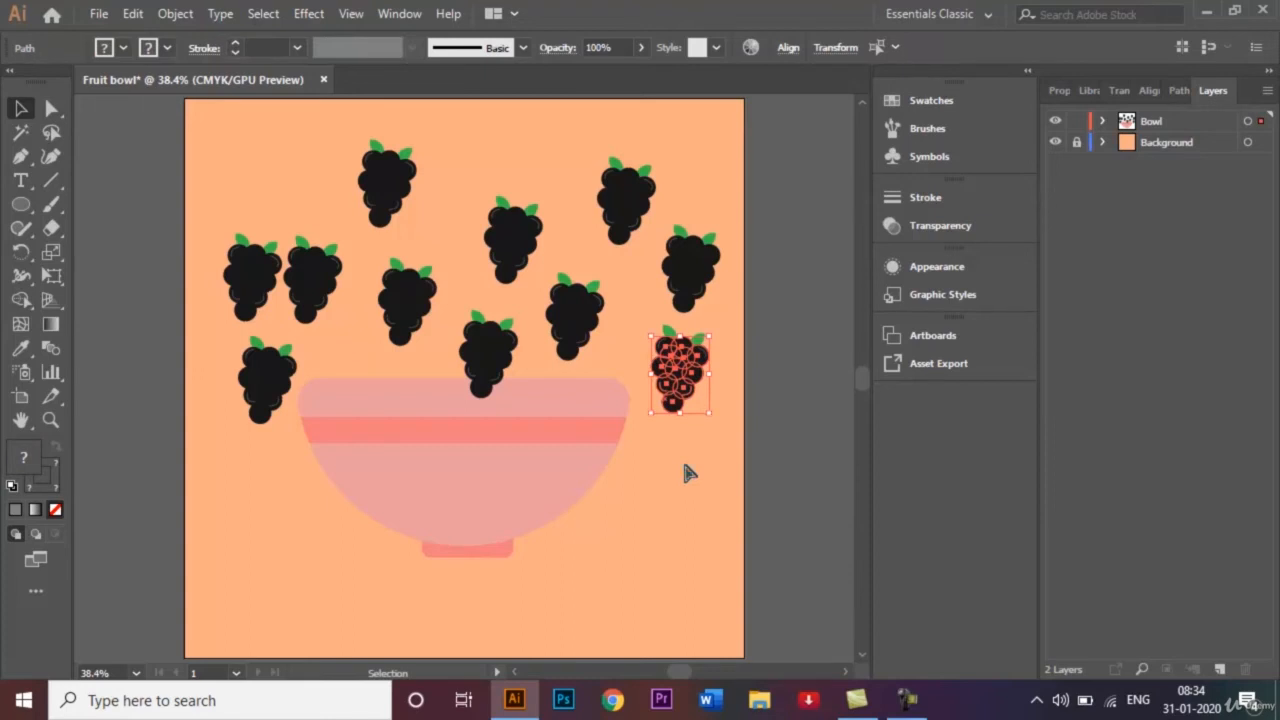
{"action": "key", "text": "ctrl+1"}
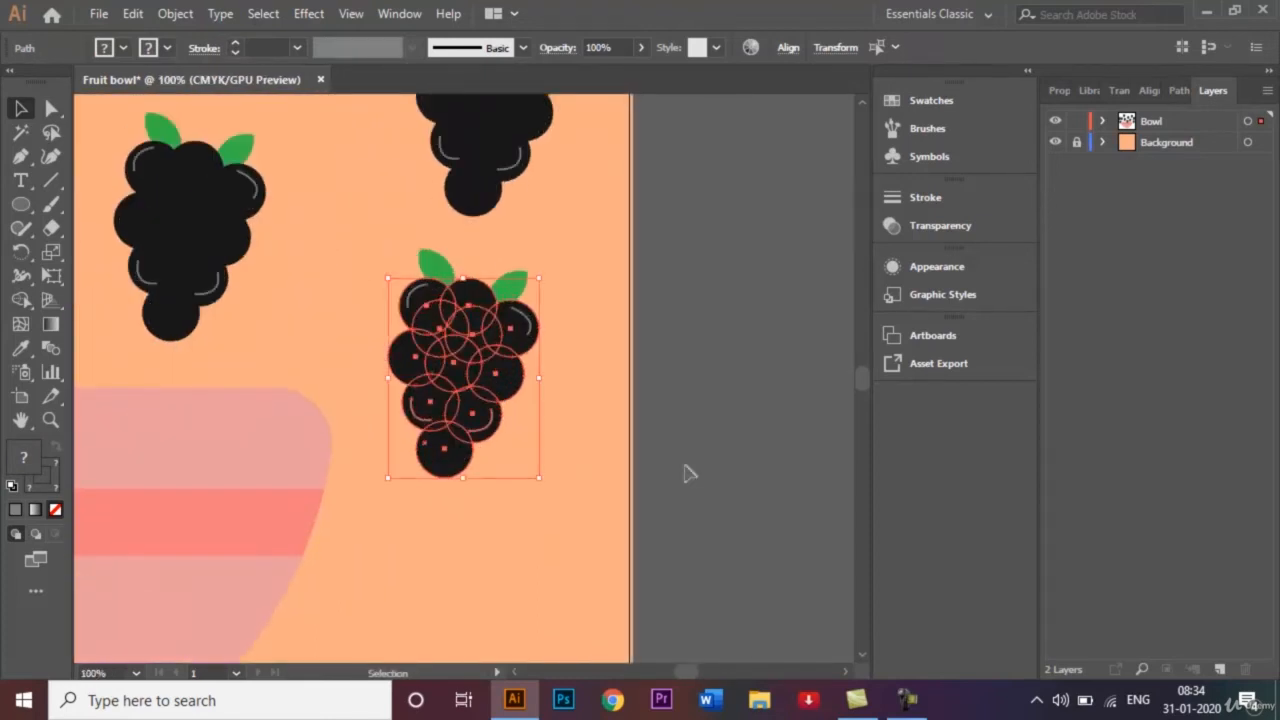
{"action": "left_click", "coordinate": [124, 50]}
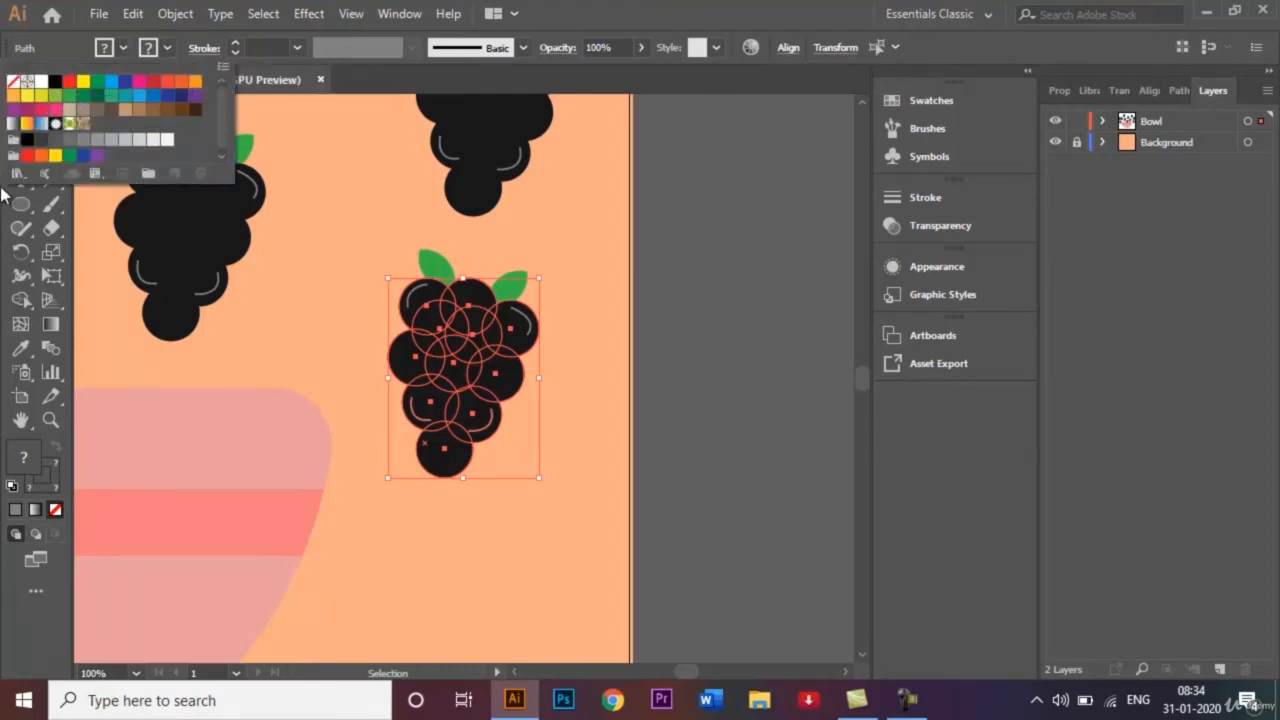
{"action": "left_click", "coordinate": [28, 462]}
{"action": "double_click", "coordinate": [28, 462]}
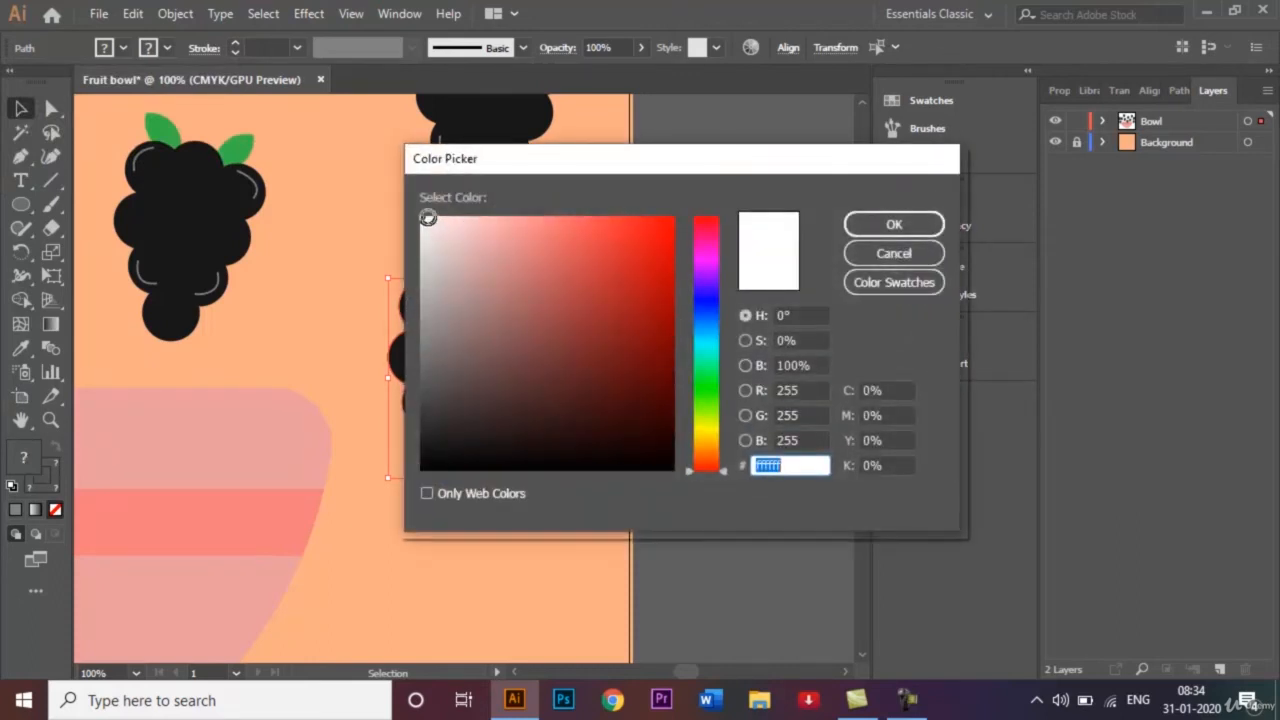
{"action": "mouse_move", "coordinate": [429, 220]}
{"action": "left_mouse_down"}
{"action": "mouse_move", "coordinate": [619, 318]}
{"action": "mouse_move", "coordinate": [646, 354]}
{"action": "mouse_move", "coordinate": [656, 347]}
{"action": "left_mouse_up"}
{"action": "left_click", "coordinate": [916, 228]}
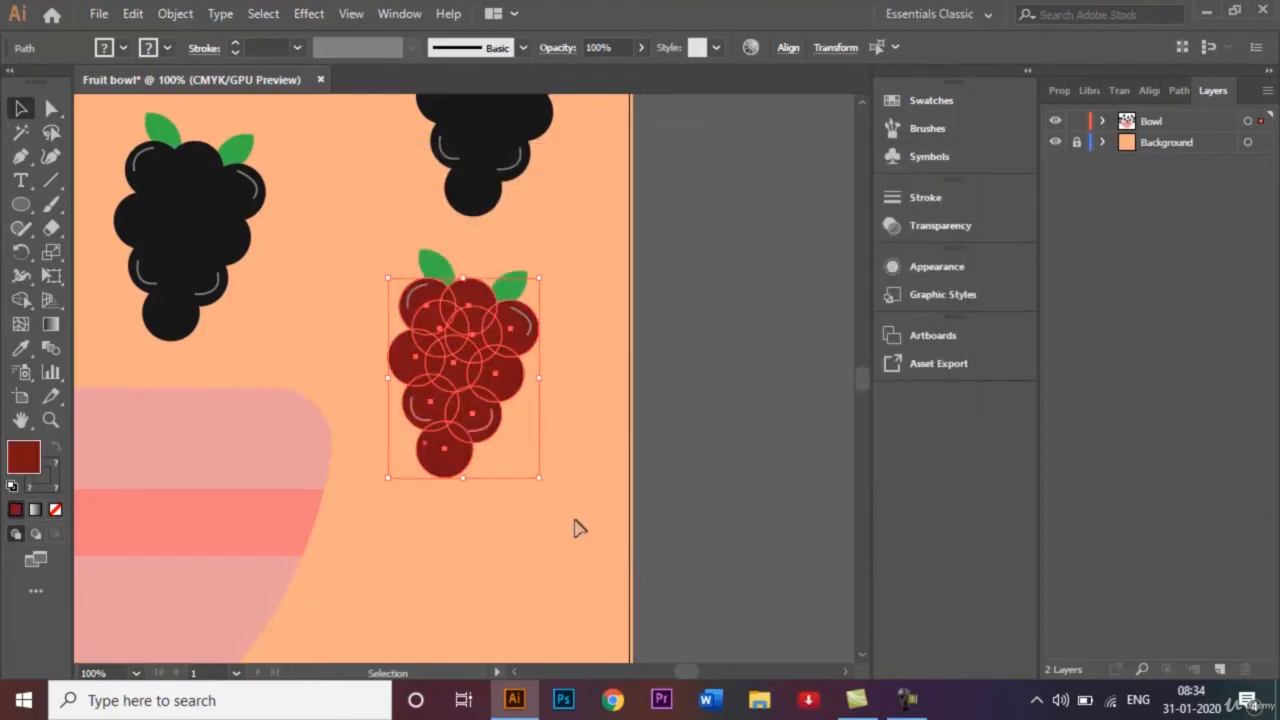
{"action": "left_click", "coordinate": [578, 528]}
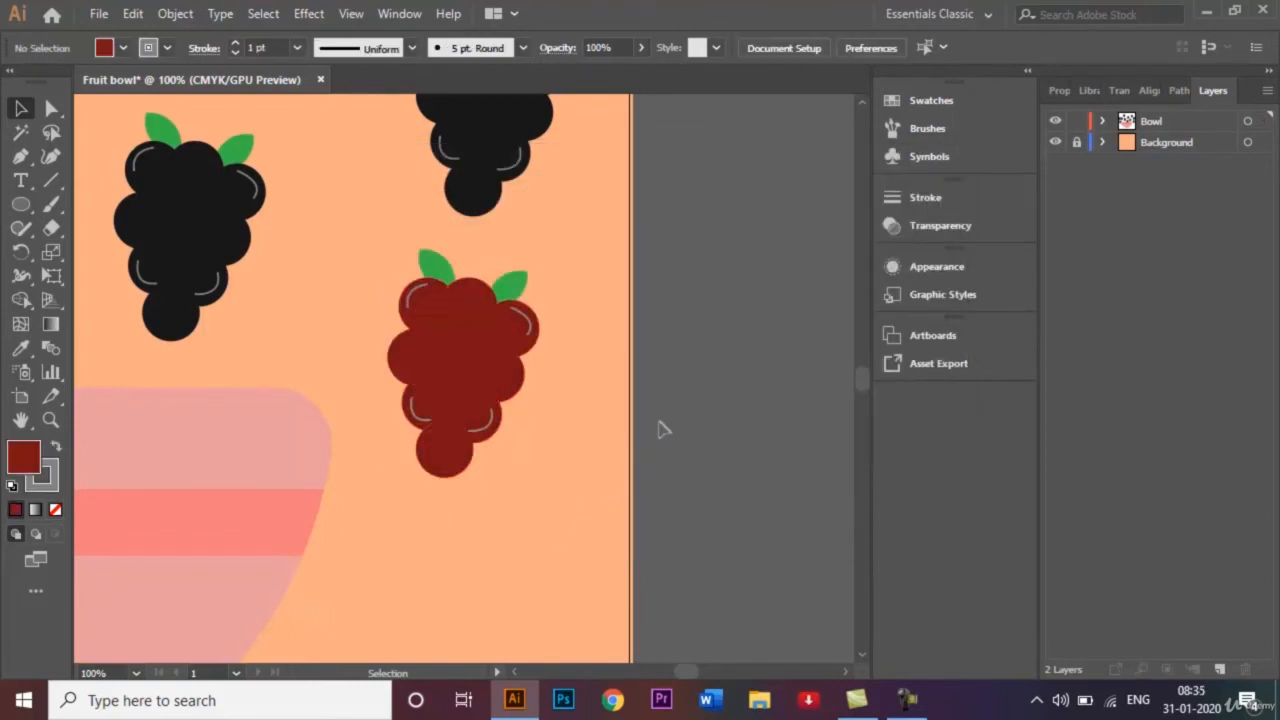
Step: Try to copy the dark red fill to the cluster overlapping the bowl rim with the Eyedropper, undo it and deselect
{"action": "key", "text": "ctrl+minus"}
{"action": "key", "text": "ctrl+minus"}
{"action": "key", "text": "ctrl+minus"}
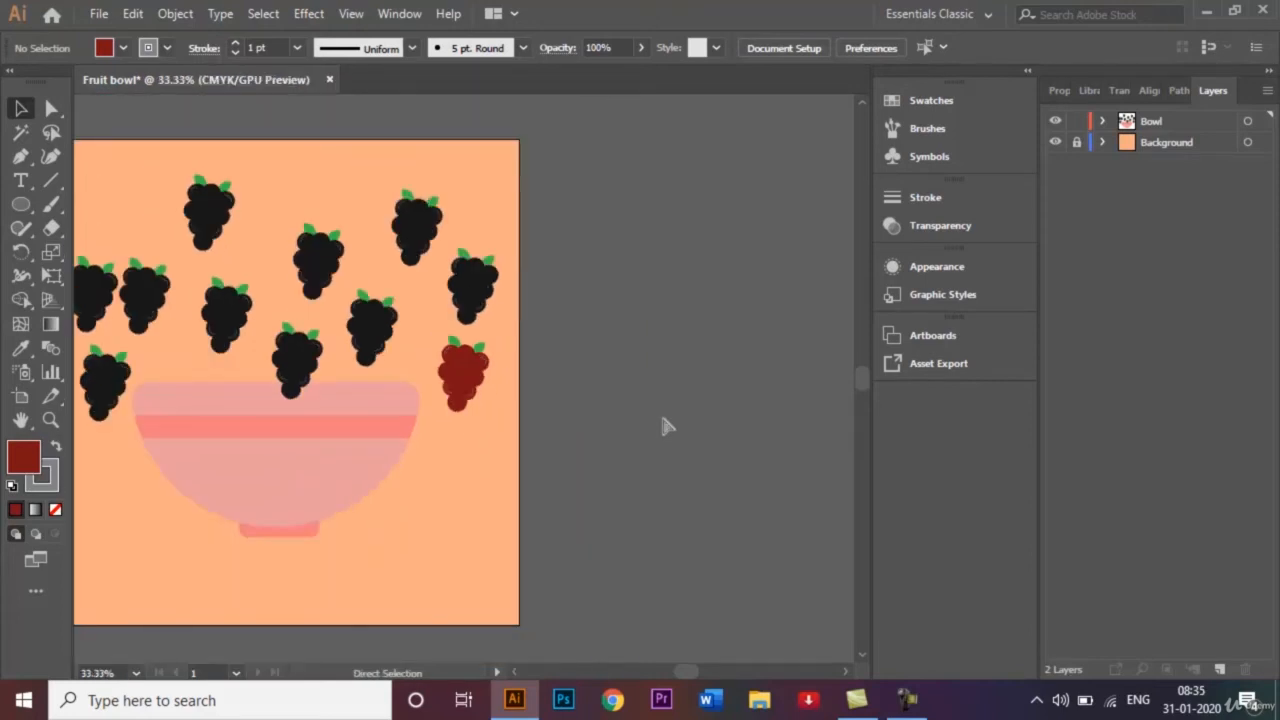
{"action": "key", "text": "ctrl+0"}
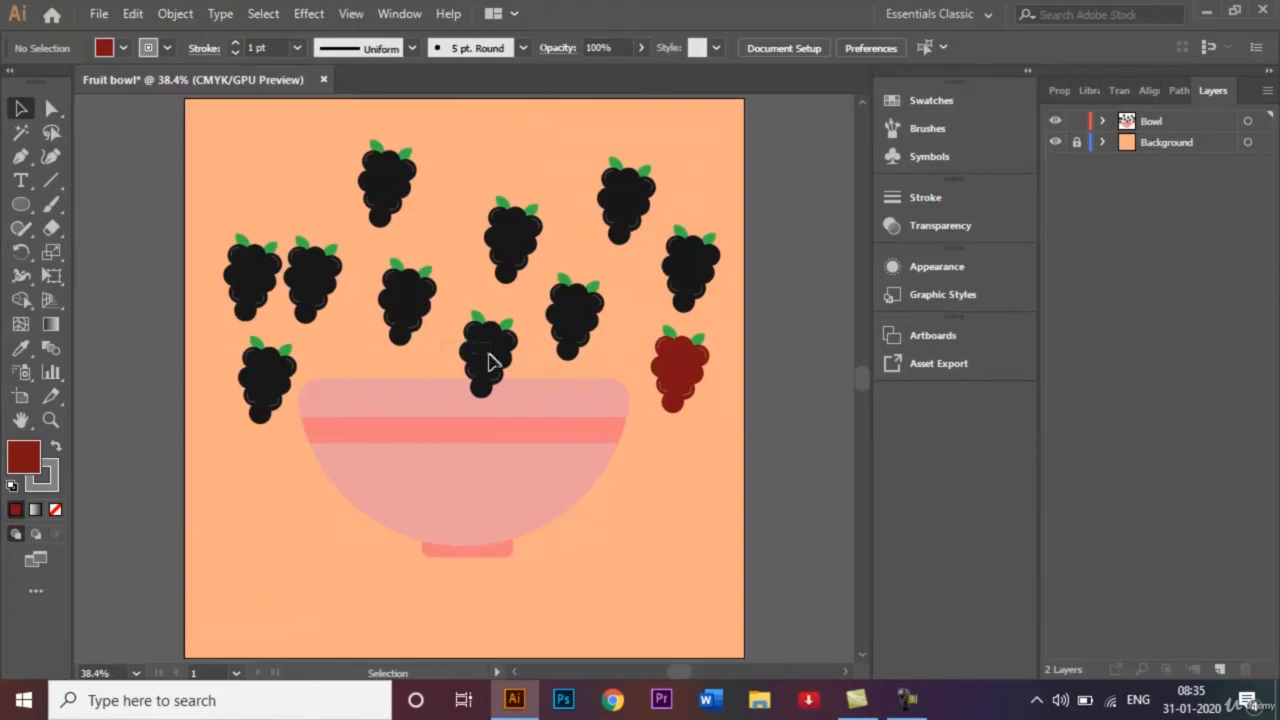
{"action": "left_click", "coordinate": [527, 378]}
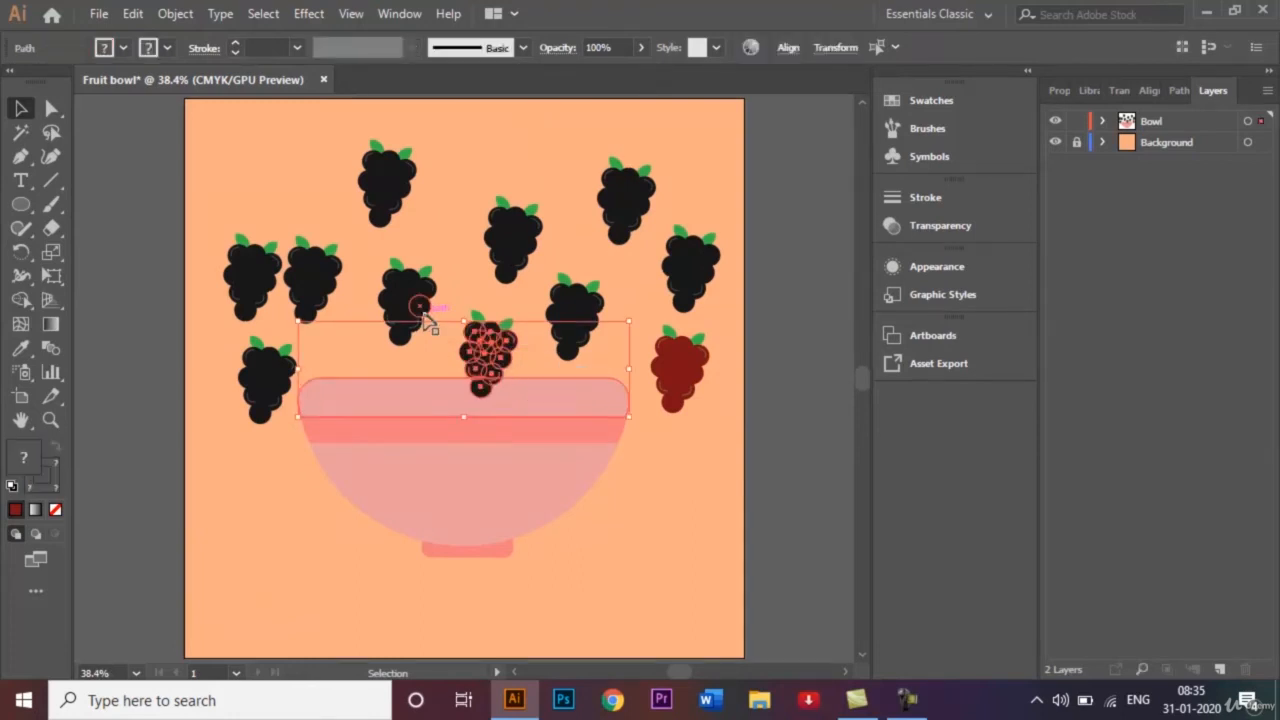
{"action": "left_click", "coordinate": [16, 511]}
{"action": "left_click", "coordinate": [22, 347]}
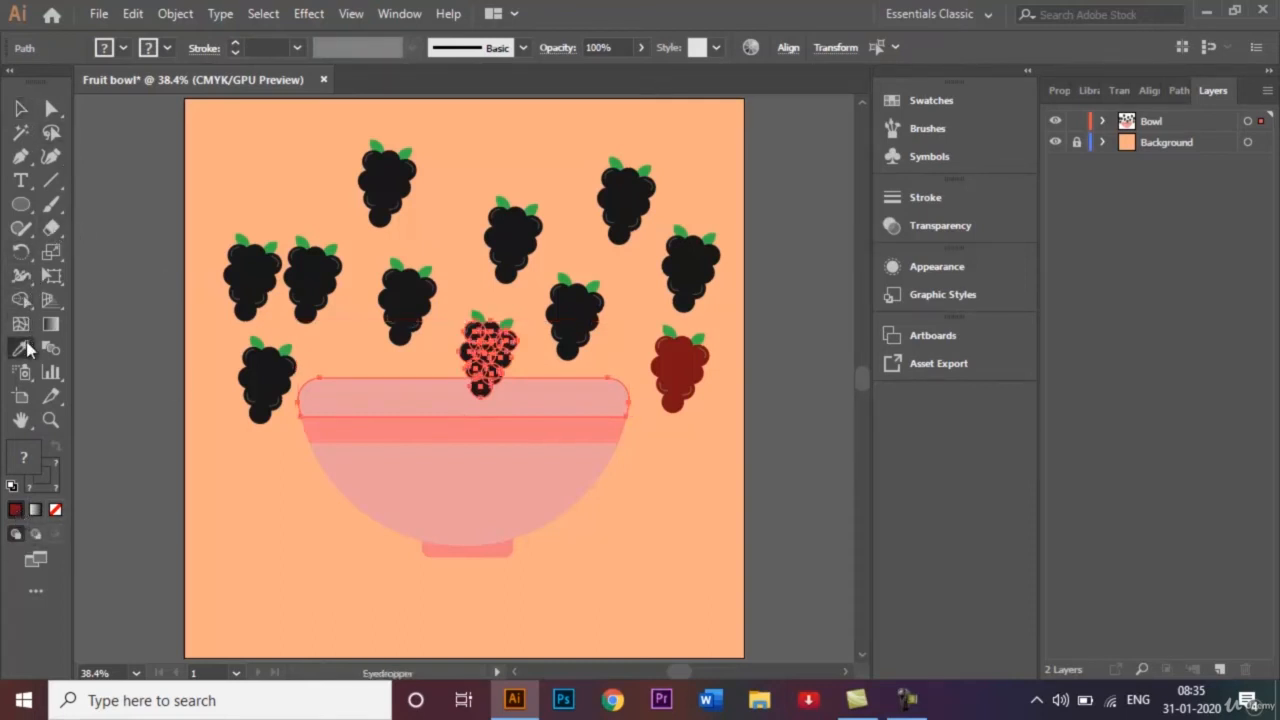
{"action": "left_click", "coordinate": [684, 346]}
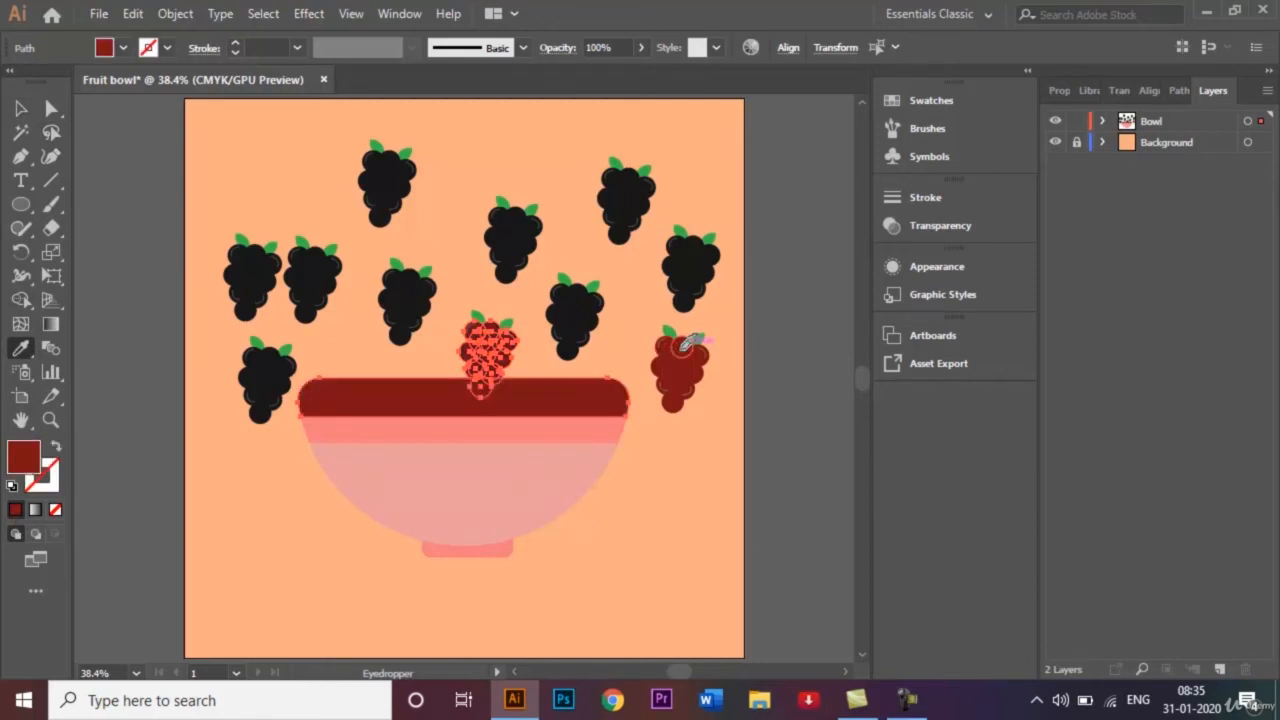
{"action": "key", "text": "ctrl+z"}
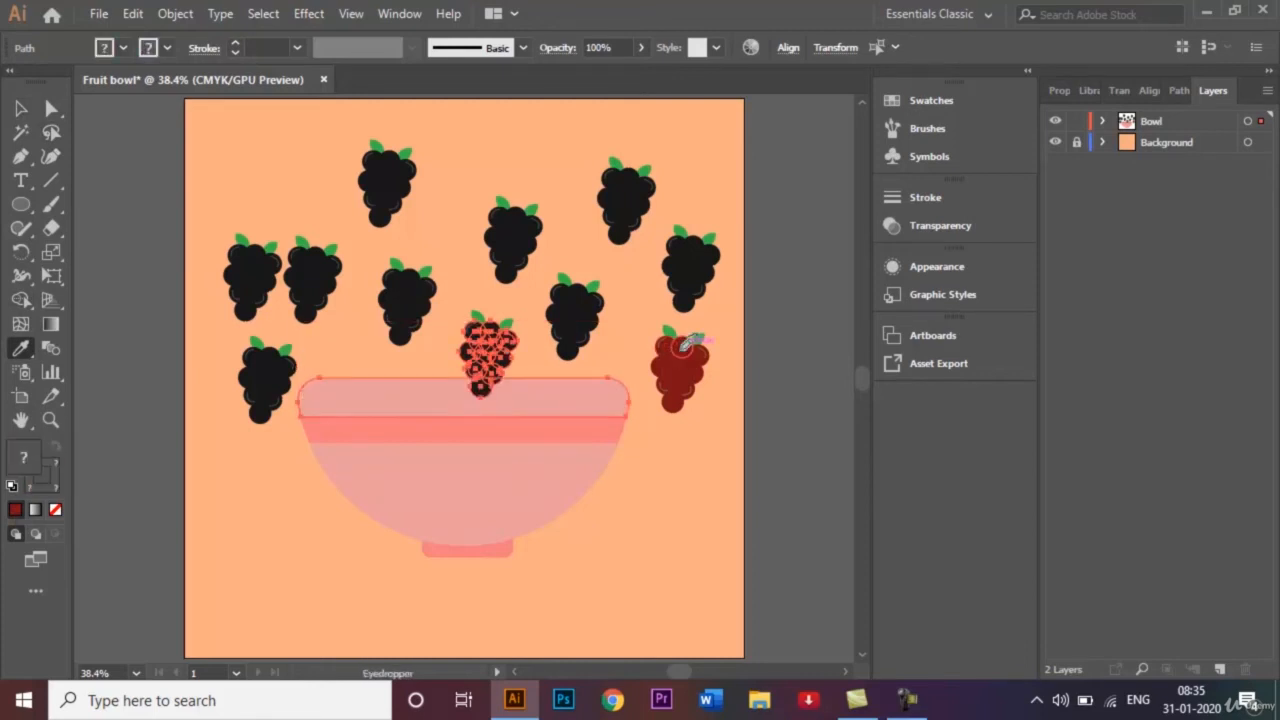
{"action": "left_click", "coordinate": [24, 110]}
{"action": "left_click", "coordinate": [128, 398]}
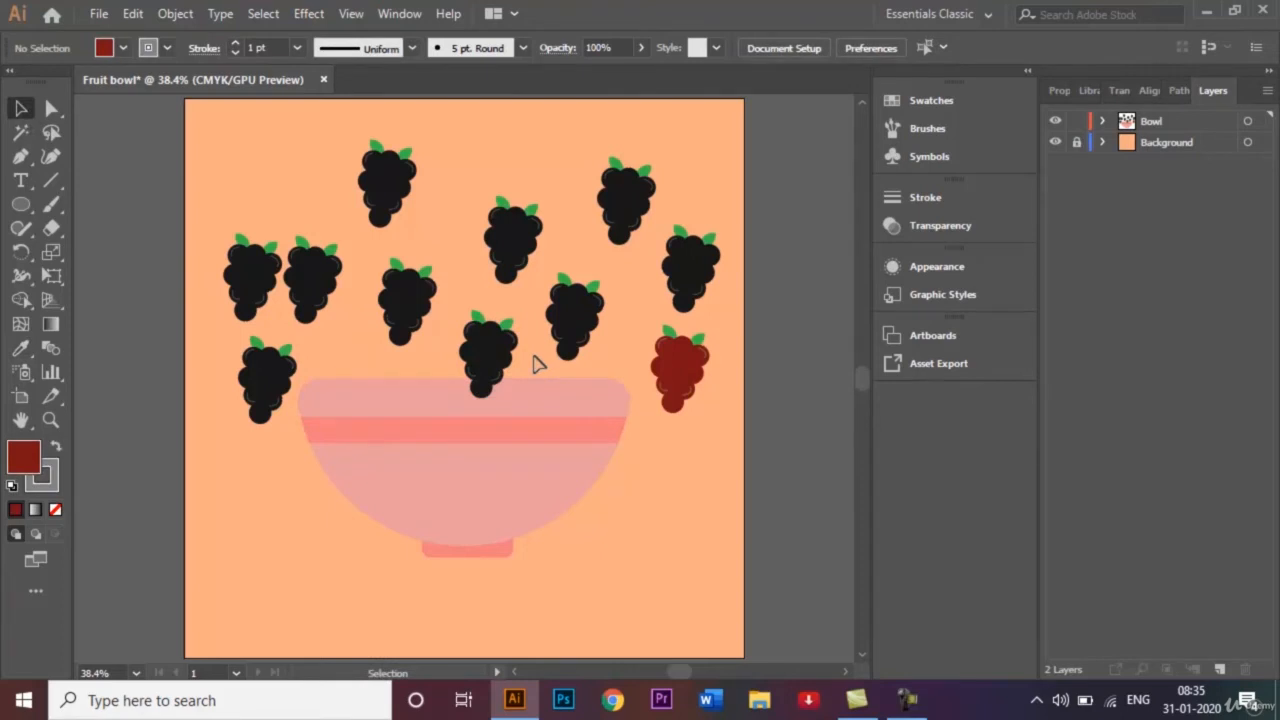
Step: Select only the grapes of the cluster overlapping the bowl rim and give them the red cluster's fill with the Eyedropper
{"action": "left_click_drag", "start_coordinate": [455, 355], "coordinate": [448, 351]}
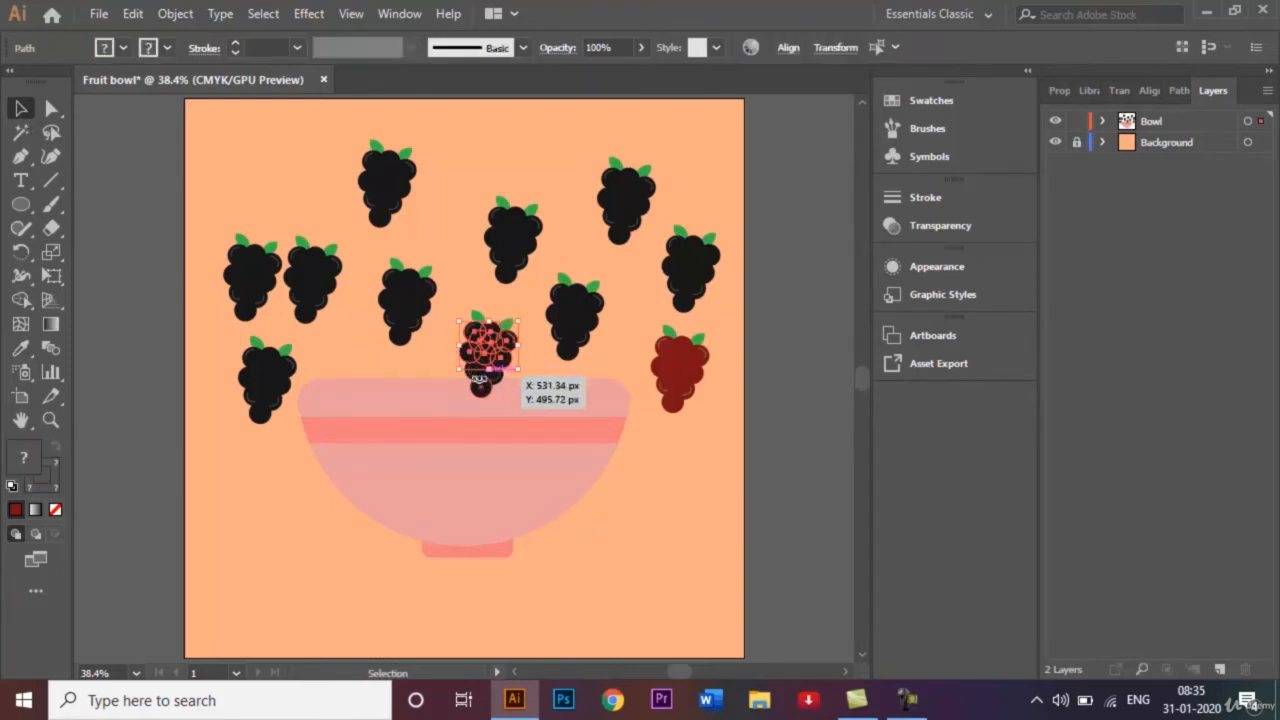
{"action": "key", "text": "ctrl+plus"}
{"action": "key", "text": "ctrl+plus"}
{"action": "key", "text": "ctrl+plus"}
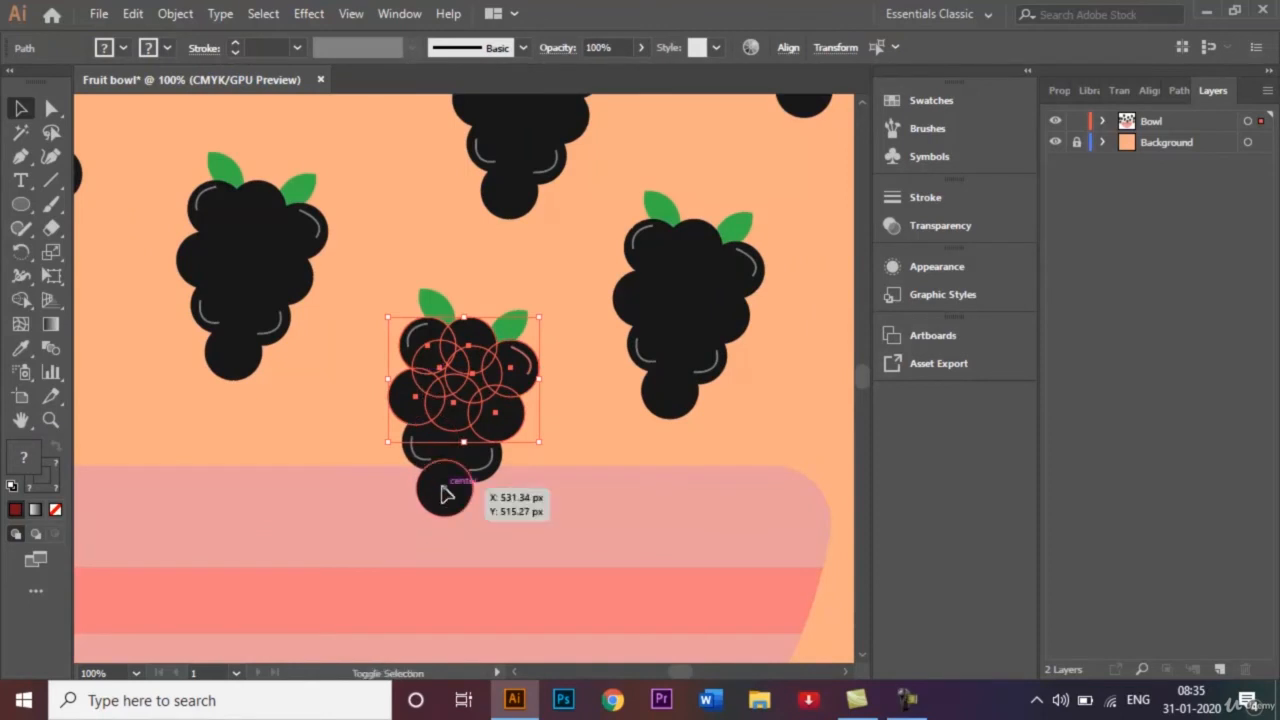
{"action": "left_click", "coordinate": [445, 493], "text": "shift"}
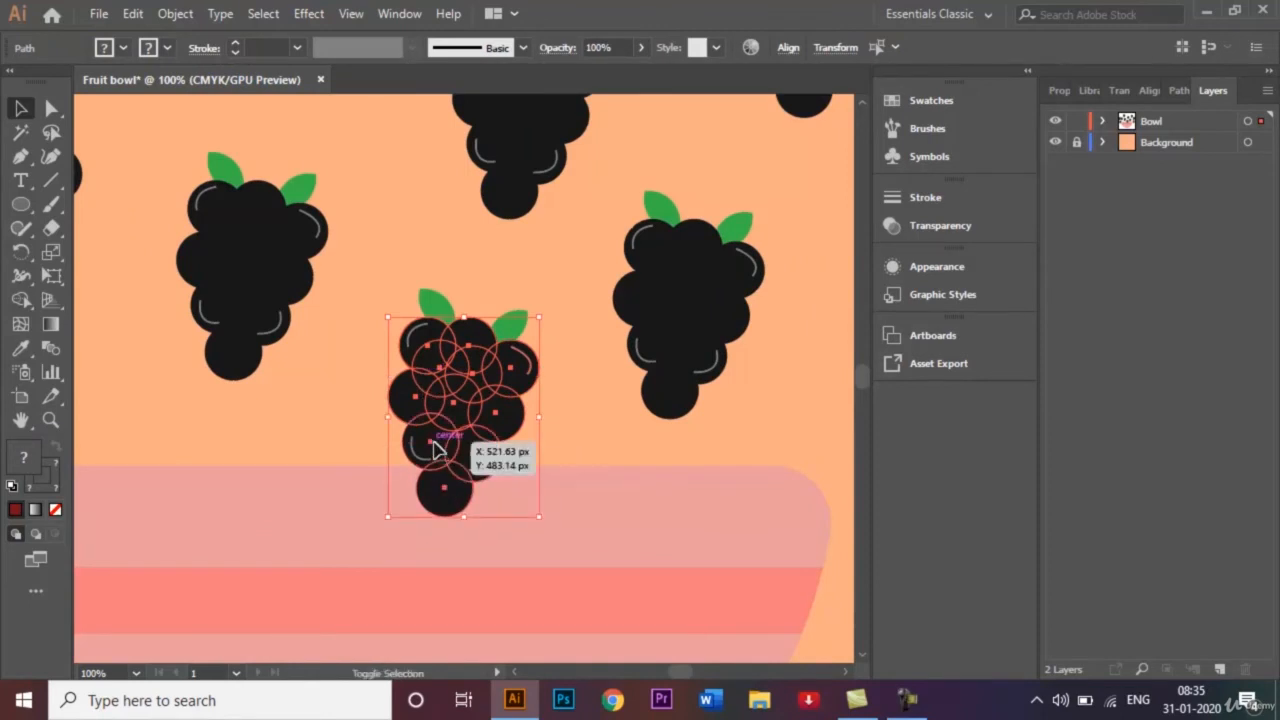
{"action": "key", "text": "a"}
{"action": "key", "text": "ctrl+minus"}
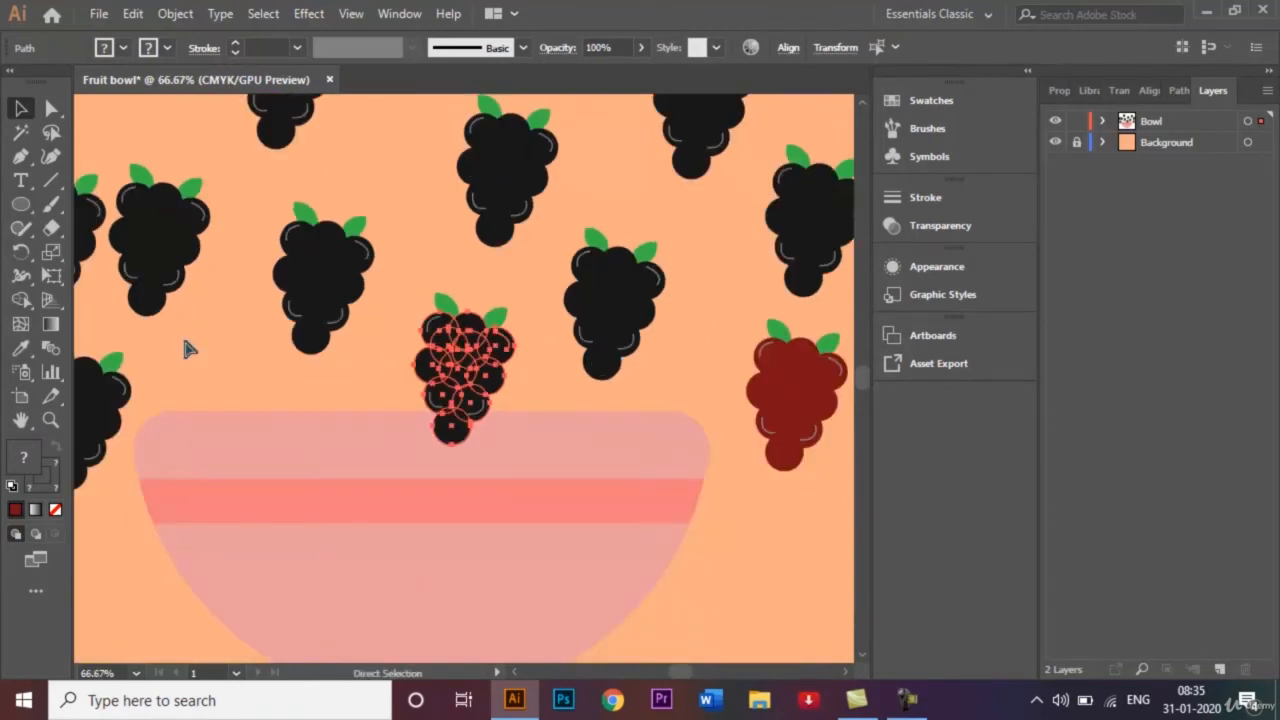
{"action": "left_click", "coordinate": [22, 352]}
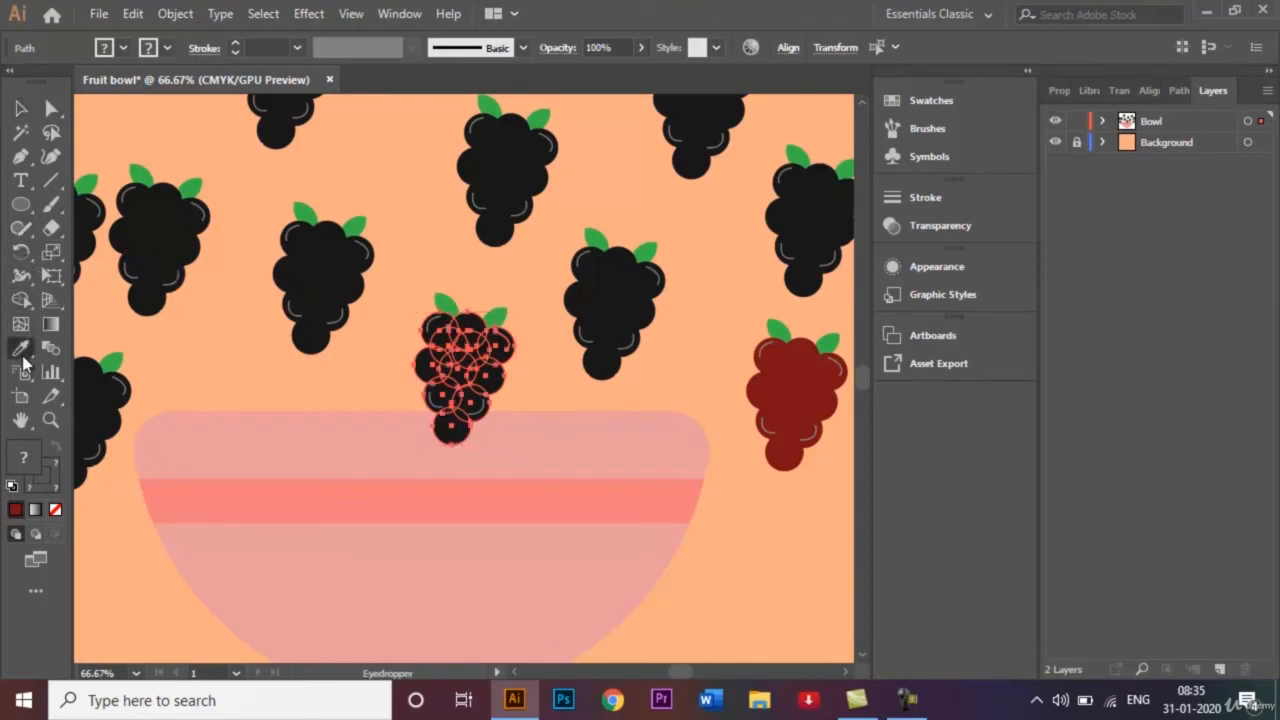
{"action": "left_click", "coordinate": [800, 356]}
{"action": "left_click", "coordinate": [19, 108]}
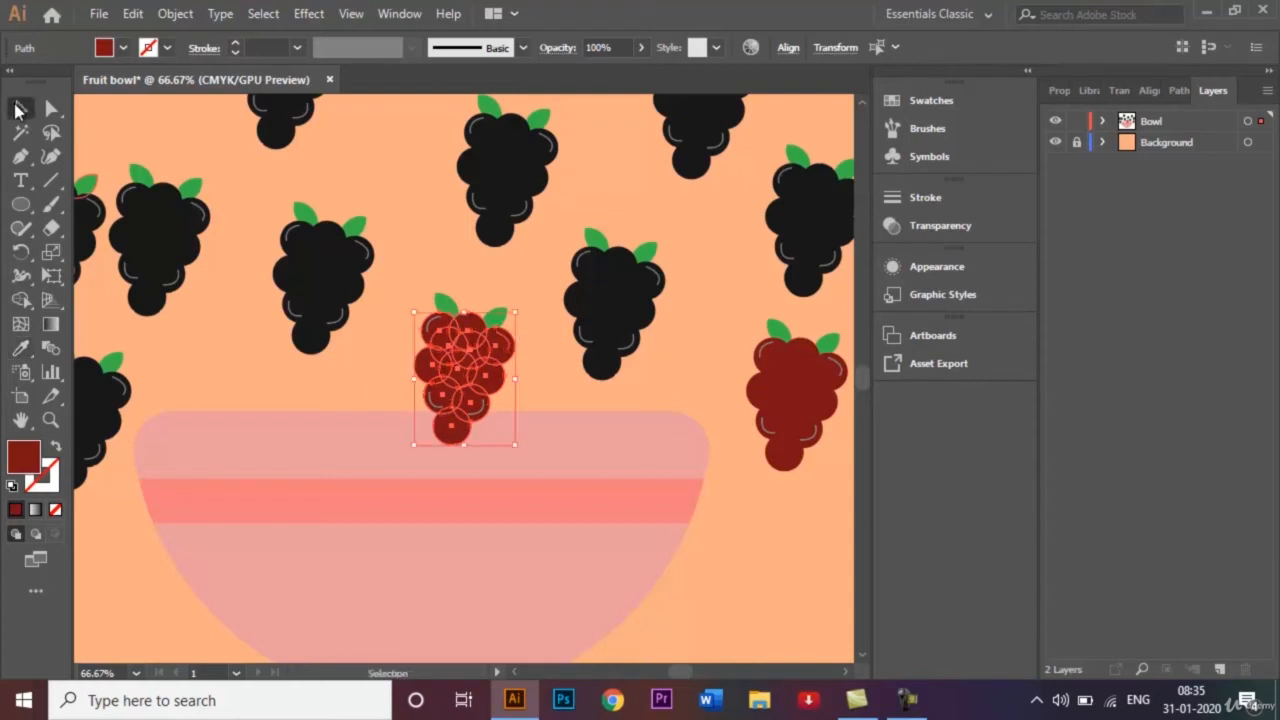
{"action": "left_click", "coordinate": [363, 357]}
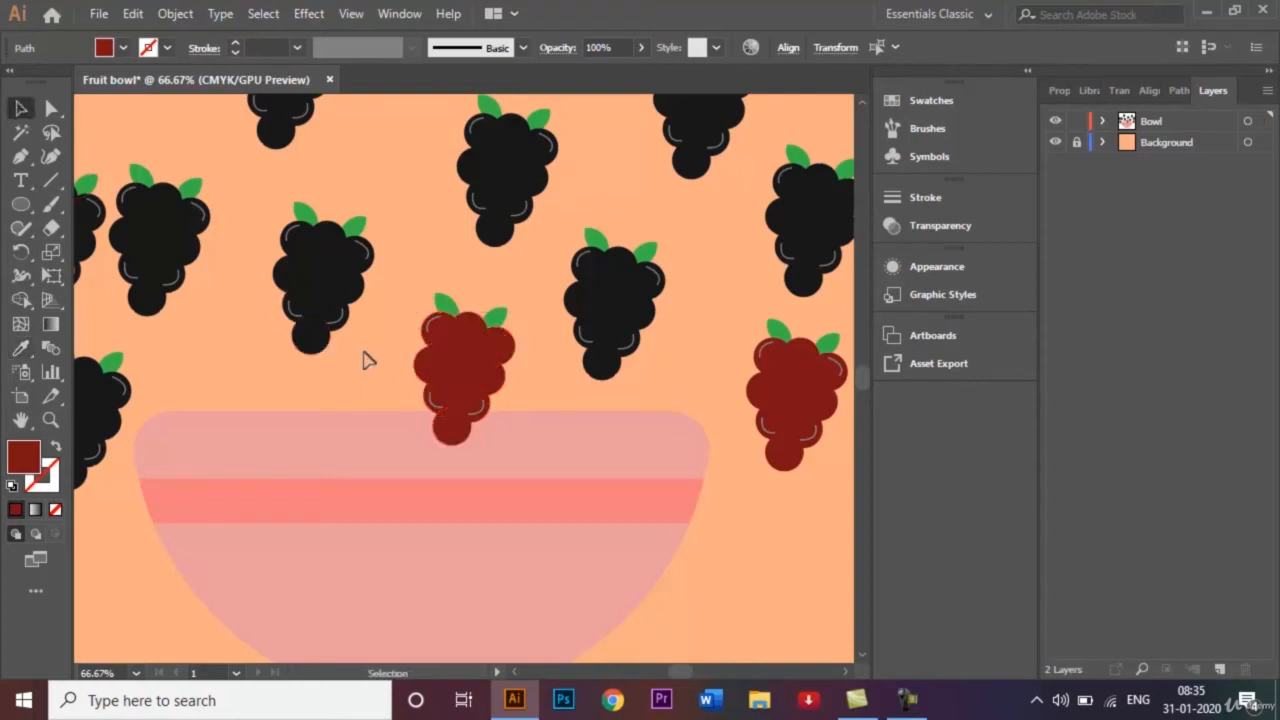
Step: Try to copy the dark red fill to the black cluster above the bowl's left half with the Eyedropper, undo it and deselect
{"action": "left_click", "coordinate": [284, 240]}
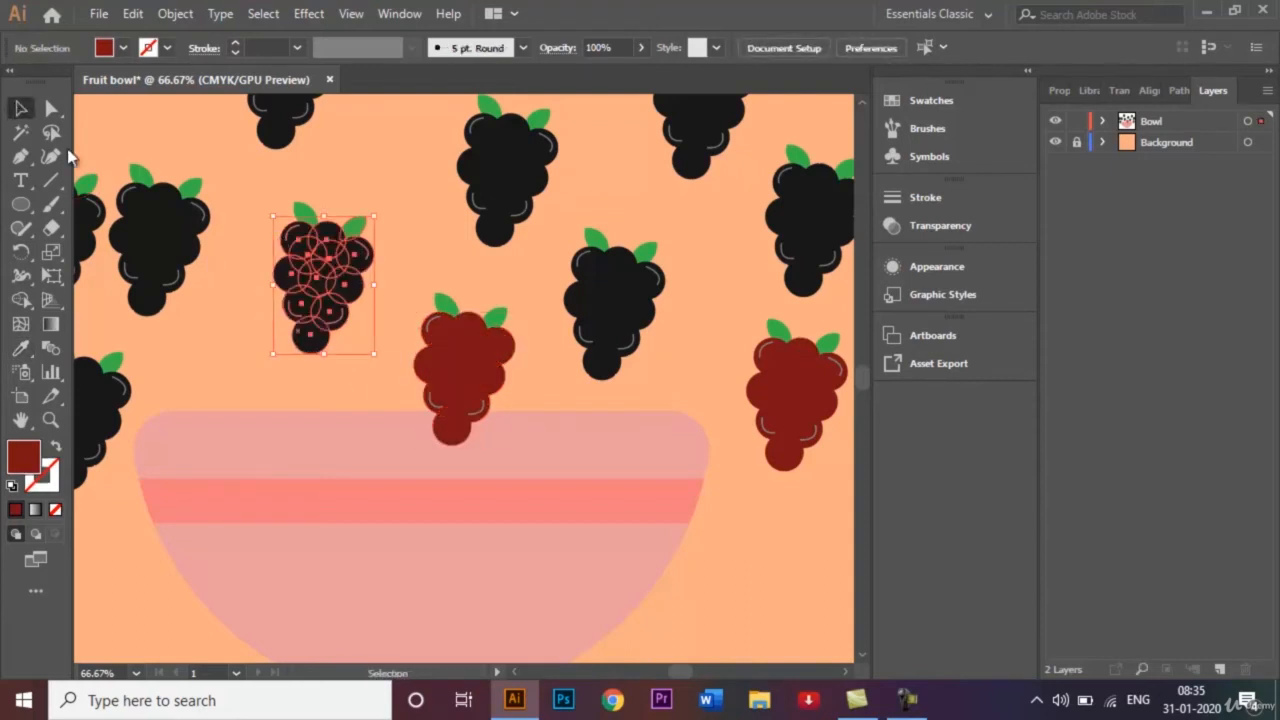
{"action": "left_click", "coordinate": [20, 348]}
{"action": "left_click", "coordinate": [437, 326]}
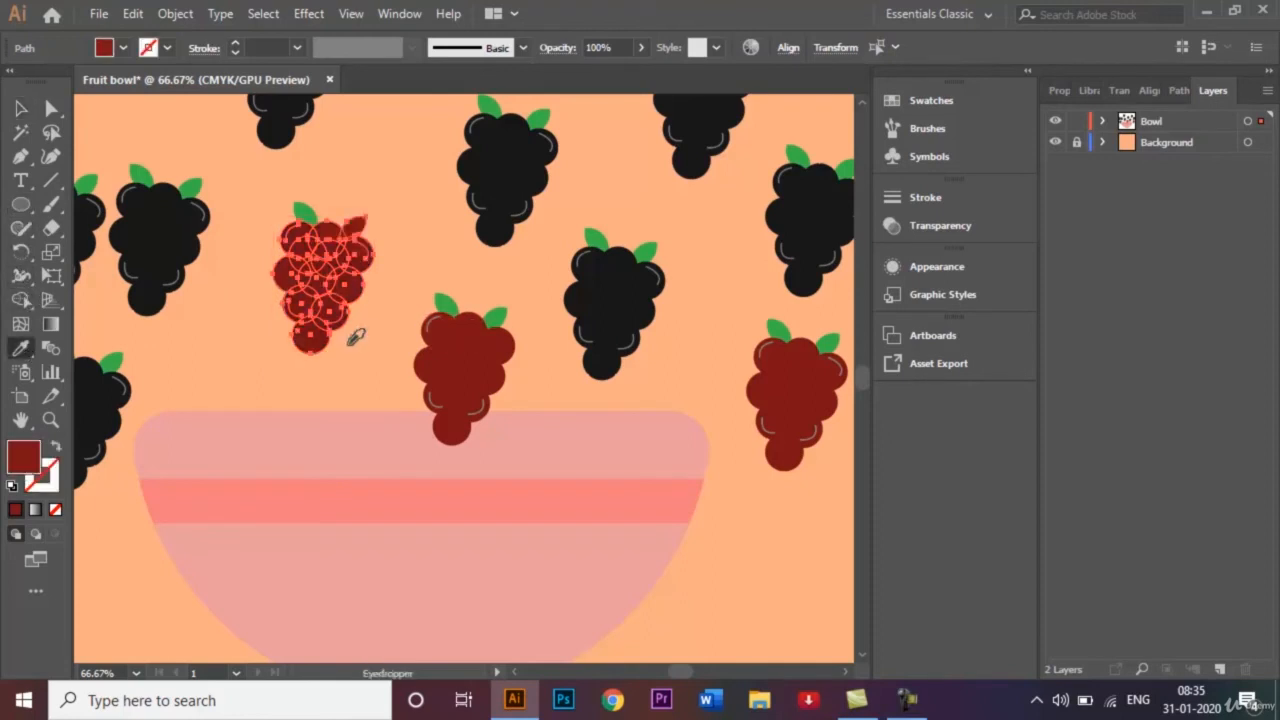
{"action": "key", "text": "v"}
{"action": "key", "text": "ctrl+z"}
{"action": "left_click", "coordinate": [352, 375]}
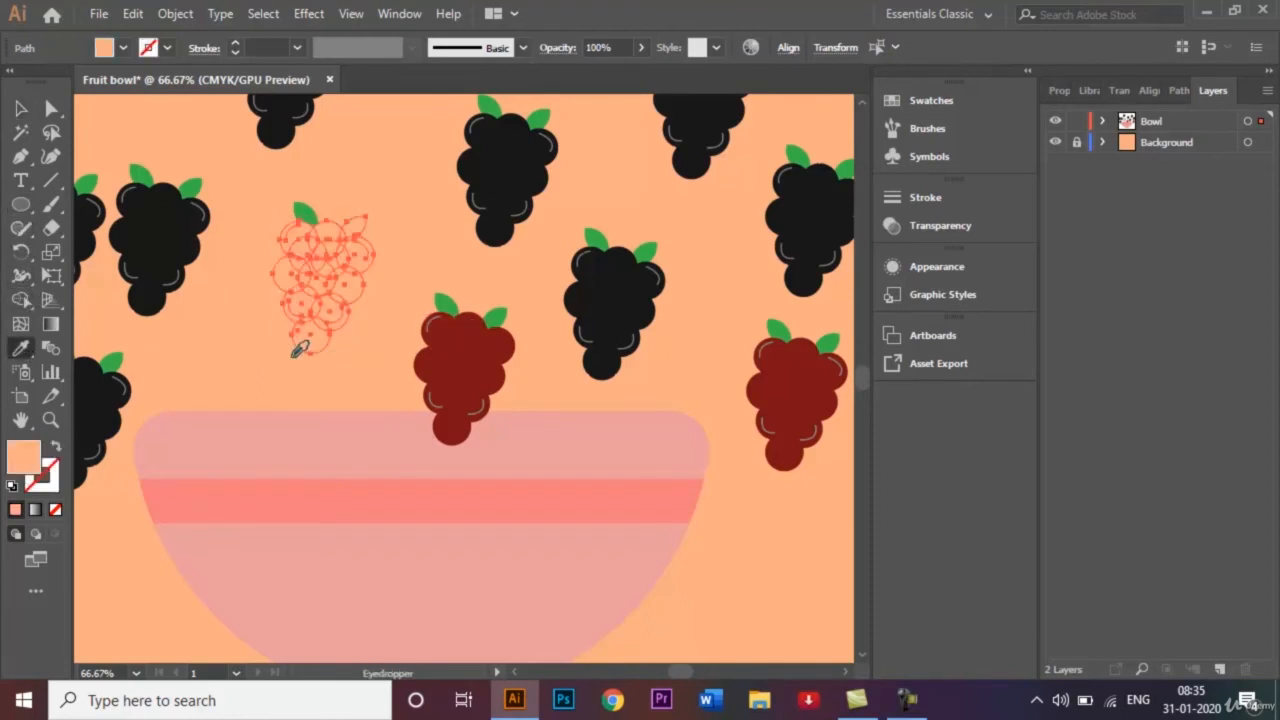
{"action": "key", "text": "ctrl+z"}
{"action": "left_click", "coordinate": [20, 108]}
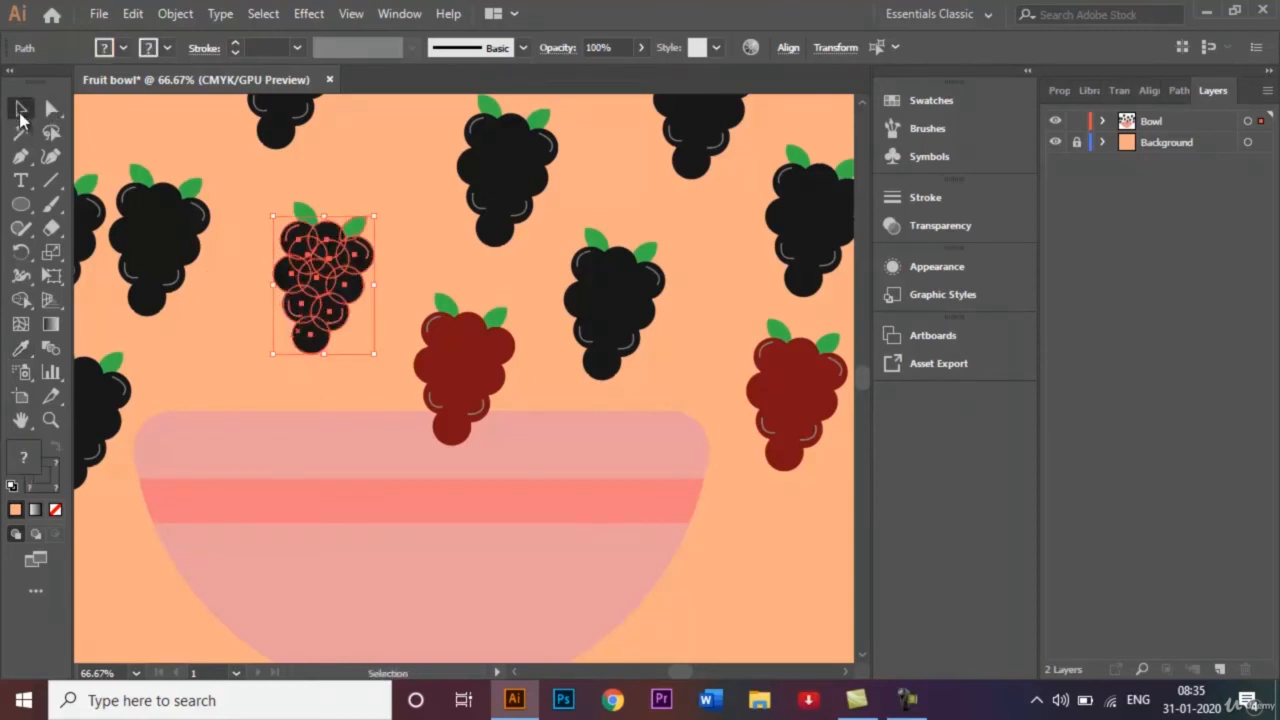
{"action": "left_click", "coordinate": [365, 398]}
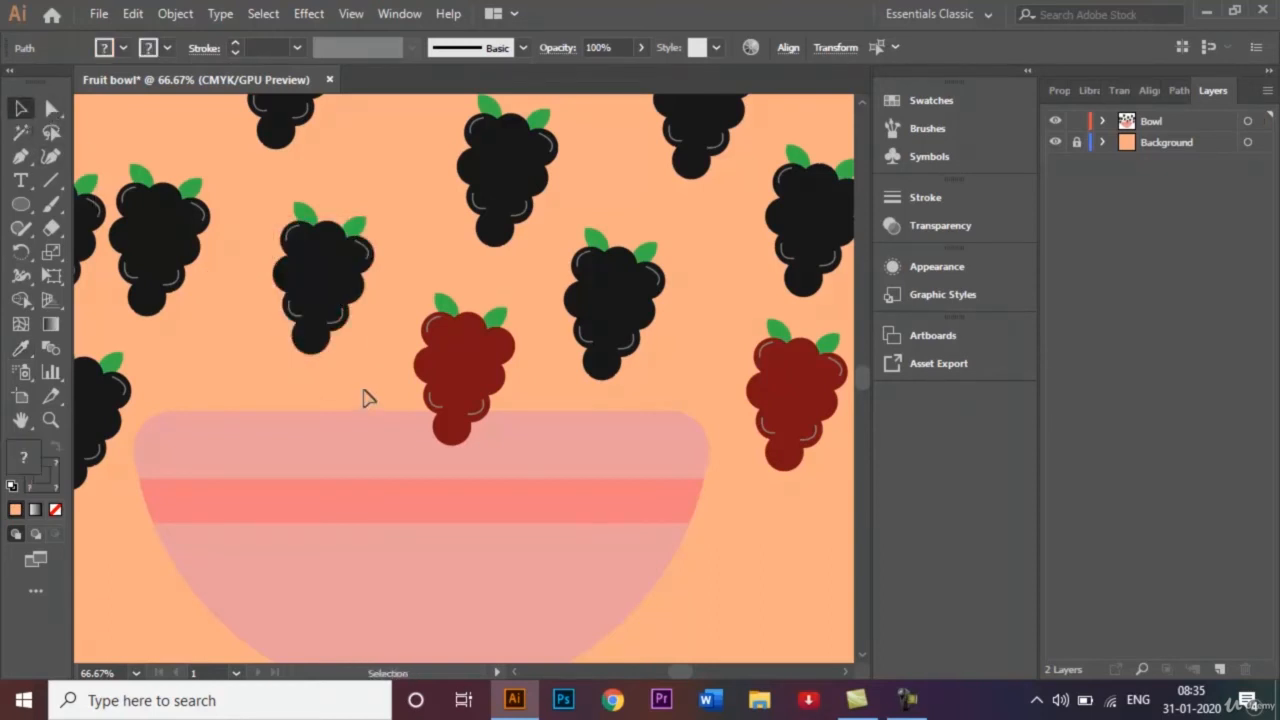
Step: Select only the grapes of the cluster above the bowl's left half, give them the dark red fill with the Eyedropper and deselect
{"action": "left_click", "coordinate": [282, 248]}
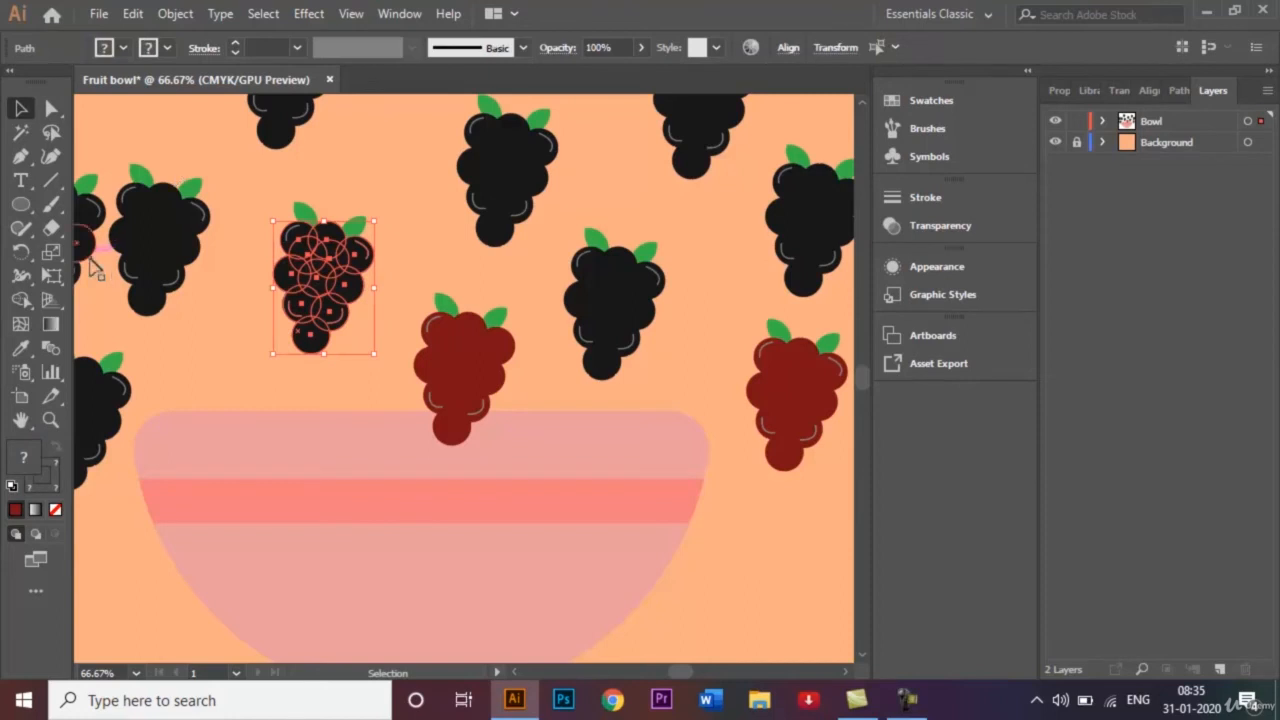
{"action": "key", "text": "i"}
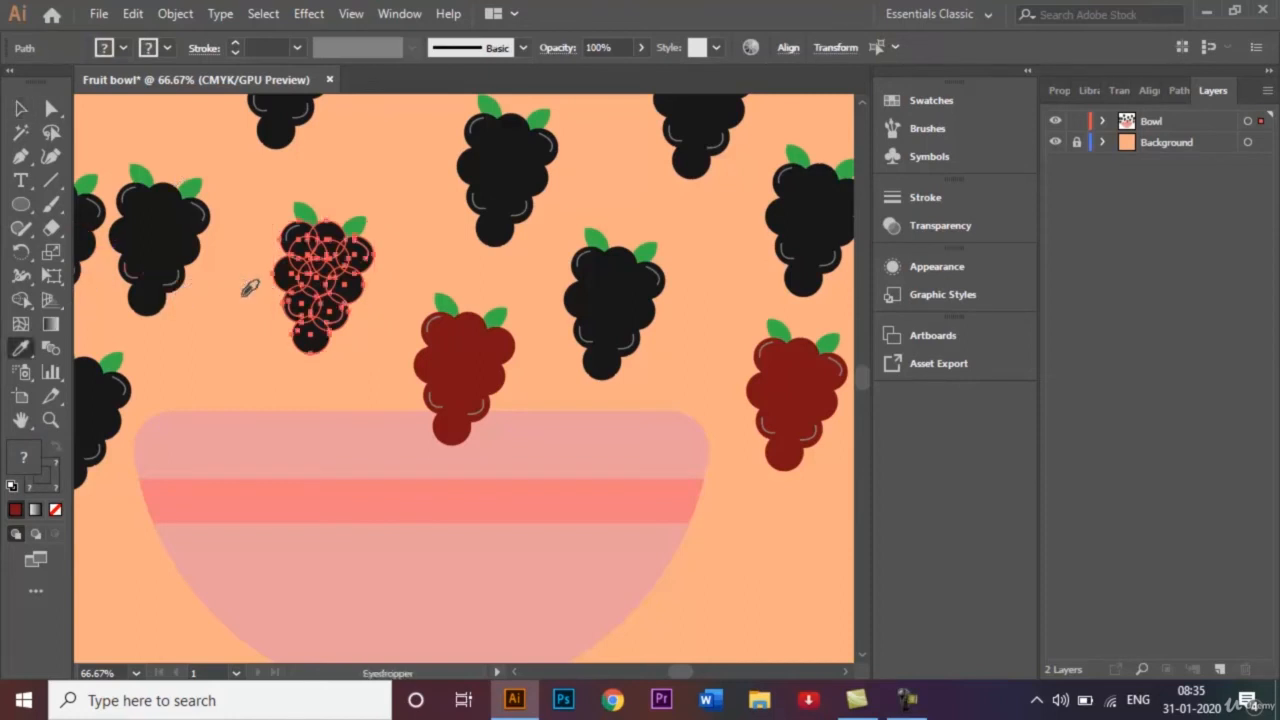
{"action": "left_click", "coordinate": [467, 322]}
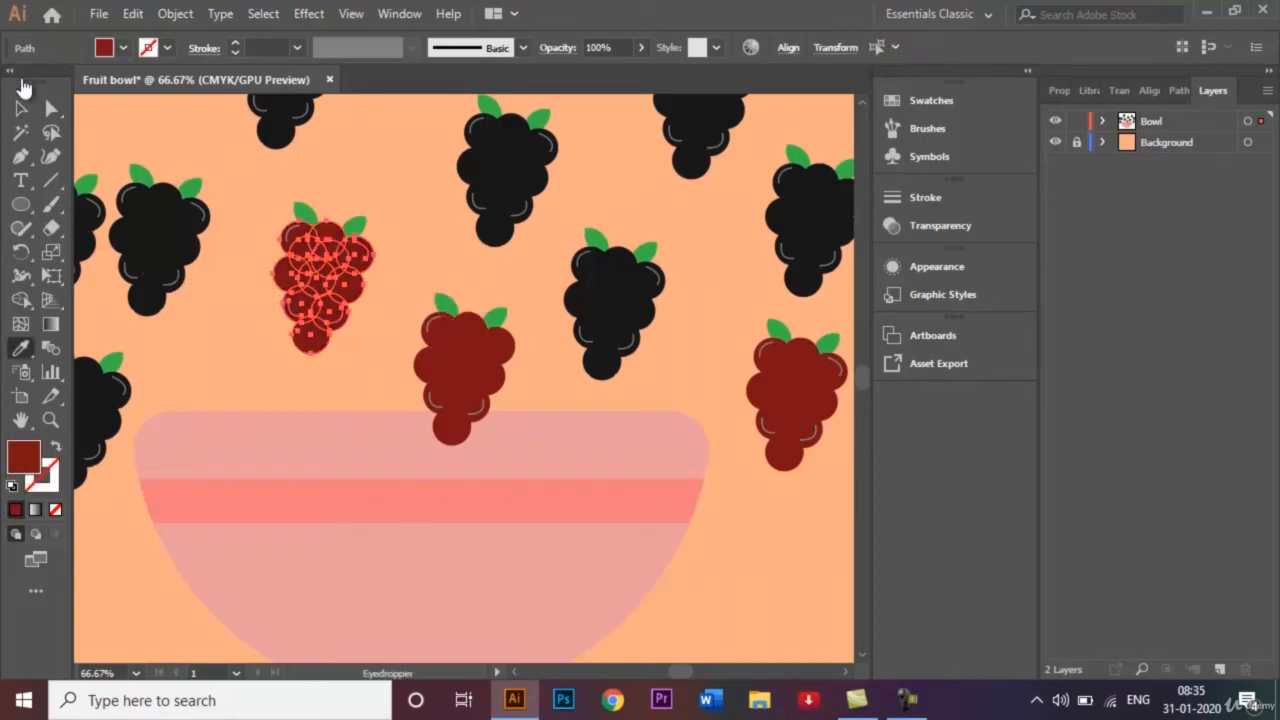
{"action": "left_click", "coordinate": [17, 110]}
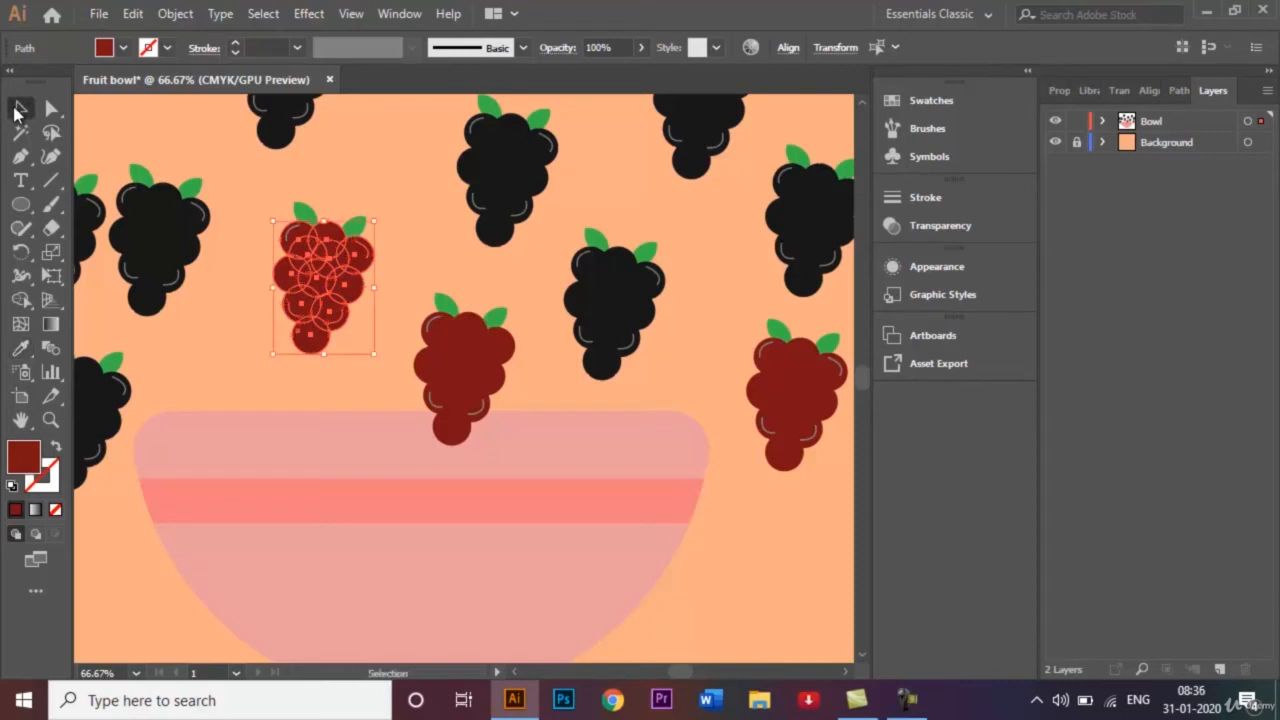
{"action": "left_click", "coordinate": [355, 178]}
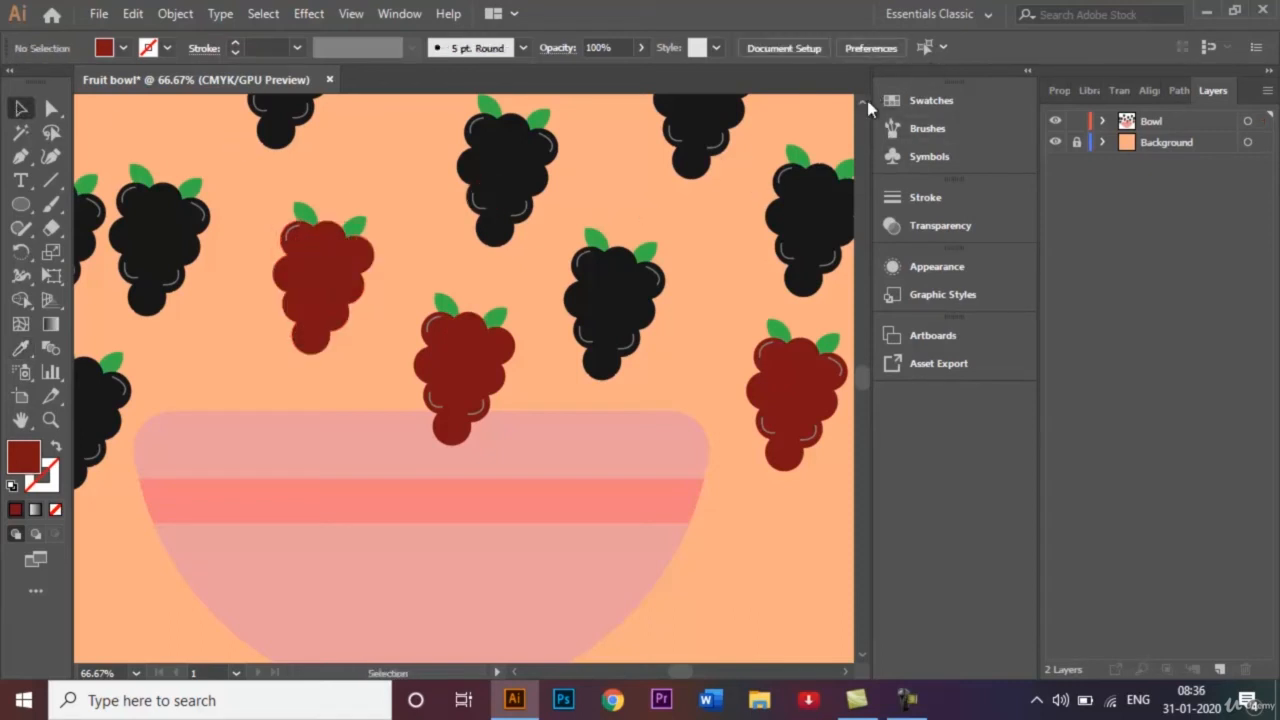
Step: Try to select only the grapes of the black cluster near the artboard's upper-right corner, without its leaves, and deselect
{"action": "scroll", "coordinate": [865, 105], "scroll_direction": "up", "scroll_amount": 3}
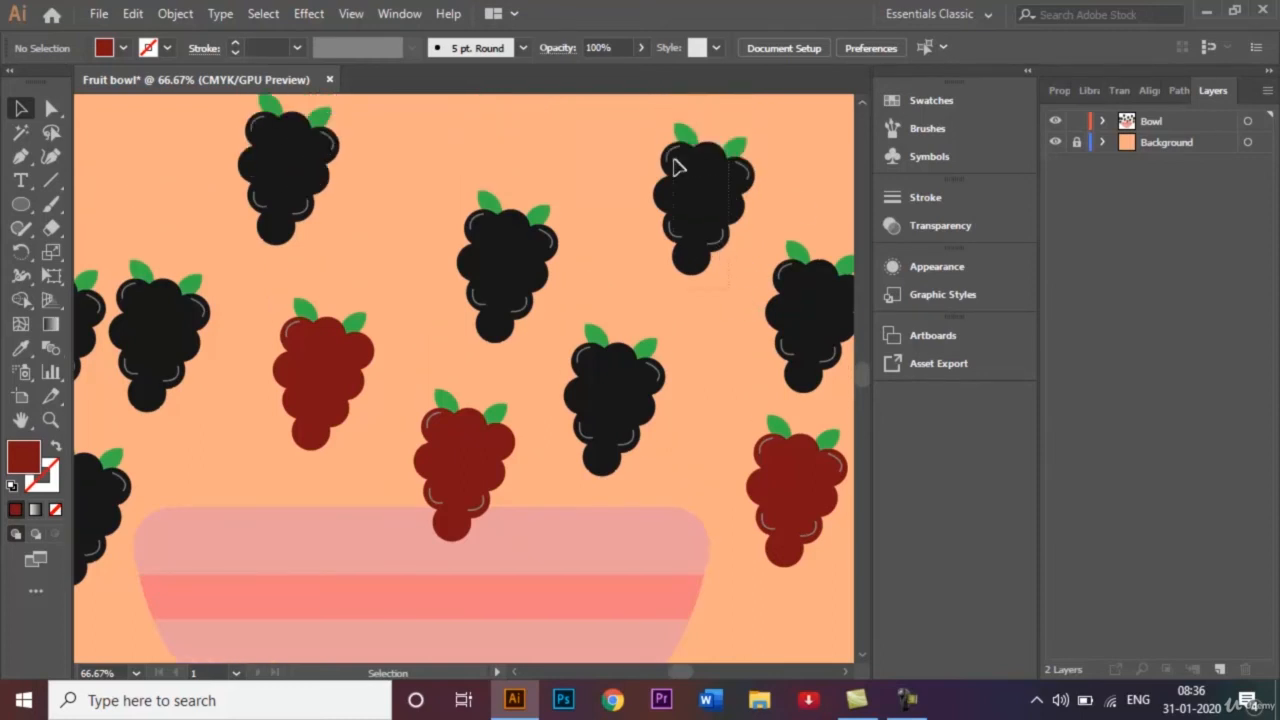
{"action": "left_click", "coordinate": [668, 160]}
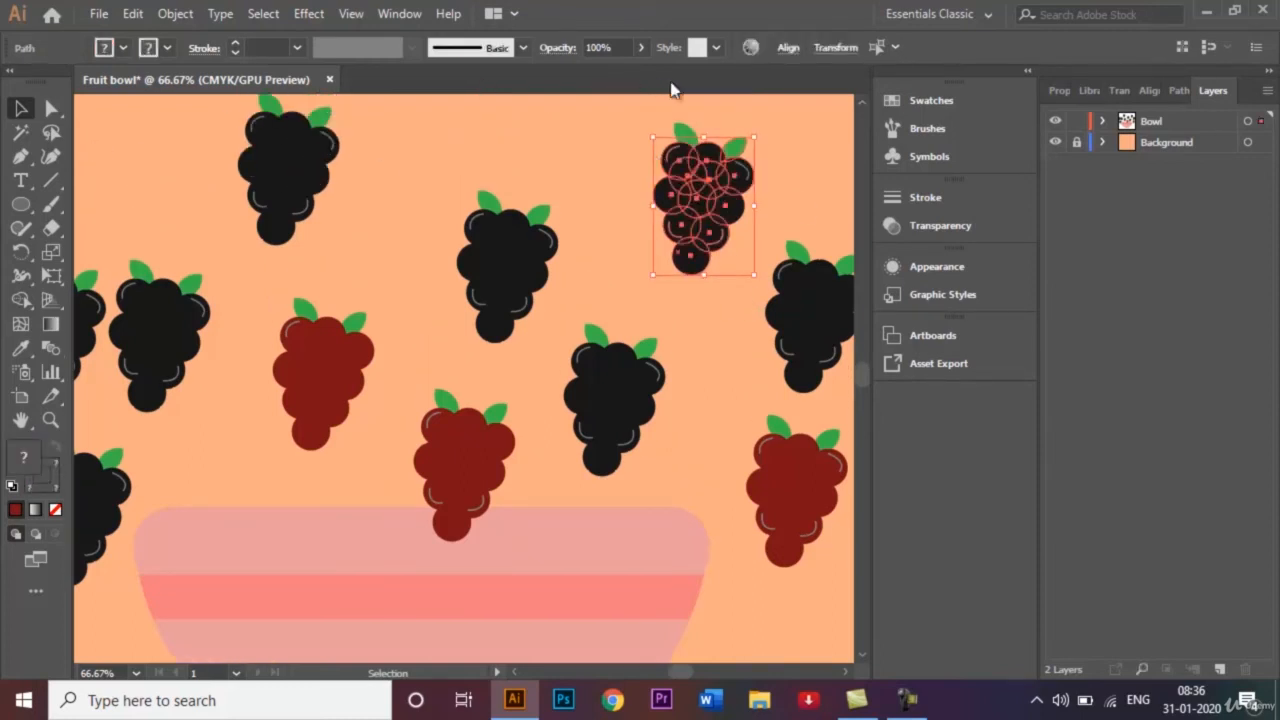
{"action": "left_click", "coordinate": [771, 136]}
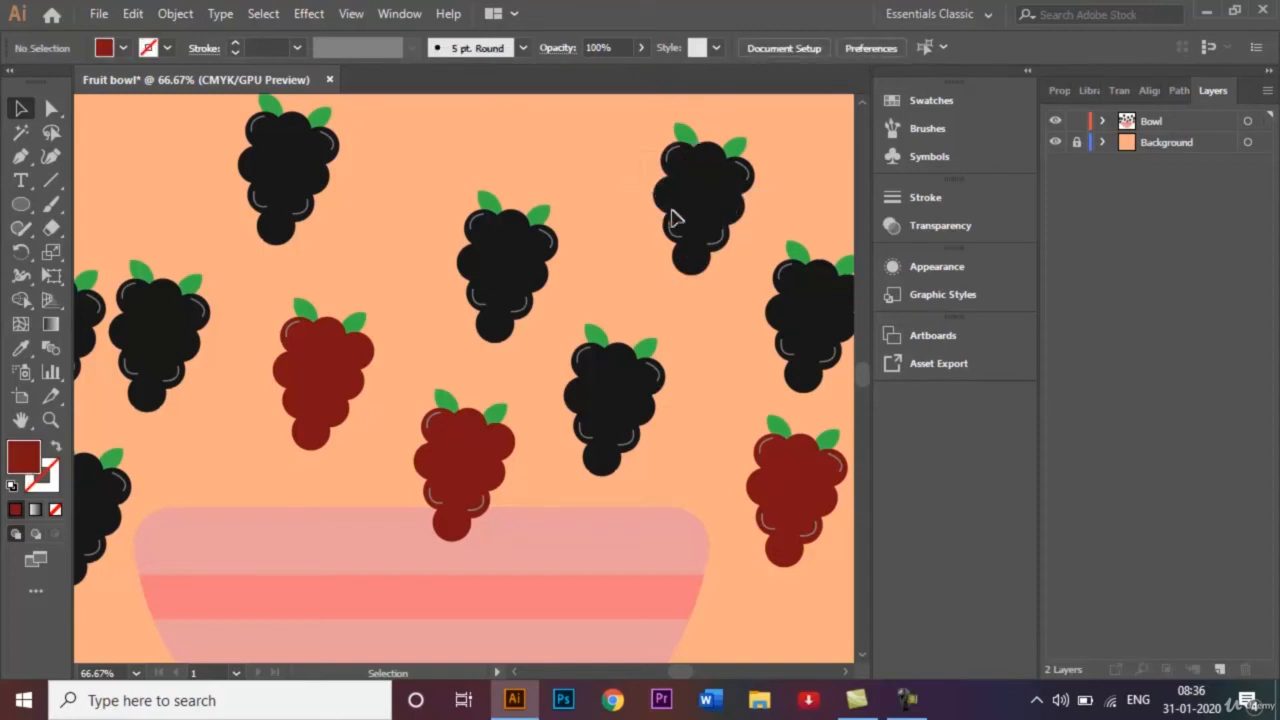
{"action": "left_click_drag", "start_coordinate": [672, 217], "coordinate": [694, 273]}
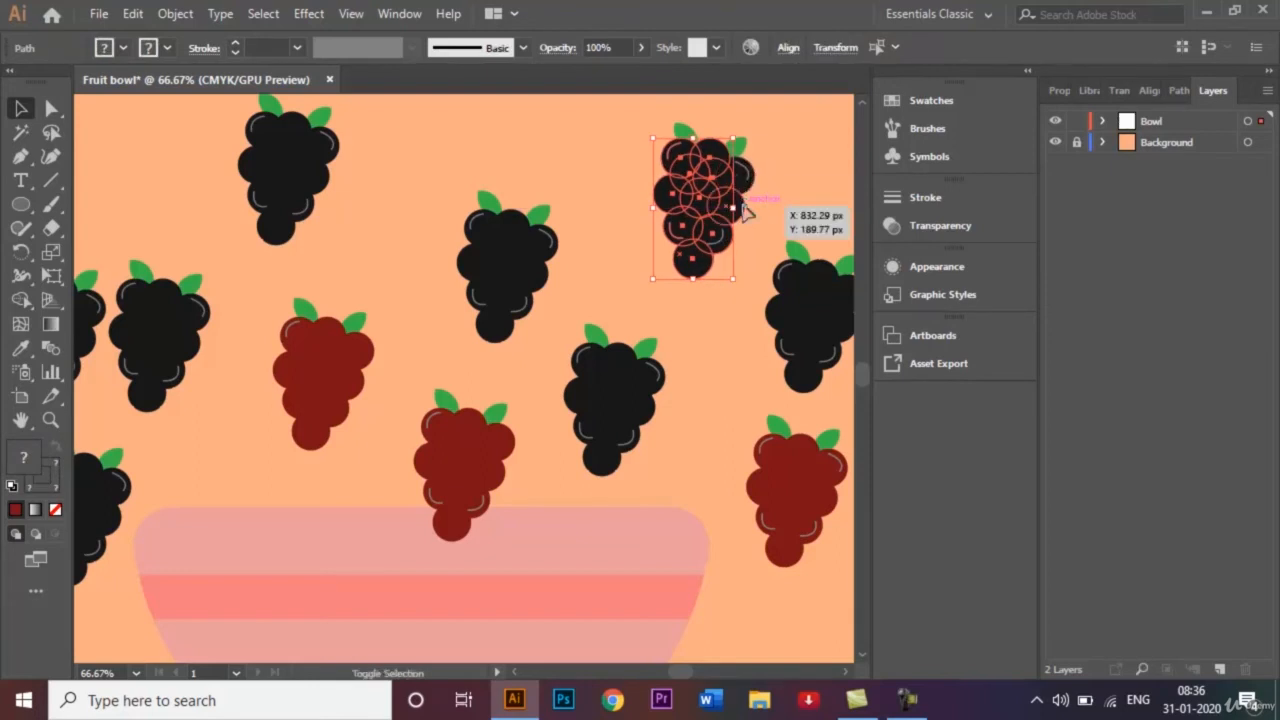
{"action": "left_click", "coordinate": [755, 216]}
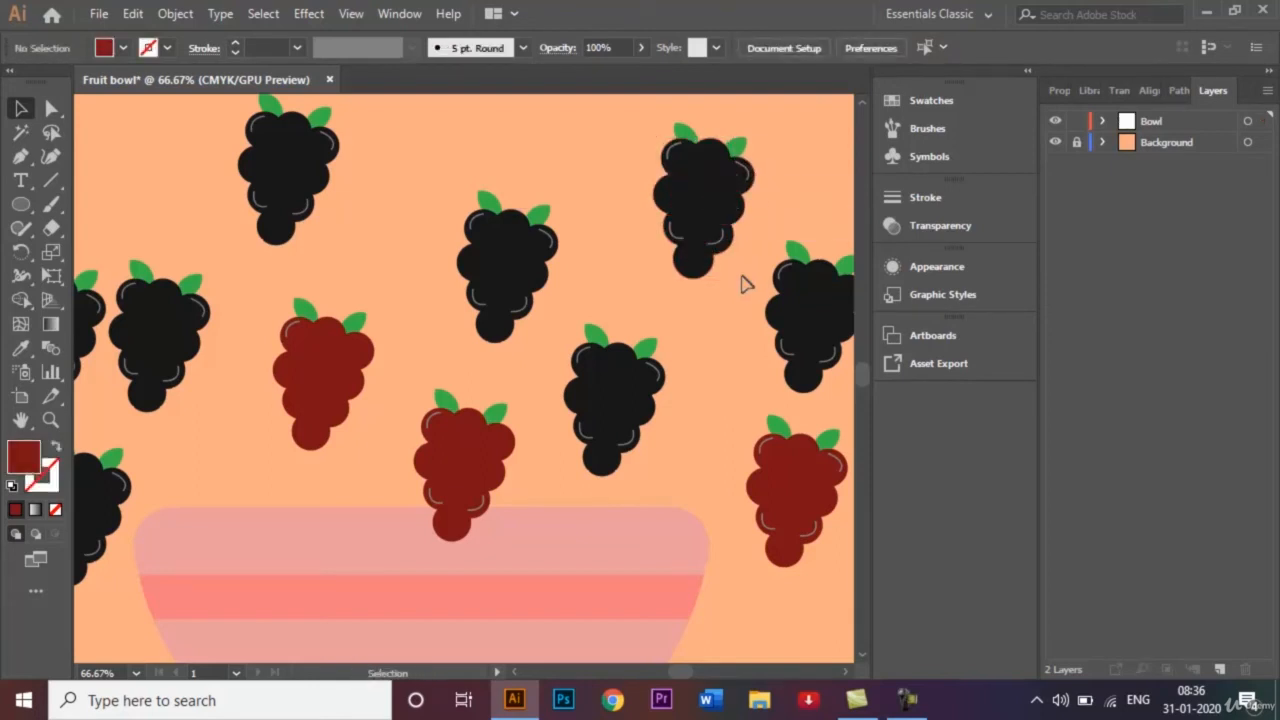
{"action": "left_click", "coordinate": [668, 155]}
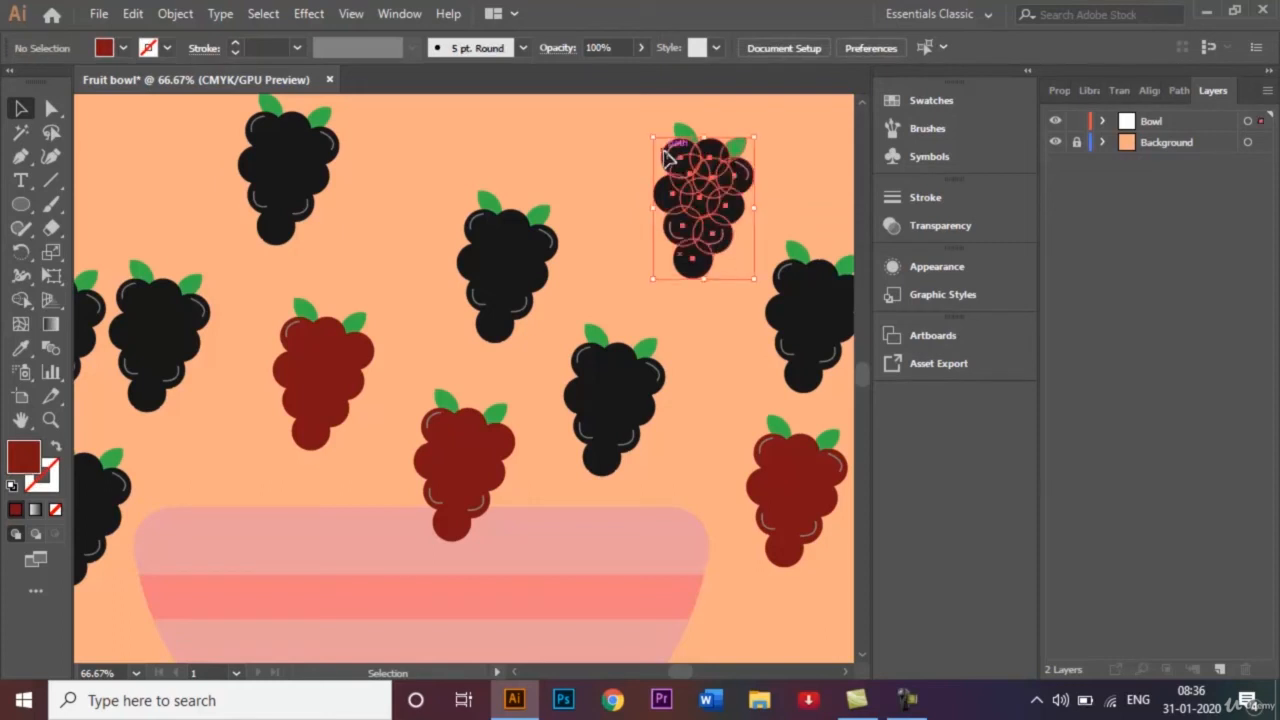
{"action": "left_click", "coordinate": [777, 159]}
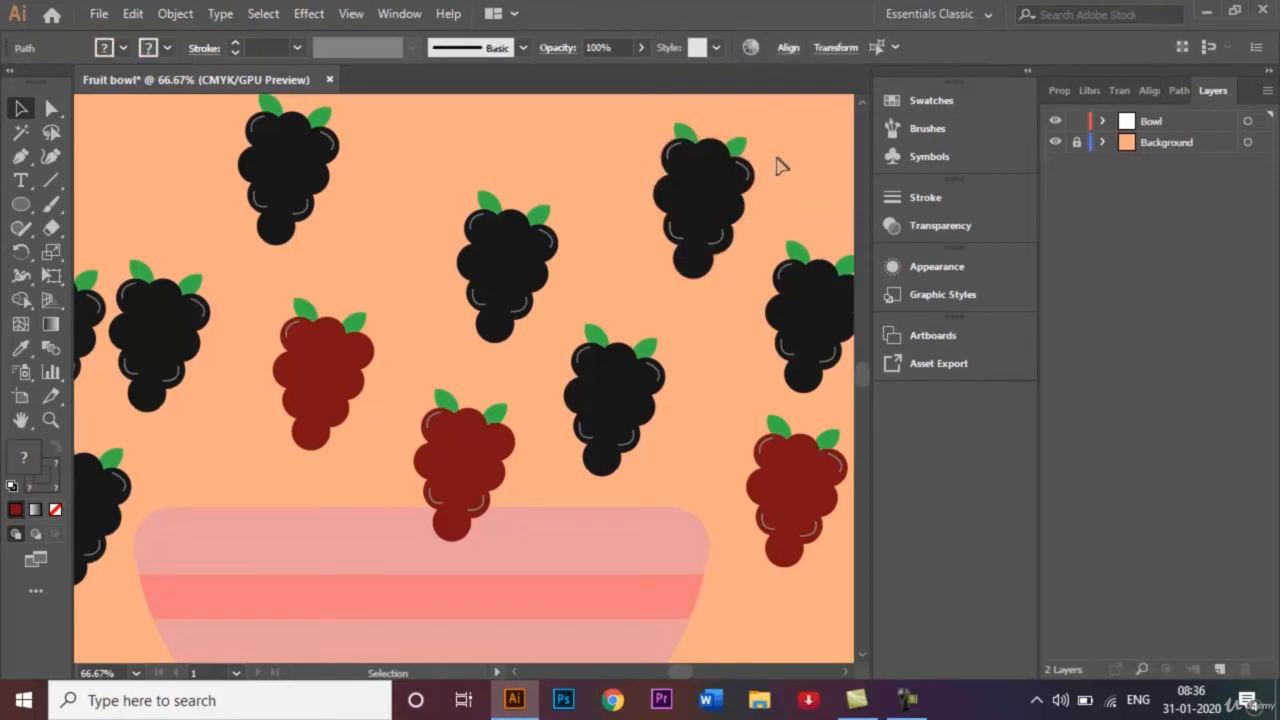
{"action": "left_click", "coordinate": [714, 158]}
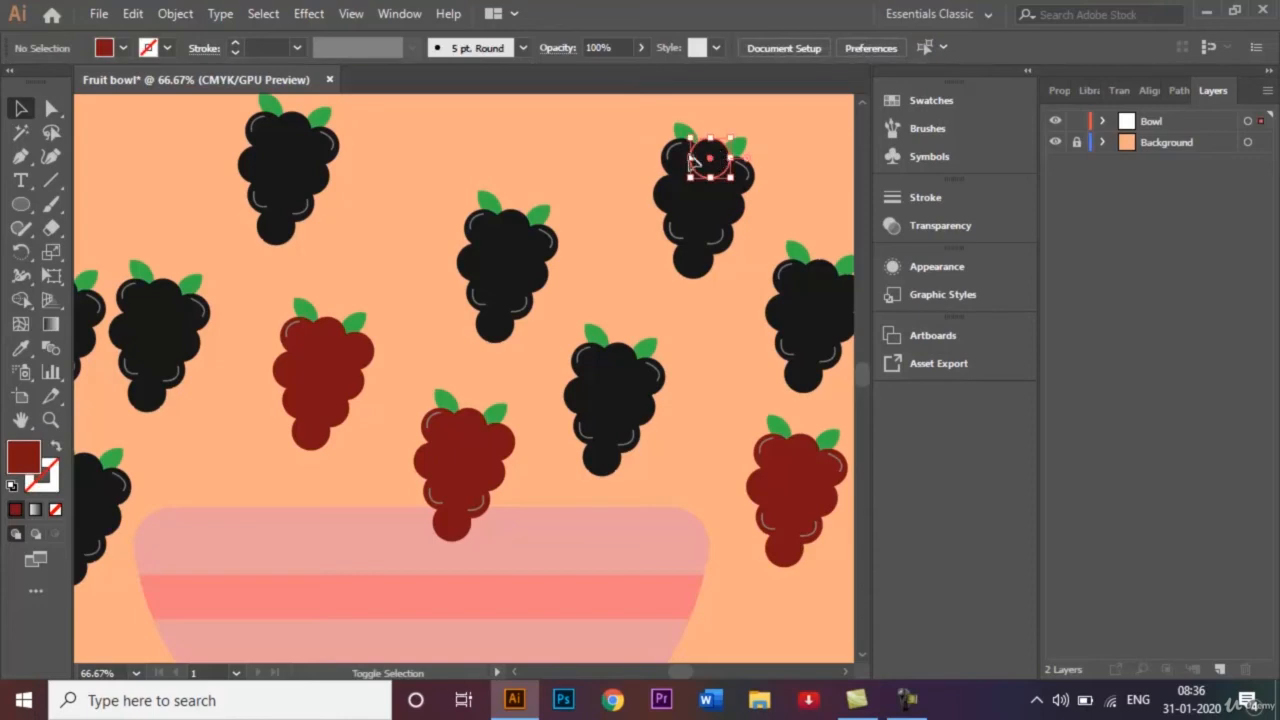
{"action": "double_click", "coordinate": [674, 166]}
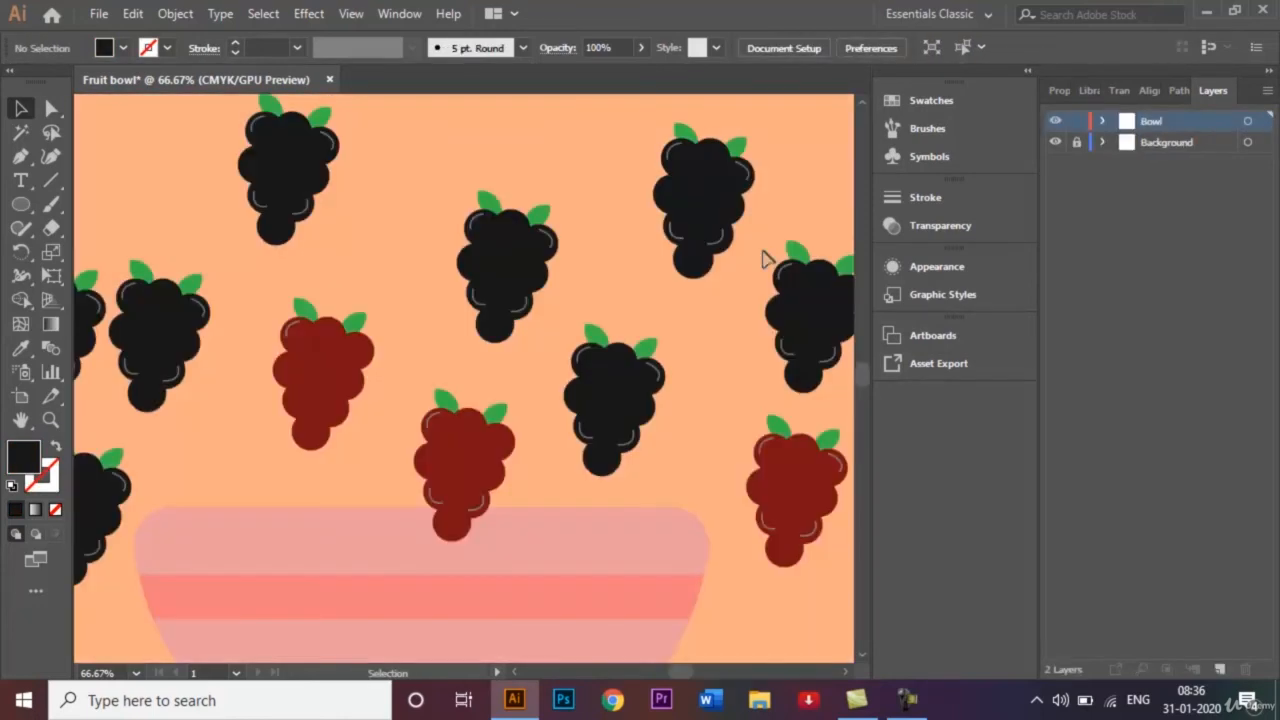
{"action": "double_click", "coordinate": [762, 250]}
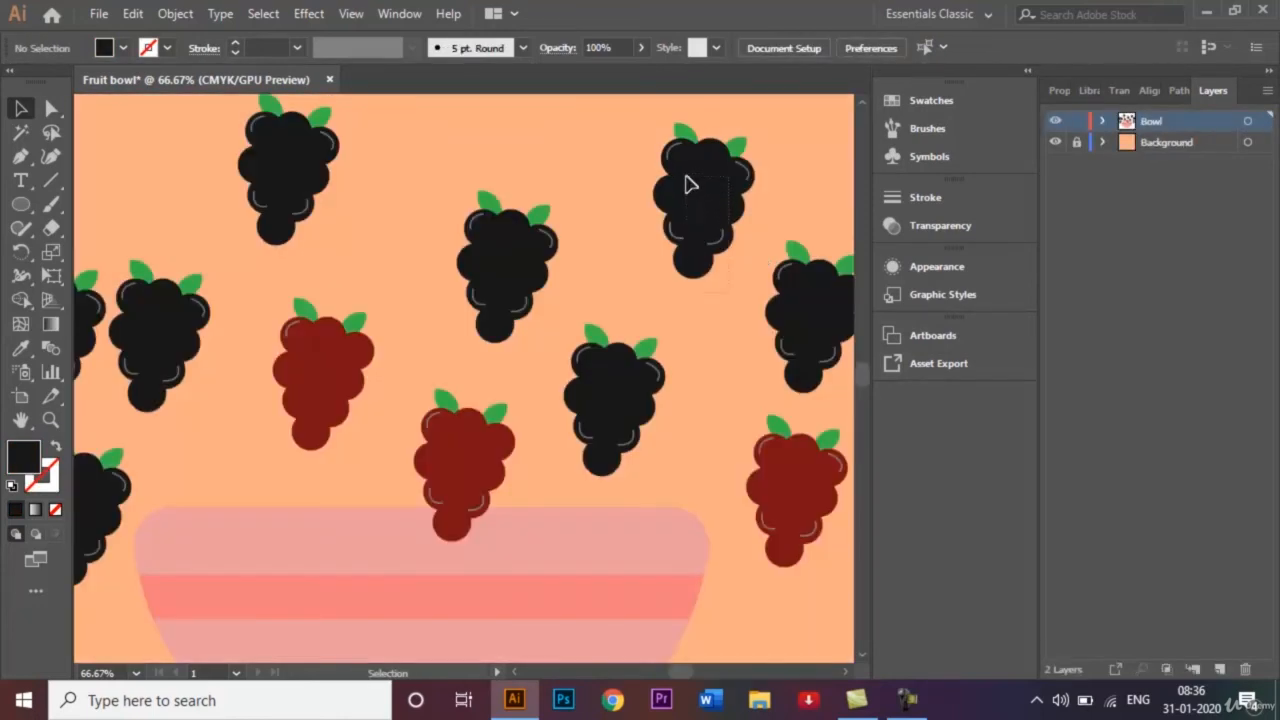
Step: Select the grapes of the cluster near the artboard's upper-right corner and give them the dark red fill with the Eyedropper
{"action": "left_click", "coordinate": [671, 163]}
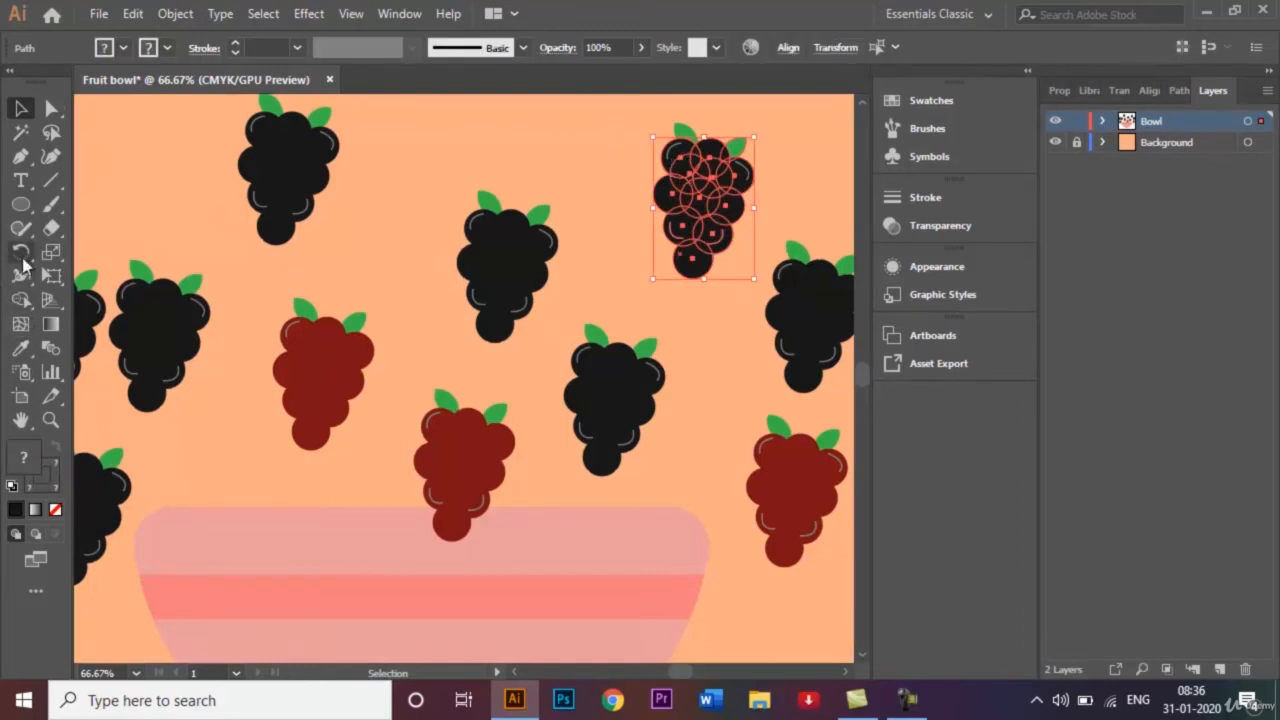
{"action": "left_click", "coordinate": [22, 346]}
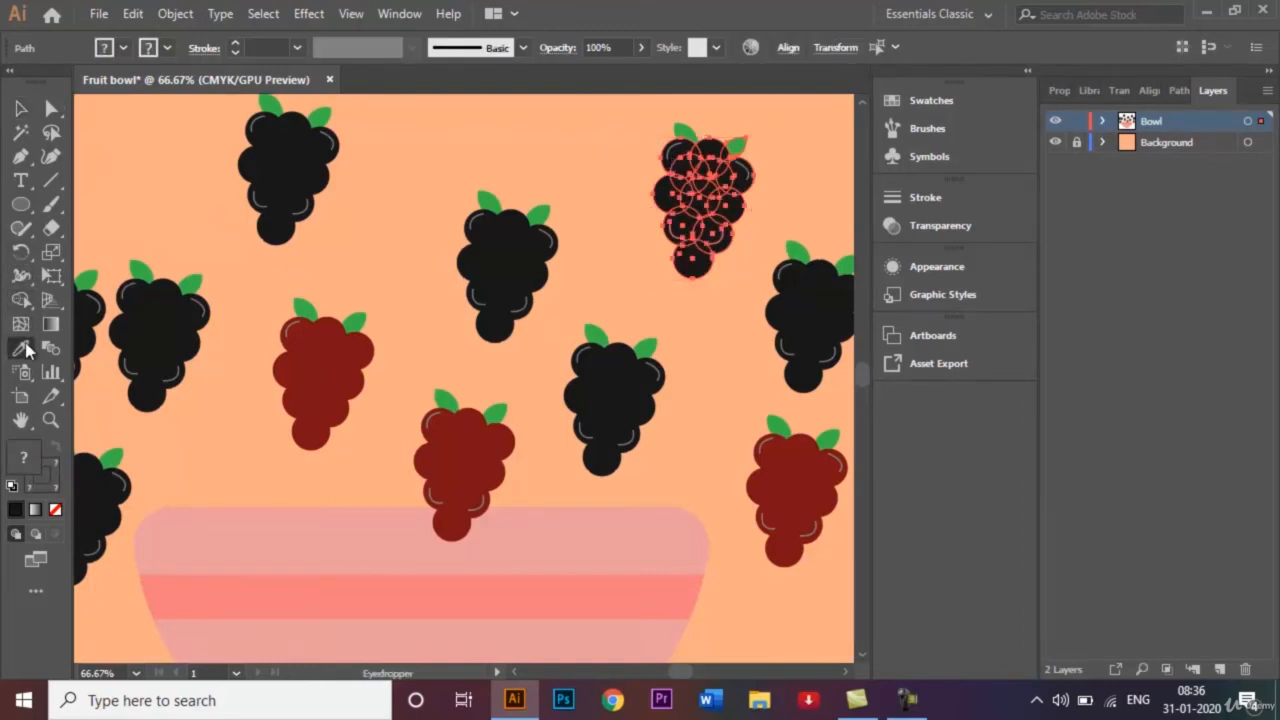
{"action": "left_click", "coordinate": [326, 343]}
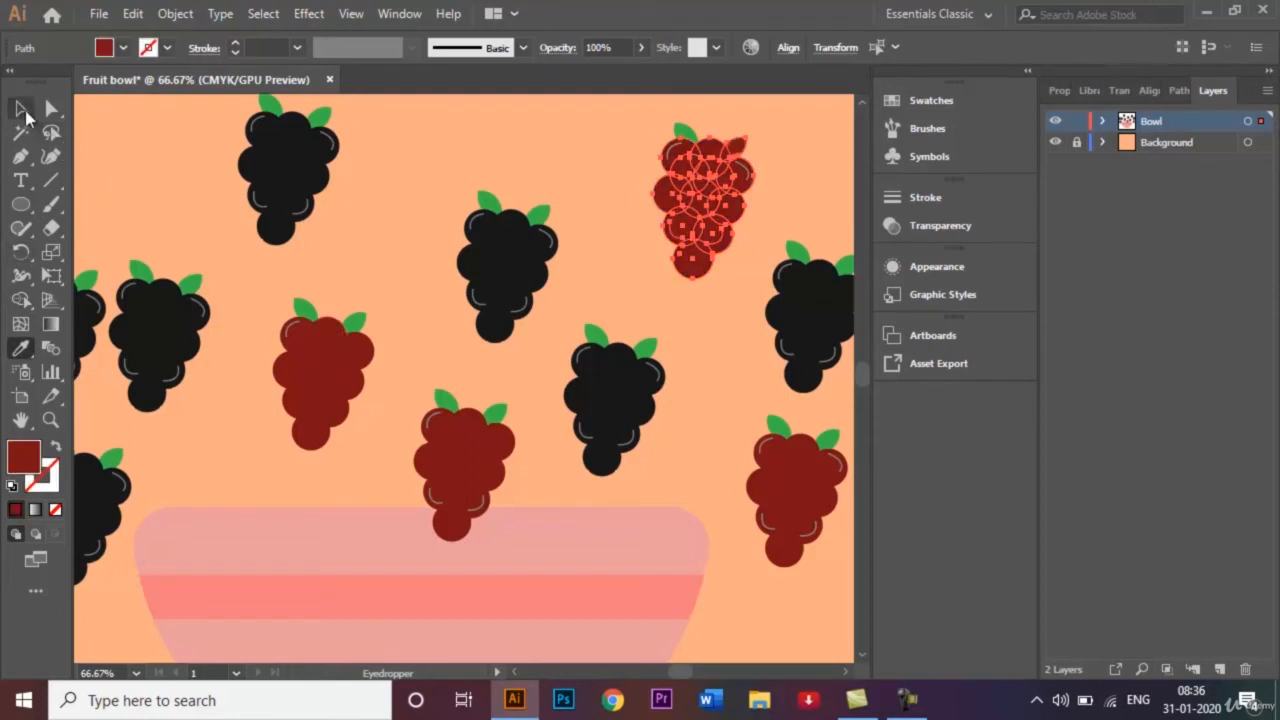
{"action": "left_click", "coordinate": [21, 108]}
{"action": "left_click", "coordinate": [448, 188]}
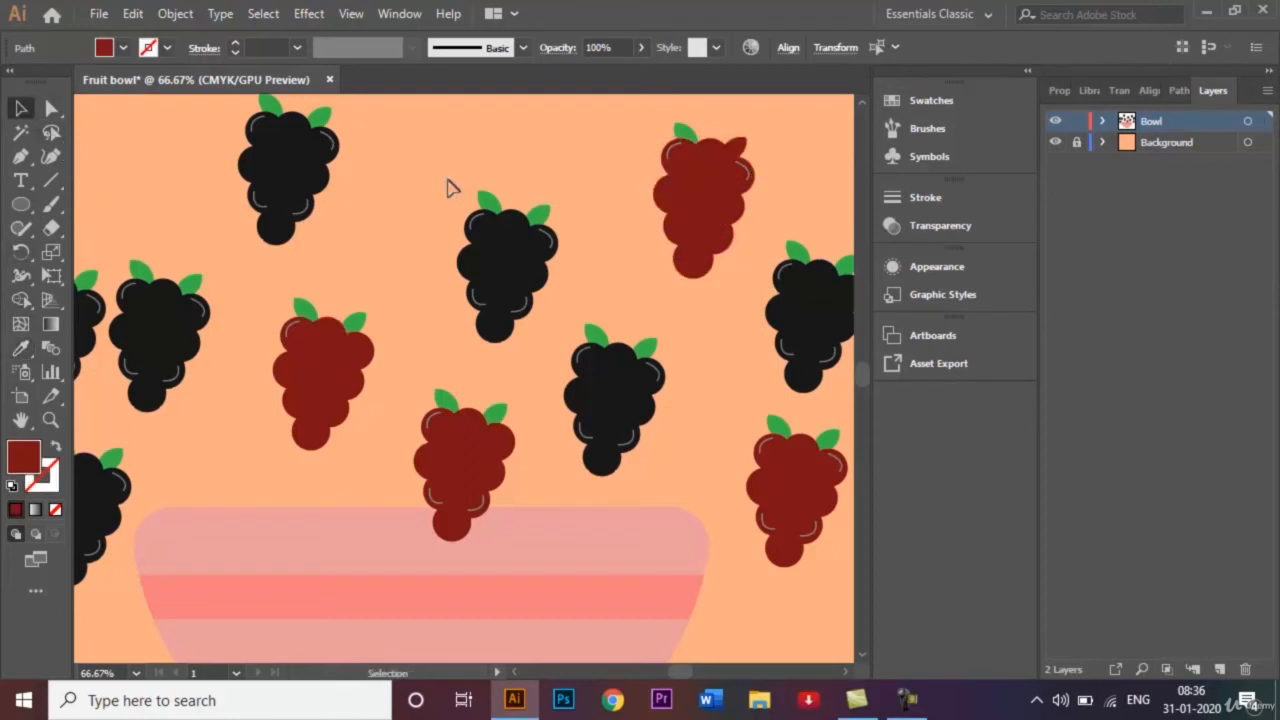
Step: Fill the recoloured right leaf of the upper-right cluster with the green swatch
{"action": "left_click", "coordinate": [738, 149]}
{"action": "left_click", "coordinate": [124, 48]}
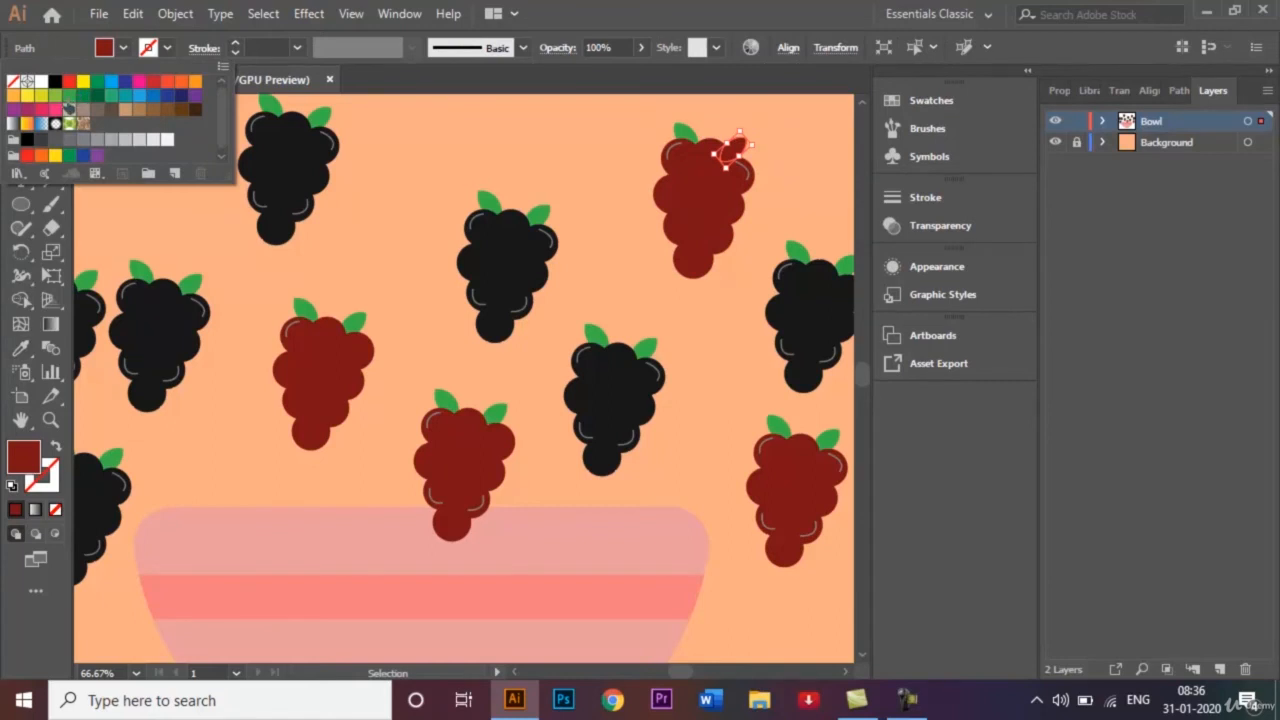
{"action": "left_click", "coordinate": [69, 96]}
{"action": "left_click", "coordinate": [419, 186]}
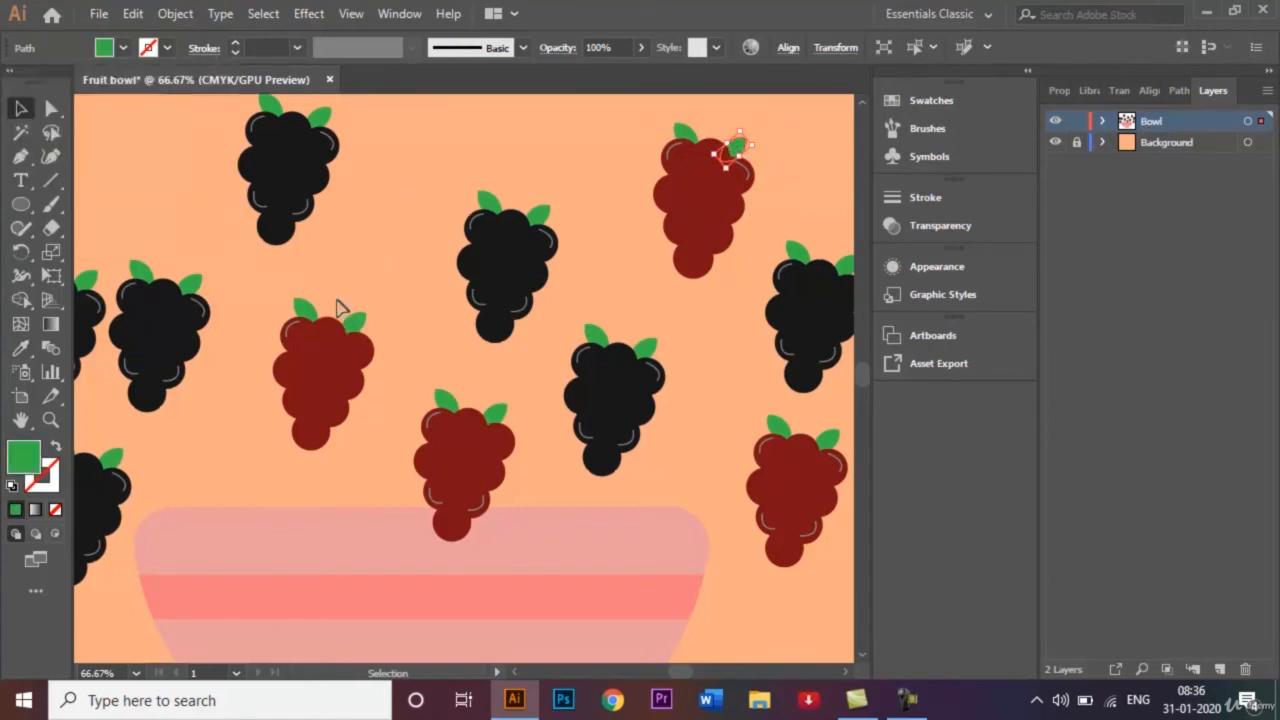
Step: Select the grapes of the cluster just left of the bowl, give them the dark red fill with the Eyedropper and deselect
{"action": "key", "text": "ctrl+minus"}
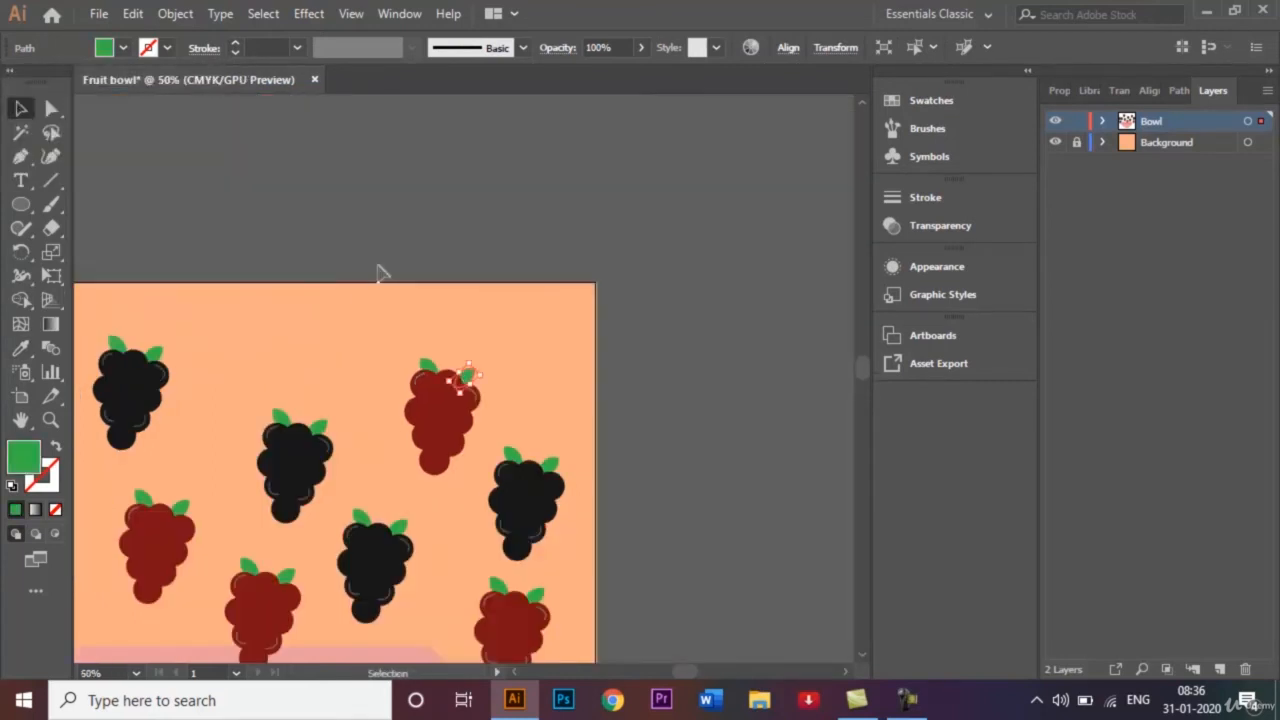
{"action": "key", "text": "ctrl+0"}
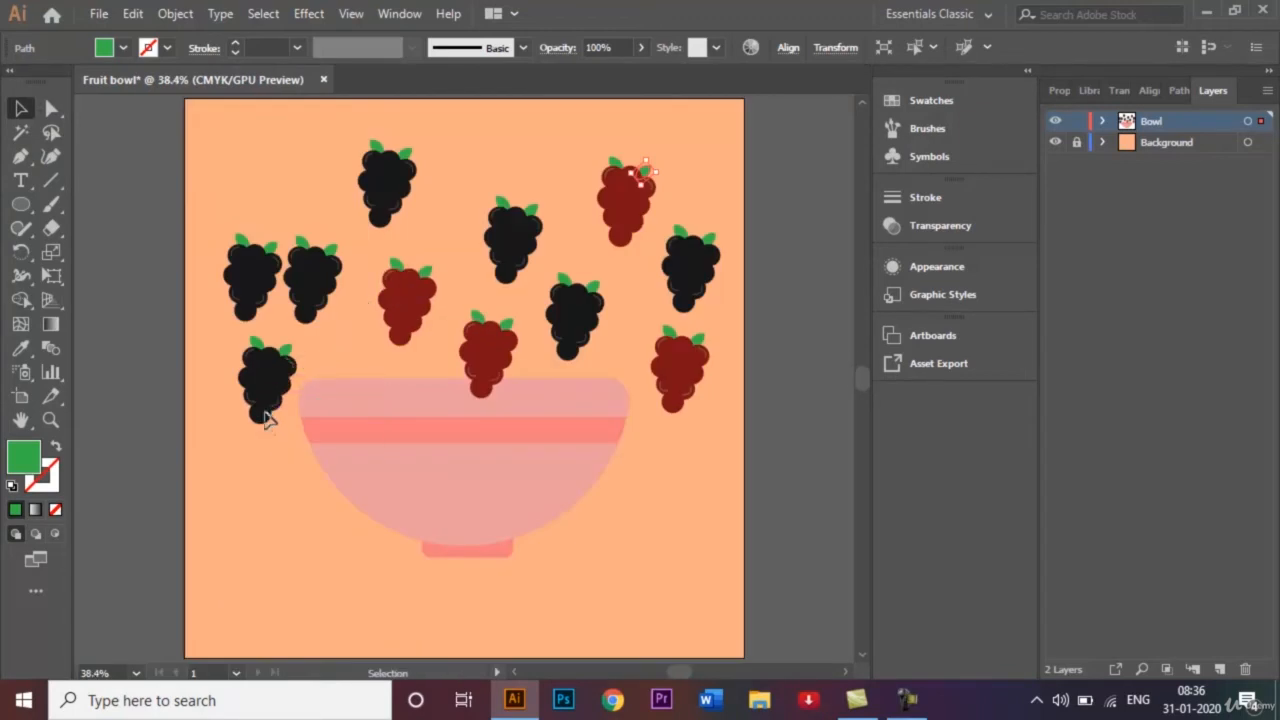
{"action": "left_click_drag", "start_coordinate": [264, 411], "coordinate": [240, 362]}
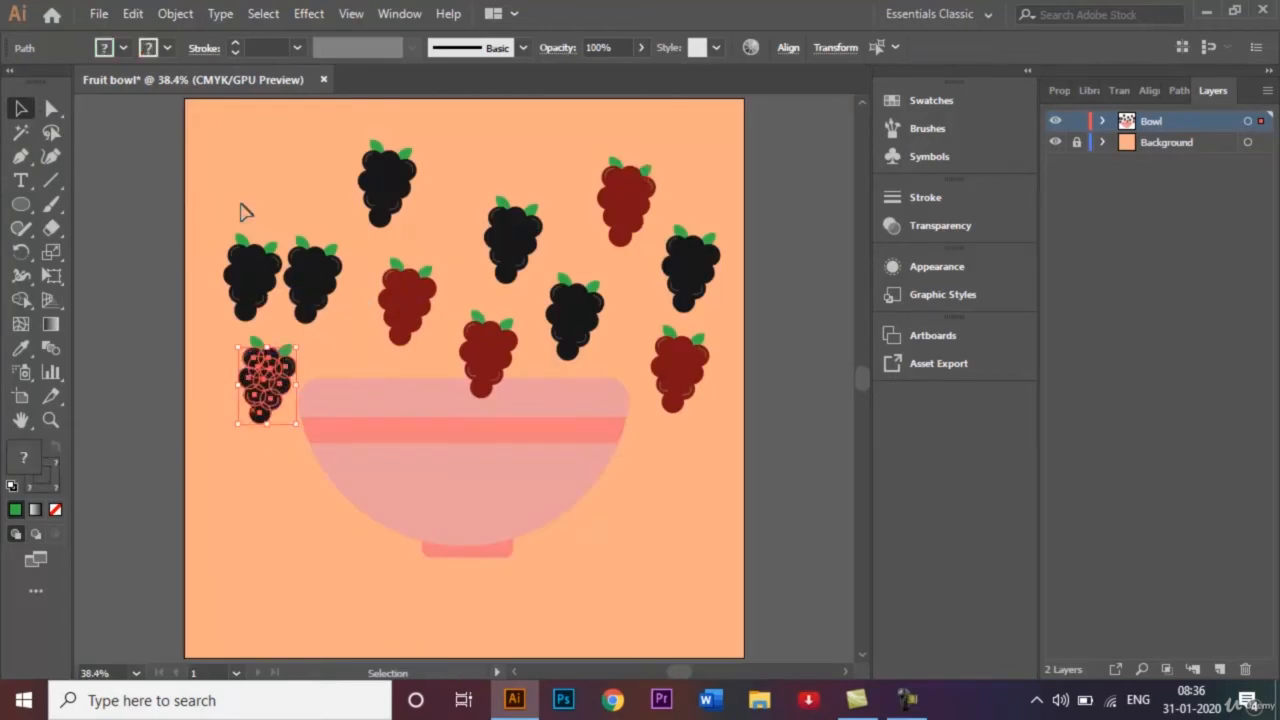
{"action": "left_click", "coordinate": [20, 348]}
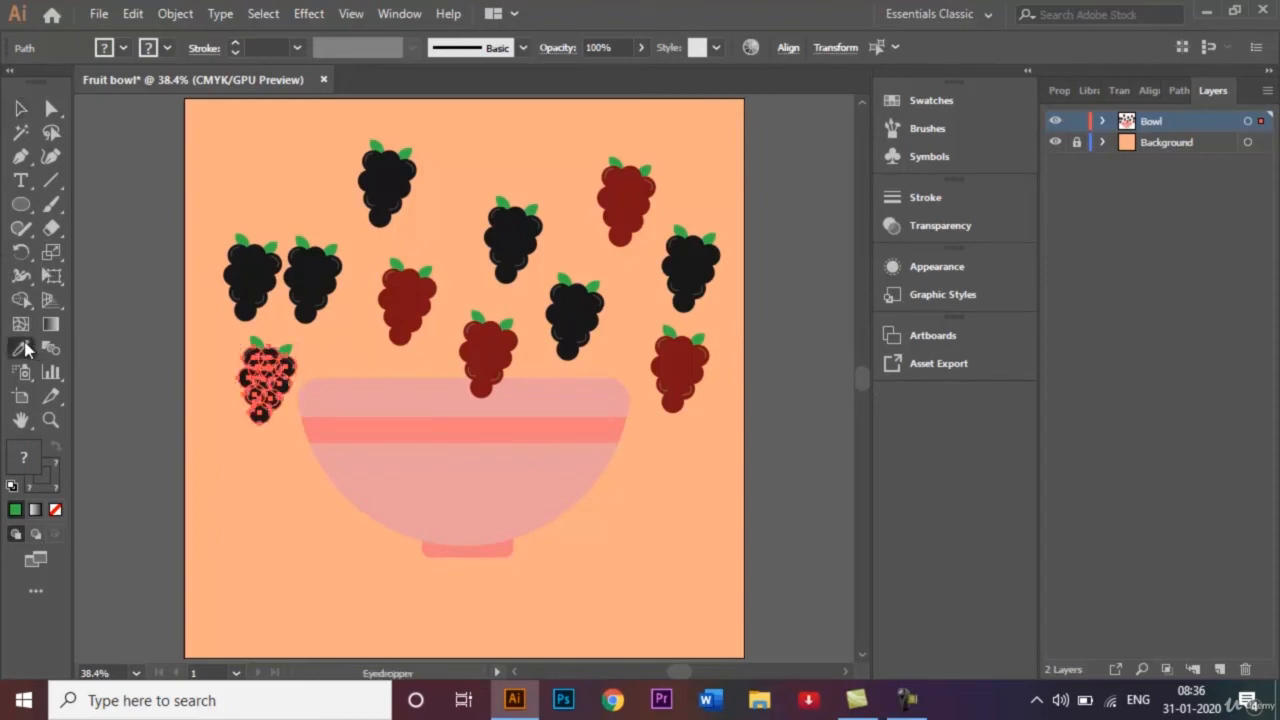
{"action": "left_click", "coordinate": [416, 283]}
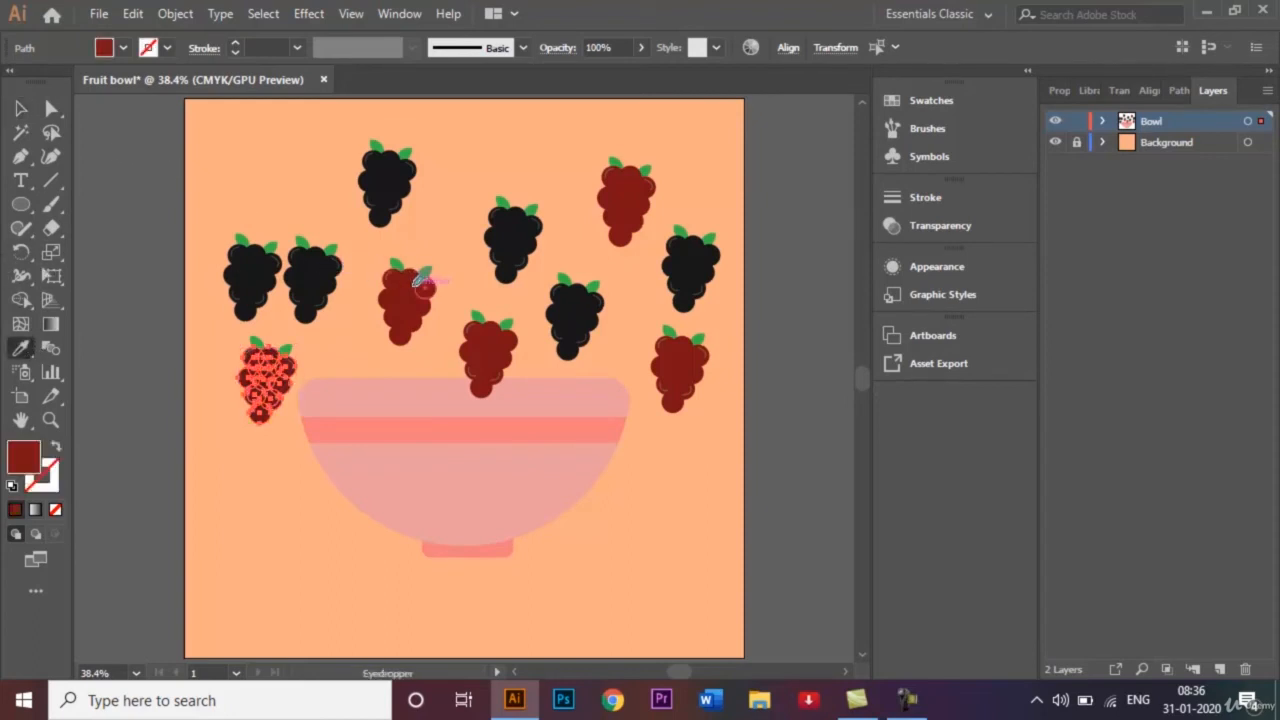
{"action": "left_click", "coordinate": [20, 108]}
{"action": "left_click", "coordinate": [152, 130]}
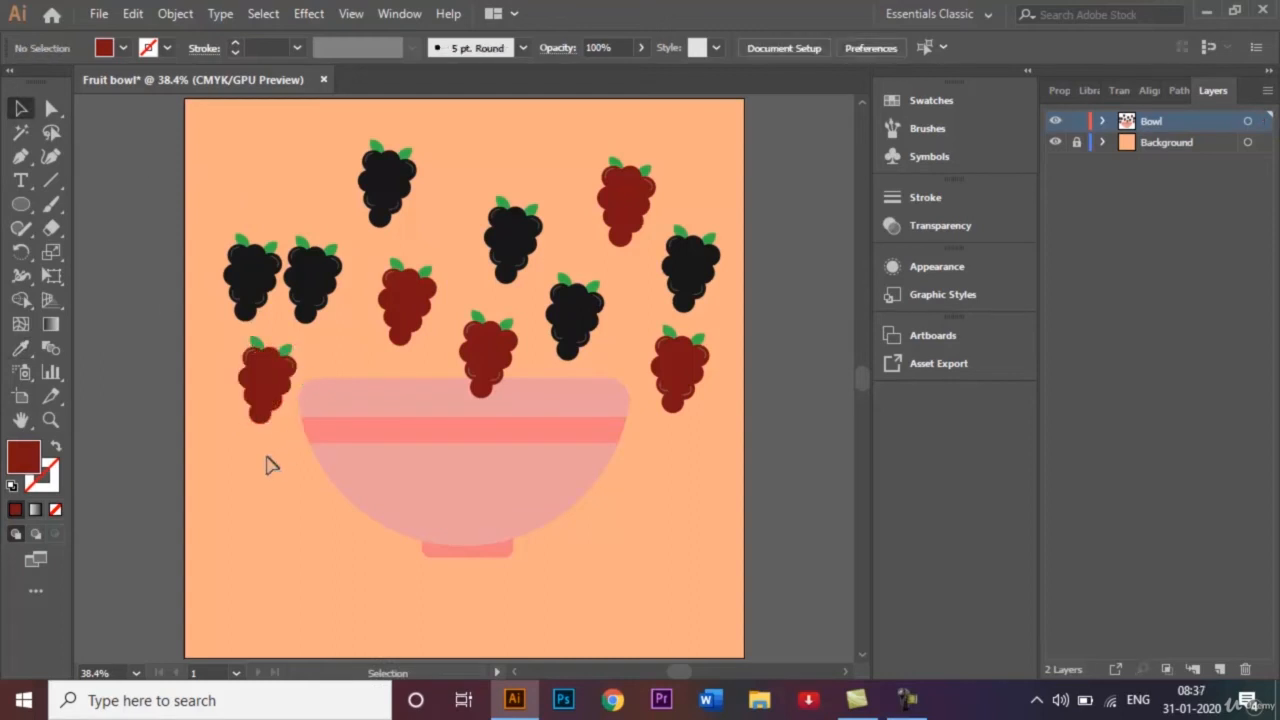
Step: Group the grapes and leaves of the dark red cluster just left of the bowl, and deselect
{"action": "left_click", "coordinate": [252, 364]}
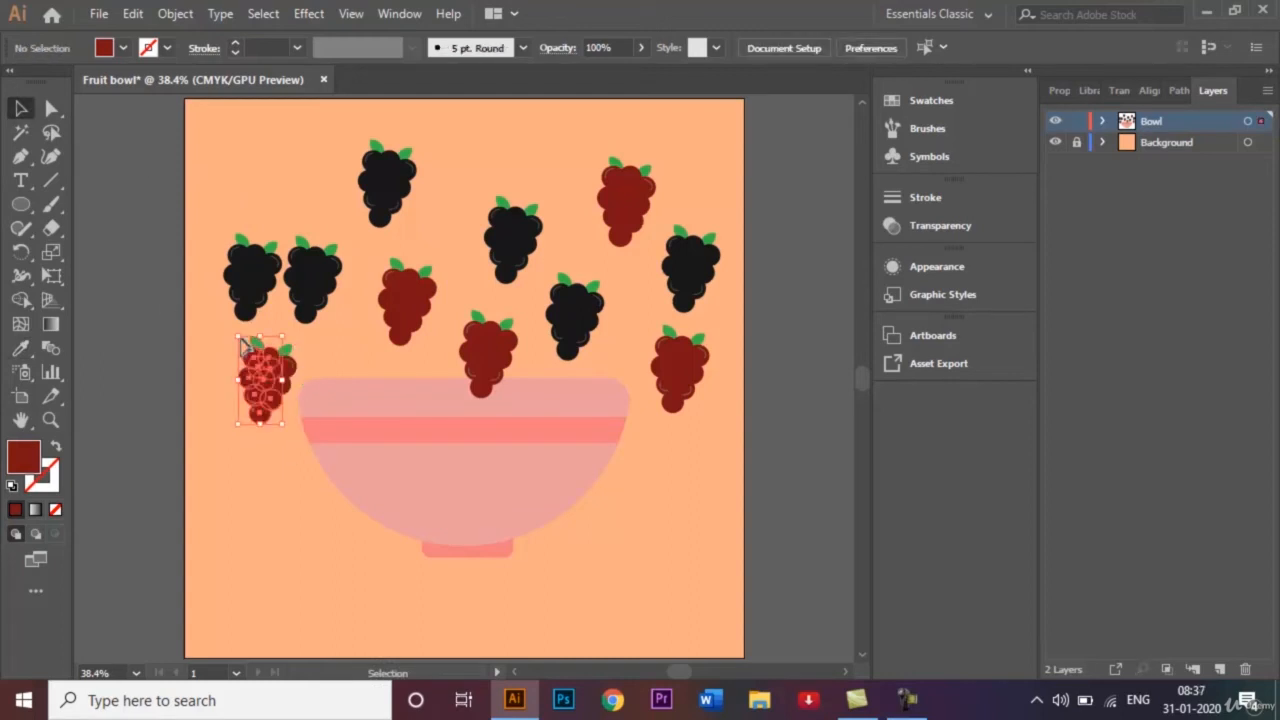
{"action": "left_click", "coordinate": [295, 446]}
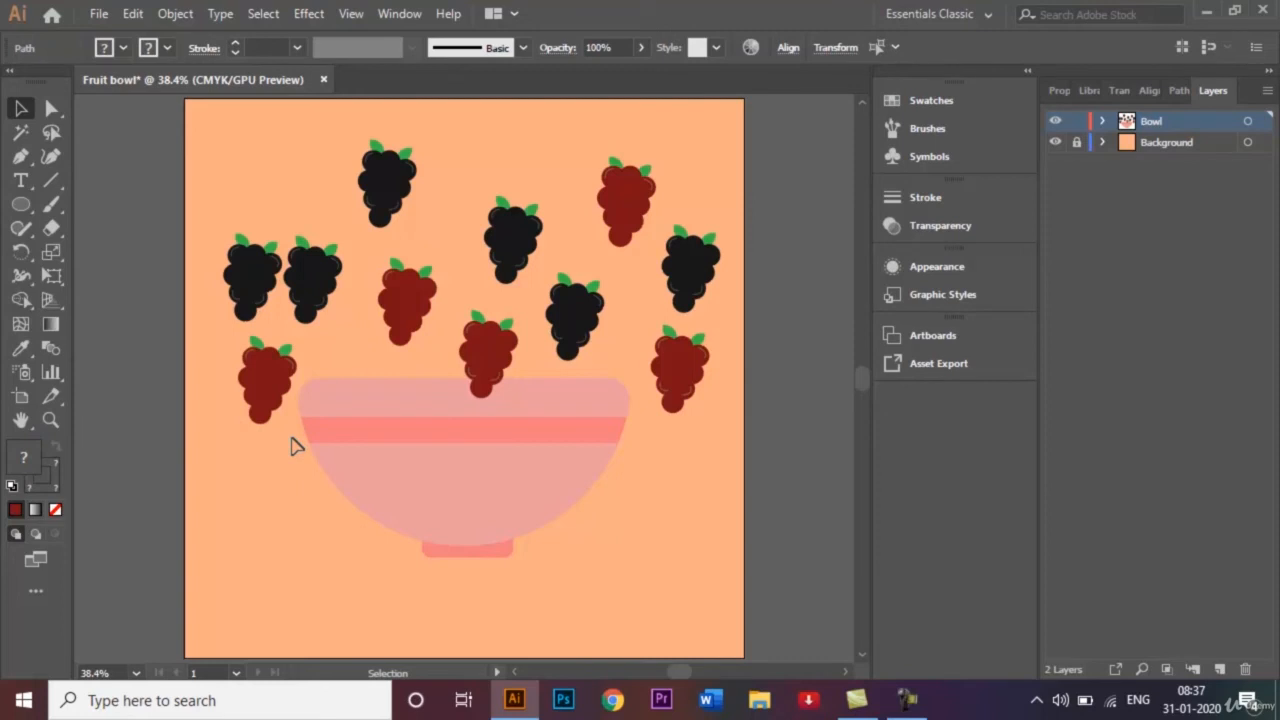
{"action": "left_click", "coordinate": [243, 344]}
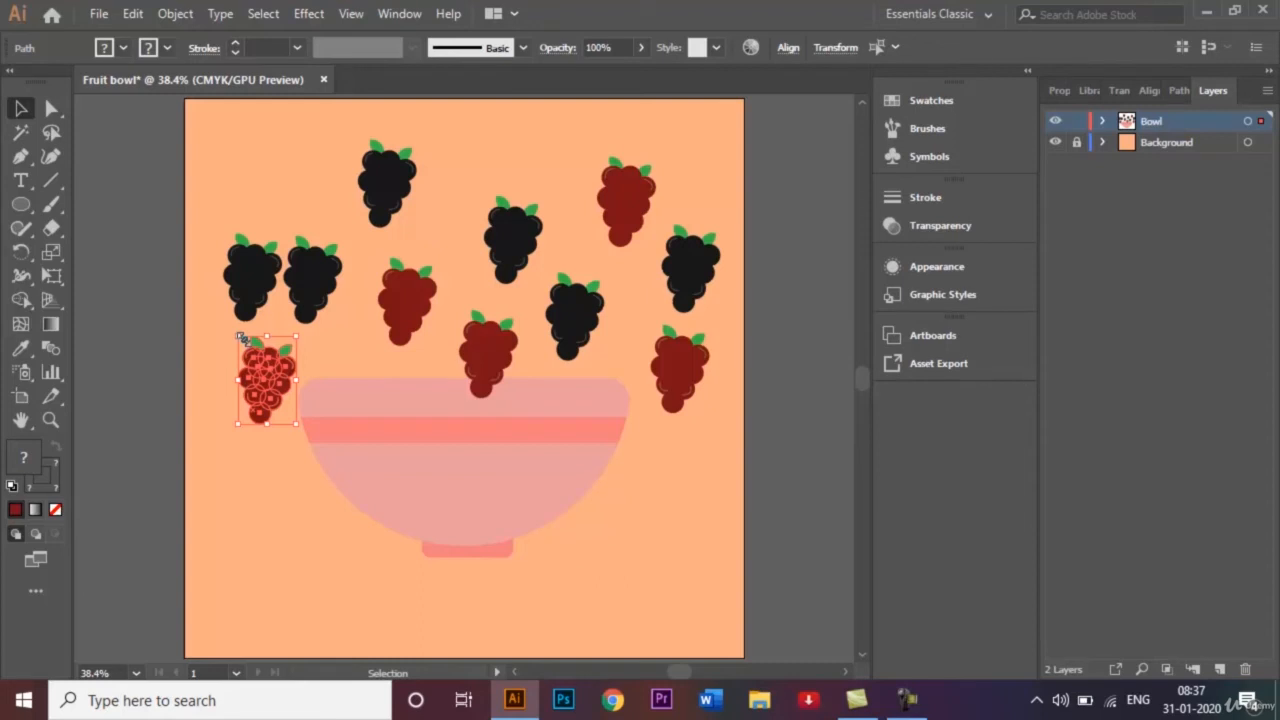
{"action": "right_click", "coordinate": [271, 397]}
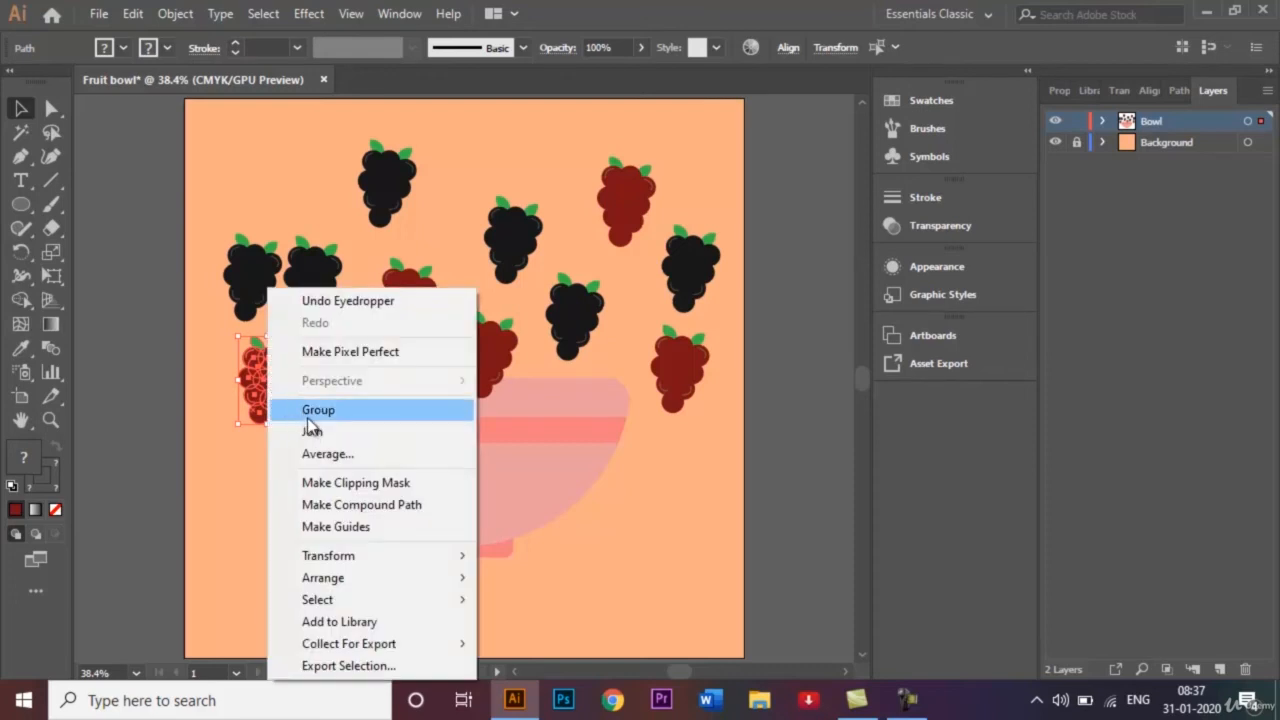
{"action": "left_click", "coordinate": [316, 418]}
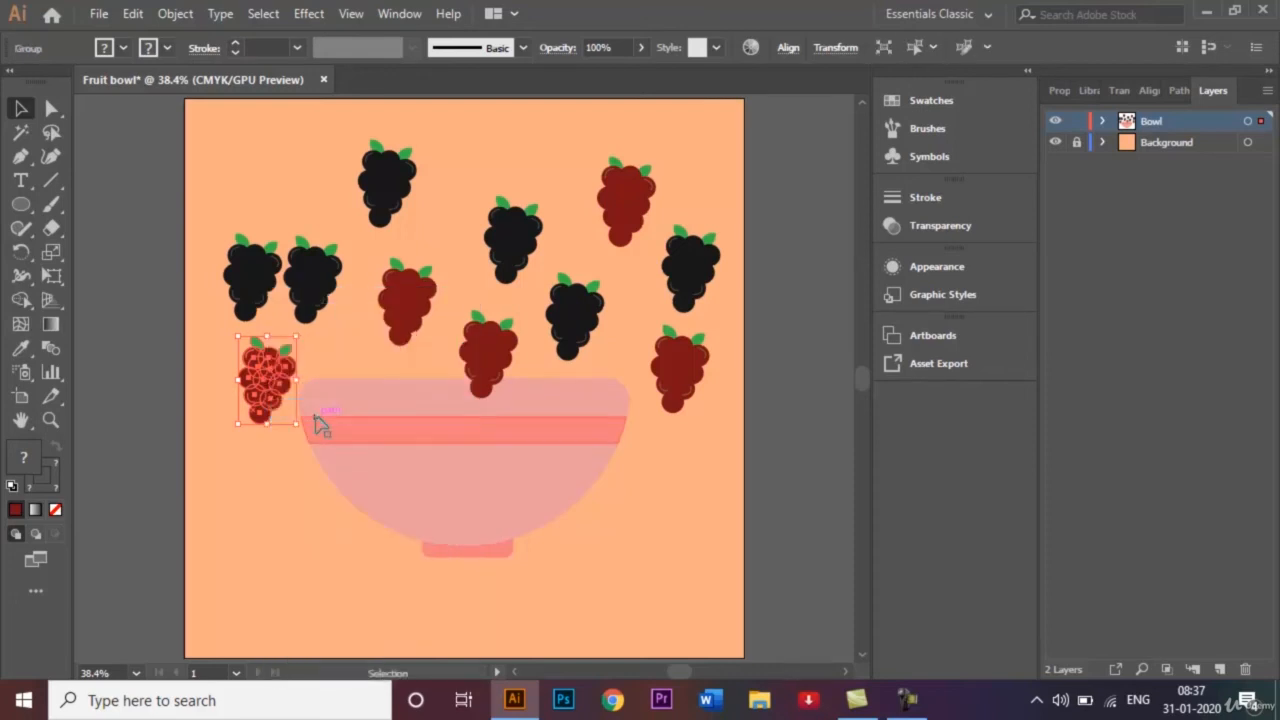
{"action": "left_click", "coordinate": [340, 346]}
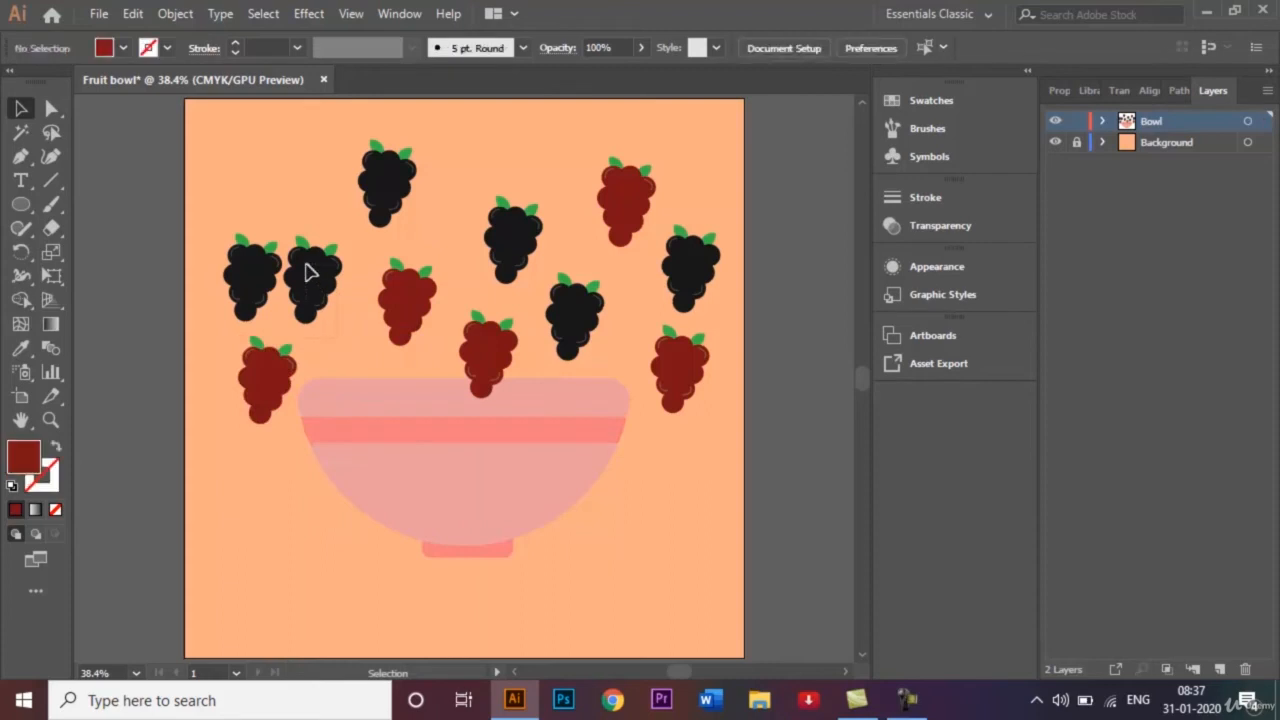
Step: Group each of the three black clusters left of centre and the dark red cluster between them with their leaves
{"action": "left_click", "coordinate": [296, 230]}
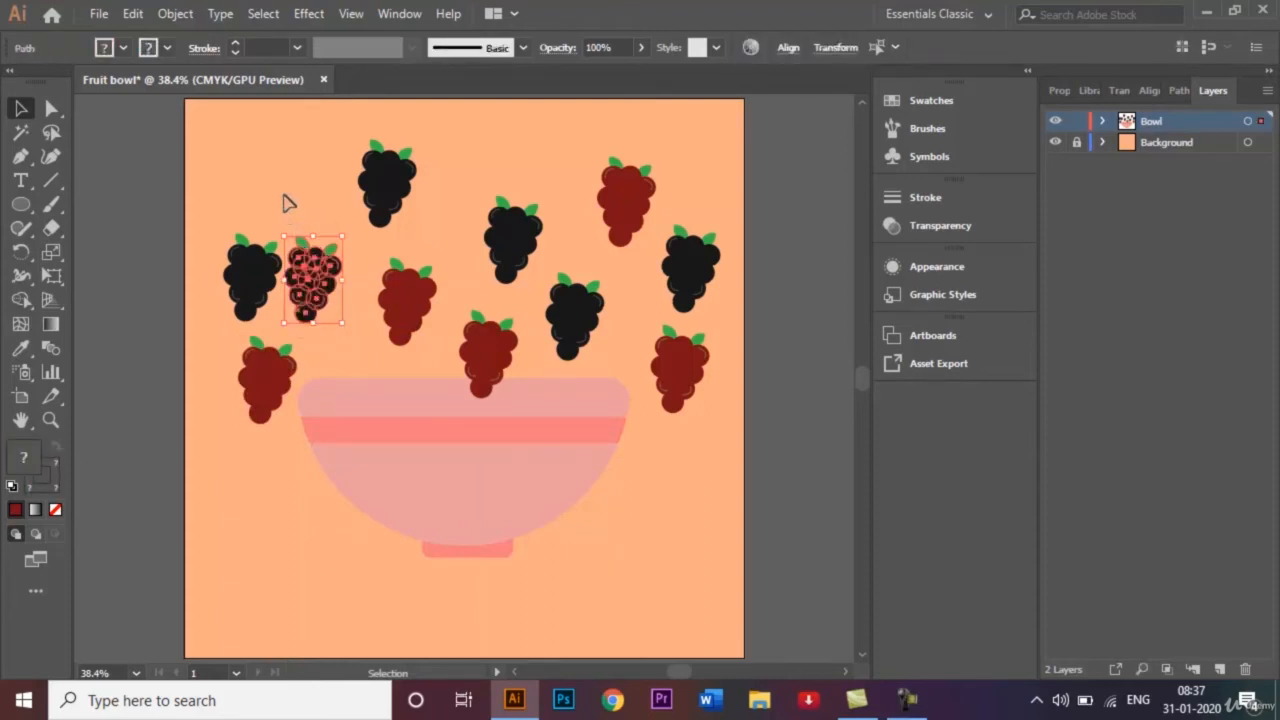
{"action": "key", "text": "ctrl+g"}
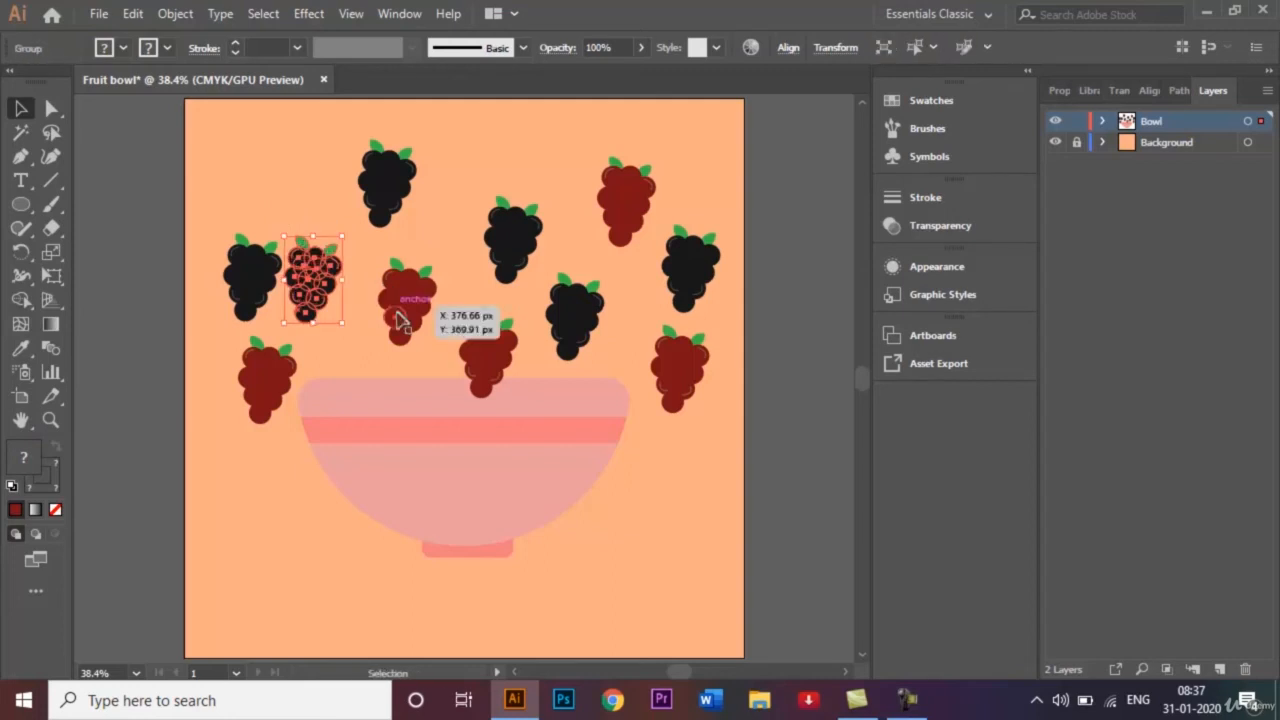
{"action": "left_click", "coordinate": [393, 272]}
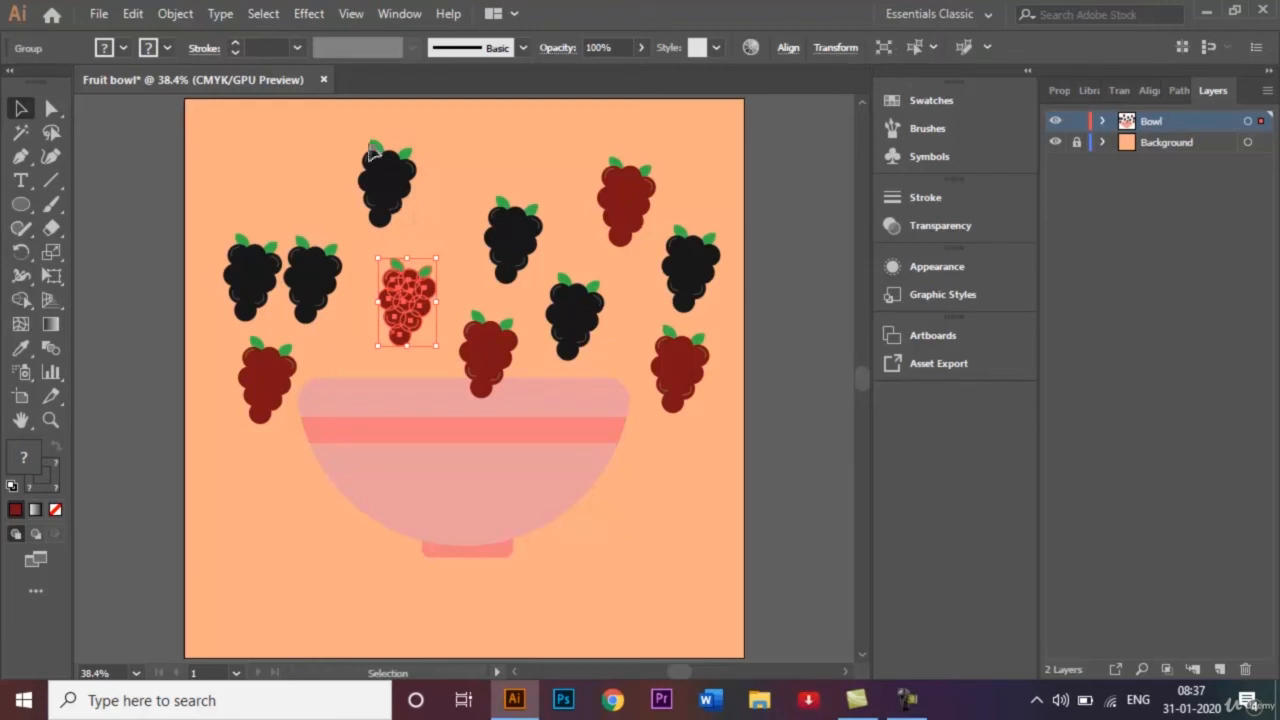
{"action": "left_click", "coordinate": [370, 150]}
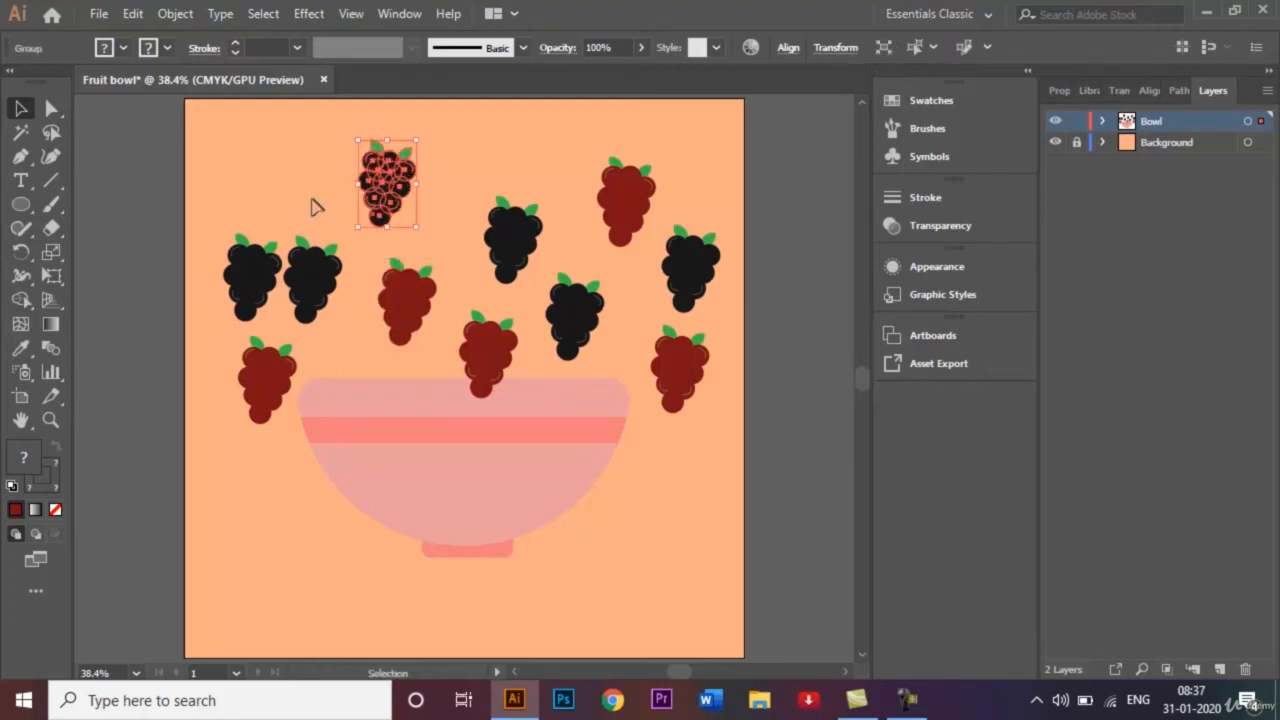
{"action": "left_click", "coordinate": [226, 230]}
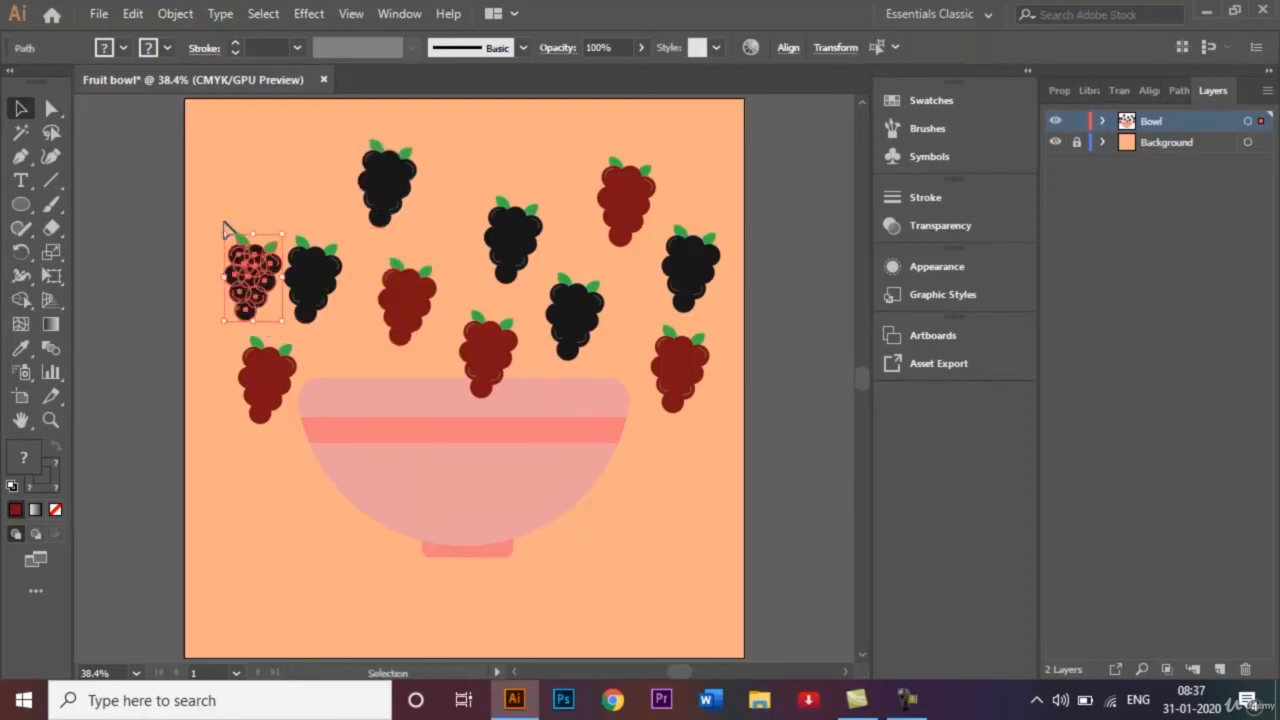
{"action": "key", "text": "ctrl+g"}
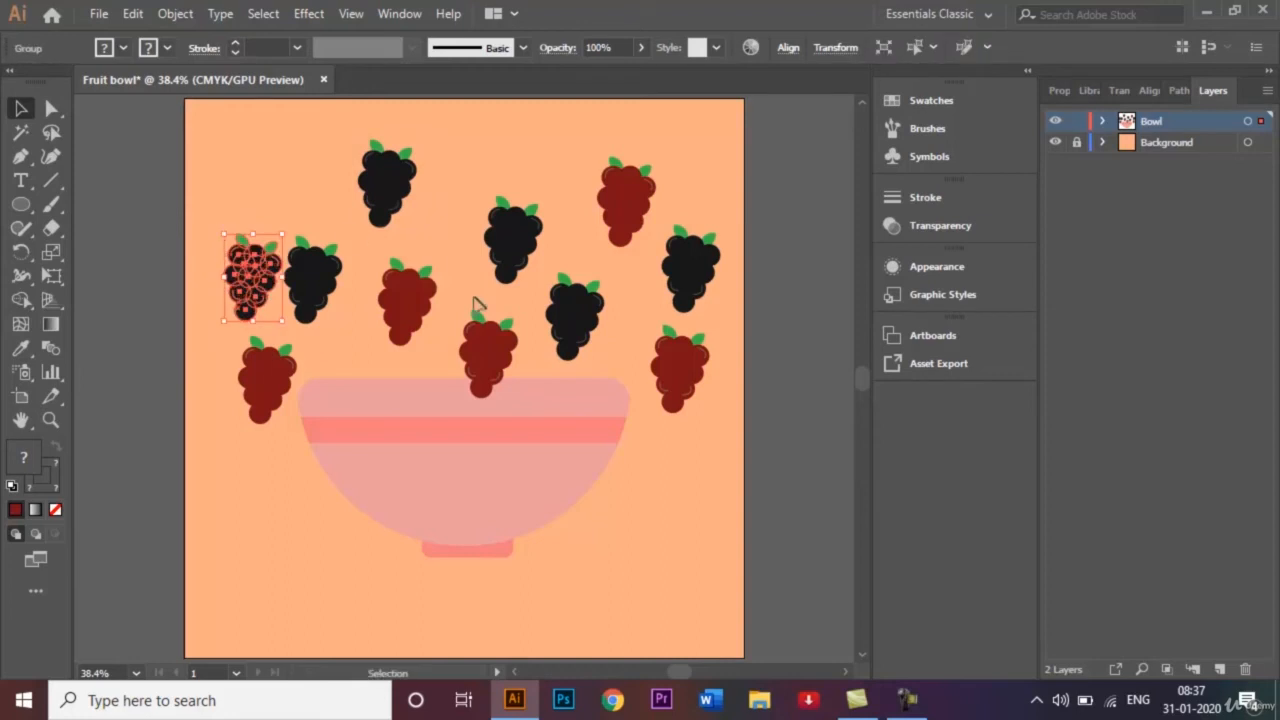
Step: Select all grapes and leaves of the dark red cluster overlapping the bowl's rim, including its lowest grape, and group them
{"action": "left_click", "coordinate": [405, 305]}
{"action": "left_click", "coordinate": [471, 300]}
{"action": "left_click", "coordinate": [510, 350]}
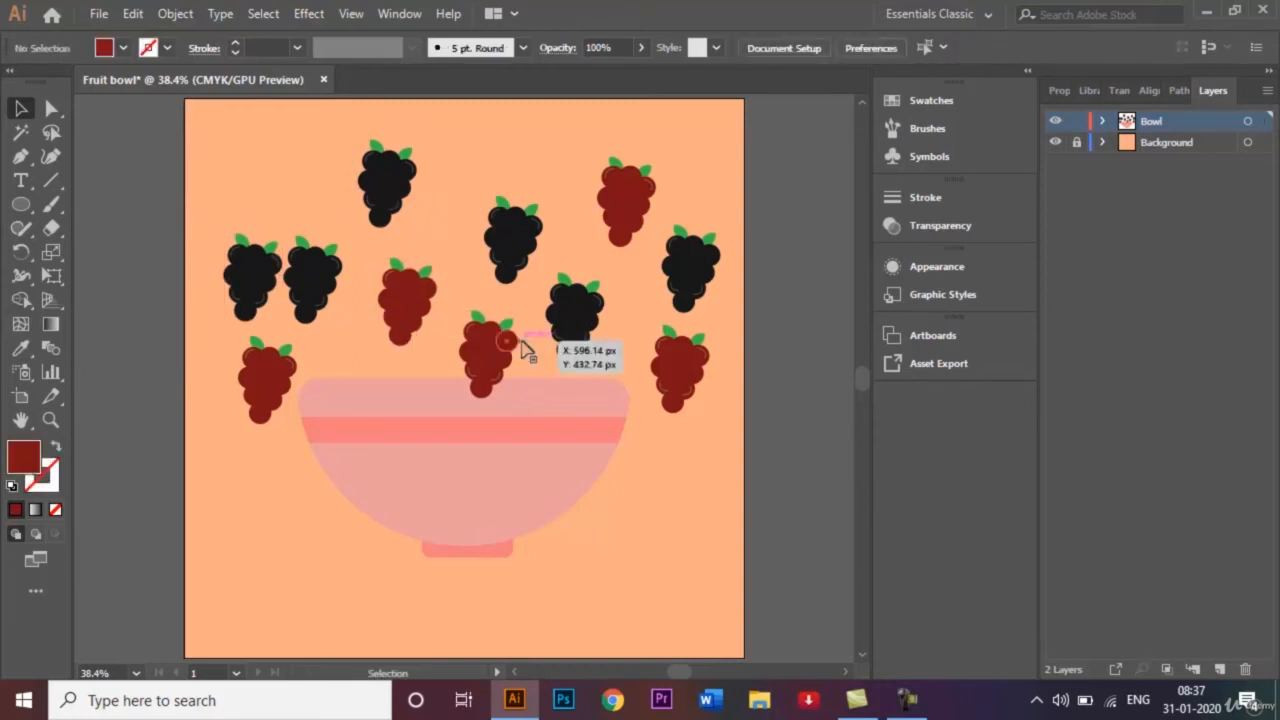
{"action": "left_click", "coordinate": [473, 302]}
{"action": "left_click", "coordinate": [502, 375]}
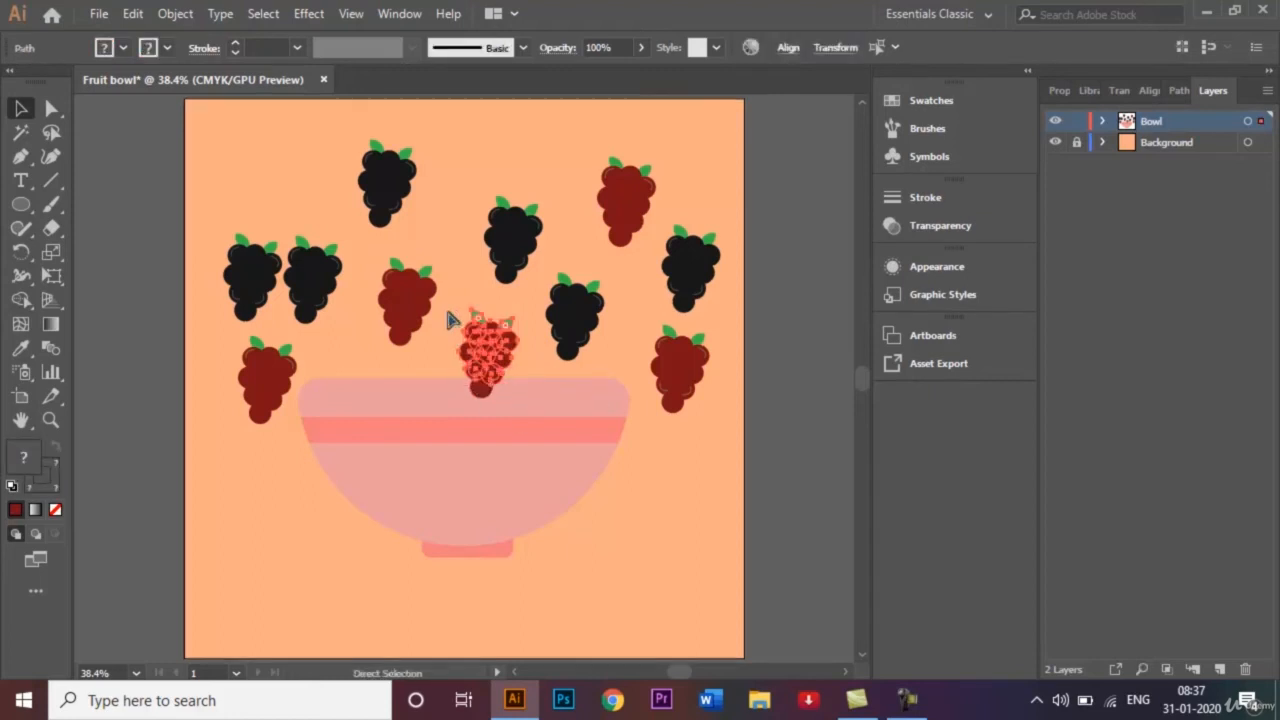
{"action": "key", "text": "ctrl+="}
{"action": "key", "text": "ctrl+="}
{"action": "key", "text": "ctrl+="}
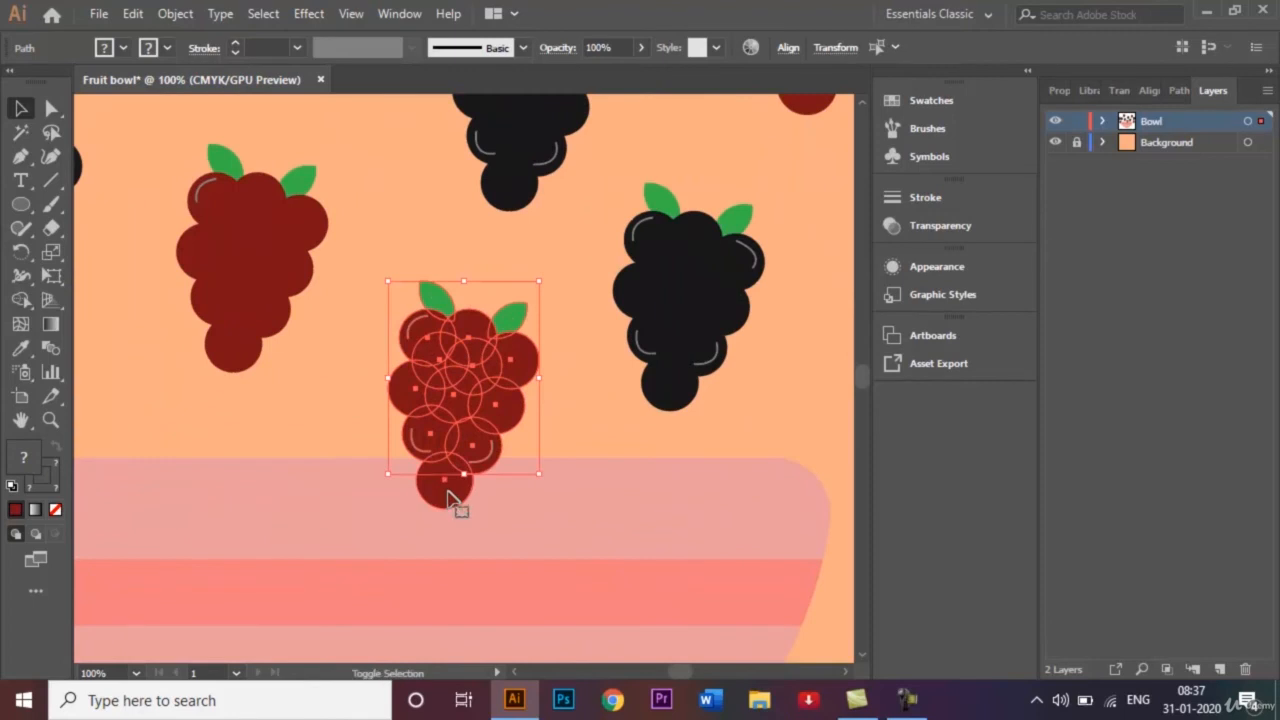
{"action": "key", "text": "ctrl+g"}
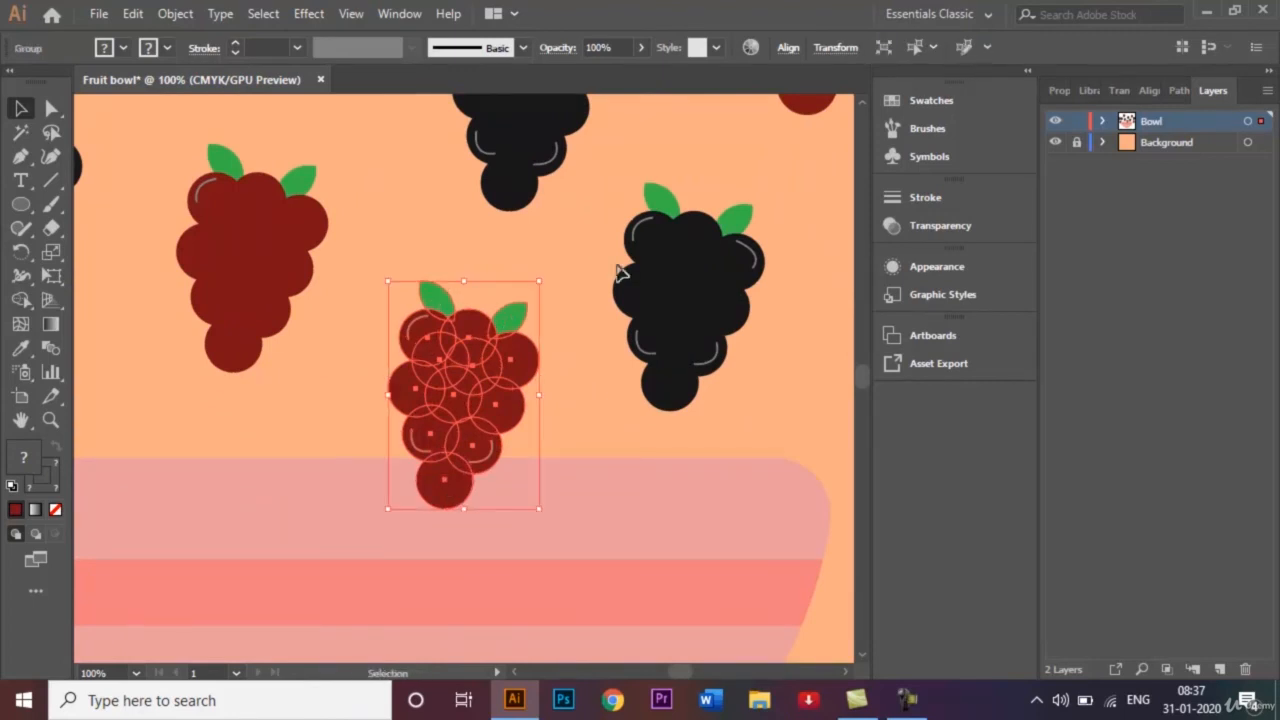
{"action": "key", "text": "ctrl+minus"}
{"action": "key", "text": "ctrl+minus"}
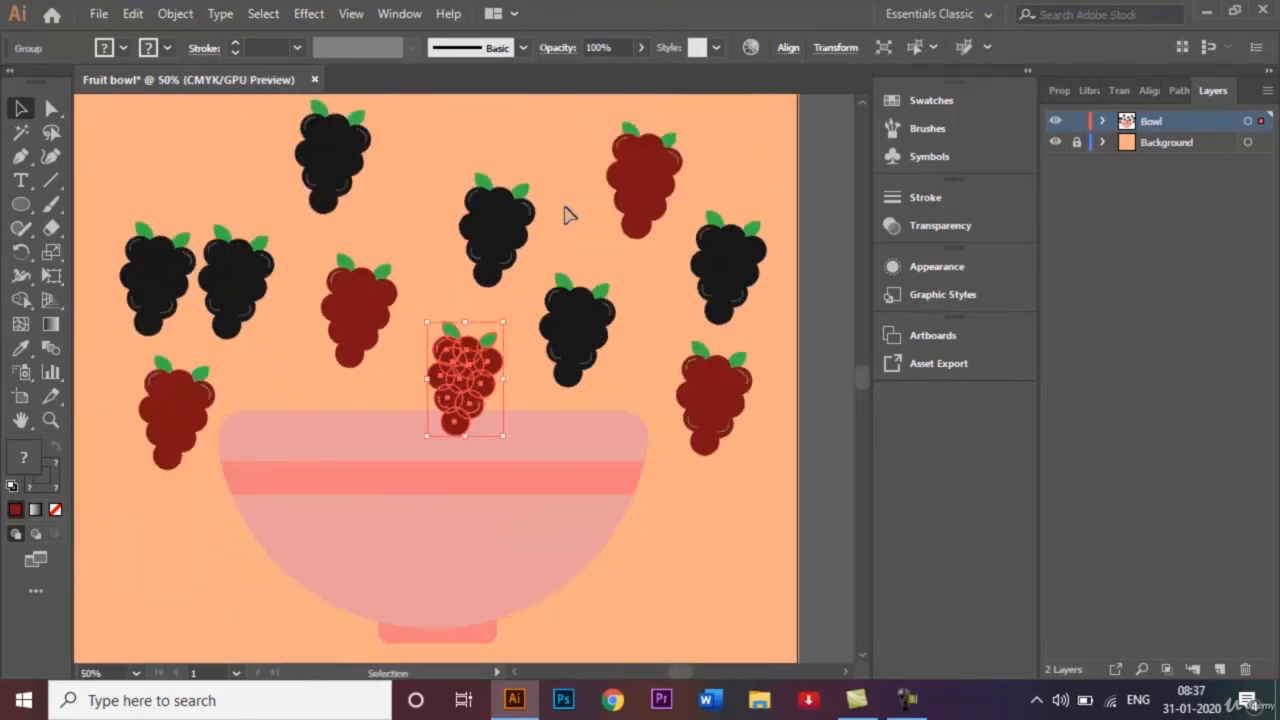
Step: Group each of the three black and two dark red clusters in the right half of the artboard with their leaves
{"action": "left_click", "coordinate": [463, 153]}
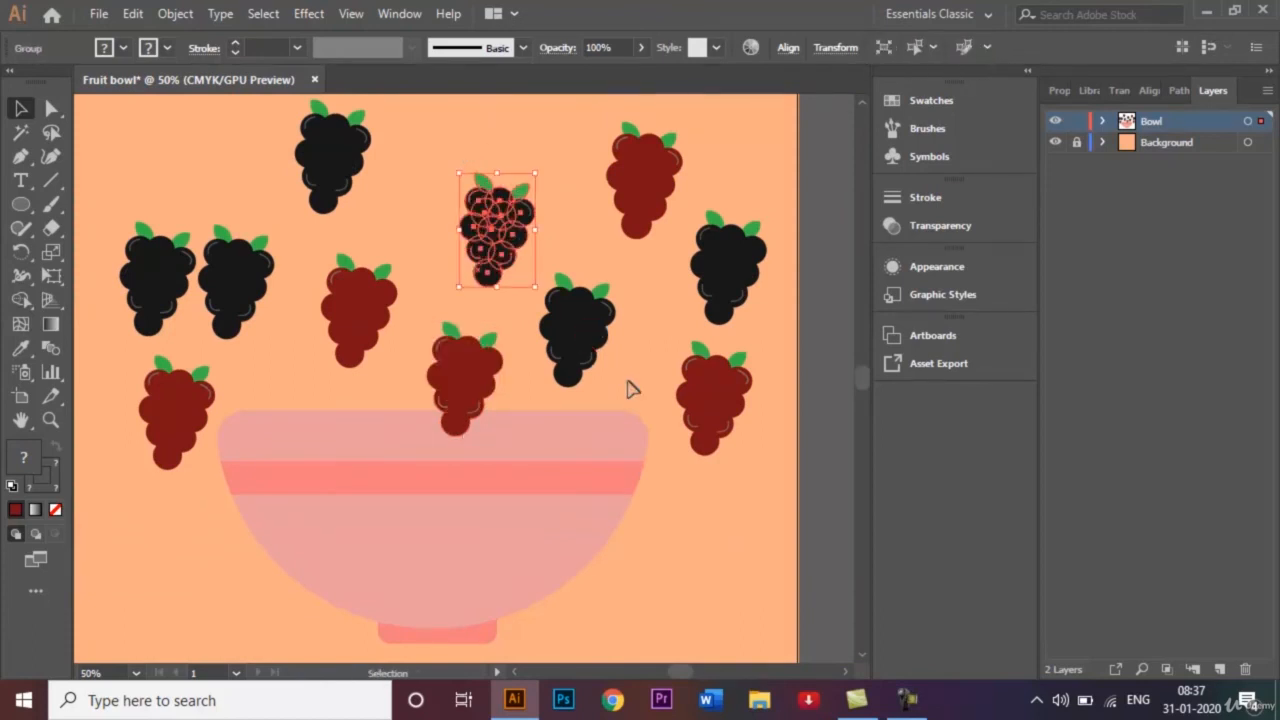
{"action": "left_click", "coordinate": [550, 279], "text": "ctrl"}
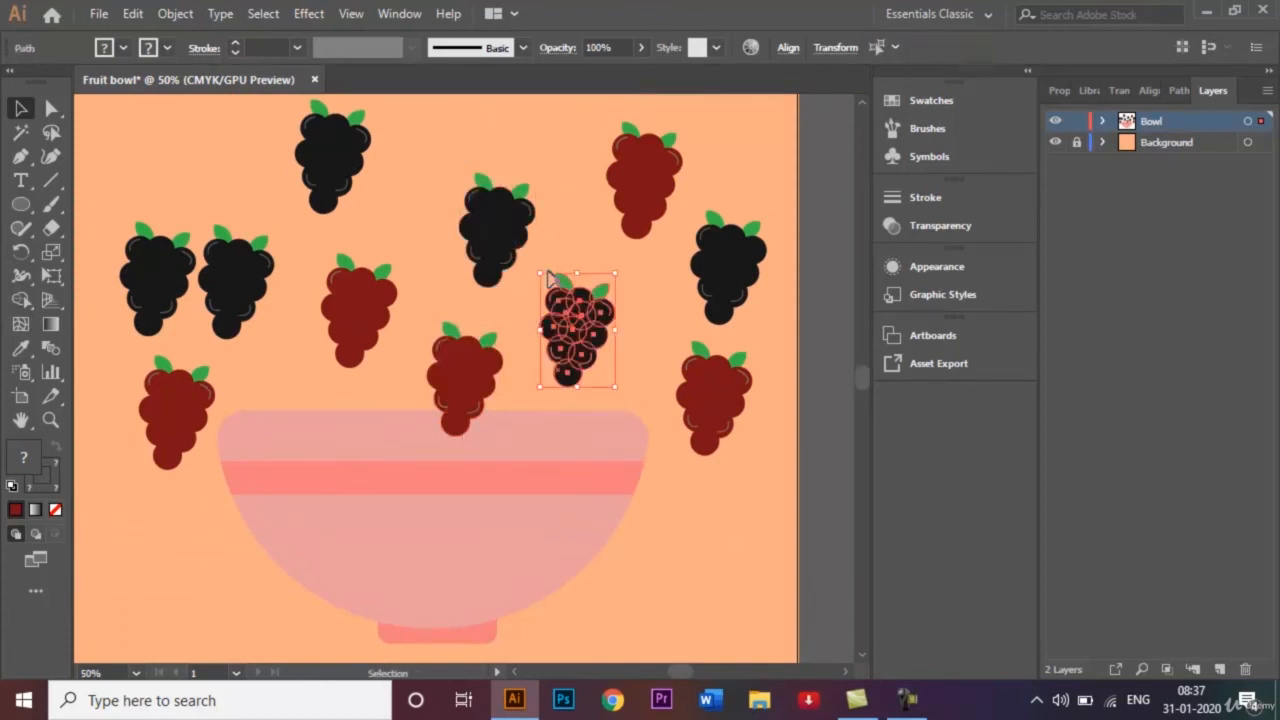
{"action": "left_click", "coordinate": [550, 279]}
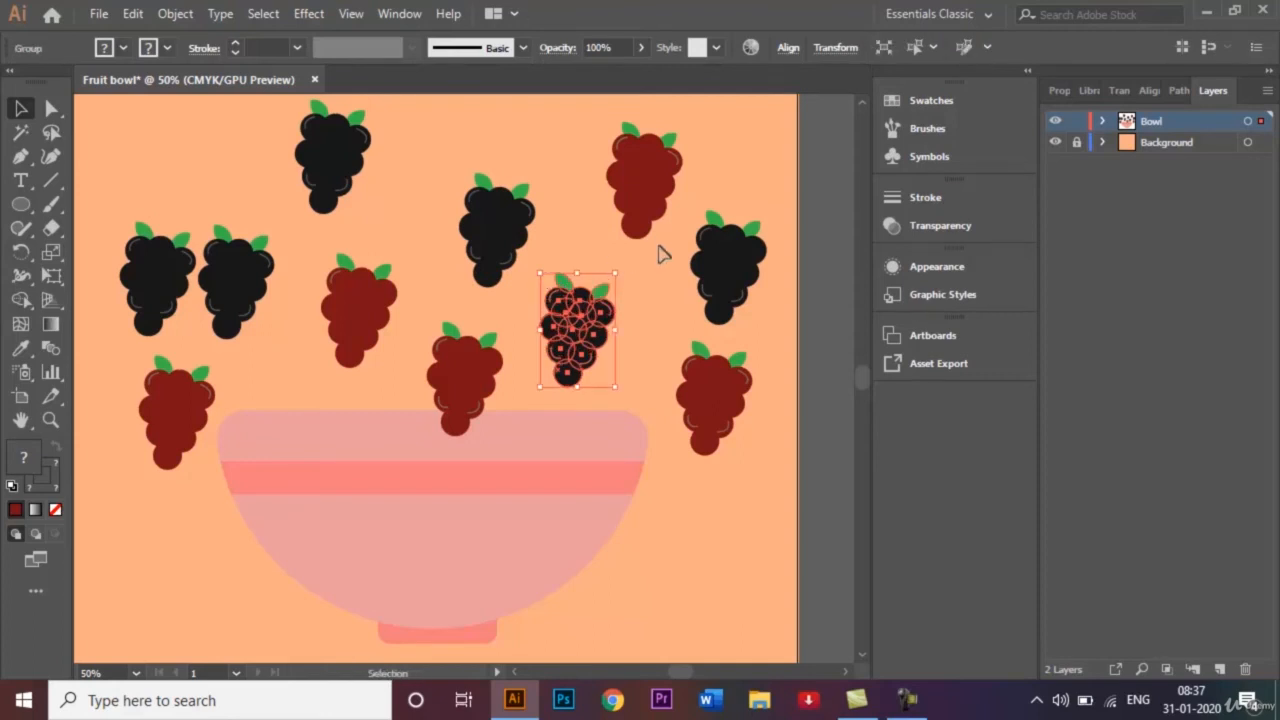
{"action": "left_click", "coordinate": [602, 130]}
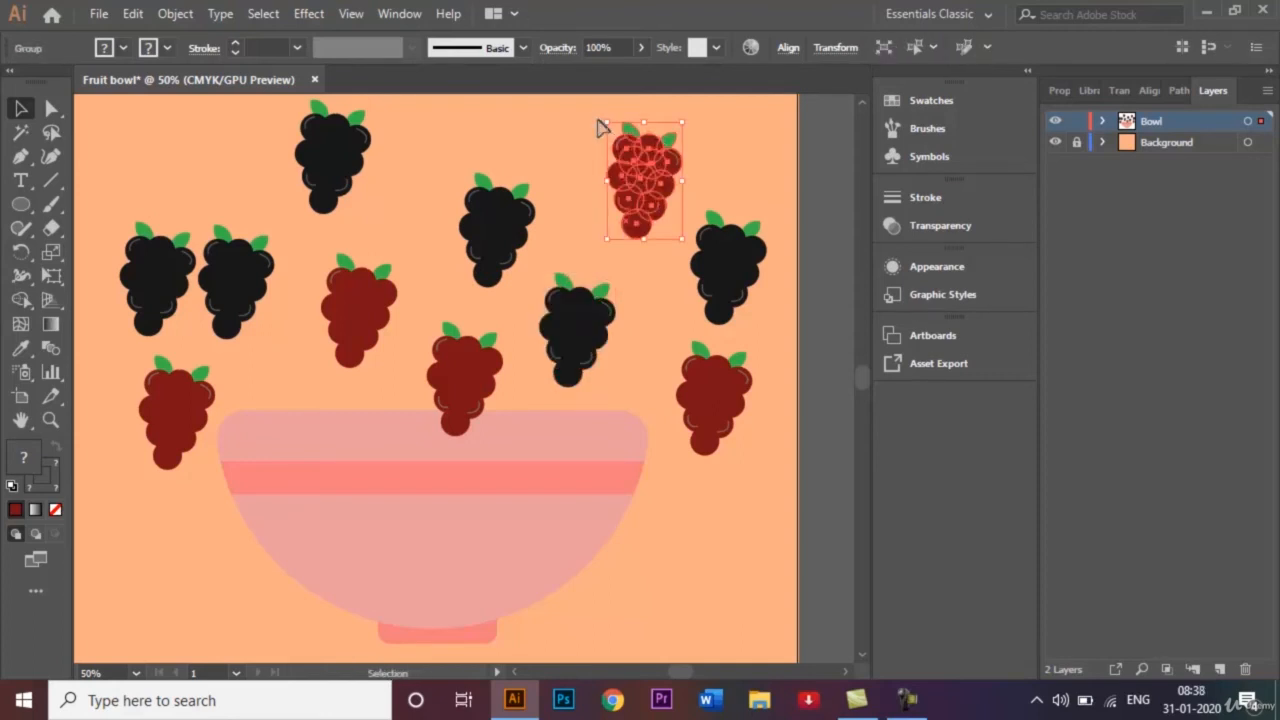
{"action": "left_click", "coordinate": [700, 211], "text": "ctrl"}
{"action": "left_click", "coordinate": [700, 211]}
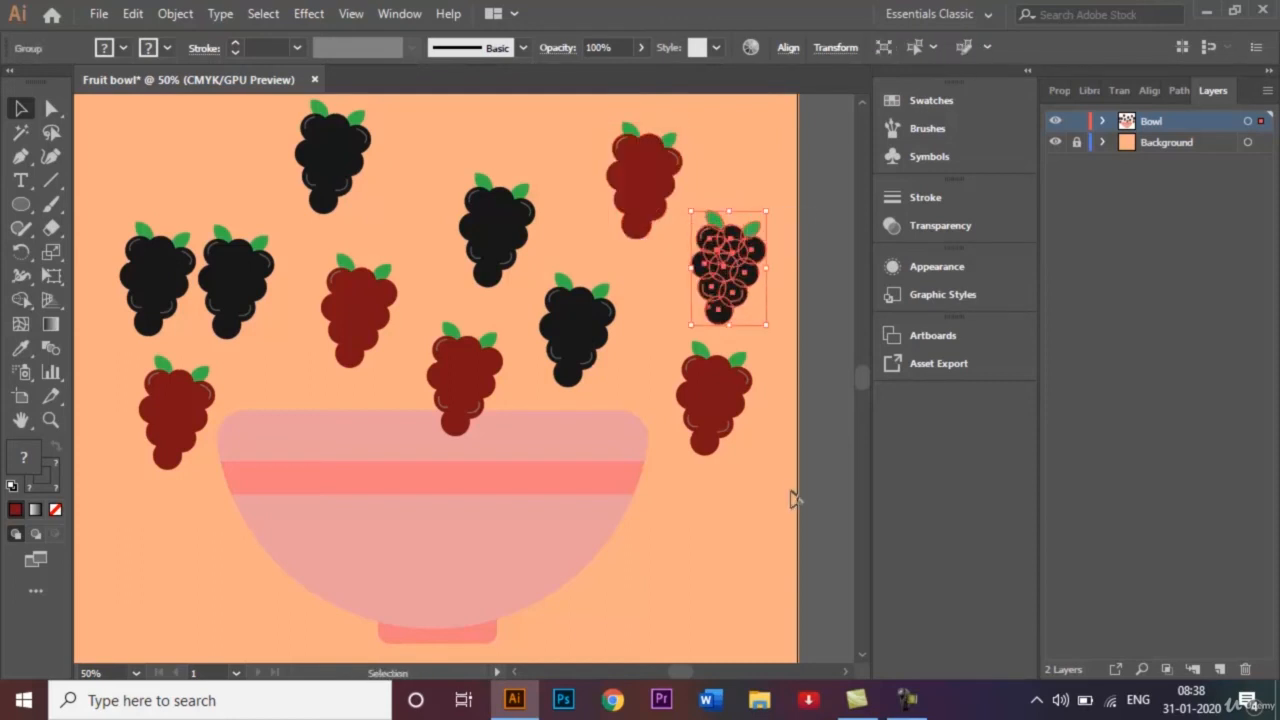
{"action": "left_click", "coordinate": [684, 345]}
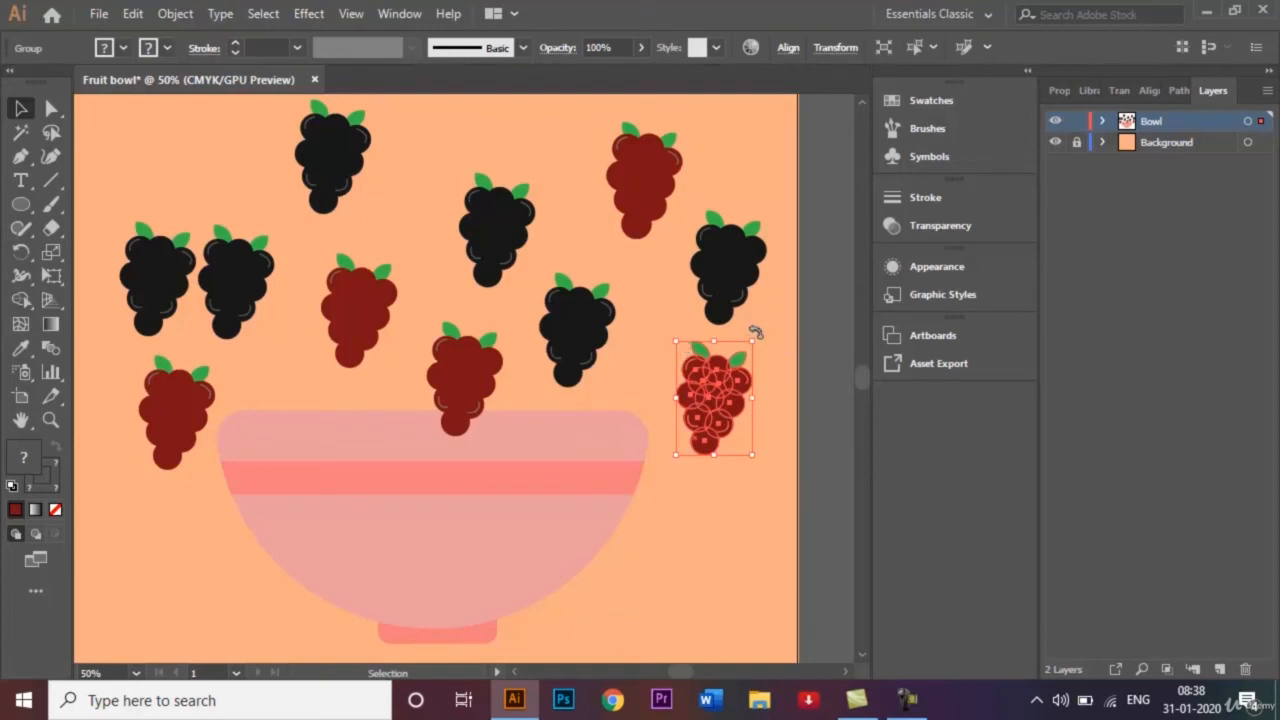
Step: Rotate the dark red cluster on the bowl's rim counterclockwise and shift it left to the rim's middle
{"action": "left_click_drag", "start_coordinate": [749, 367], "coordinate": [451, 314]}
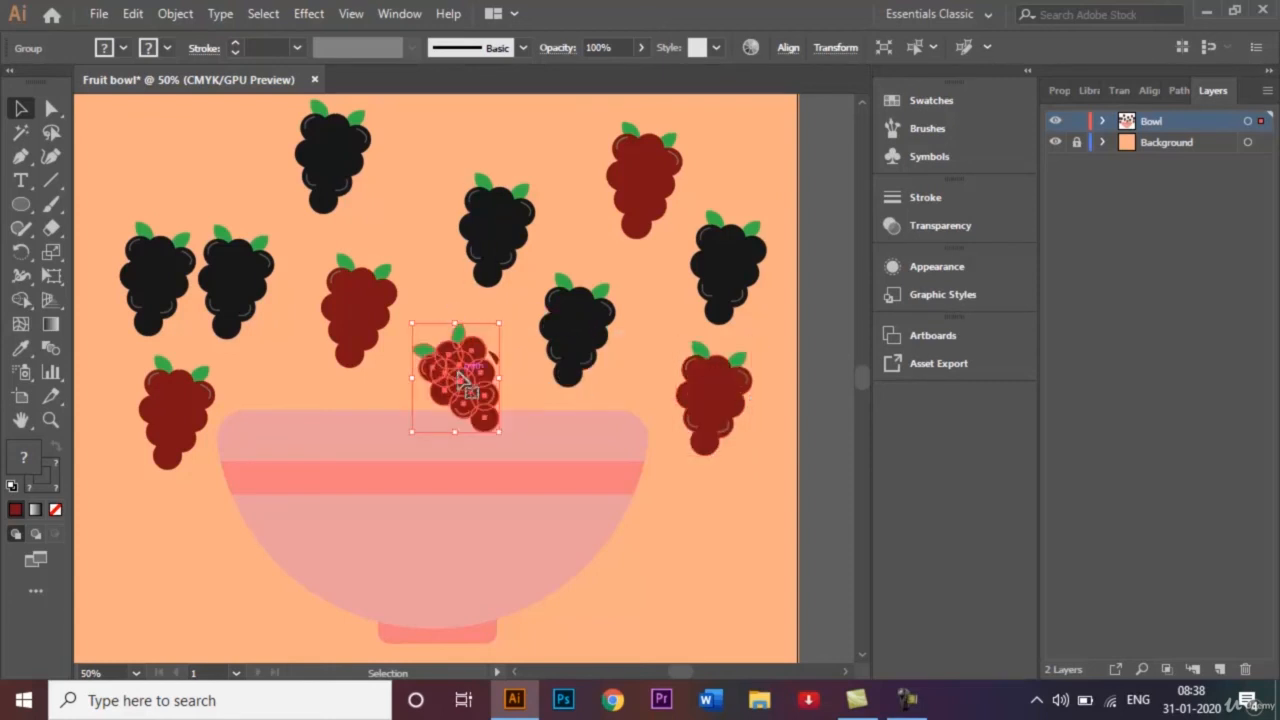
{"action": "left_click_drag", "start_coordinate": [462, 390], "coordinate": [429, 399]}
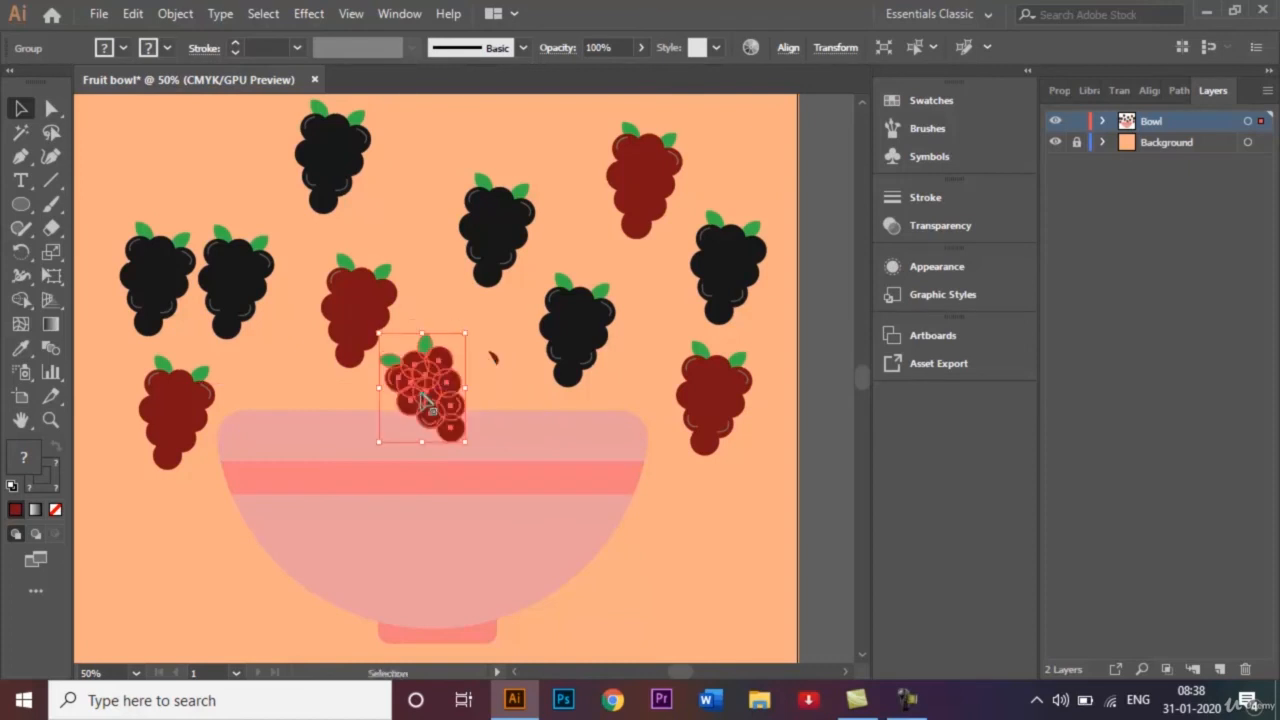
{"action": "left_click", "coordinate": [492, 358]}
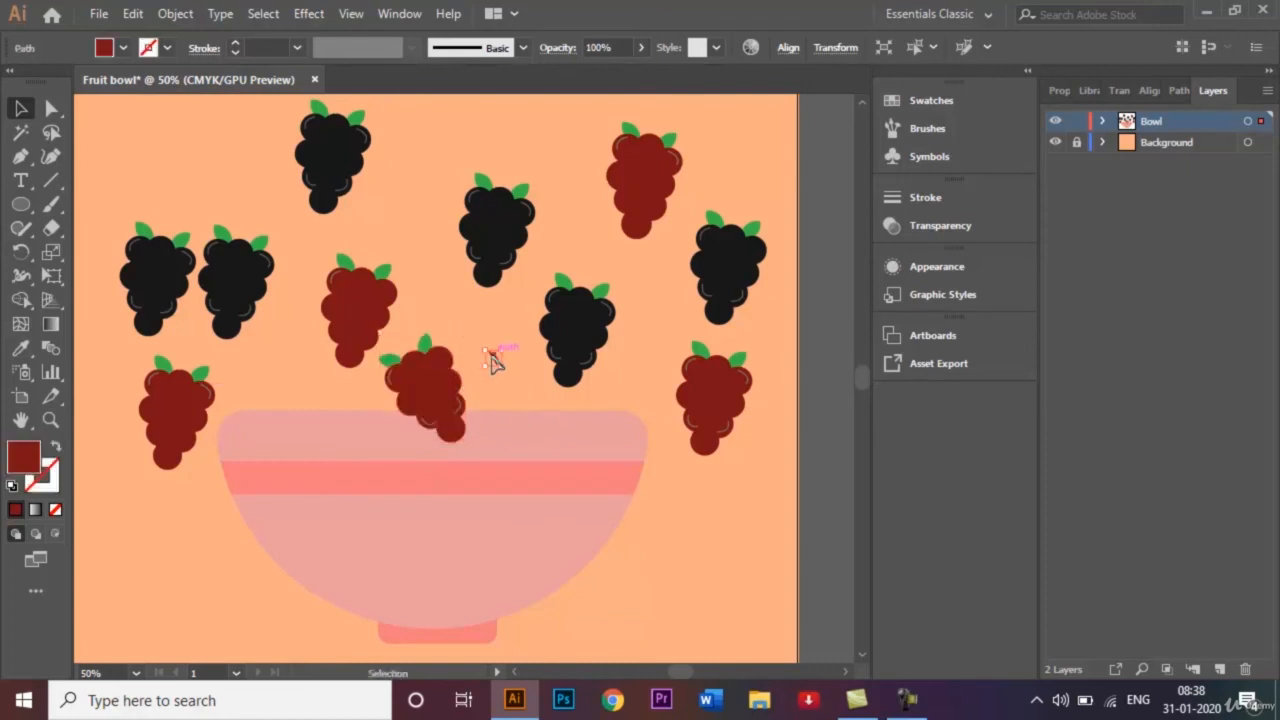
{"action": "left_click", "coordinate": [526, 400]}
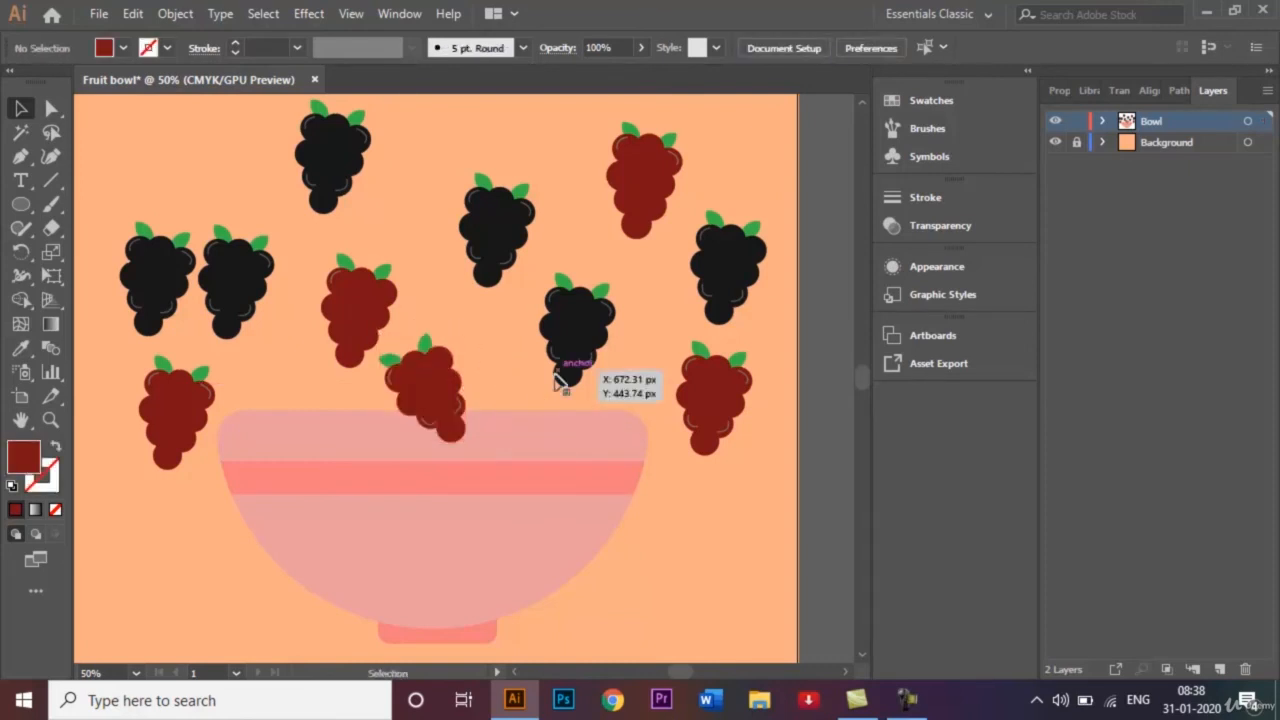
Step: Place the upper-middle black cluster and the nearby dark red cluster side by side on the rim's left half, tilting the red one
{"action": "left_click_drag", "start_coordinate": [503, 242], "coordinate": [371, 393]}
{"action": "left_click_drag", "start_coordinate": [360, 325], "coordinate": [303, 386]}
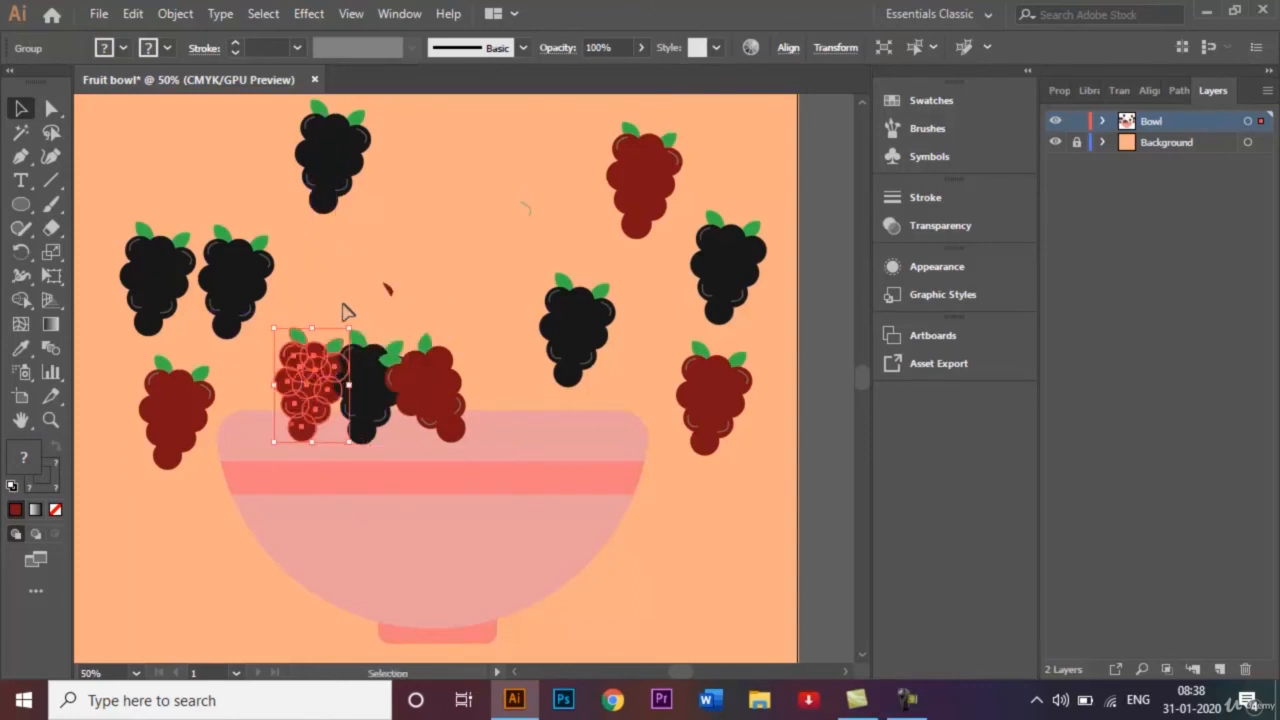
{"action": "left_click_drag", "start_coordinate": [349, 320], "coordinate": [300, 310]}
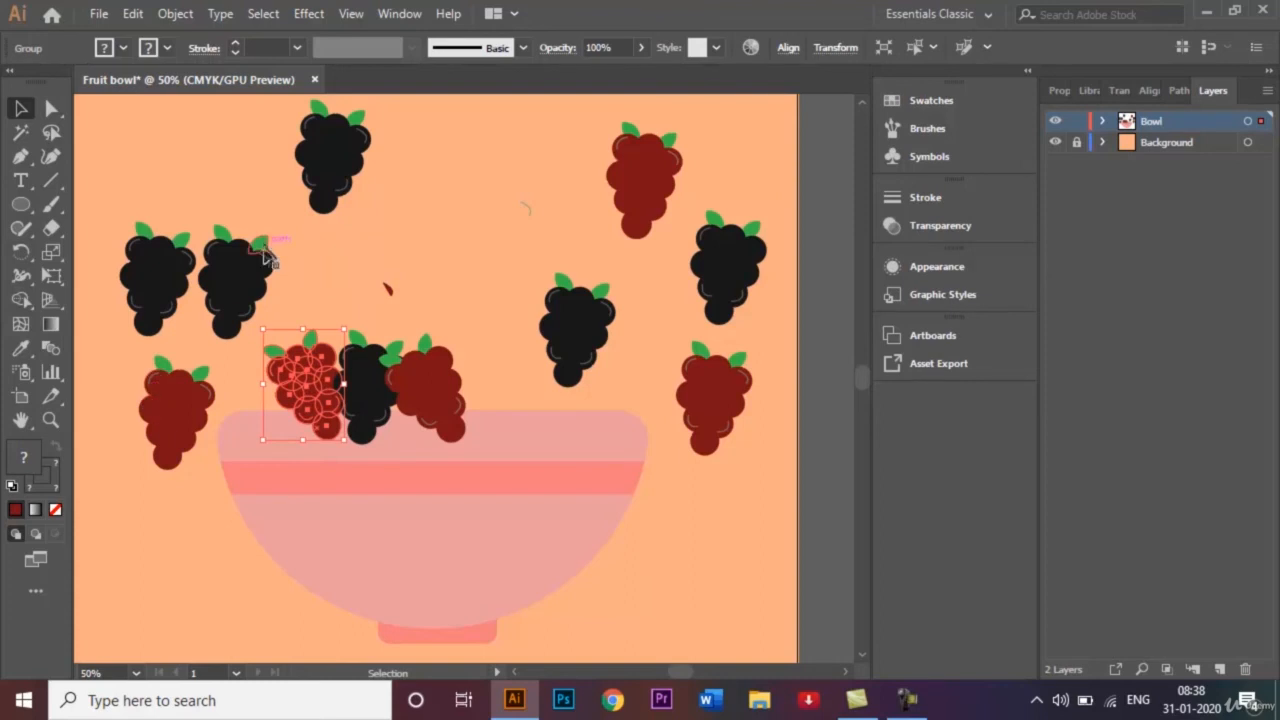
Step: Put a black cluster on the bowl rim's left end and stack the leftmost dark red cluster upside down above it
{"action": "left_click_drag", "start_coordinate": [262, 252], "coordinate": [262, 392]}
{"action": "left_click_drag", "start_coordinate": [174, 393], "coordinate": [278, 314]}
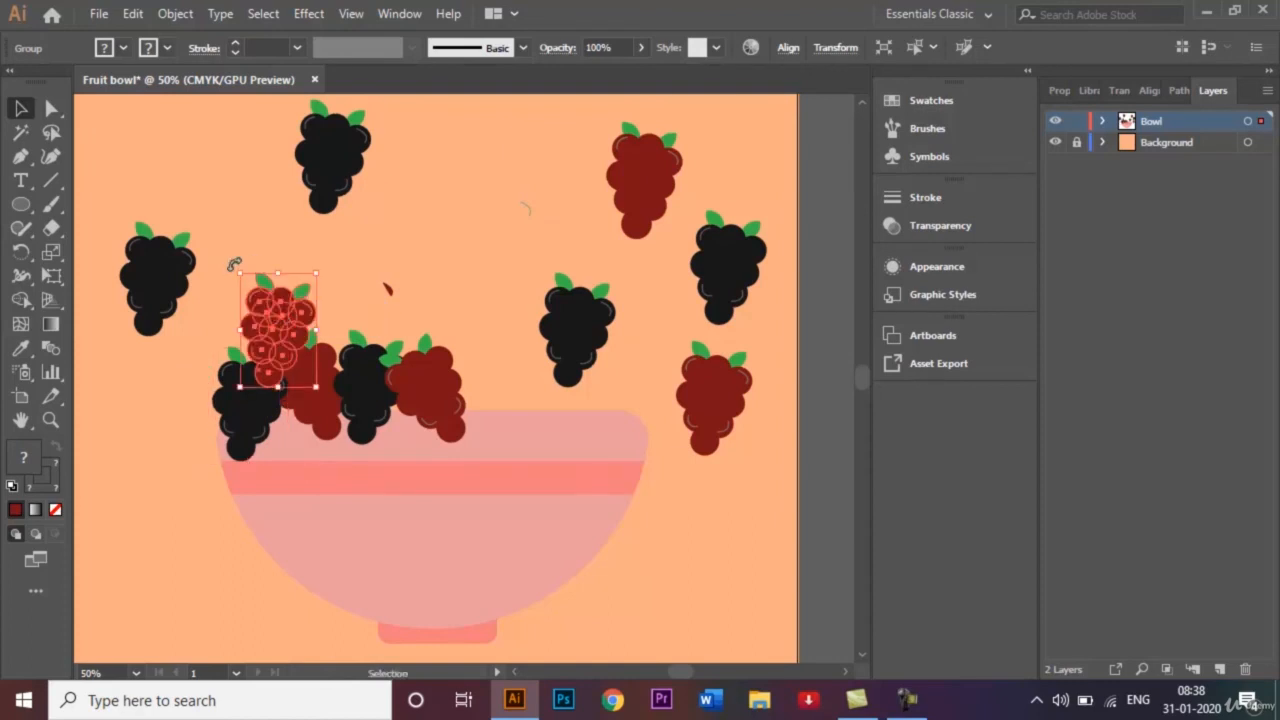
{"action": "left_click_drag", "start_coordinate": [233, 264], "coordinate": [345, 368]}
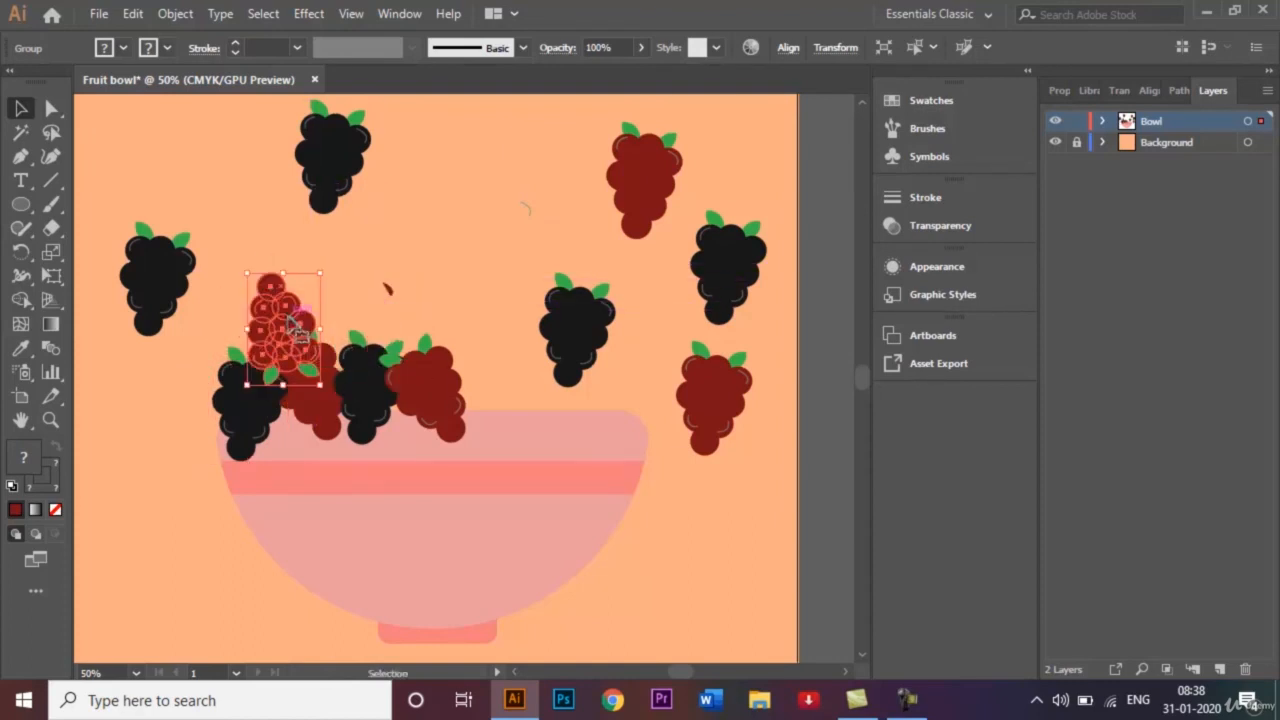
{"action": "left_click_drag", "start_coordinate": [293, 325], "coordinate": [281, 337]}
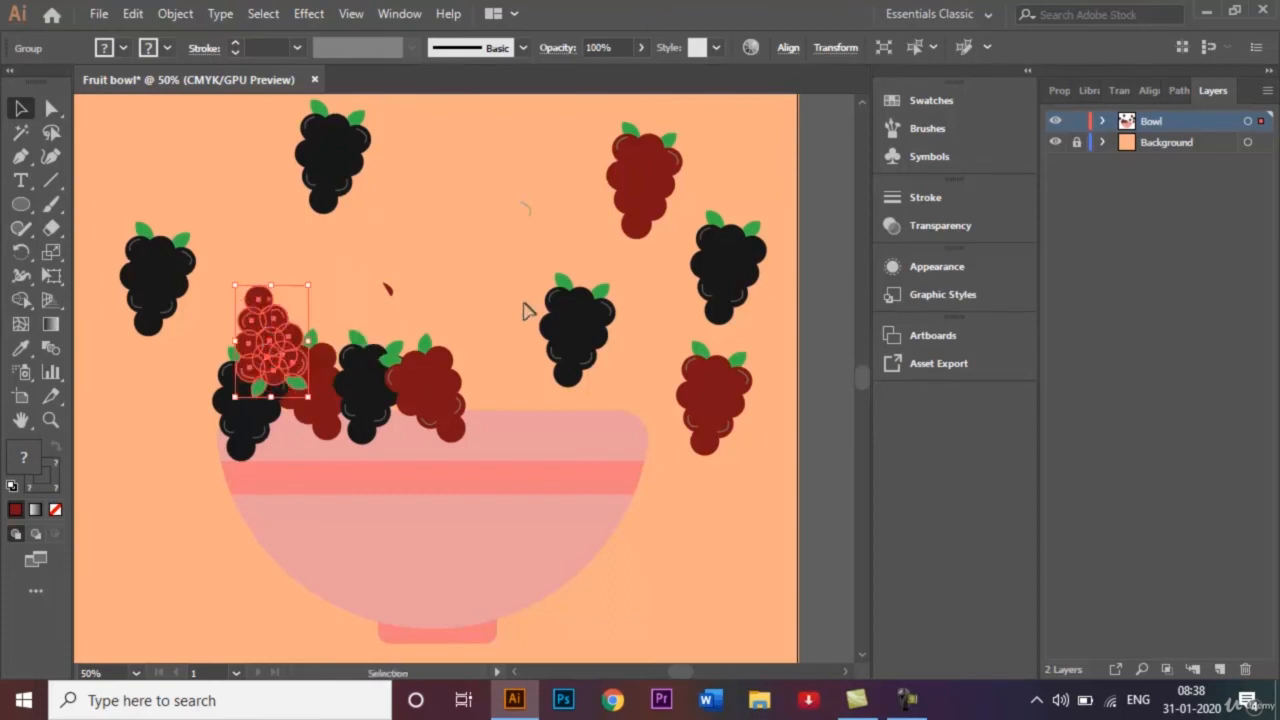
Step: Place the black cluster above the rim's right half and the rightmost dark red cluster along that rim, tilting the red one counterclockwise
{"action": "left_click_drag", "start_coordinate": [574, 334], "coordinate": [490, 397]}
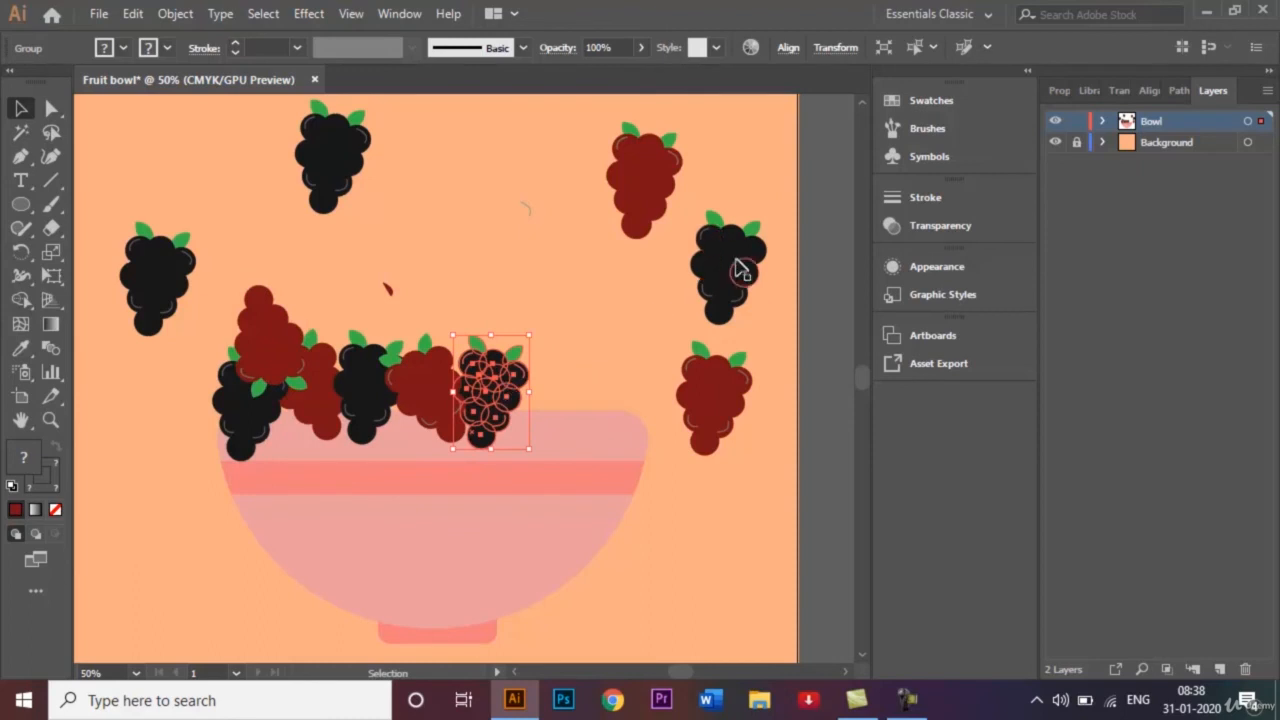
{"action": "left_click_drag", "start_coordinate": [709, 388], "coordinate": [553, 398]}
{"action": "left_click_drag", "start_coordinate": [600, 326], "coordinate": [546, 316]}
{"action": "left_click_drag", "start_coordinate": [550, 386], "coordinate": [530, 395]}
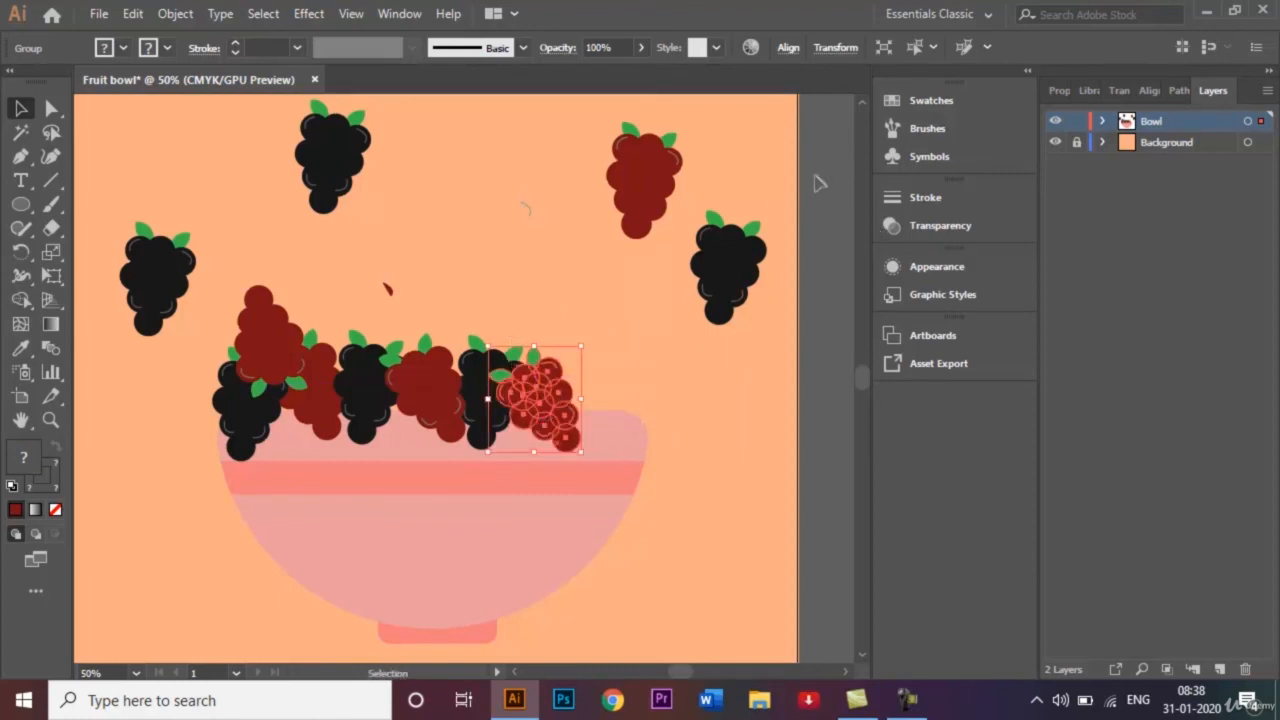
Step: Place the loose black cluster nearest the bowl at the rim's right end and the upper one, upside down and tilted, above the rim's middle
{"action": "left_click", "coordinate": [736, 270]}
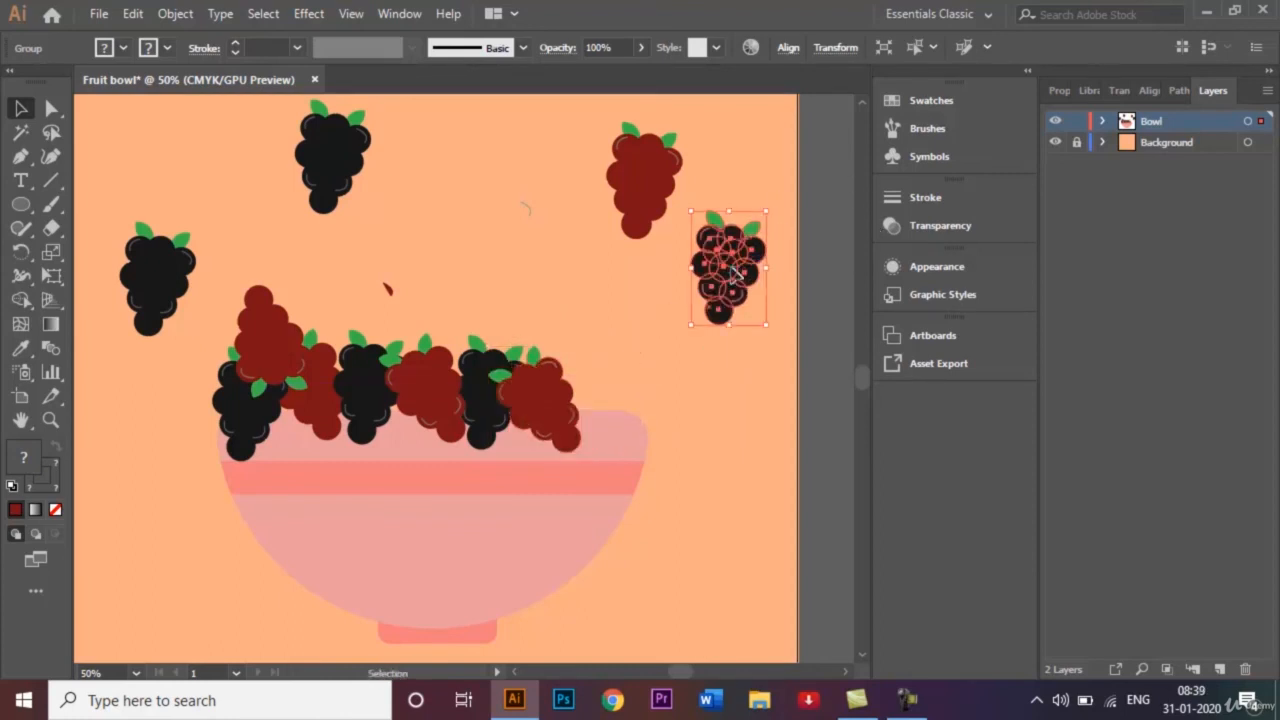
{"action": "left_click_drag", "start_coordinate": [735, 266], "coordinate": [611, 404]}
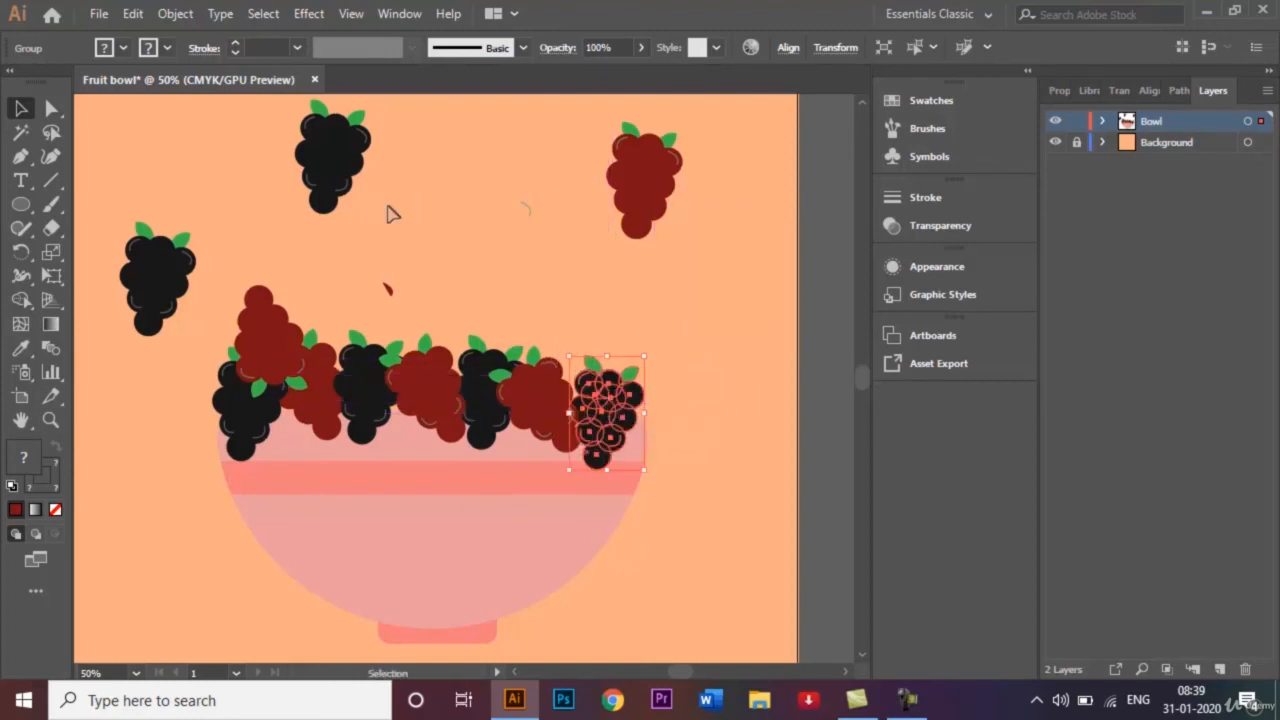
{"action": "left_click_drag", "start_coordinate": [337, 172], "coordinate": [465, 313]}
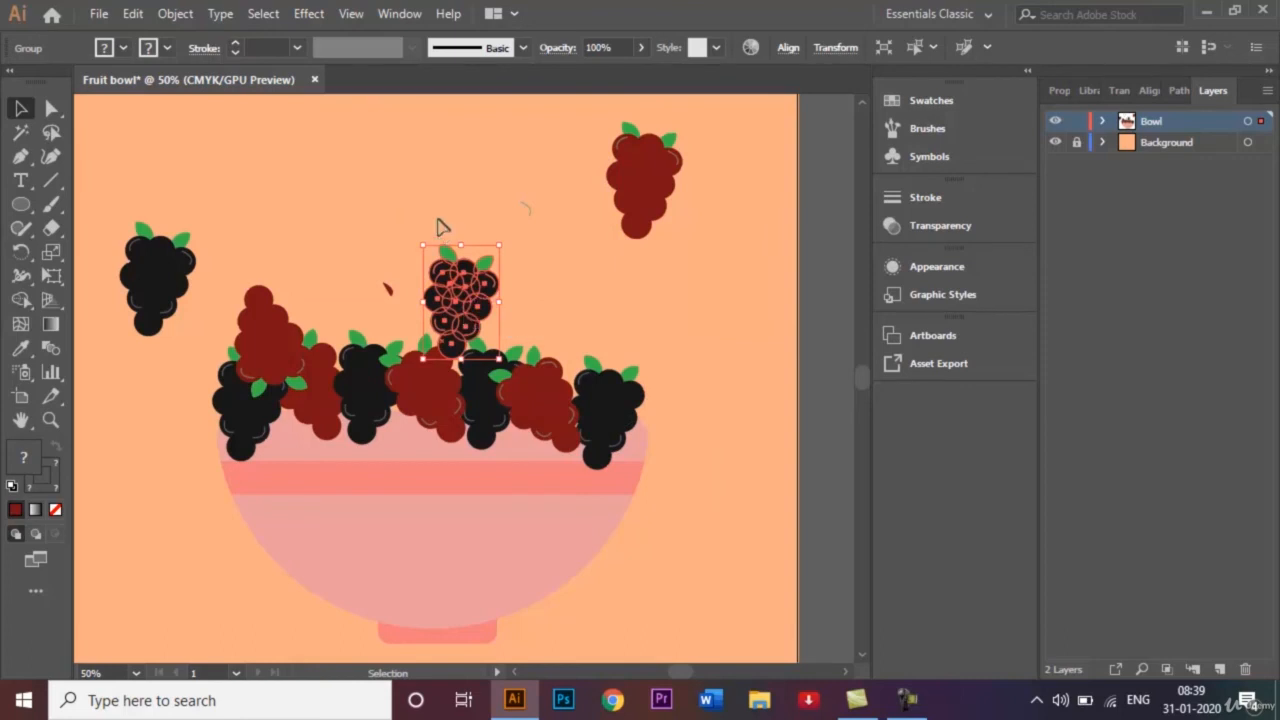
{"action": "left_click_drag", "start_coordinate": [420, 238], "coordinate": [574, 346]}
{"action": "left_click_drag", "start_coordinate": [470, 289], "coordinate": [435, 328]}
Step: Rest the last loose black cluster, tilted counterclockwise, on the pile's right half and the loose dark red cluster upright between the upper black ones
{"action": "left_click_drag", "start_coordinate": [153, 280], "coordinate": [559, 326]}
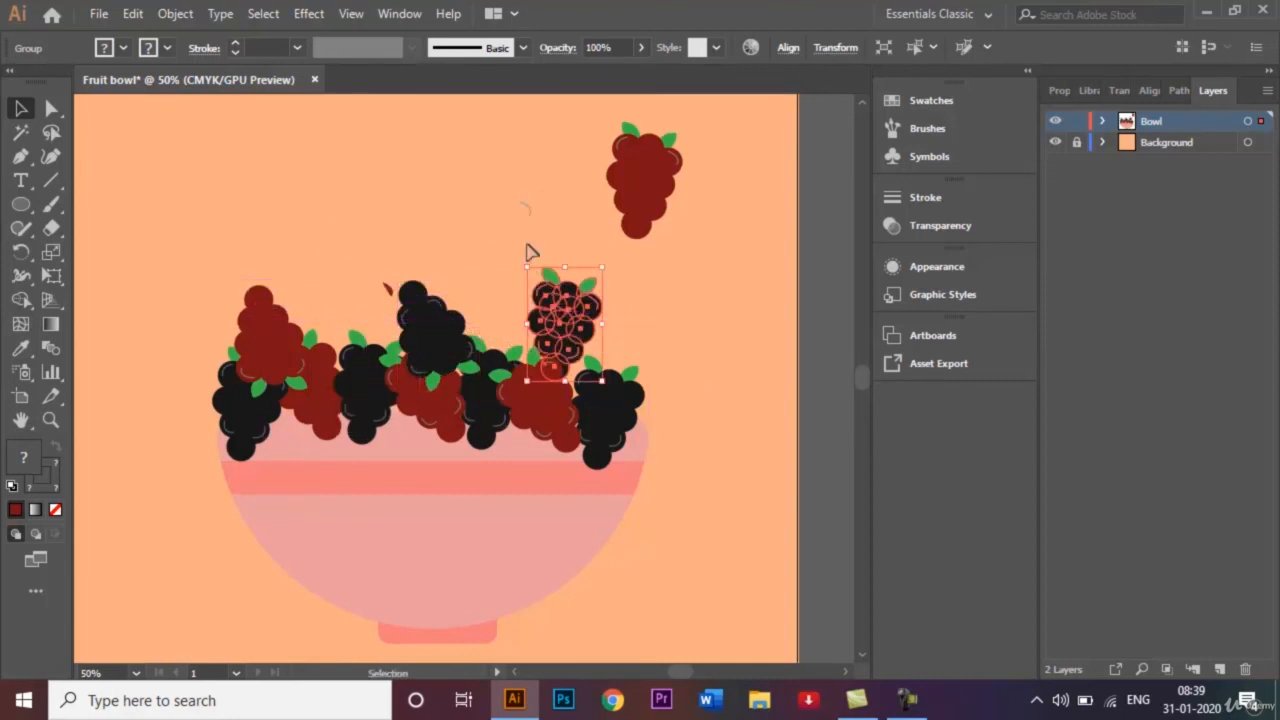
{"action": "left_click_drag", "start_coordinate": [518, 256], "coordinate": [674, 410]}
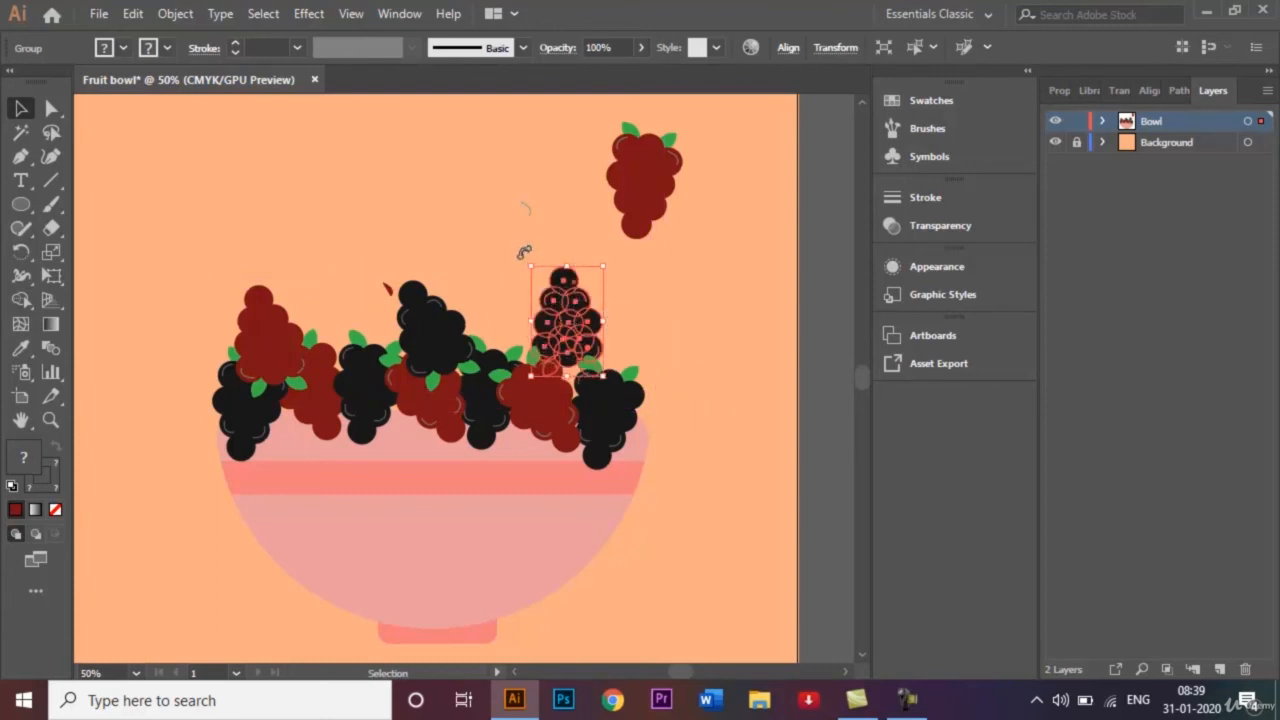
{"action": "left_click_drag", "start_coordinate": [523, 251], "coordinate": [655, 342]}
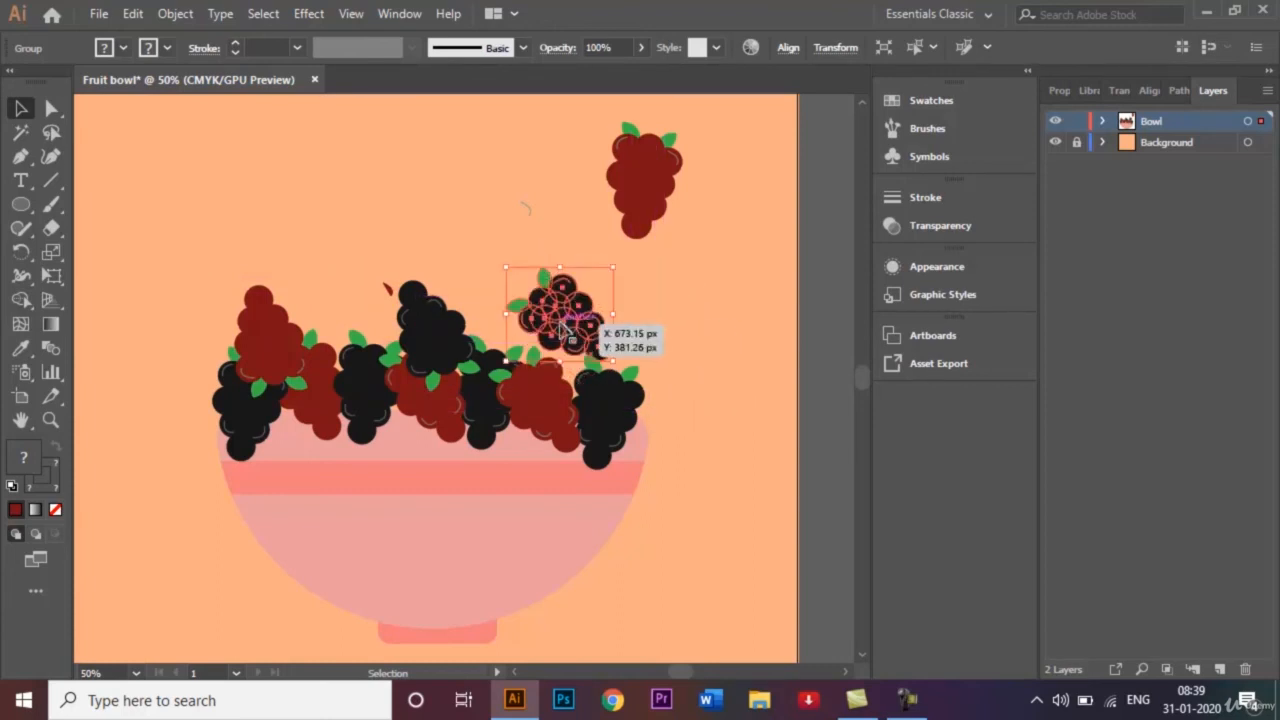
{"action": "left_click_drag", "start_coordinate": [558, 321], "coordinate": [549, 358]}
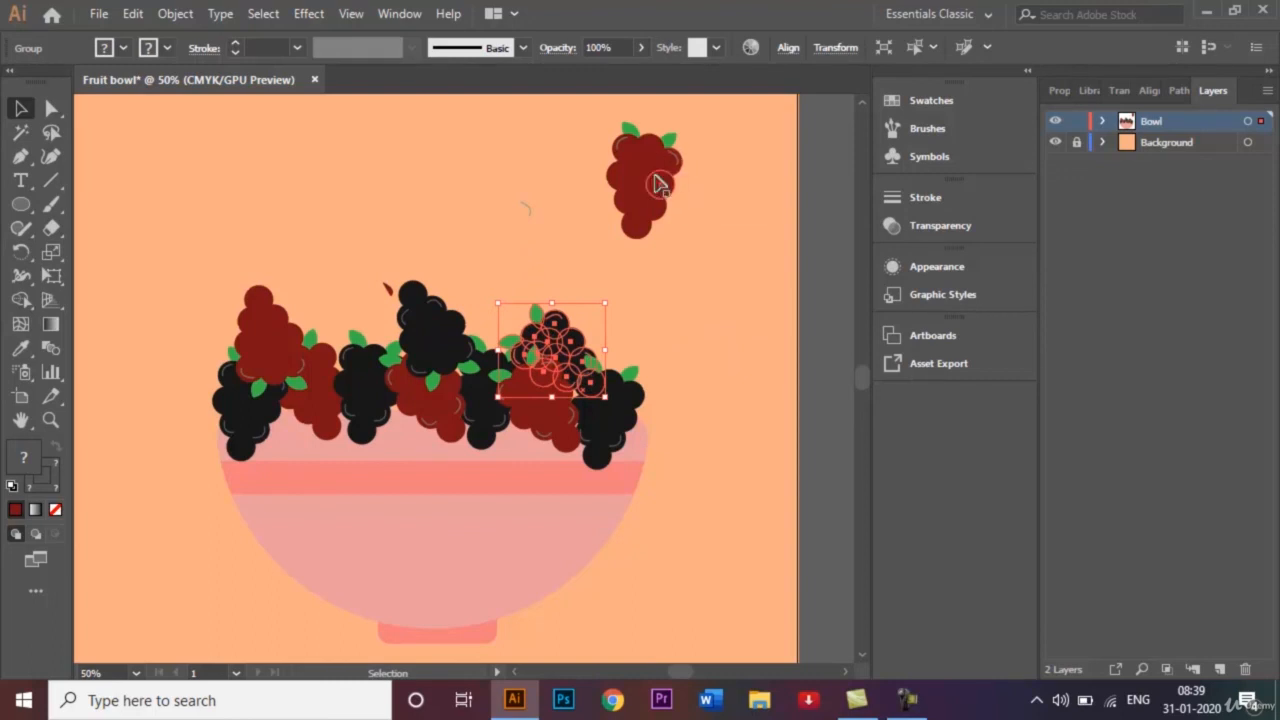
{"action": "left_click_drag", "start_coordinate": [657, 186], "coordinate": [500, 330]}
{"action": "left_click", "coordinate": [716, 300]}
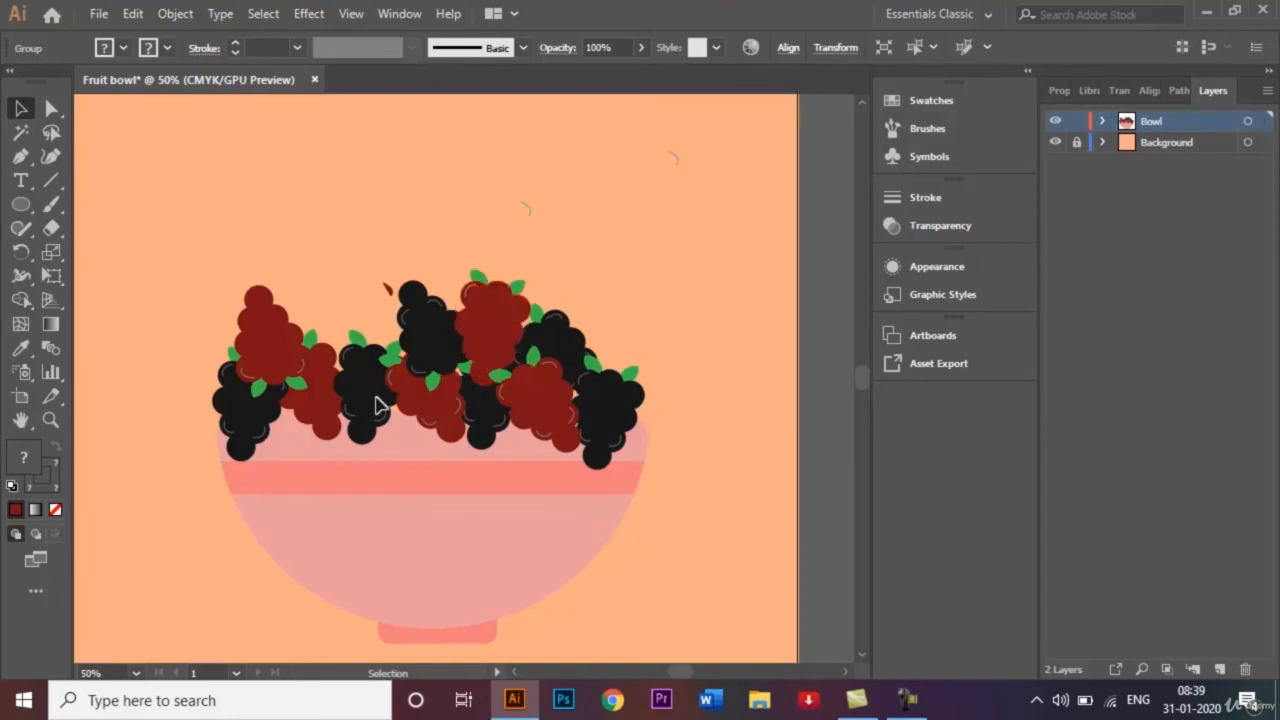
Step: Fill the upper row's gaps with copies of existing clusters: black at the upper left, dark red left of the middle, tilted dark red at the right end
{"action": "left_click", "coordinate": [365, 405]}
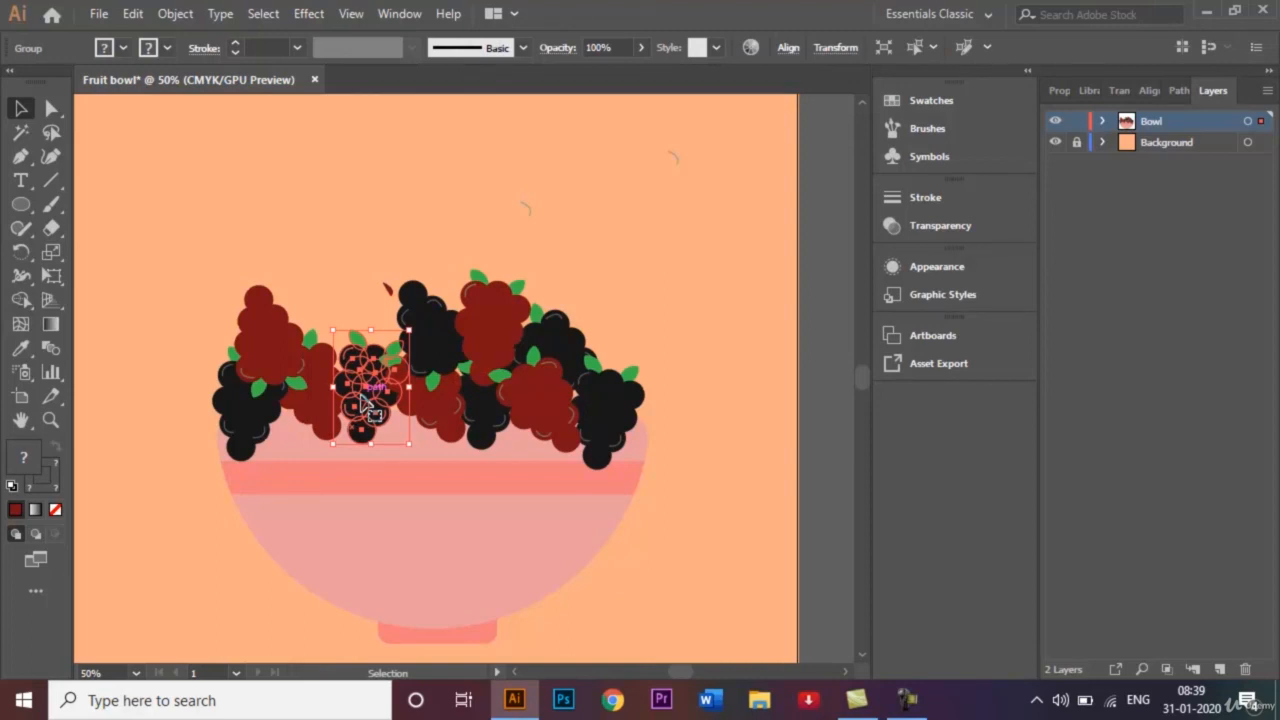
{"action": "left_click_drag", "start_coordinate": [365, 405], "coordinate": [330, 348]}
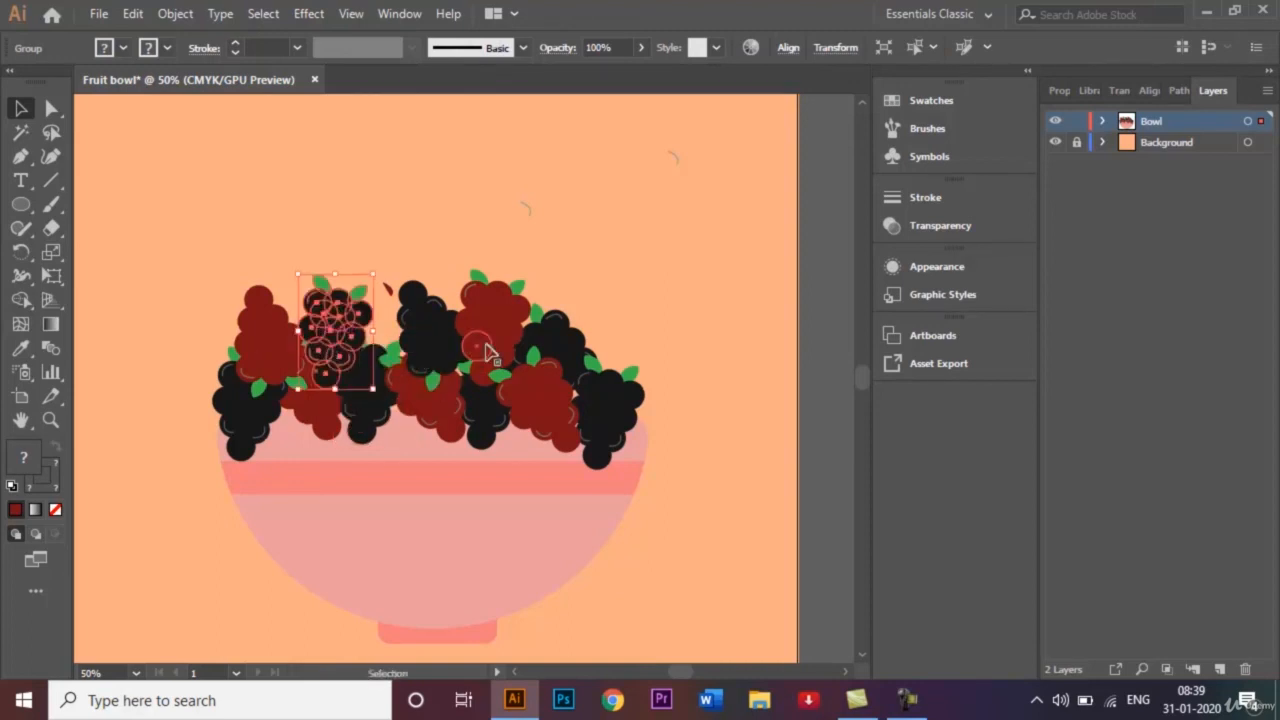
{"action": "left_click_drag", "start_coordinate": [434, 403], "coordinate": [618, 355]}
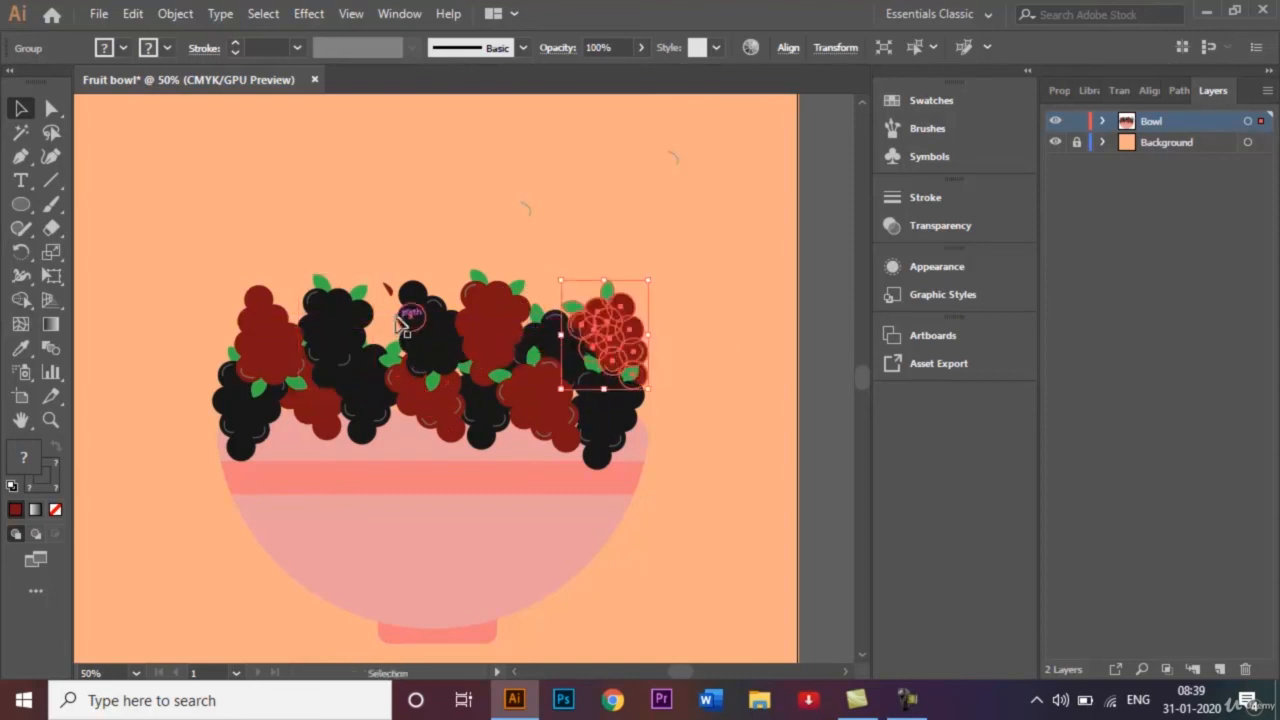
{"action": "left_click_drag", "start_coordinate": [495, 333], "coordinate": [395, 333]}
{"action": "left_click", "coordinate": [720, 303]}
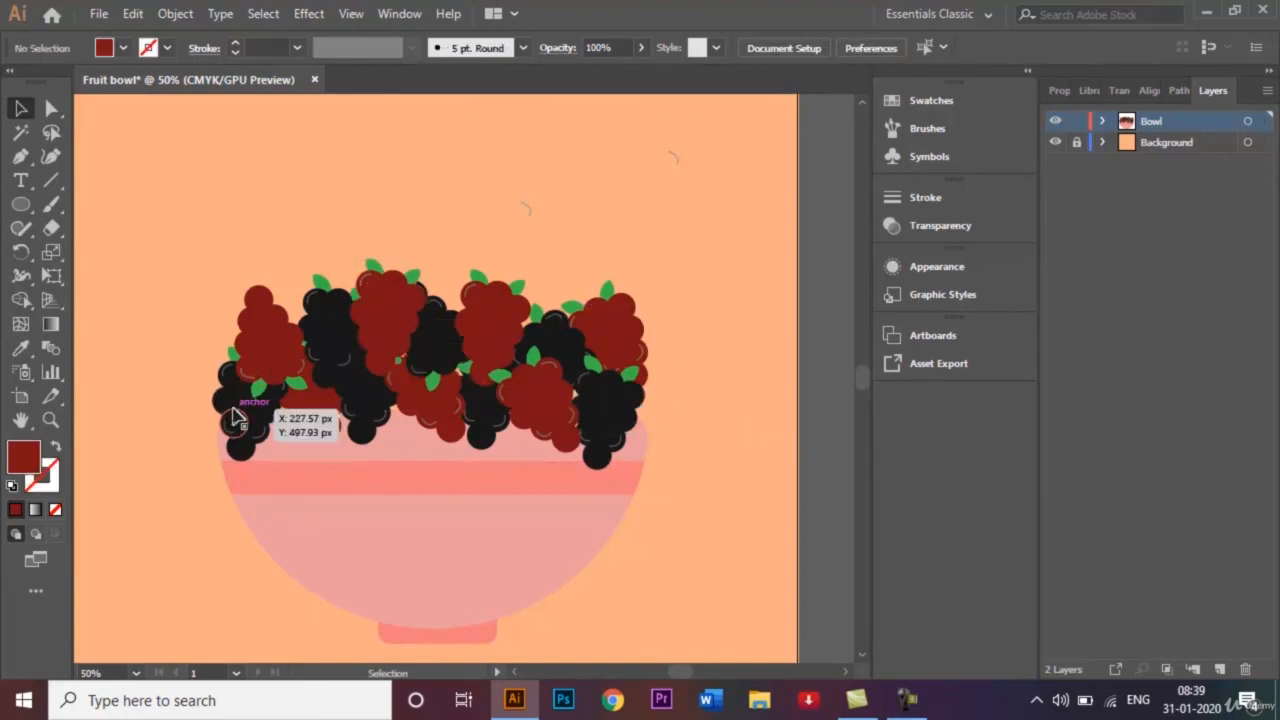
Step: Add a black cluster copy atop the pile's left side and another on the background at the bowl's lower left, rotating the latter onto its side
{"action": "left_click_drag", "start_coordinate": [232, 418], "coordinate": [165, 590]}
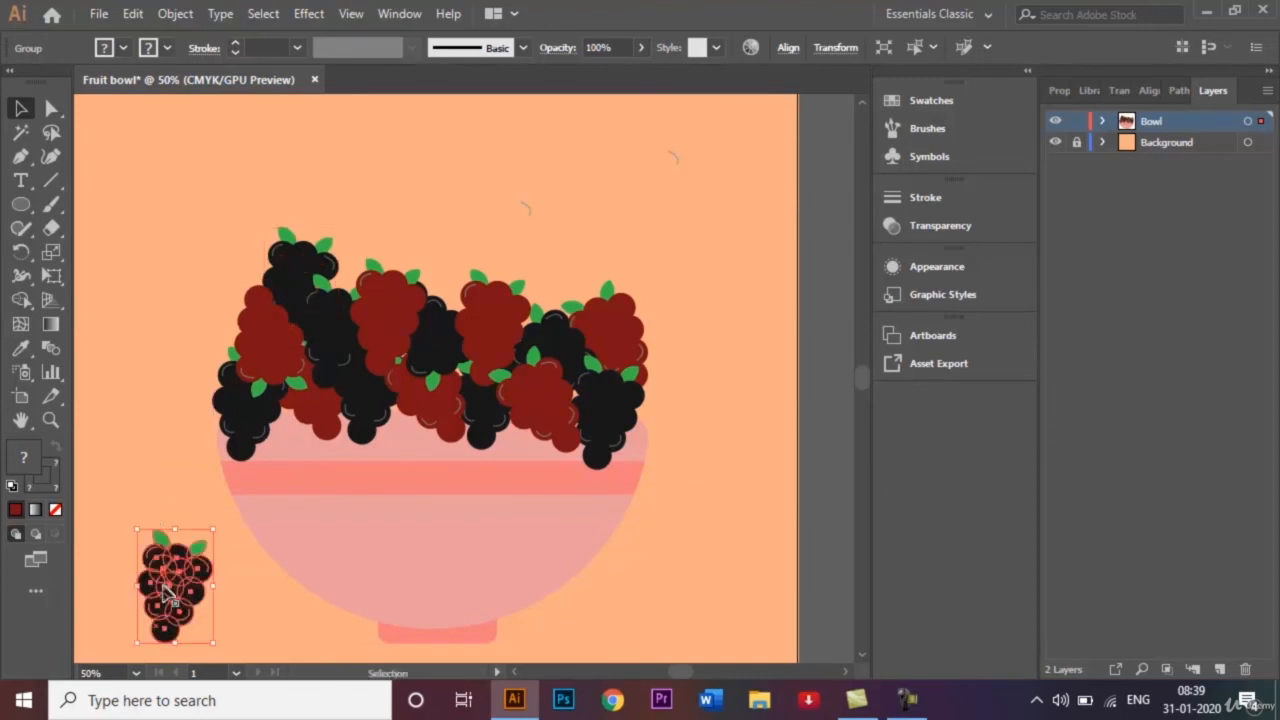
{"action": "left_click_drag", "start_coordinate": [130, 526], "coordinate": [233, 569]}
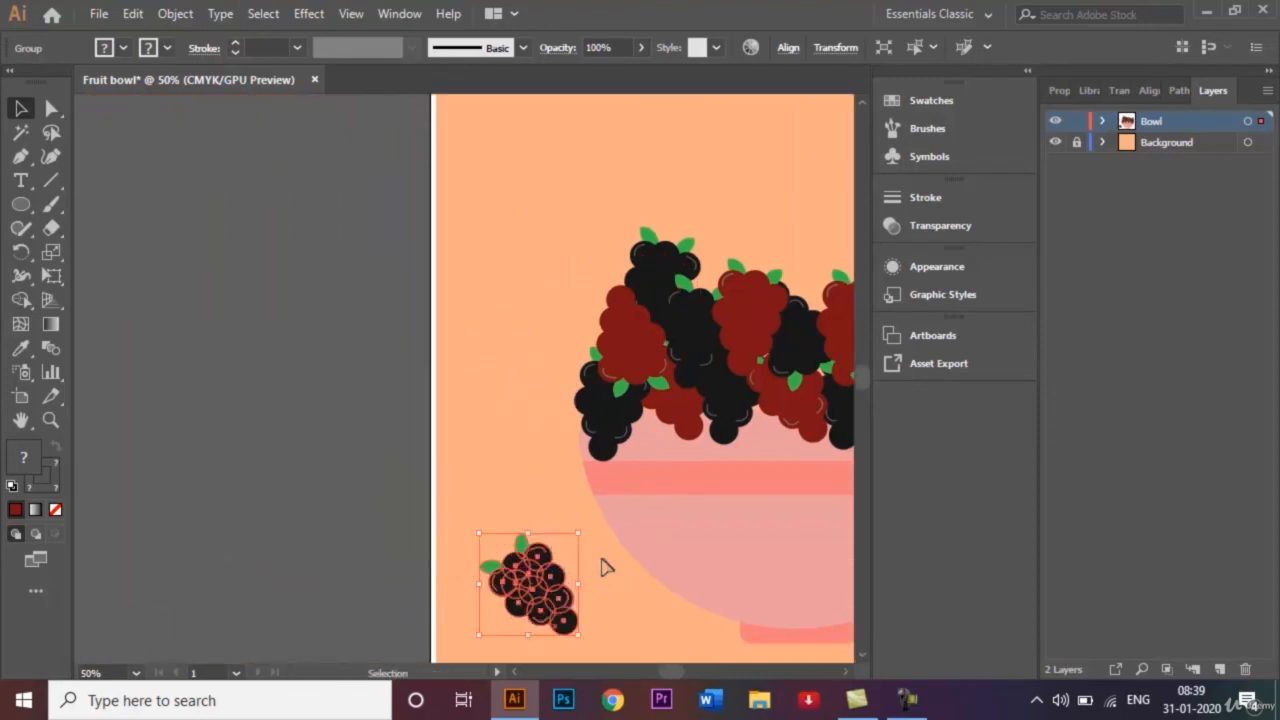
{"action": "left_click_drag", "start_coordinate": [476, 524], "coordinate": [458, 562]}
{"action": "left_click_drag", "start_coordinate": [535, 578], "coordinate": [537, 616]}
Step: Copy an upright dark red cluster from the pile to just right of the fallen black cluster beside the bowl
{"action": "key", "text": "ctrl+minus"}
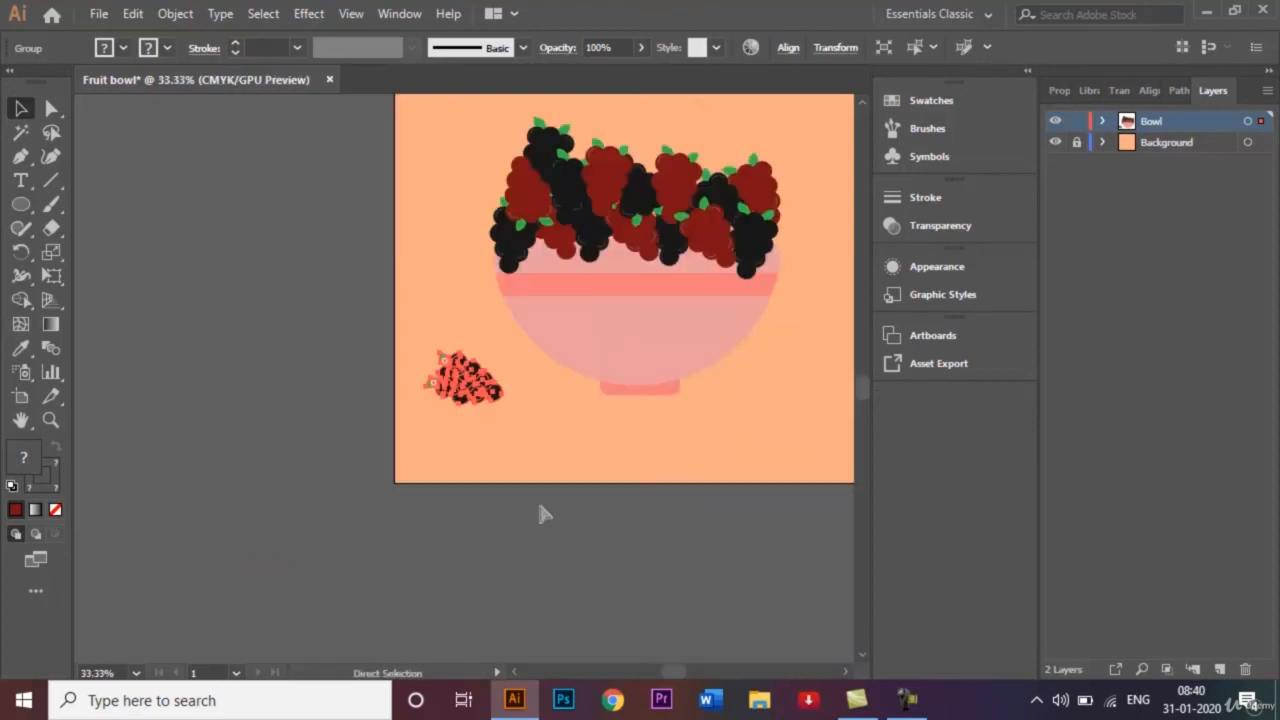
{"action": "left_click", "coordinate": [614, 463]}
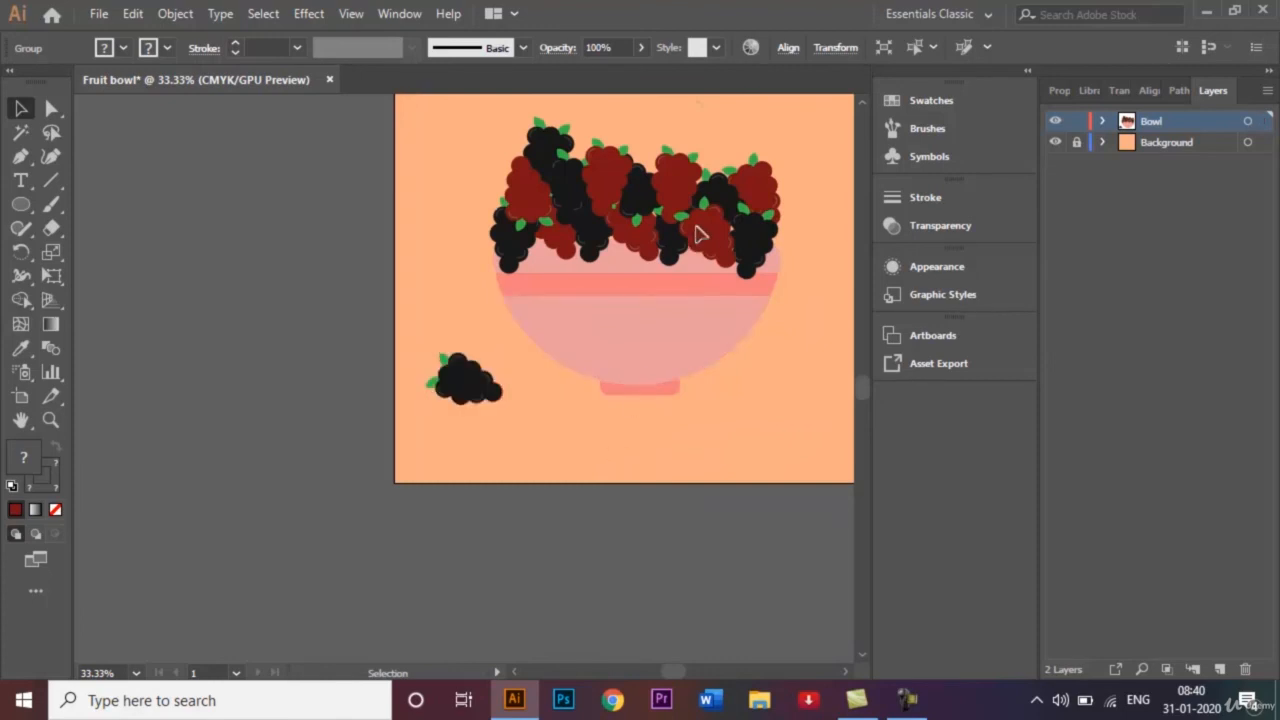
{"action": "left_click_drag", "start_coordinate": [612, 185], "coordinate": [528, 410]}
{"action": "left_click", "coordinate": [572, 438]}
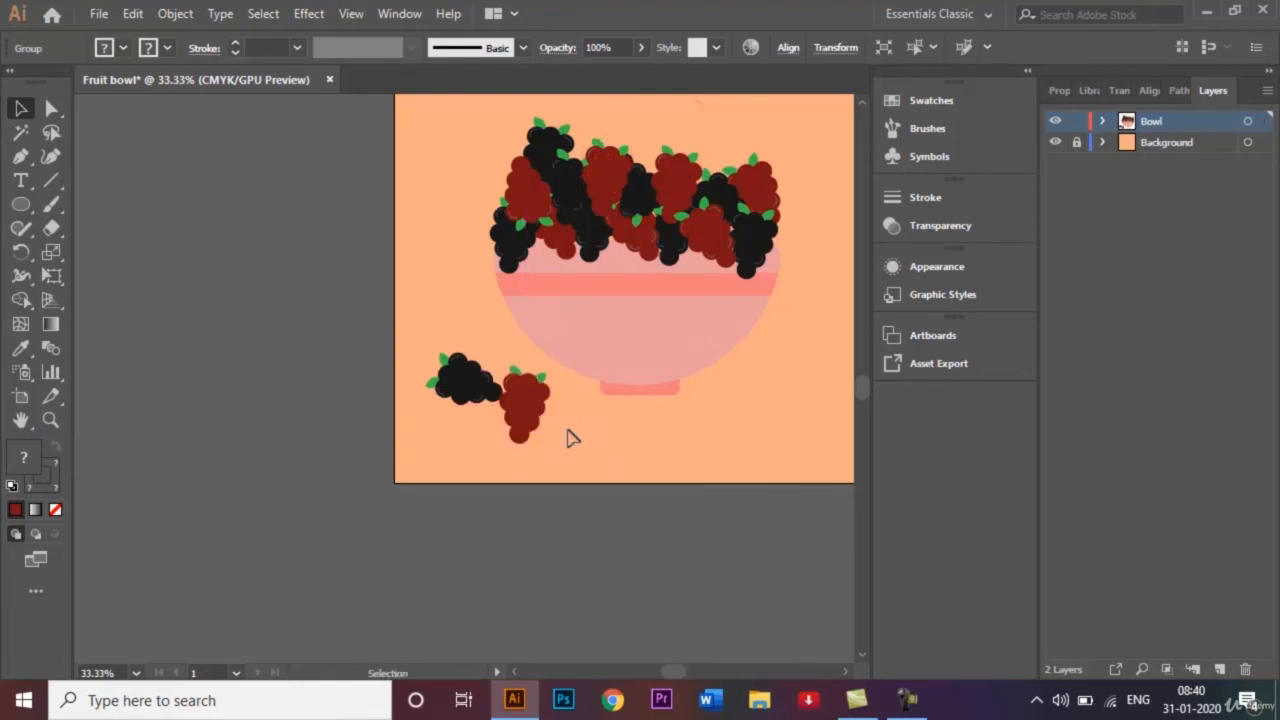
{"action": "key", "text": "ctrl+0"}
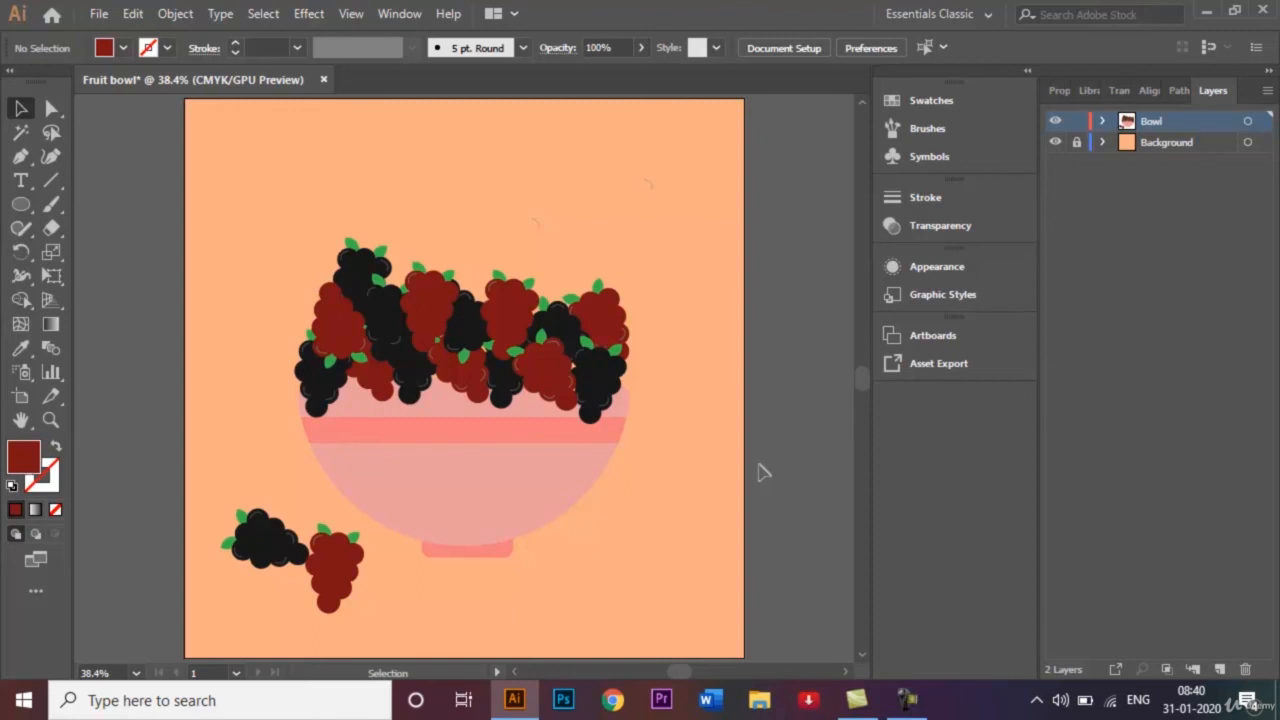
Step: Save a copy of the illustration as Fruit bowl.ai in Illustrator CC format with the default options
{"action": "left_click", "coordinate": [99, 16]}
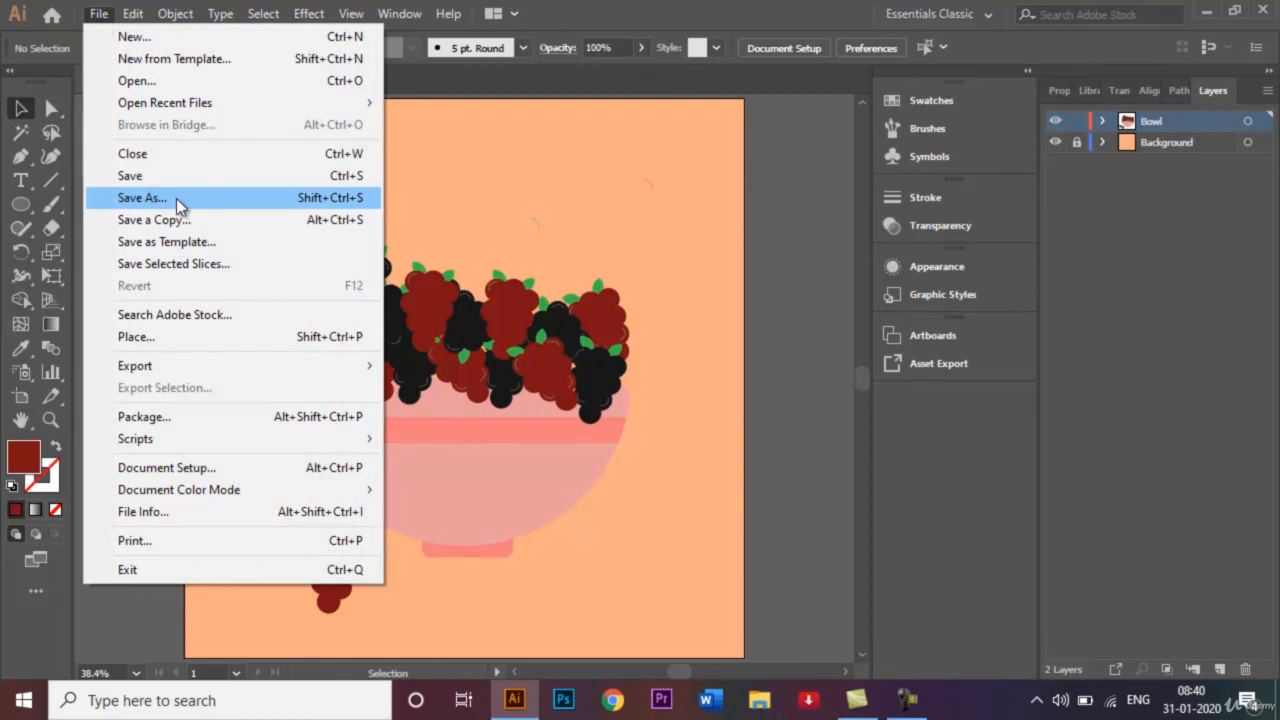
{"action": "left_click", "coordinate": [180, 219]}
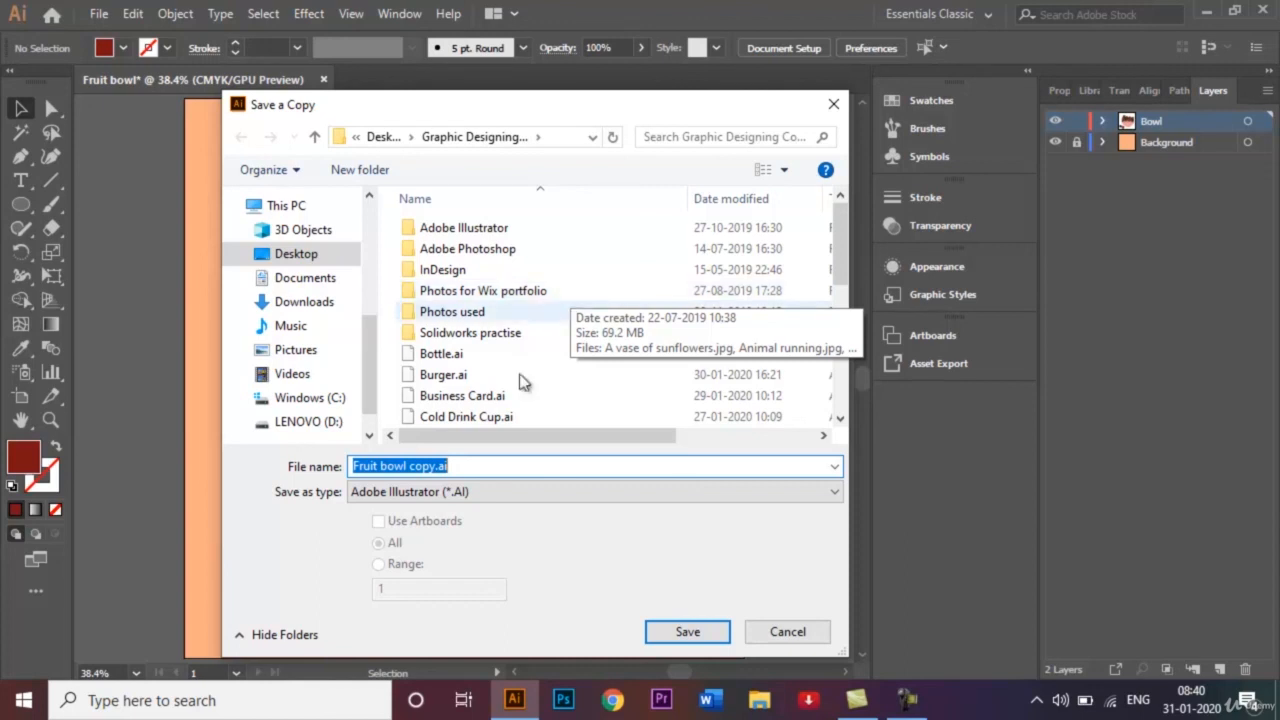
{"action": "left_click", "coordinate": [434, 466]}
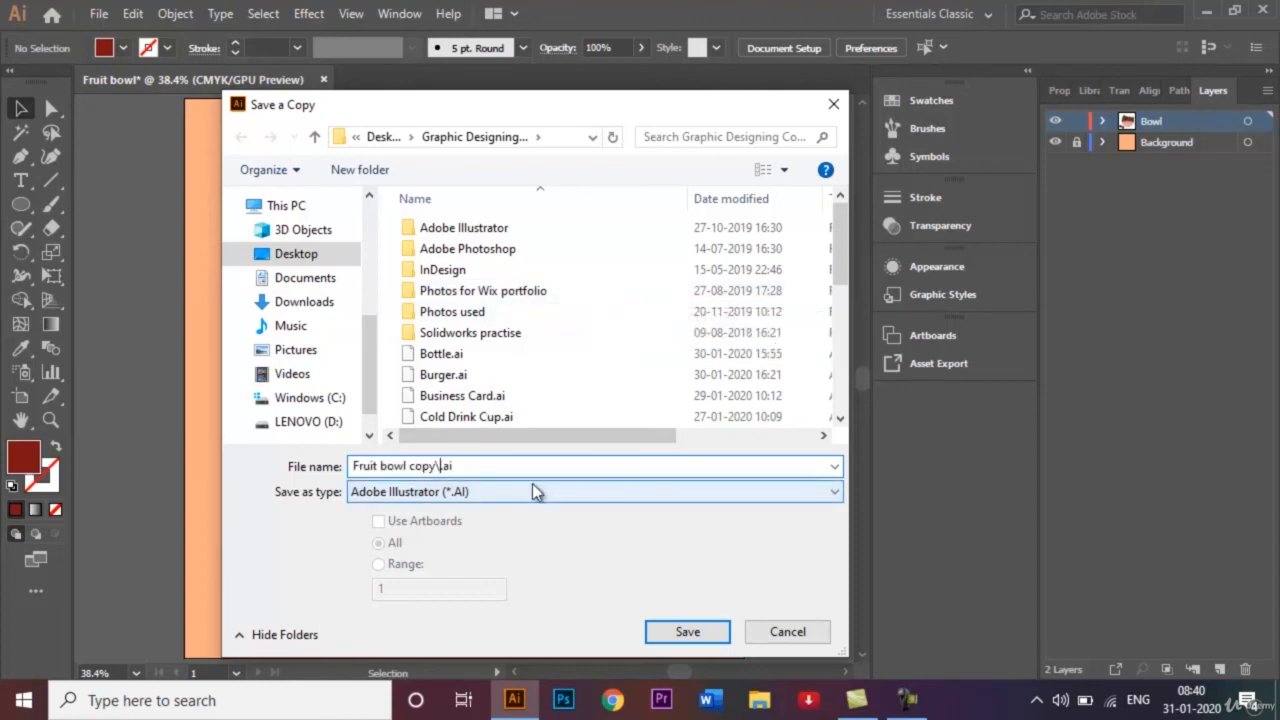
{"action": "key", "text": "BackSpace"}
{"action": "key", "text": "BackSpace"}
{"action": "key", "text": "BackSpace"}
{"action": "key", "text": "BackSpace"}
{"action": "key", "text": "BackSpace"}
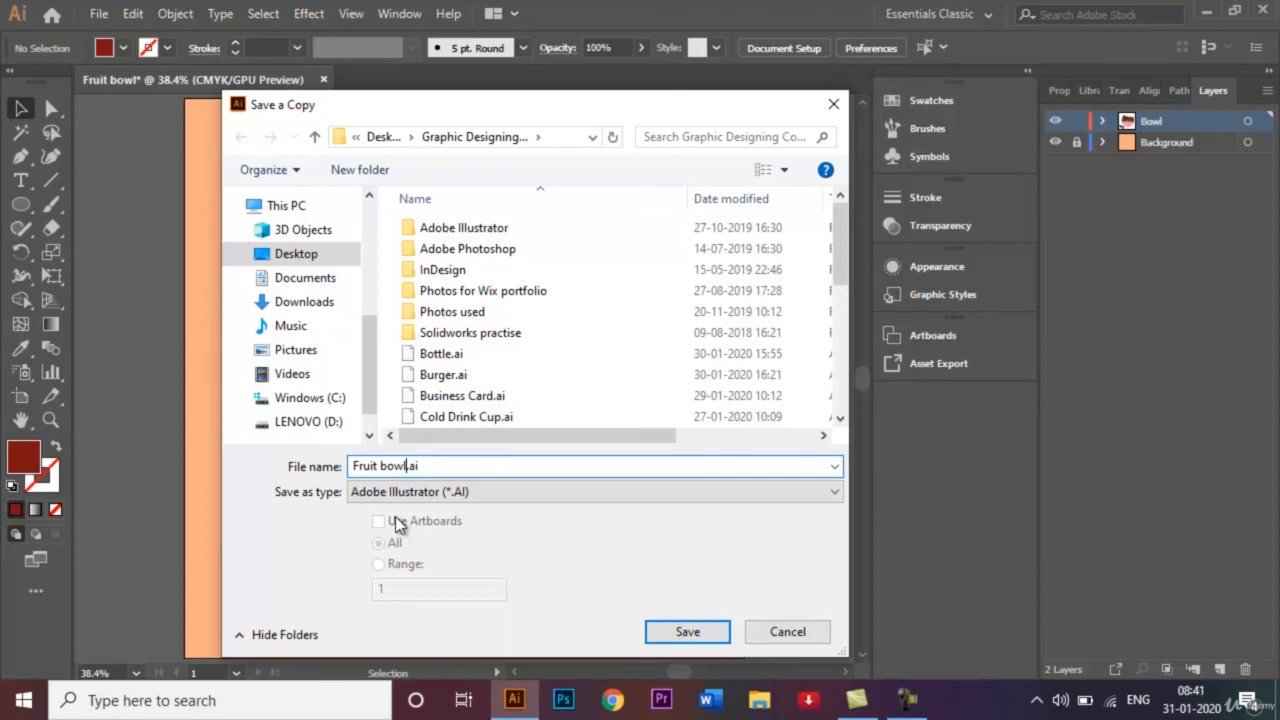
{"action": "left_click", "coordinate": [678, 633]}
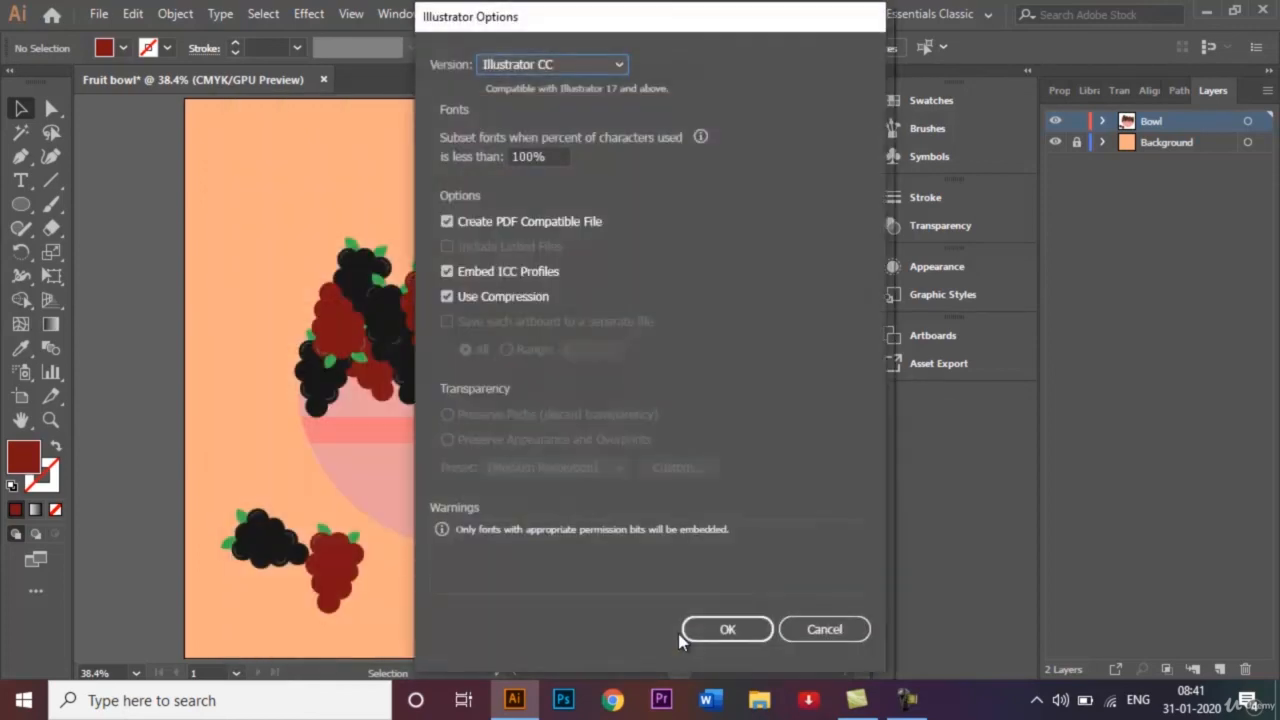
{"action": "left_click", "coordinate": [712, 625]}
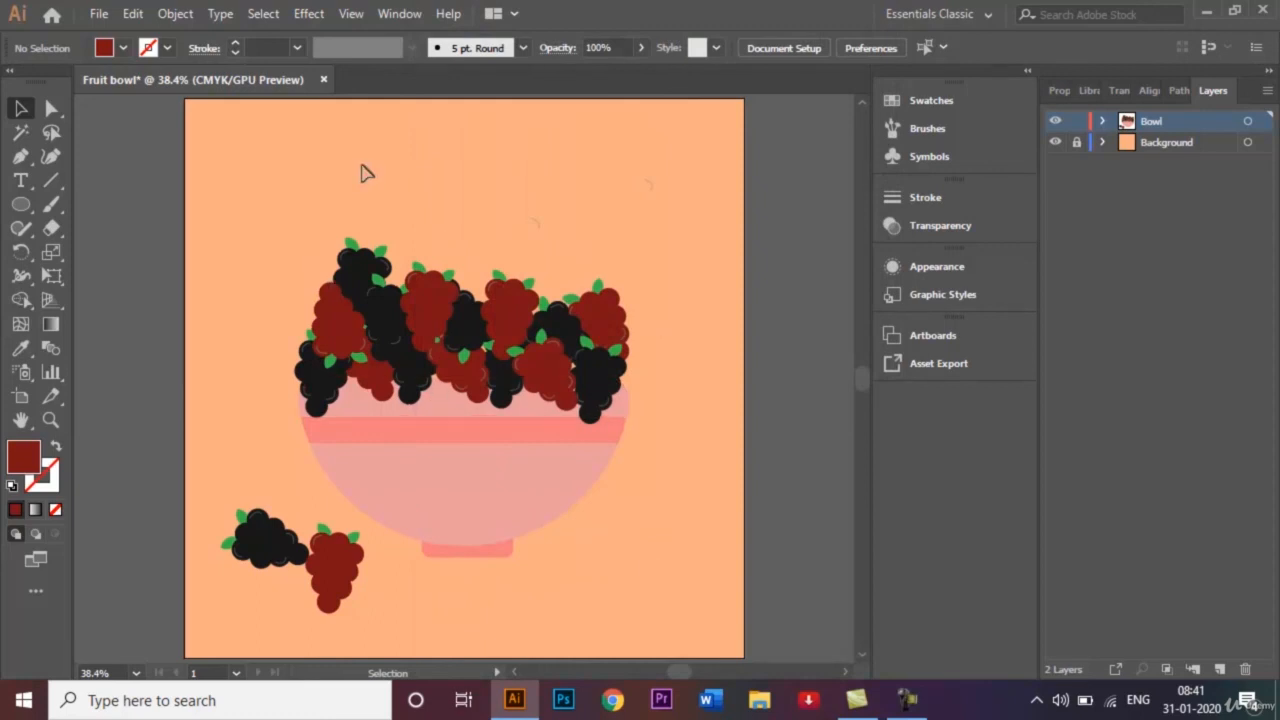
Step: Save the document as Fruit bowl.ai in Illustrator CC format, replacing the existing file
{"action": "left_click", "coordinate": [99, 15]}
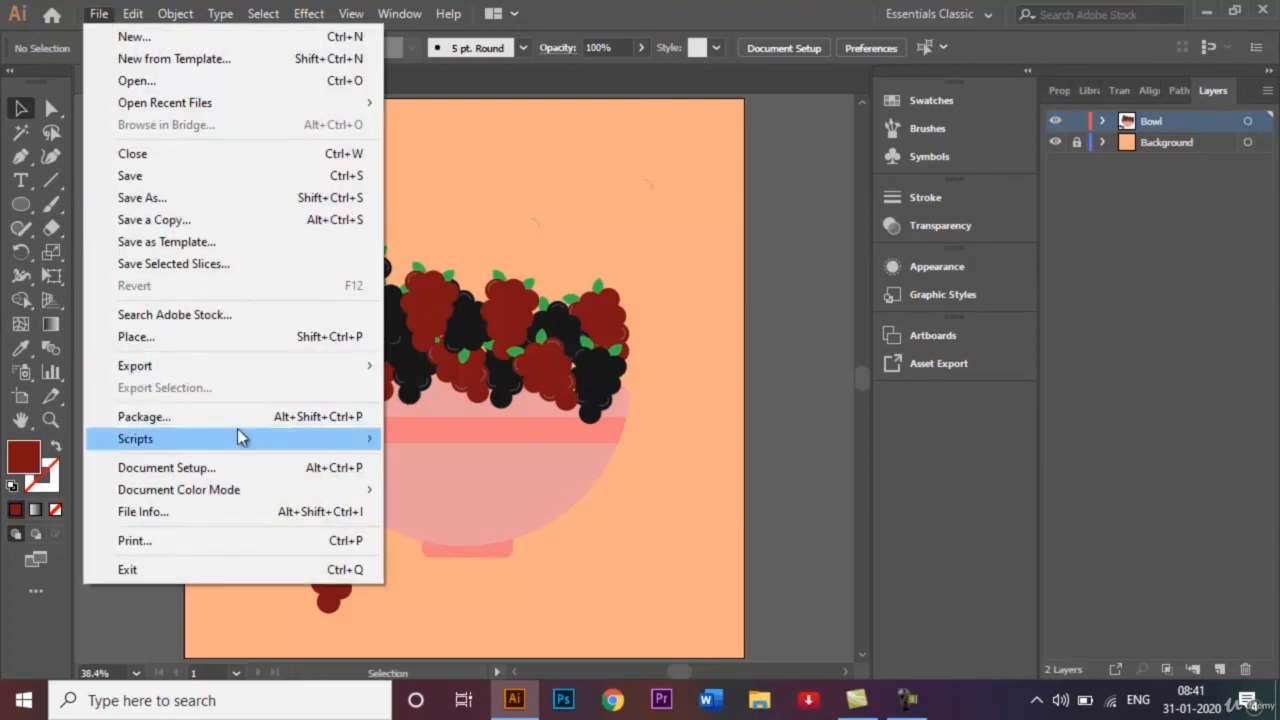
{"action": "left_click", "coordinate": [186, 199]}
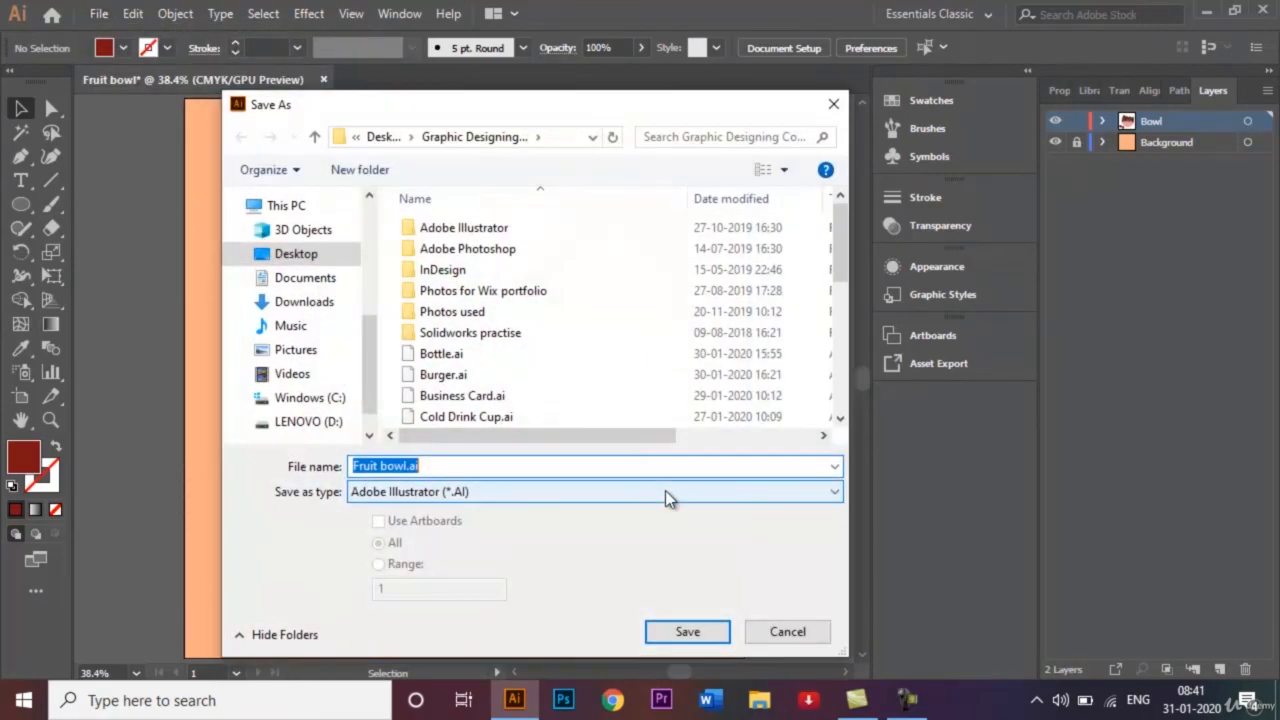
{"action": "left_click", "coordinate": [689, 634]}
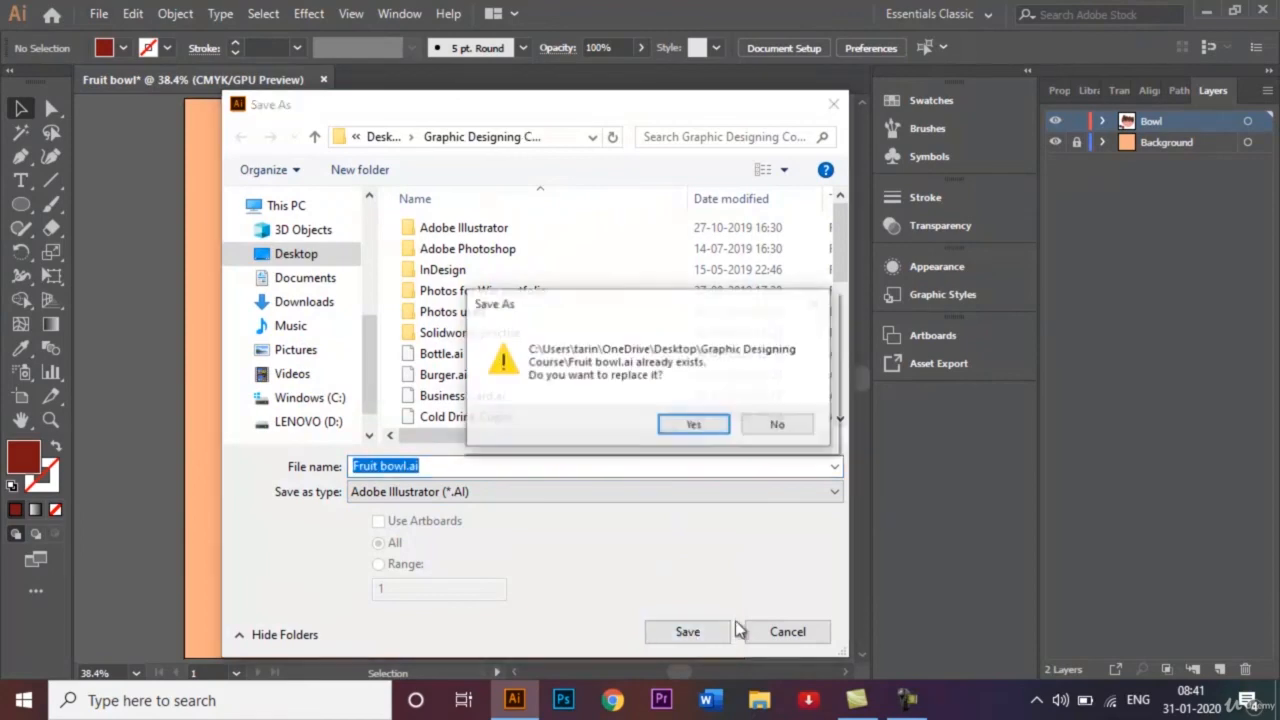
{"action": "left_click", "coordinate": [673, 432]}
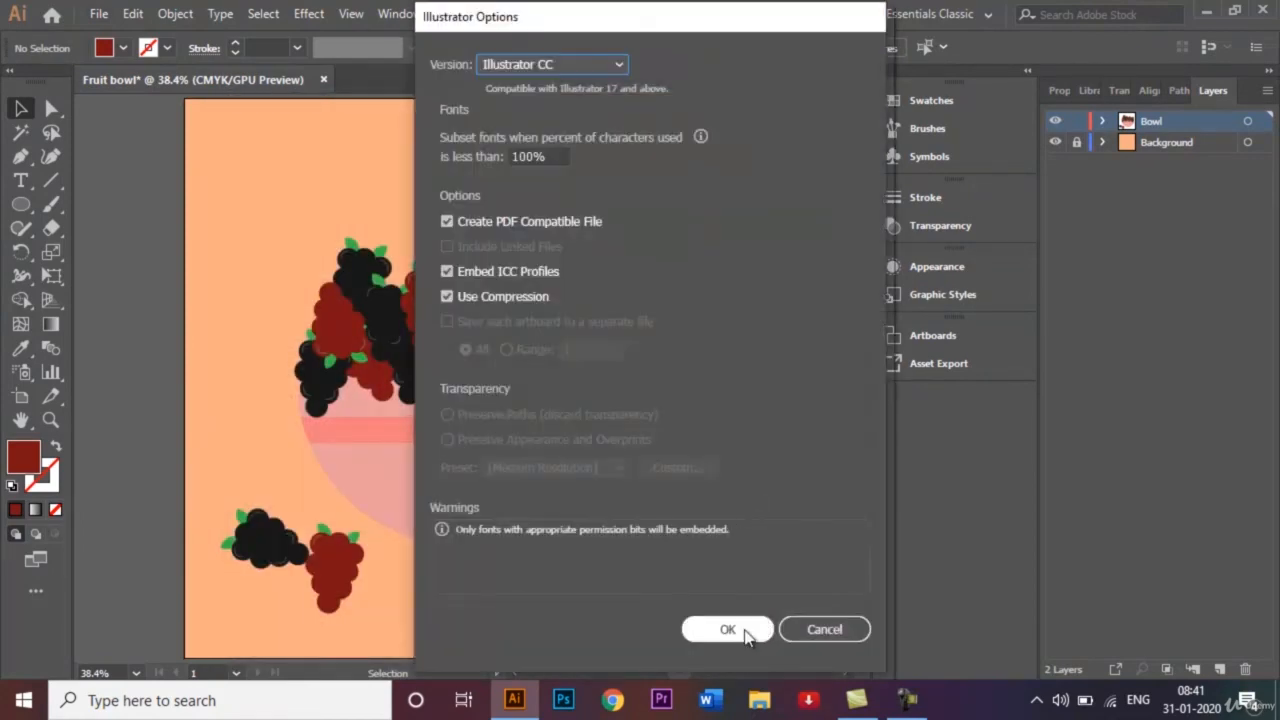
{"action": "left_click", "coordinate": [728, 629]}
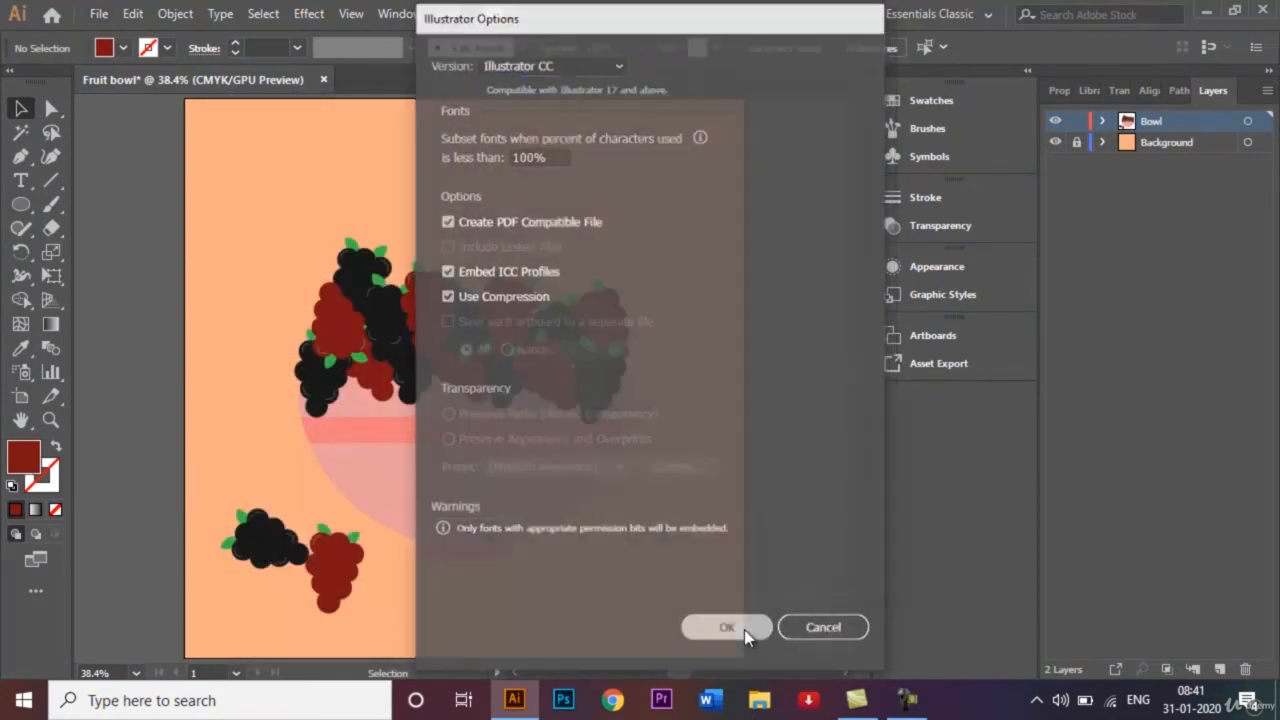